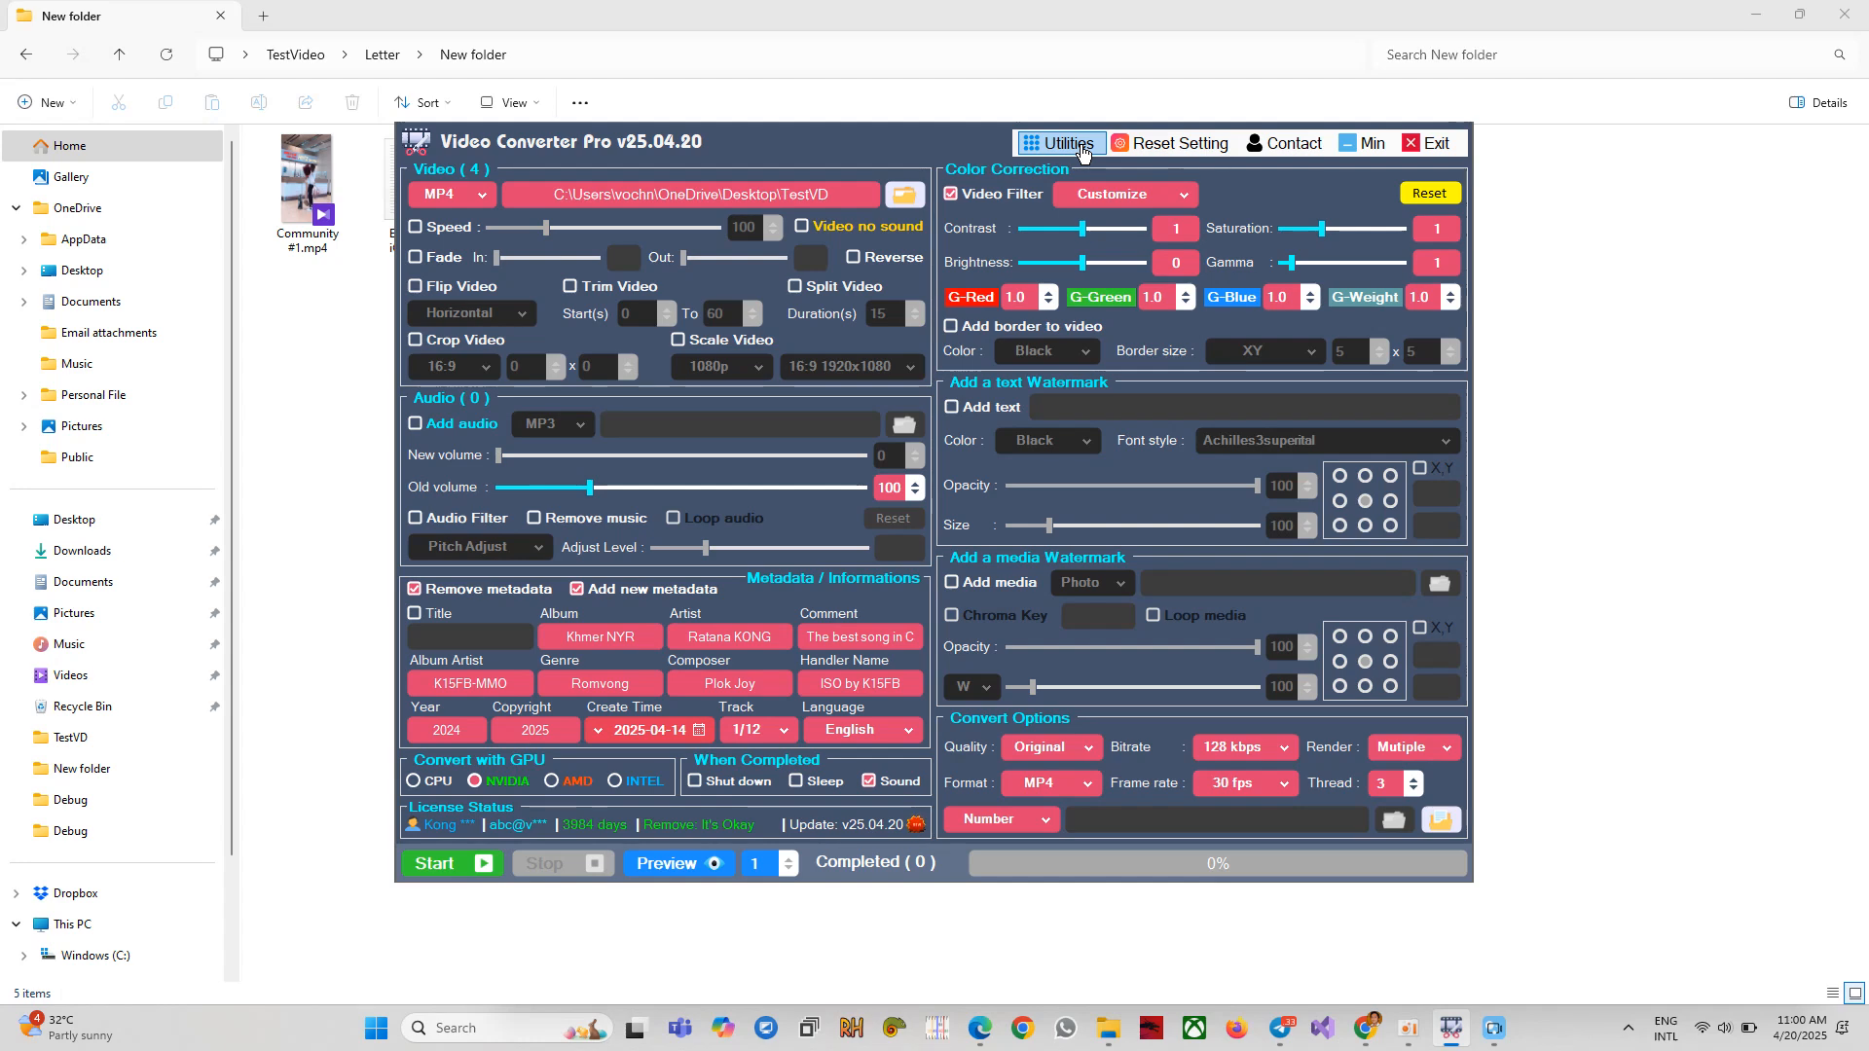
# Open the Translate File Names (194 Language) tool from the Utilities menu.
pyautogui.click(1082, 148)
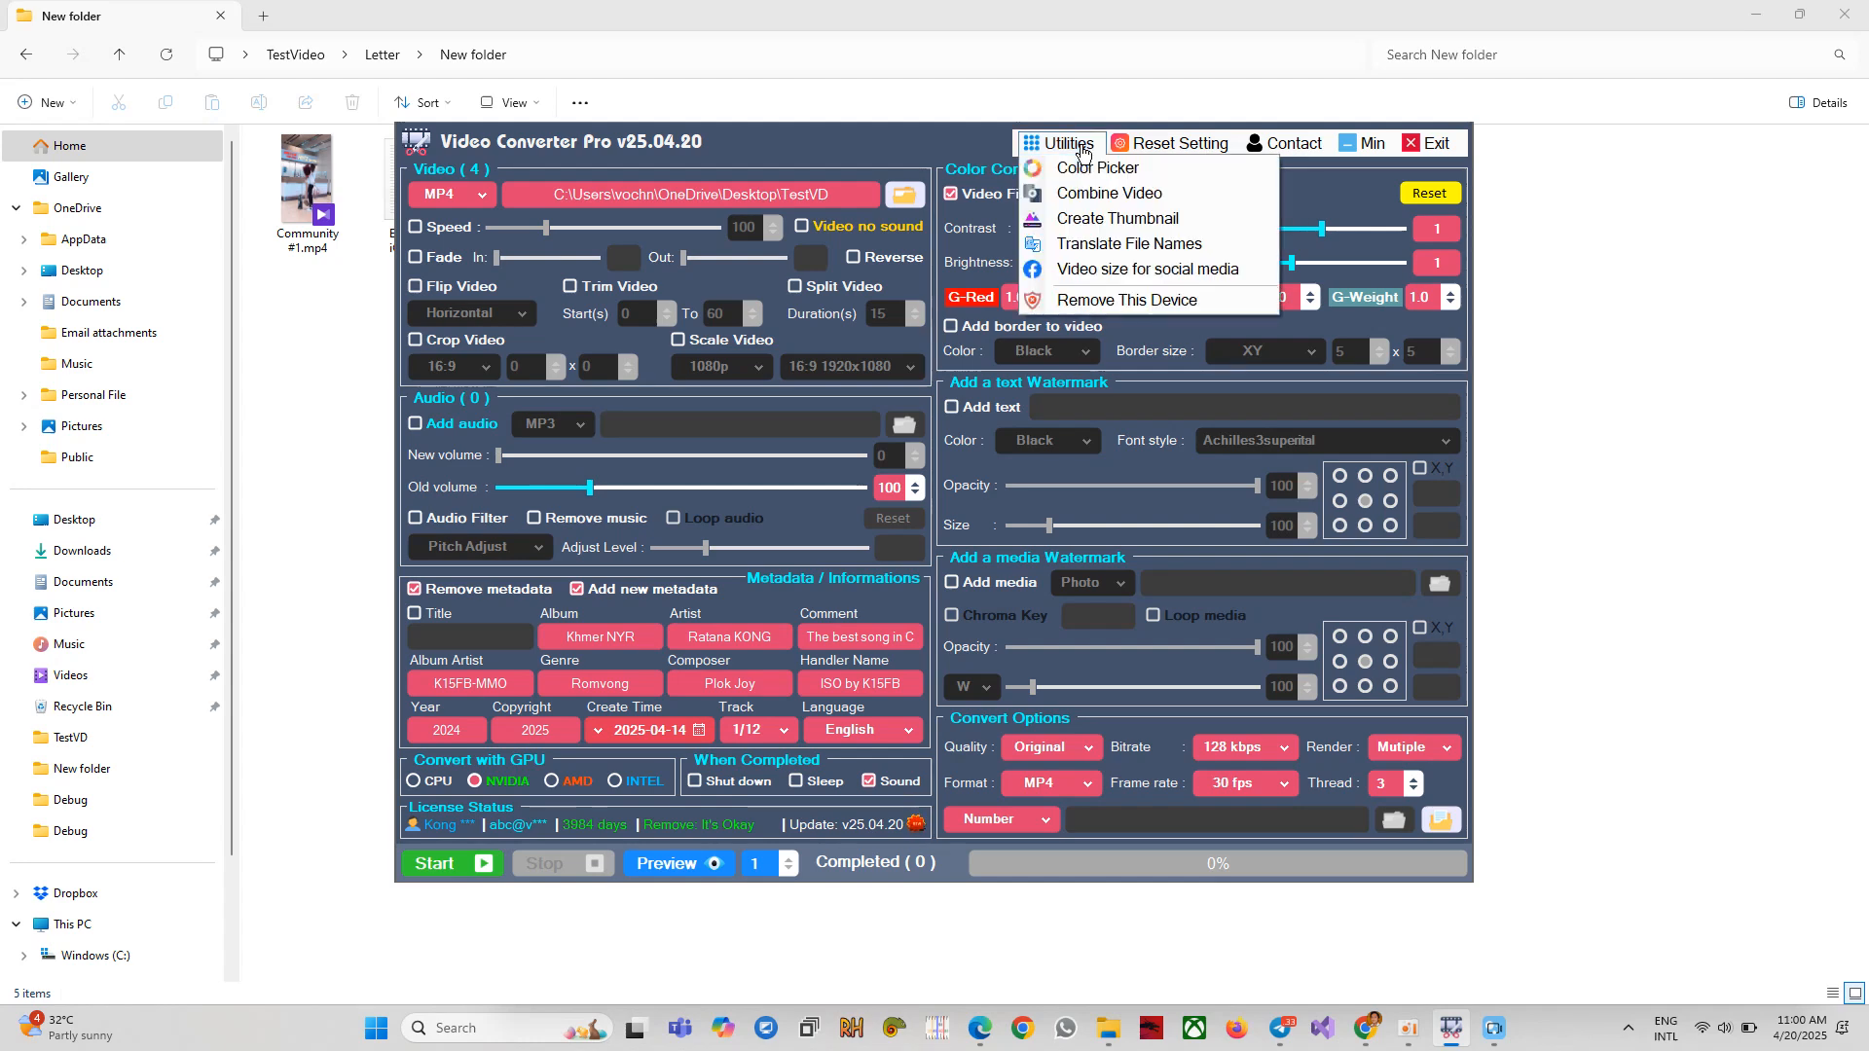
pyautogui.click(1098, 245)
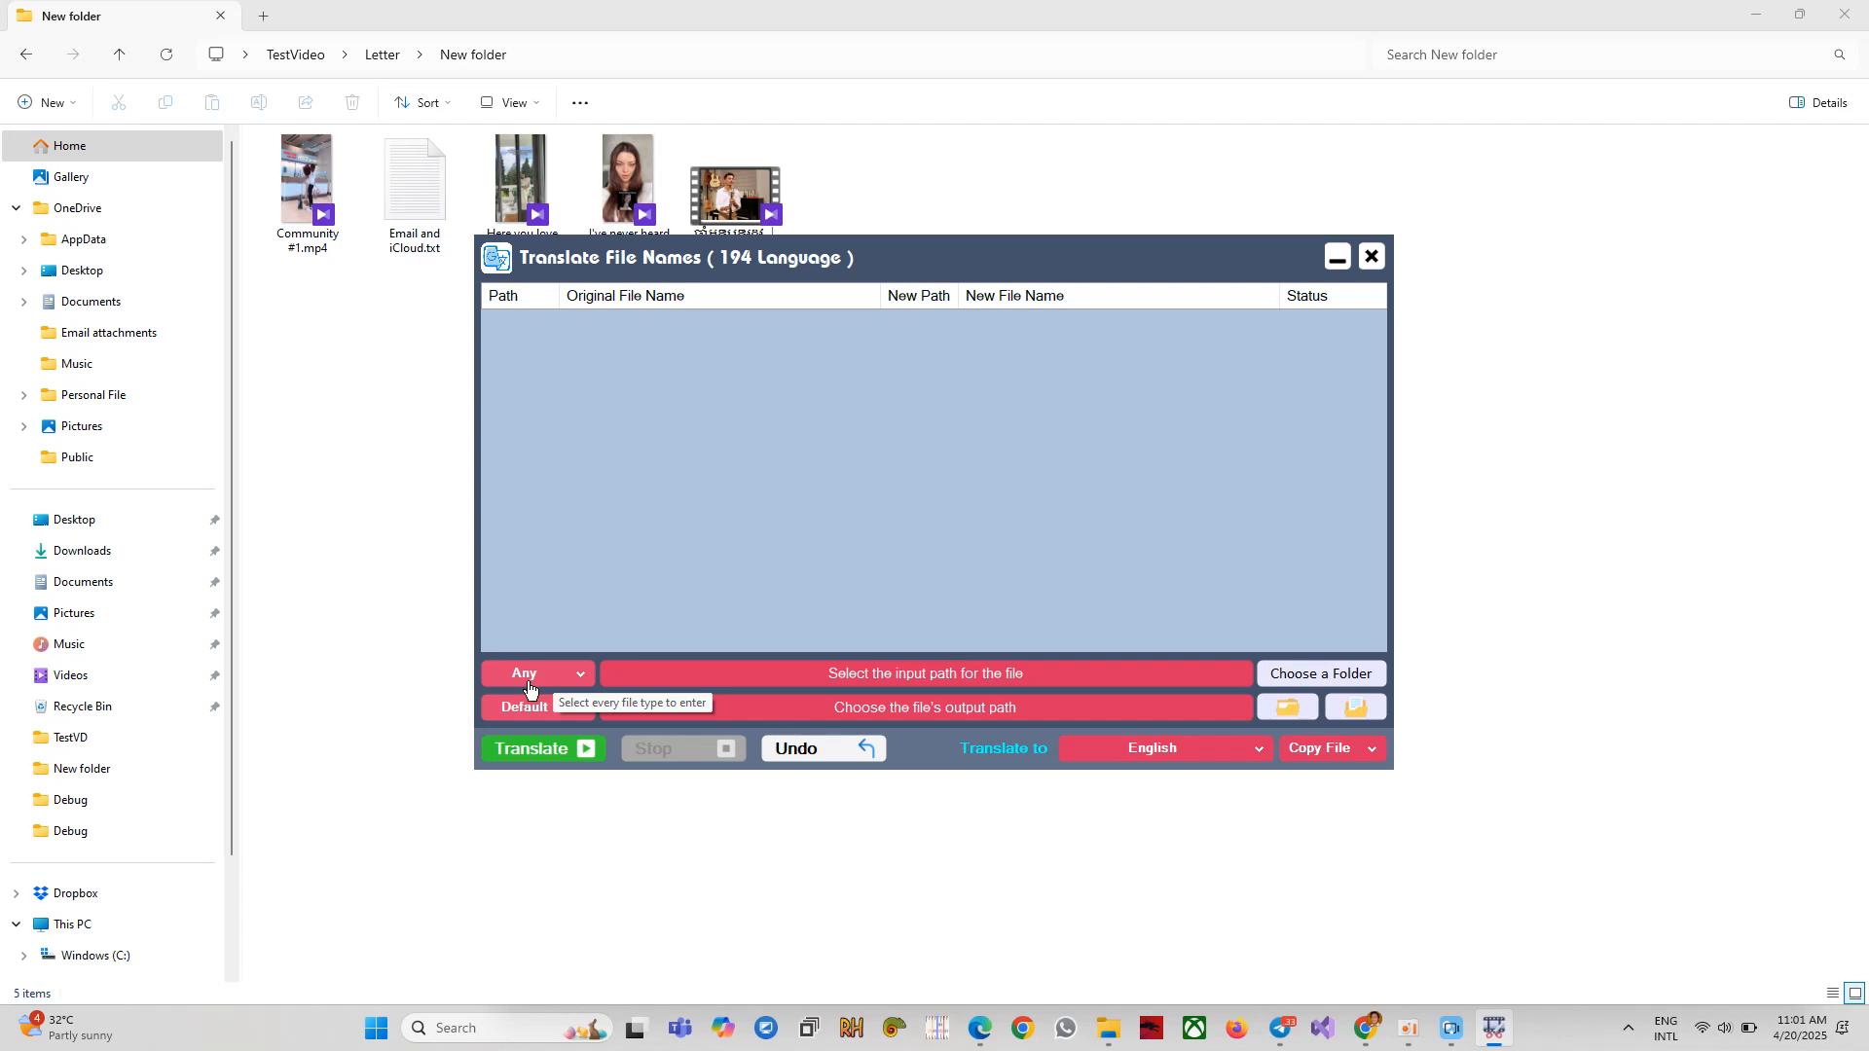
# Keep the file type on Any, dismiss the invalid-folder warning, and begin picking the input folder.
pyautogui.click(589, 680)
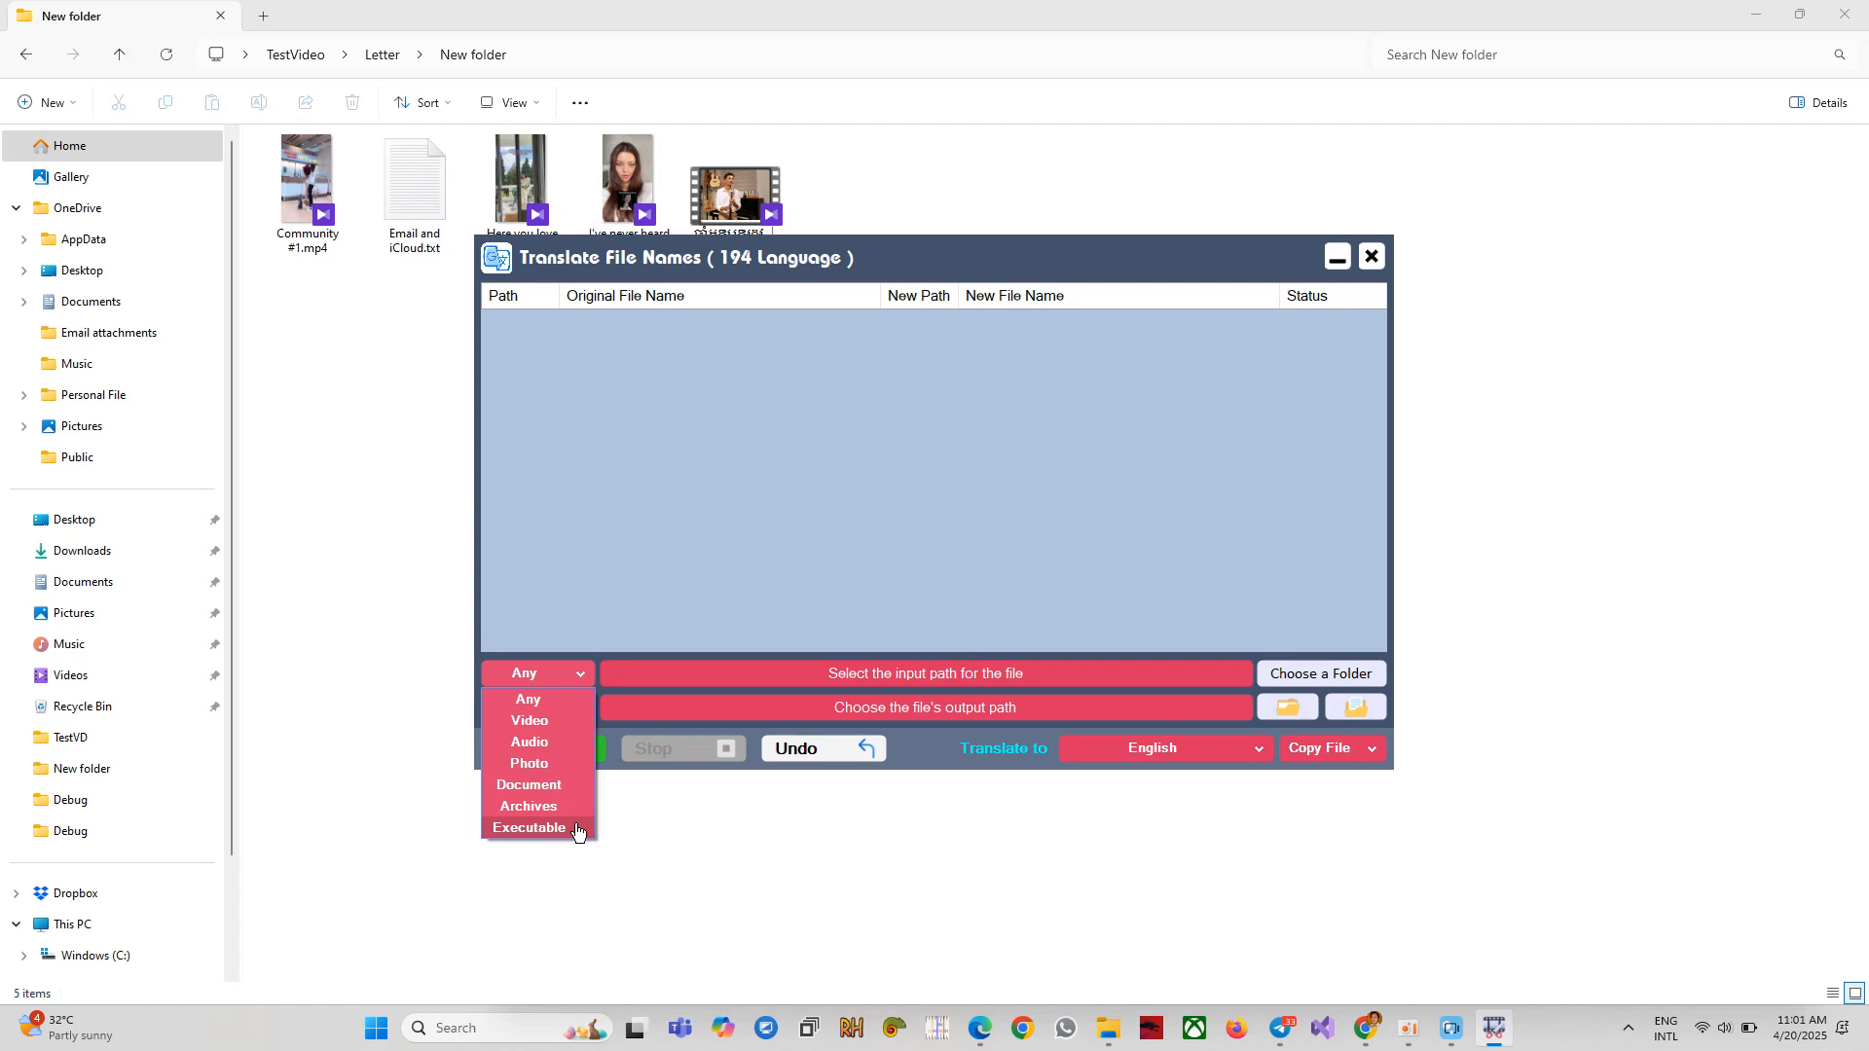
pyautogui.click(577, 704)
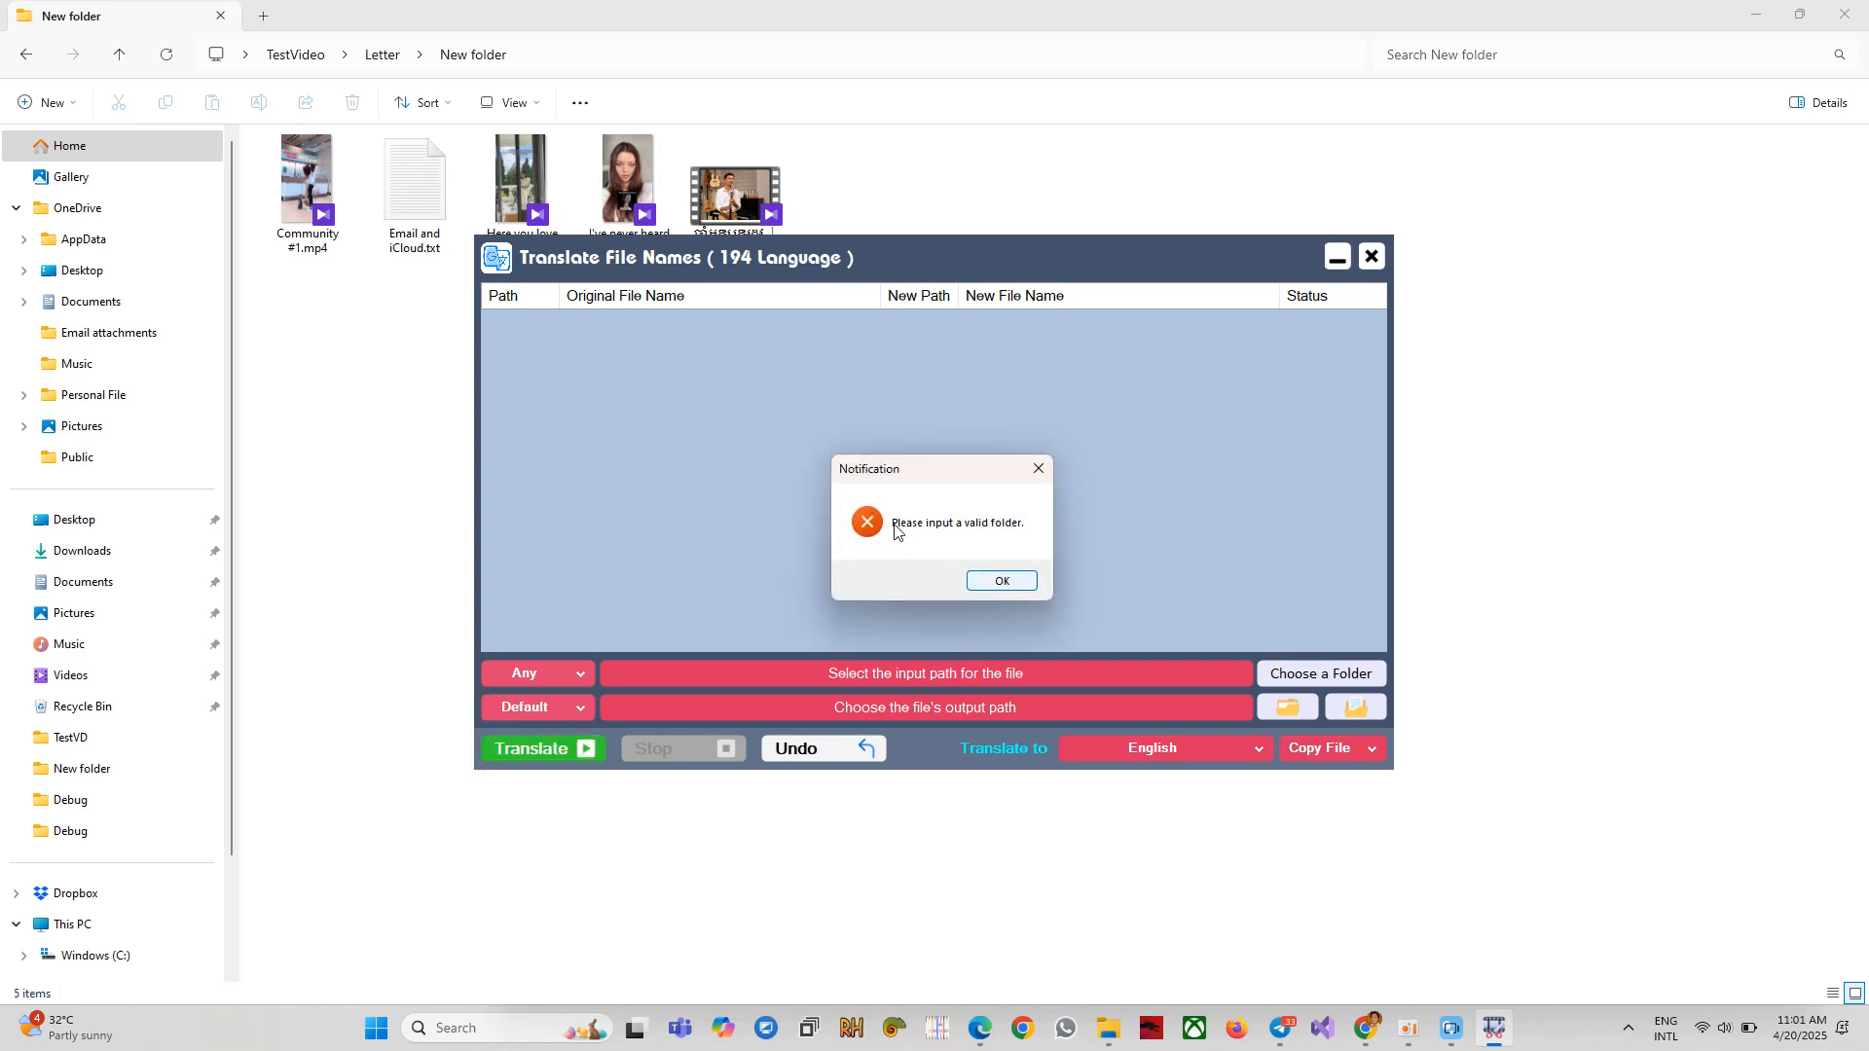
pyautogui.click(985, 584)
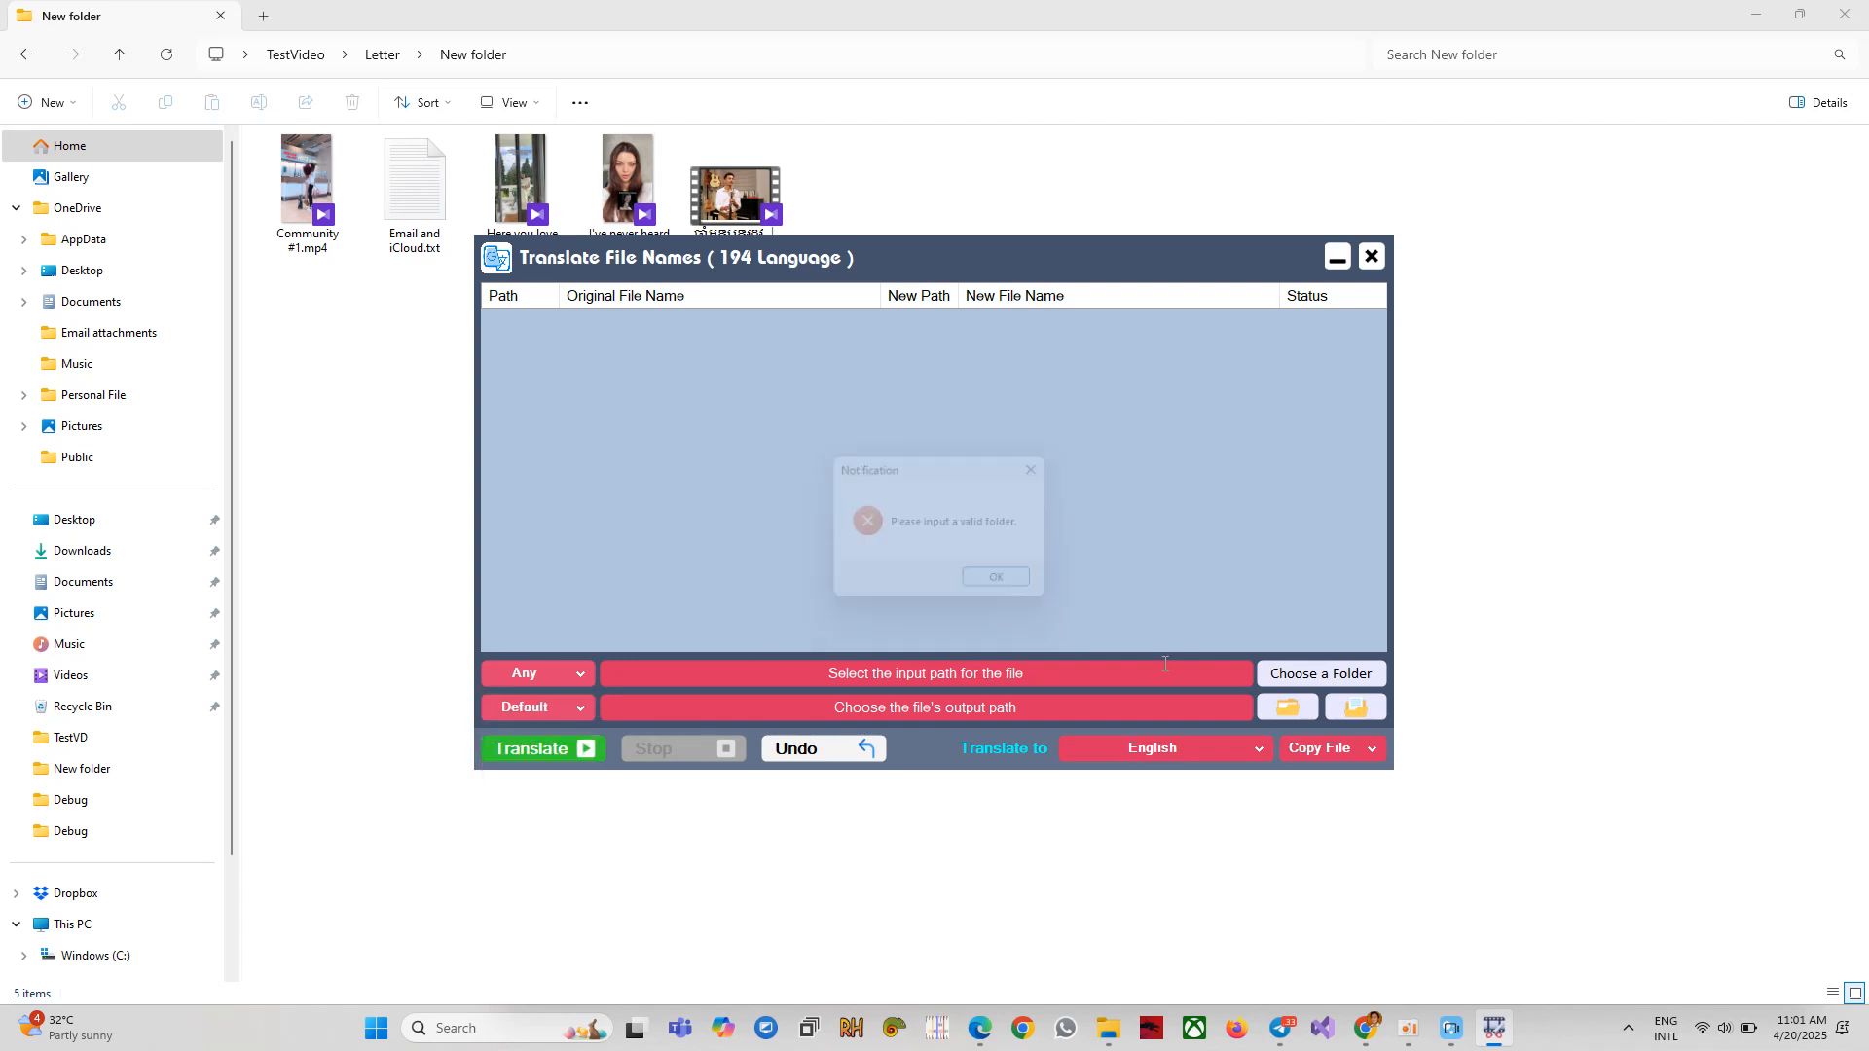
pyautogui.click(1304, 673)
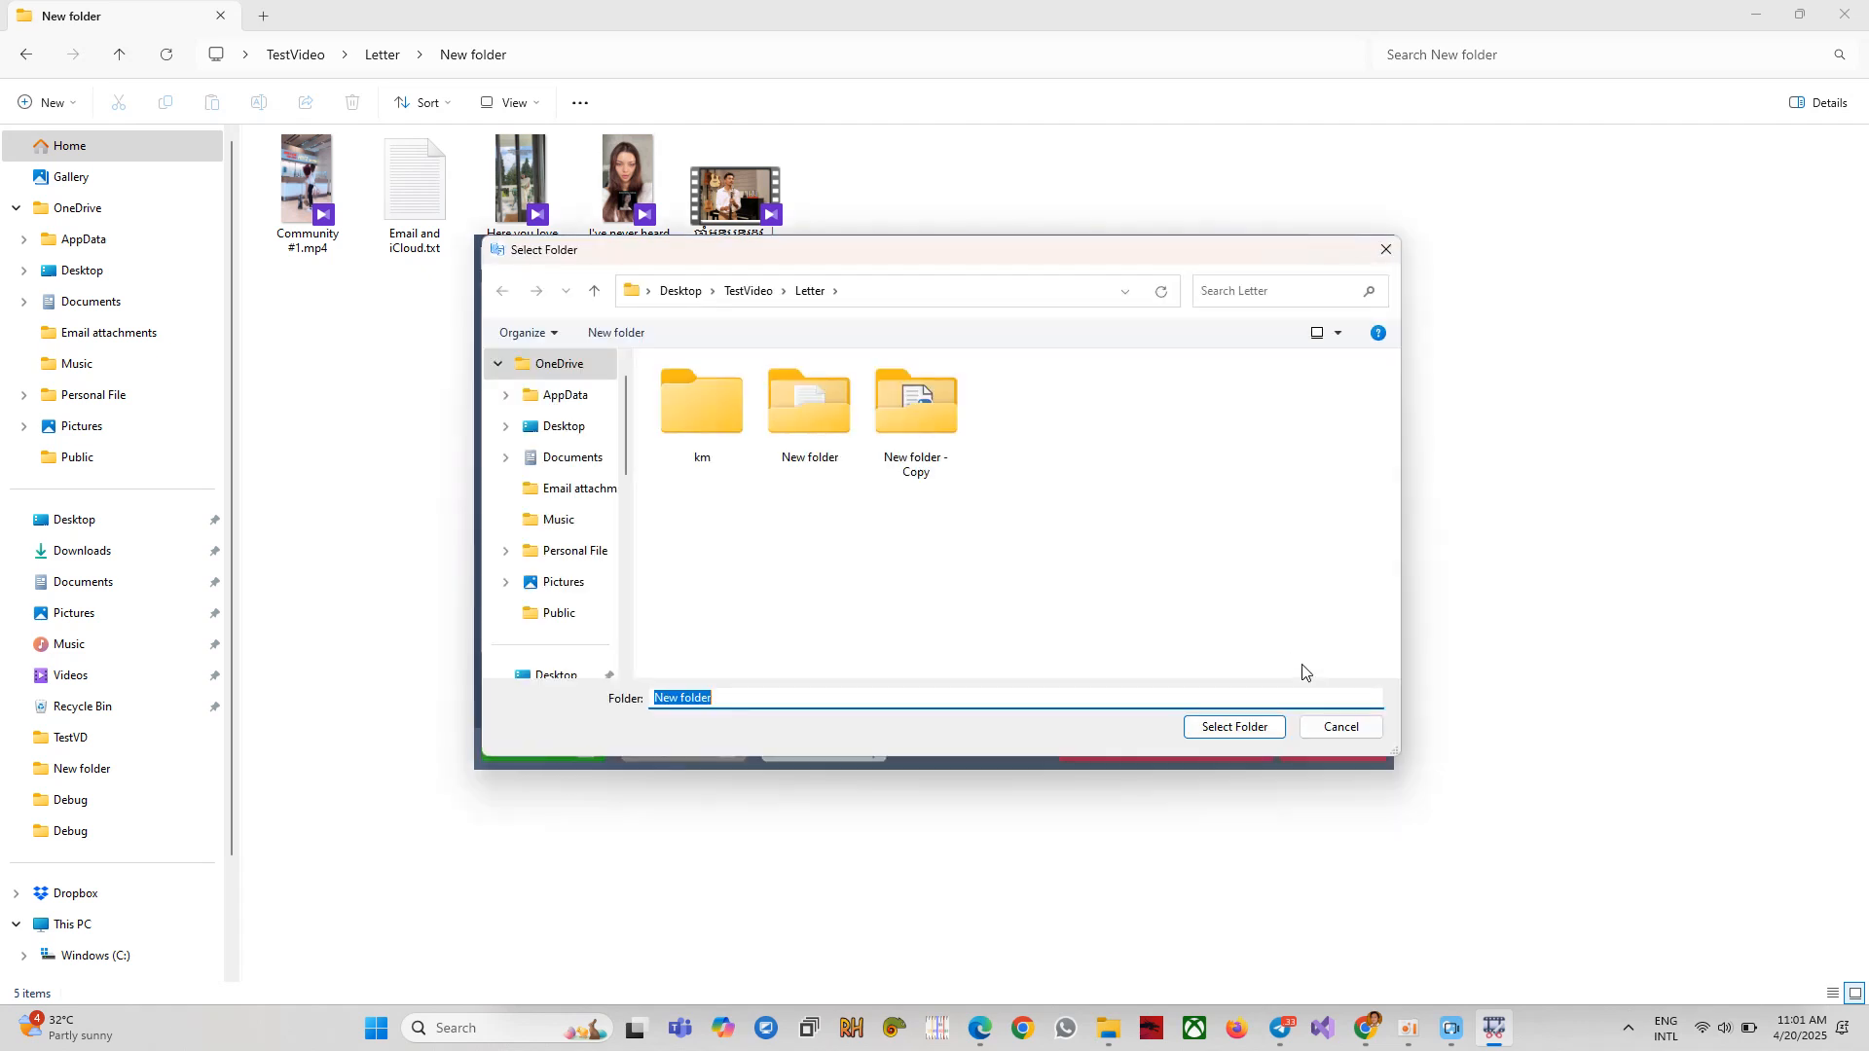
# Confirm TestVideo's Letter\New folder as the input, loading its five files into the list.
pyautogui.click(1243, 732)
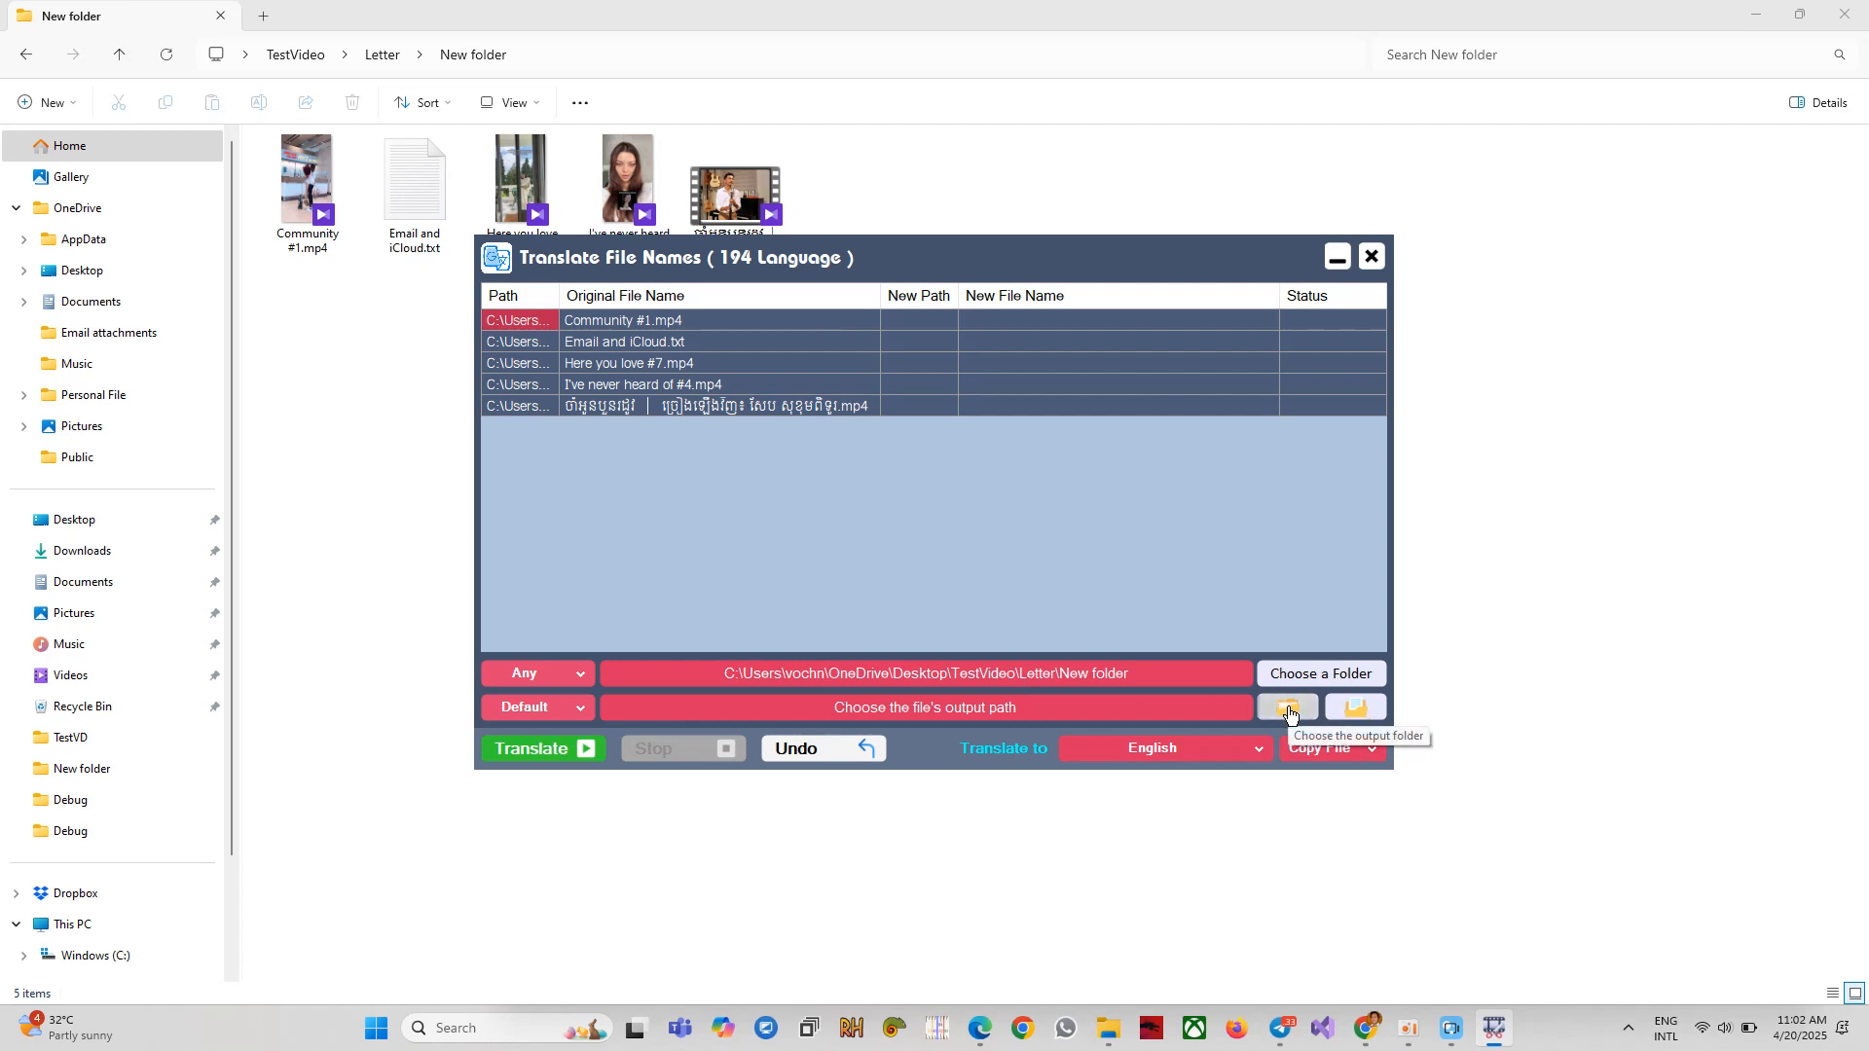
# Choose Number naming for the translated output files instead of Default.
pyautogui.click(579, 710)
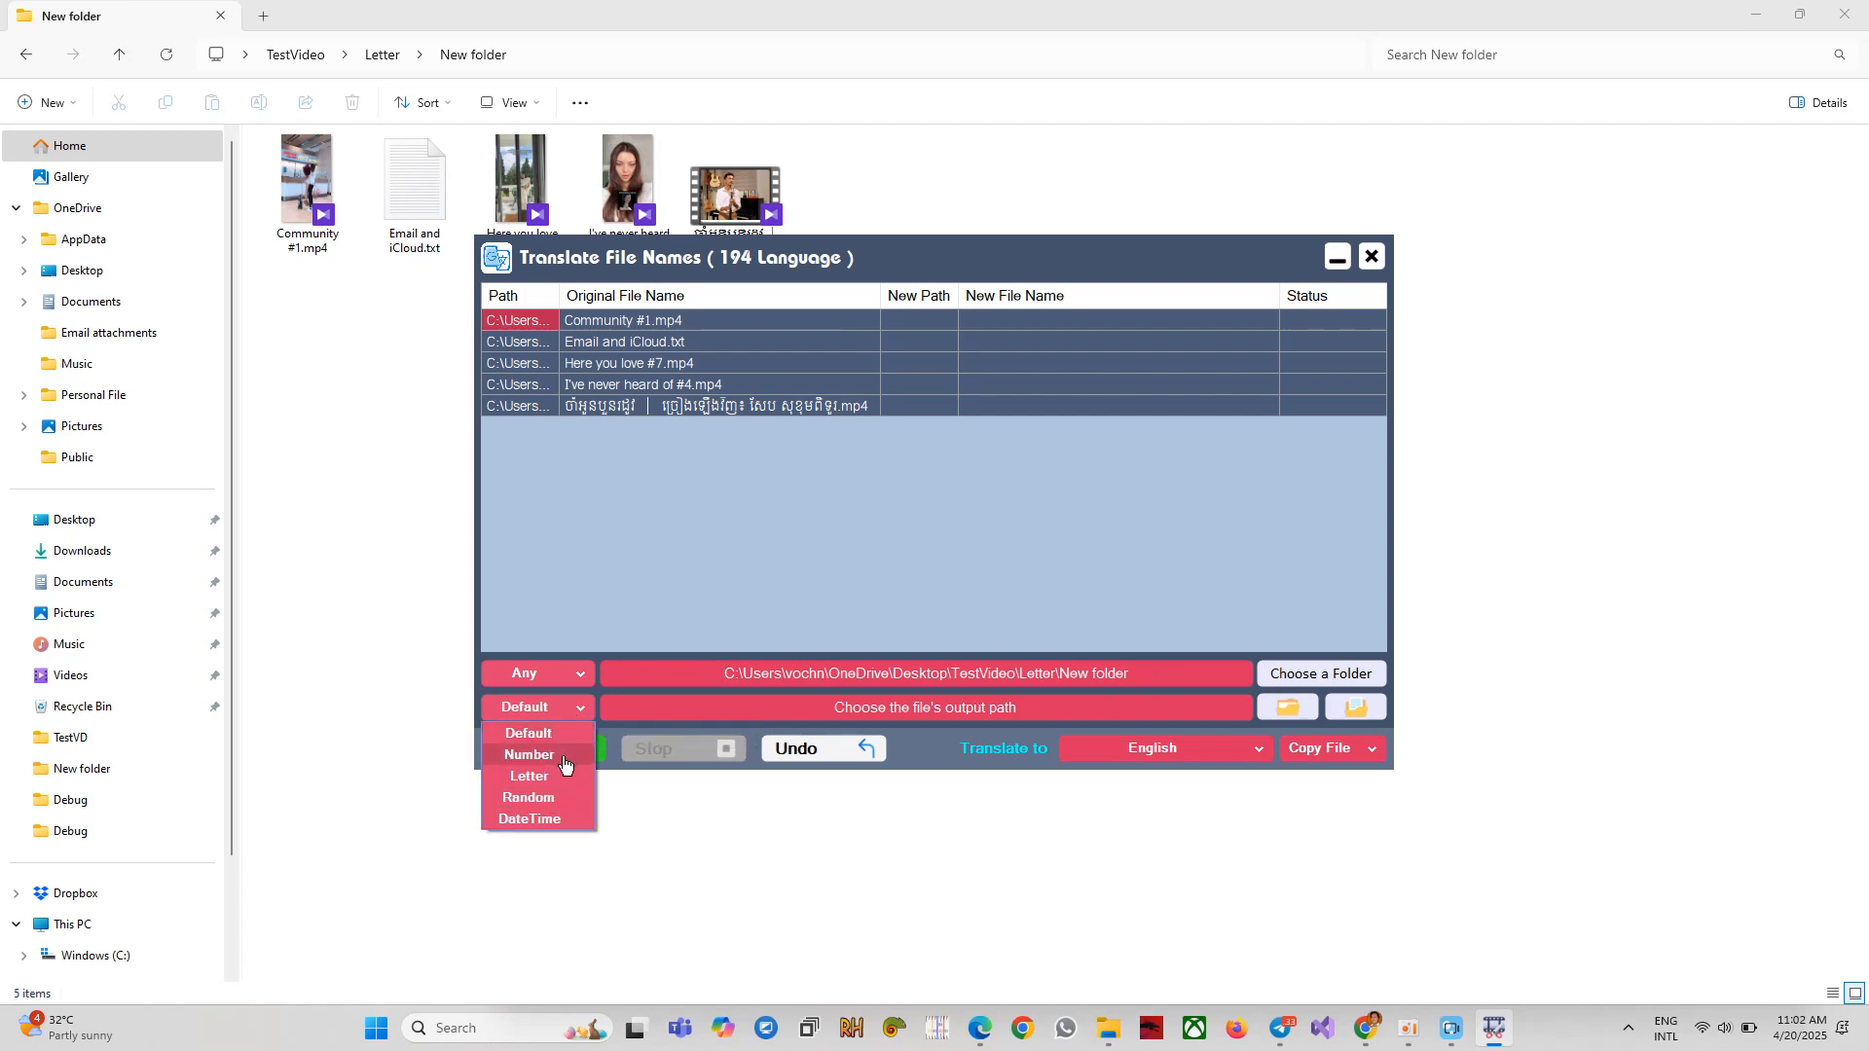
pyautogui.click(528, 755)
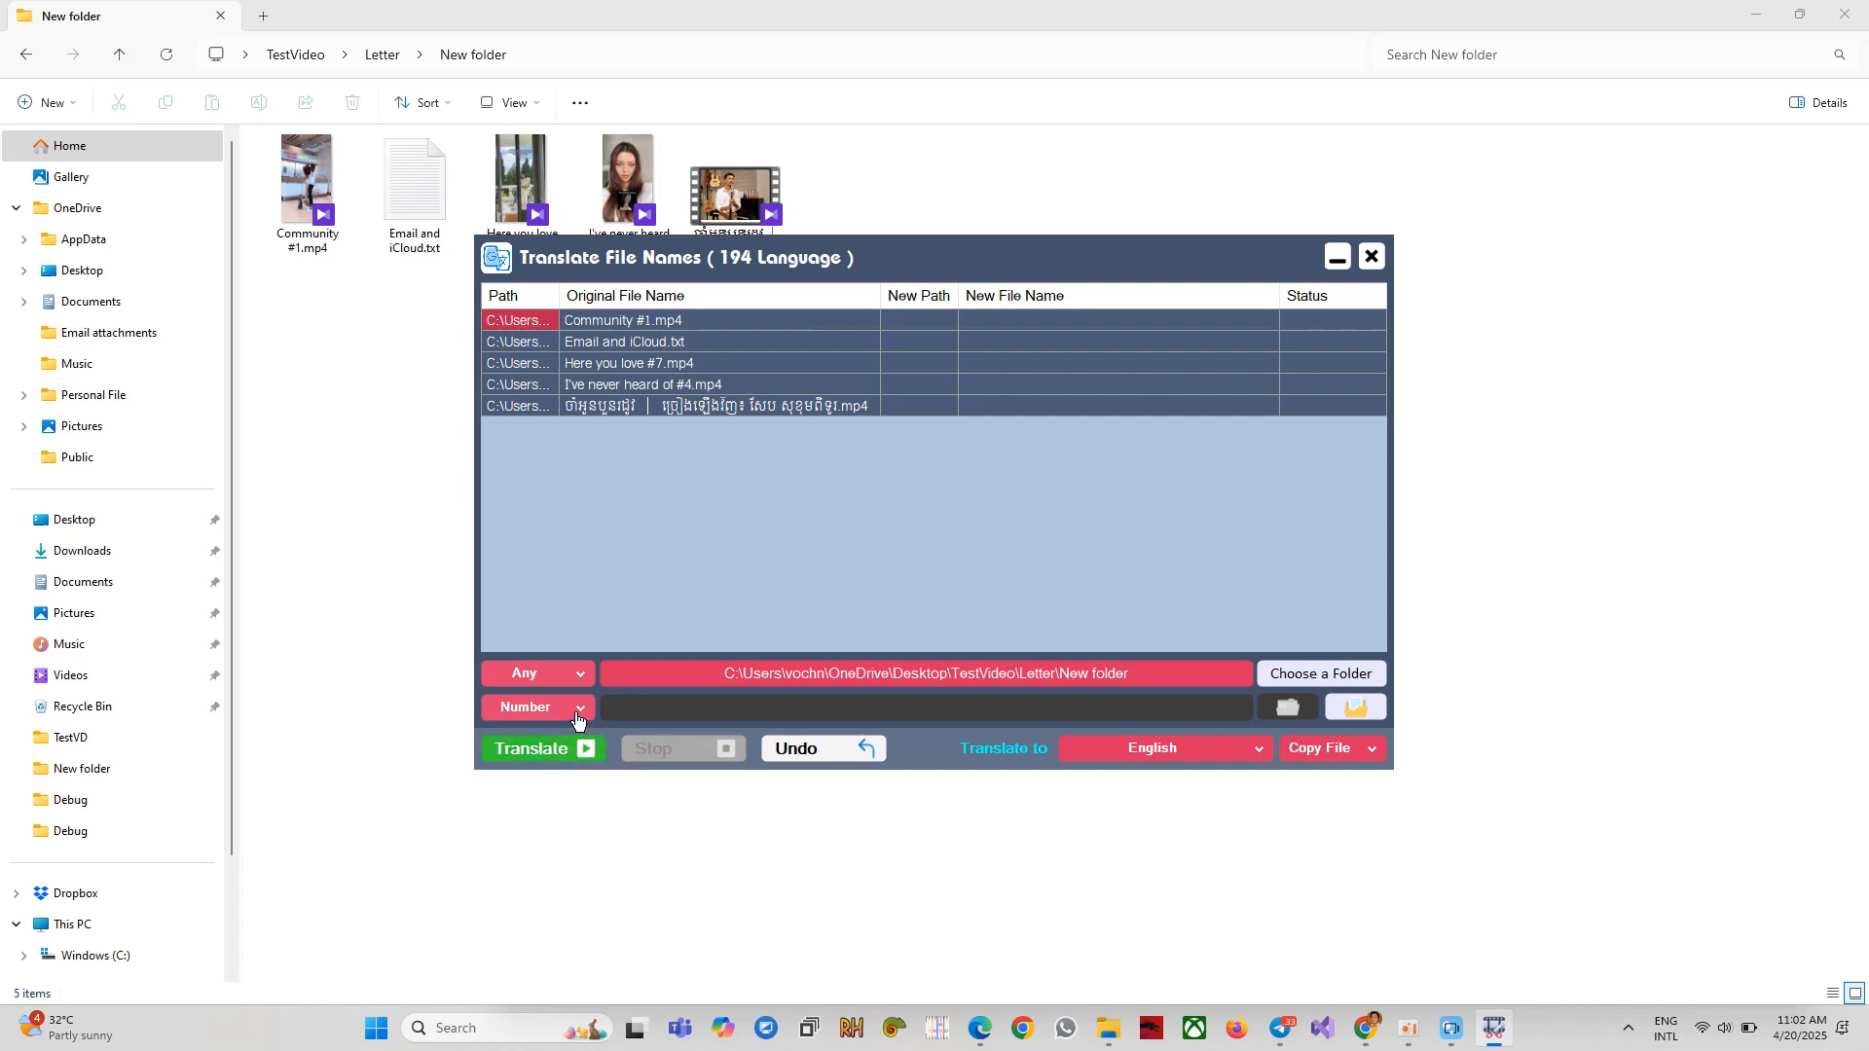
pyautogui.click(577, 718)
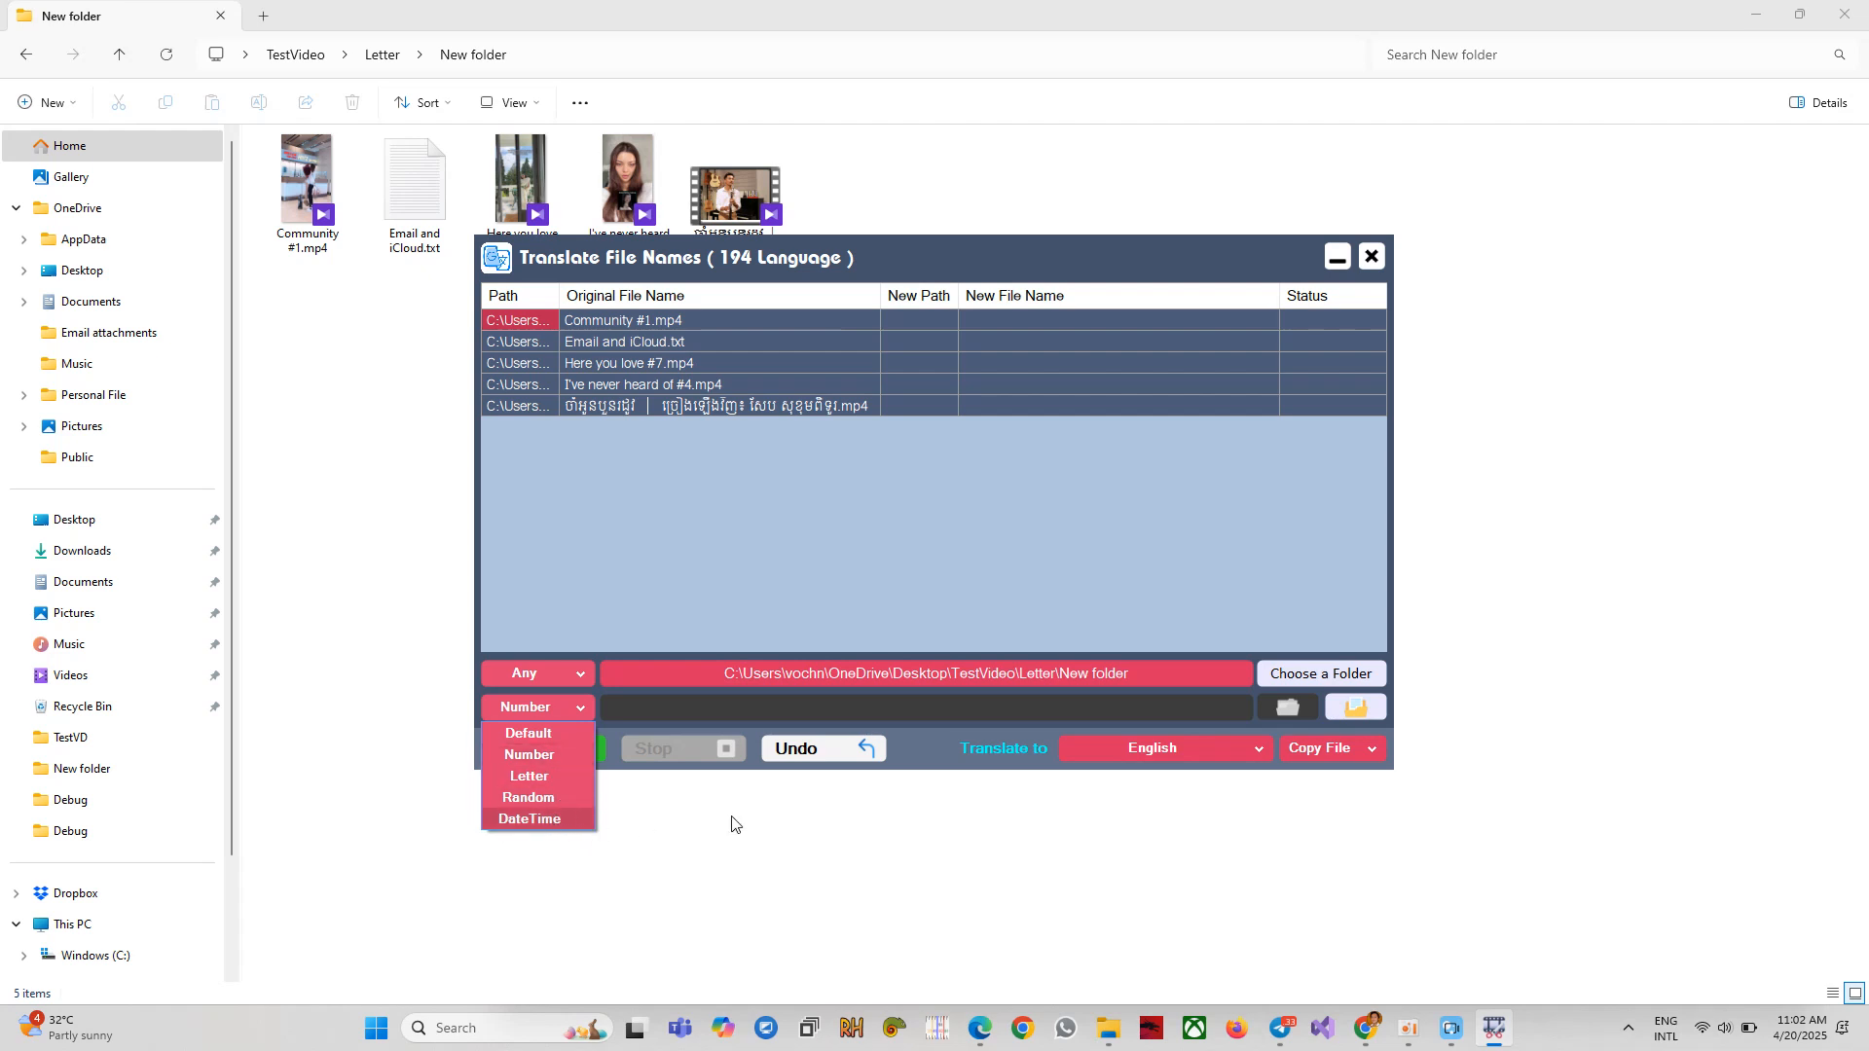
pyautogui.click(925, 770)
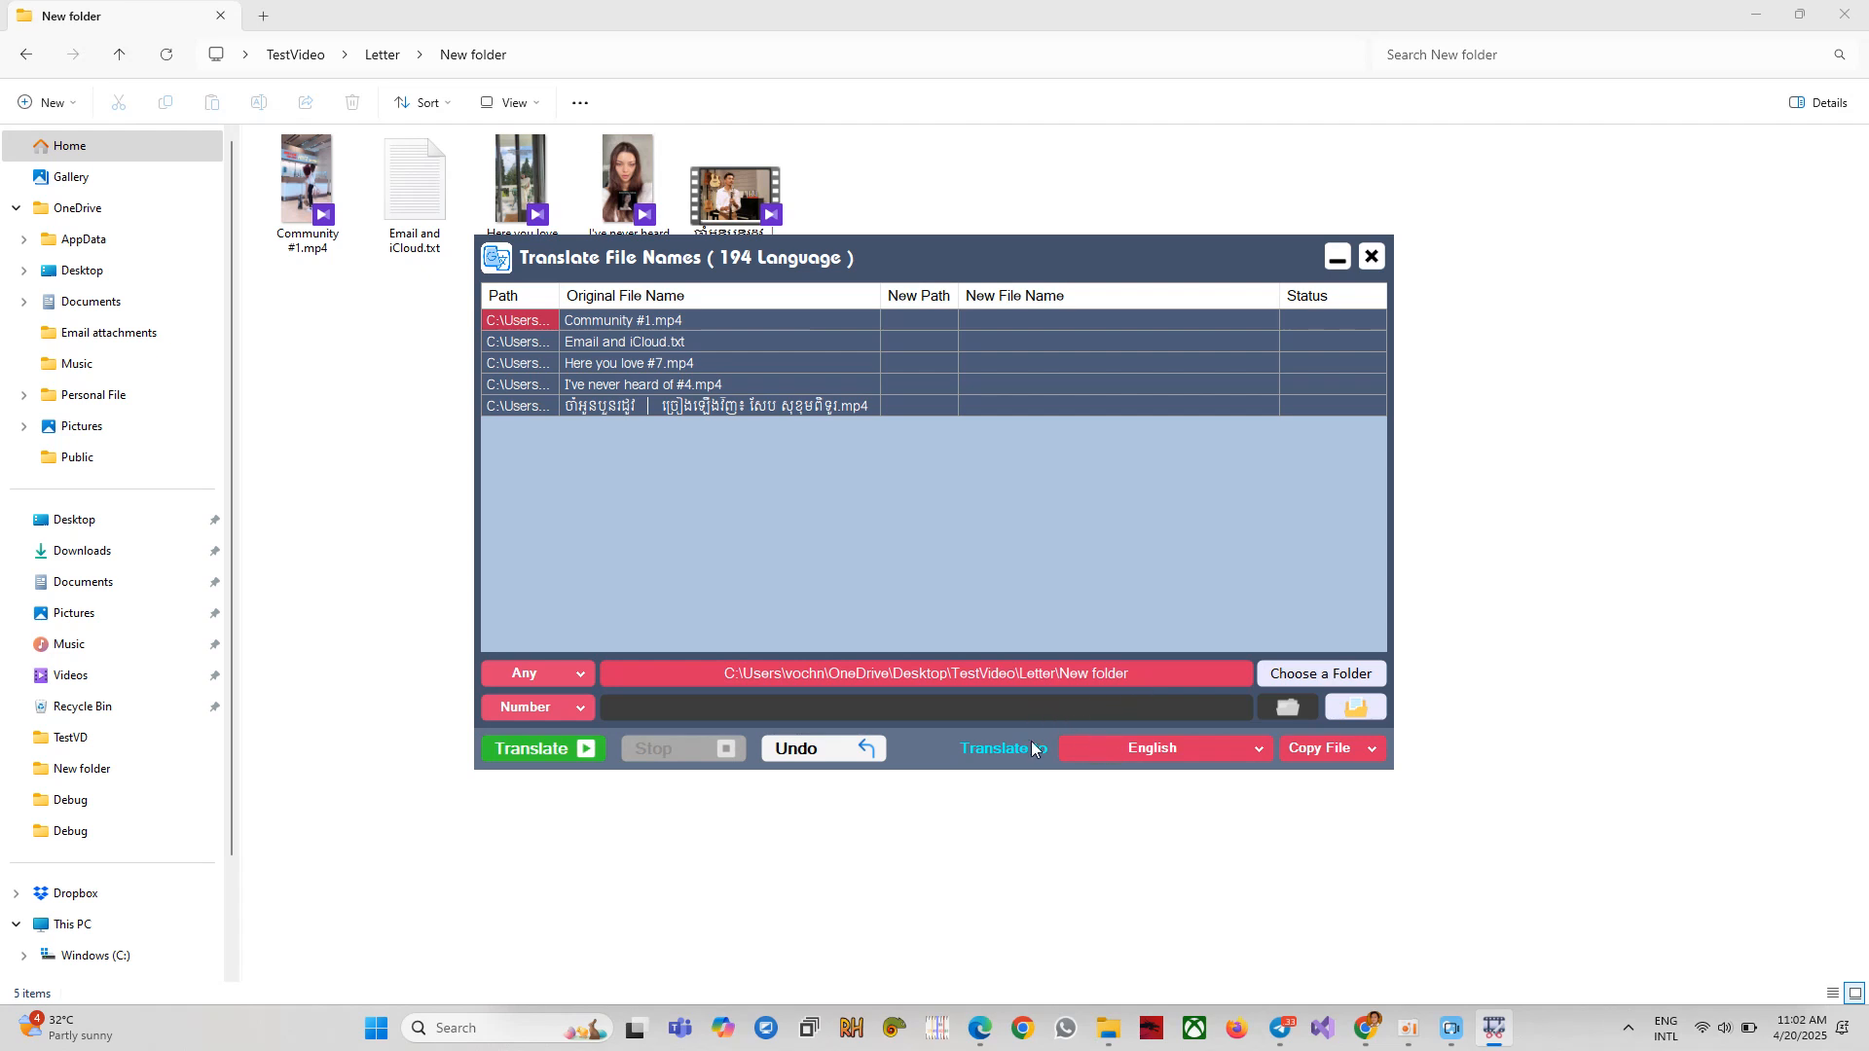
pyautogui.click(1158, 755)
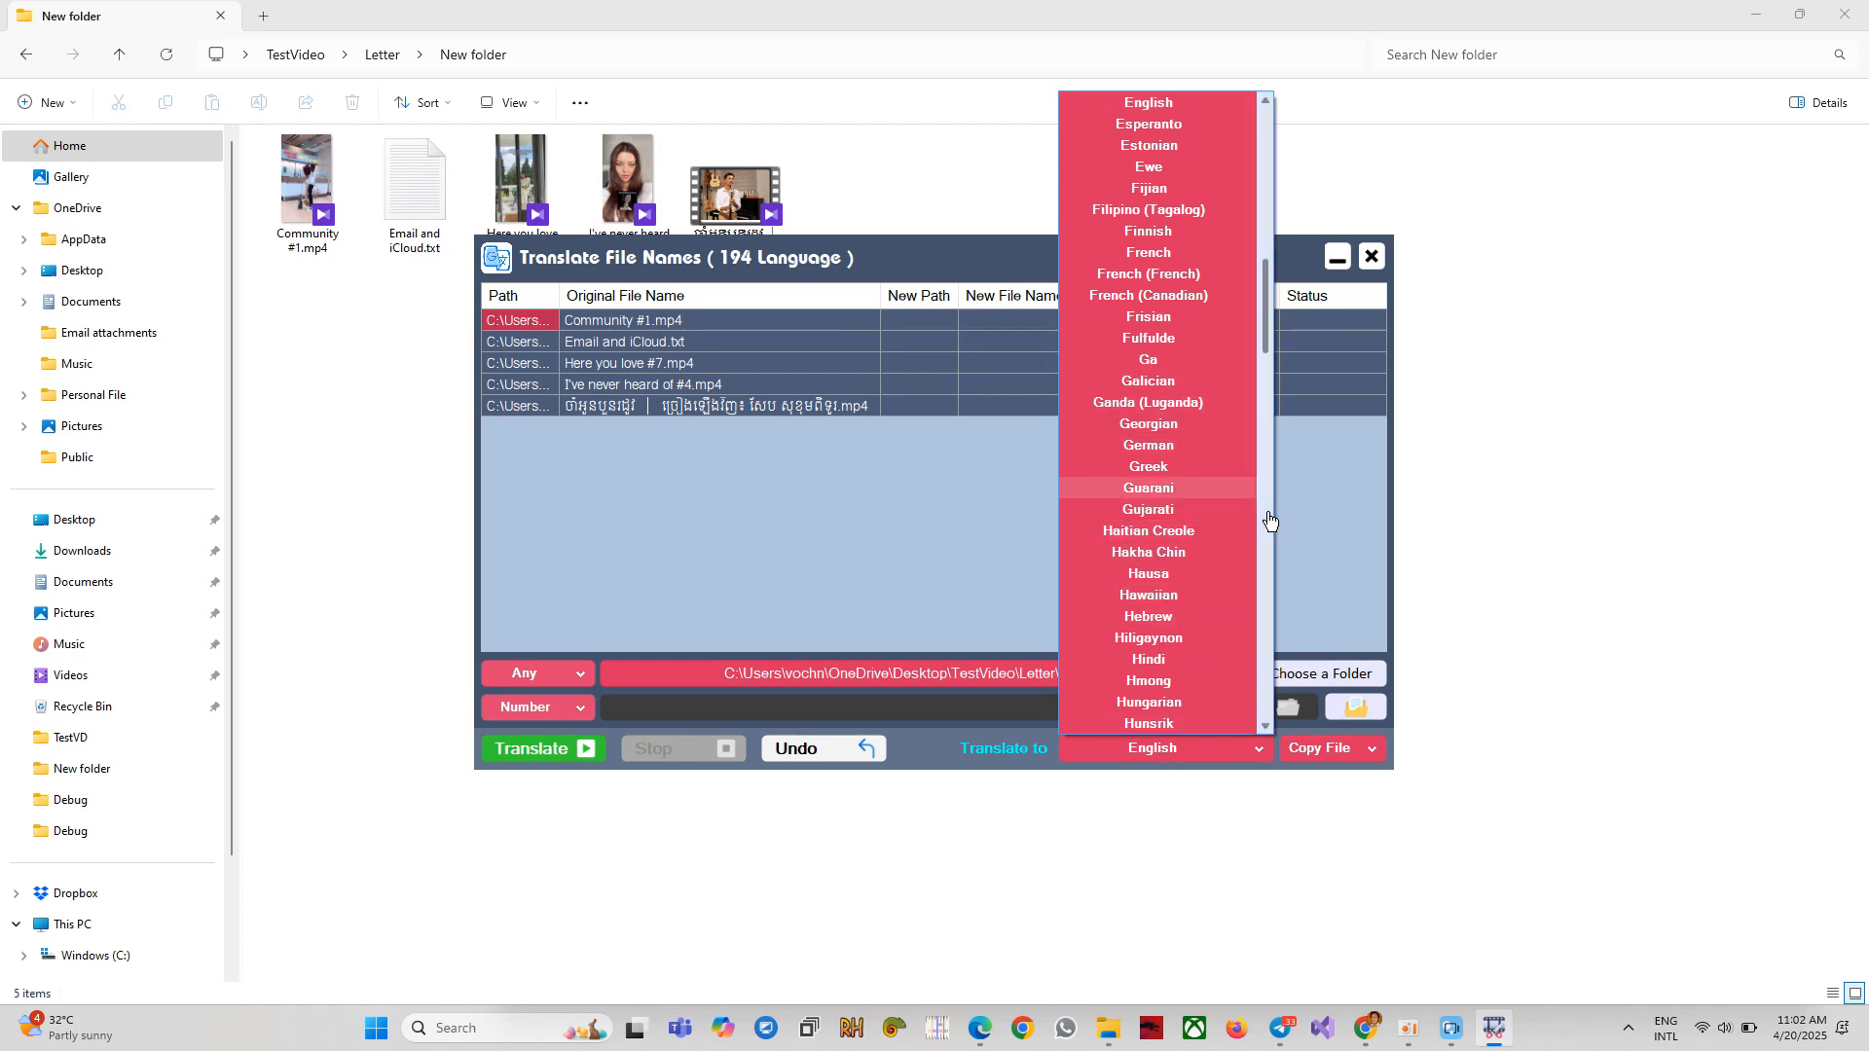
# Scroll the language list and pick Chinese (Simplified) as the target language.
pyautogui.moveTo(1264, 310); pyautogui.dragTo(1264, 249)
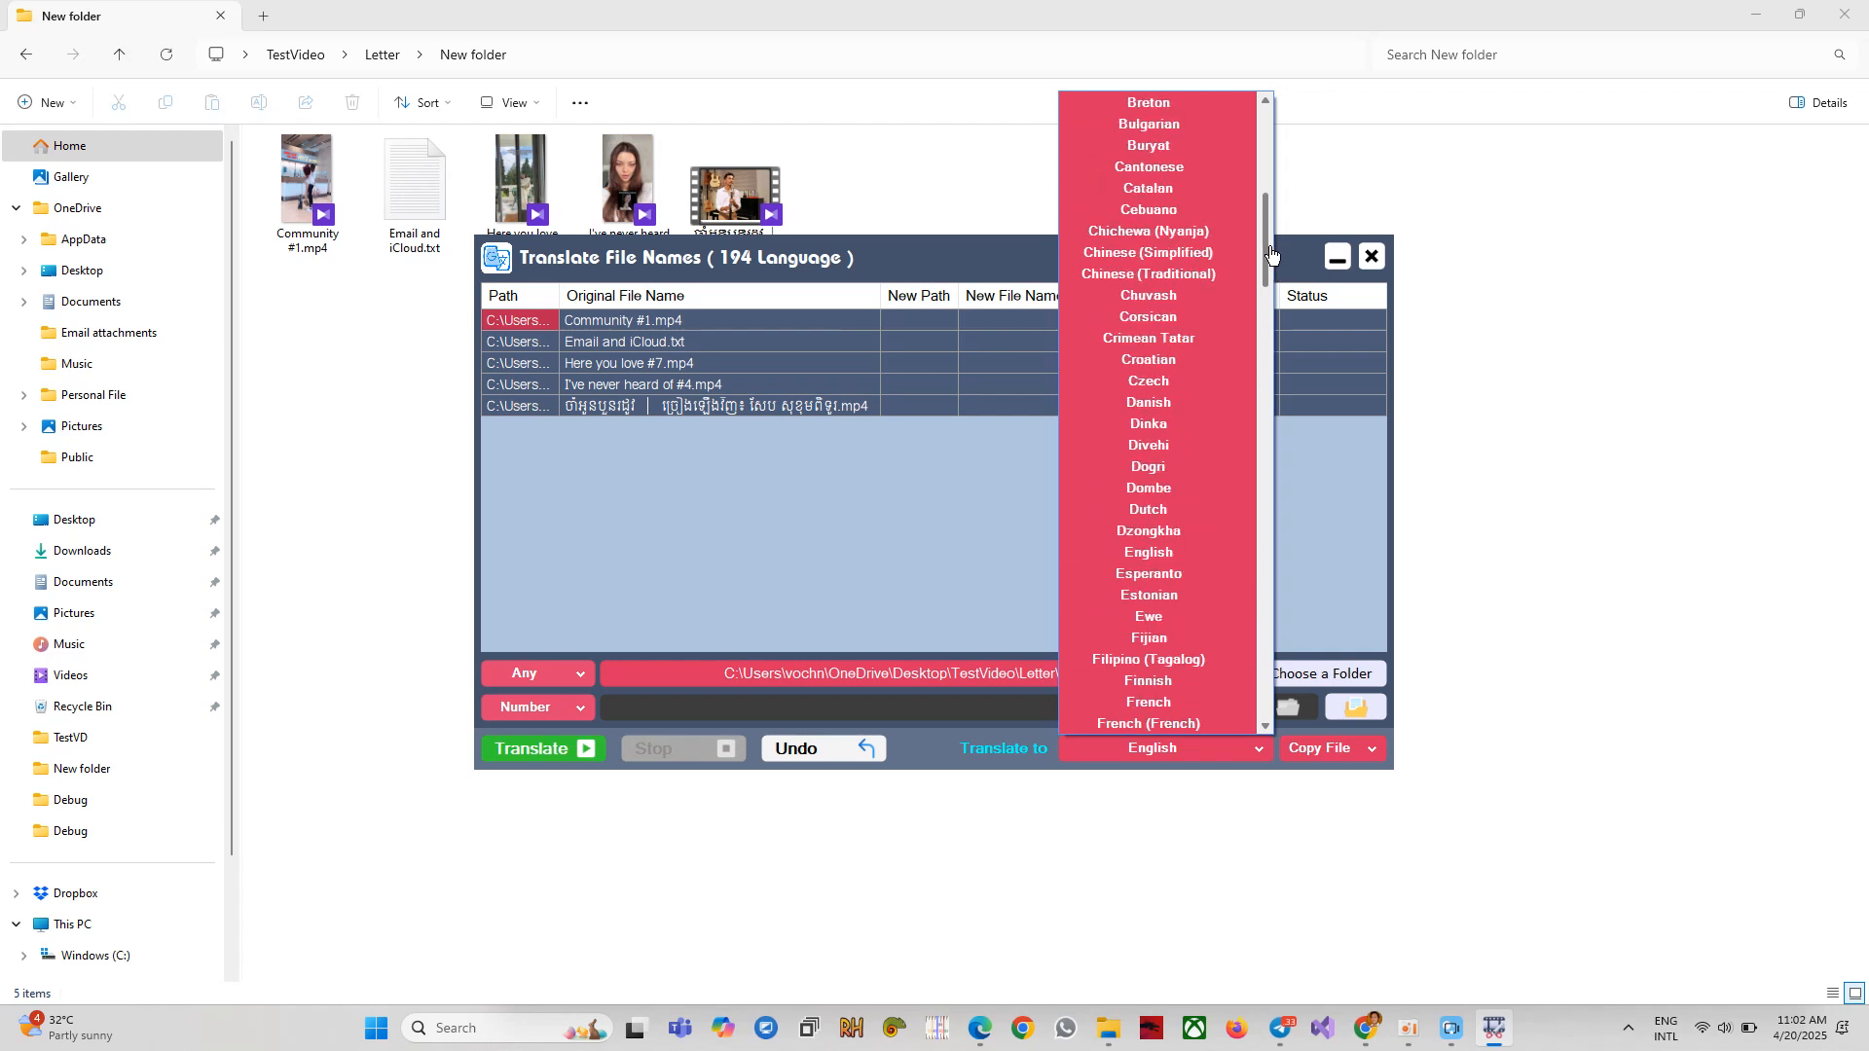
pyautogui.click(1109, 254)
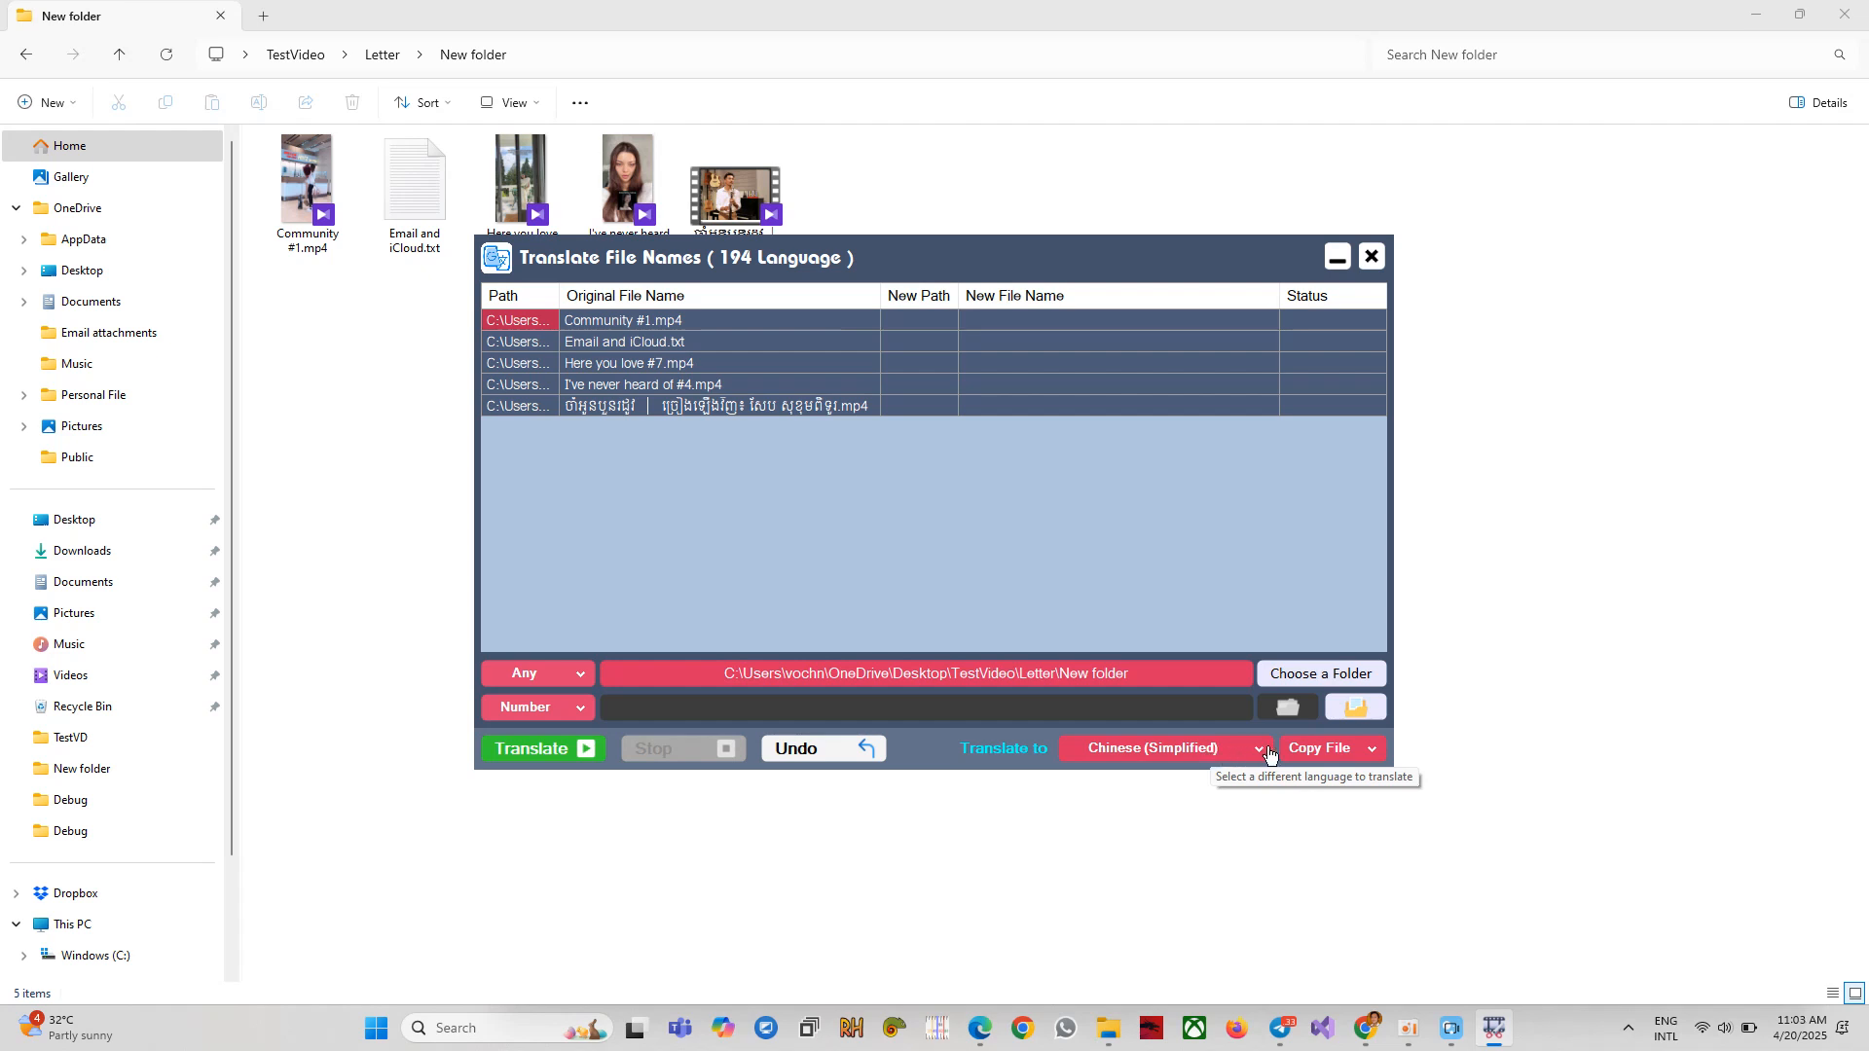
pyautogui.click(1370, 752)
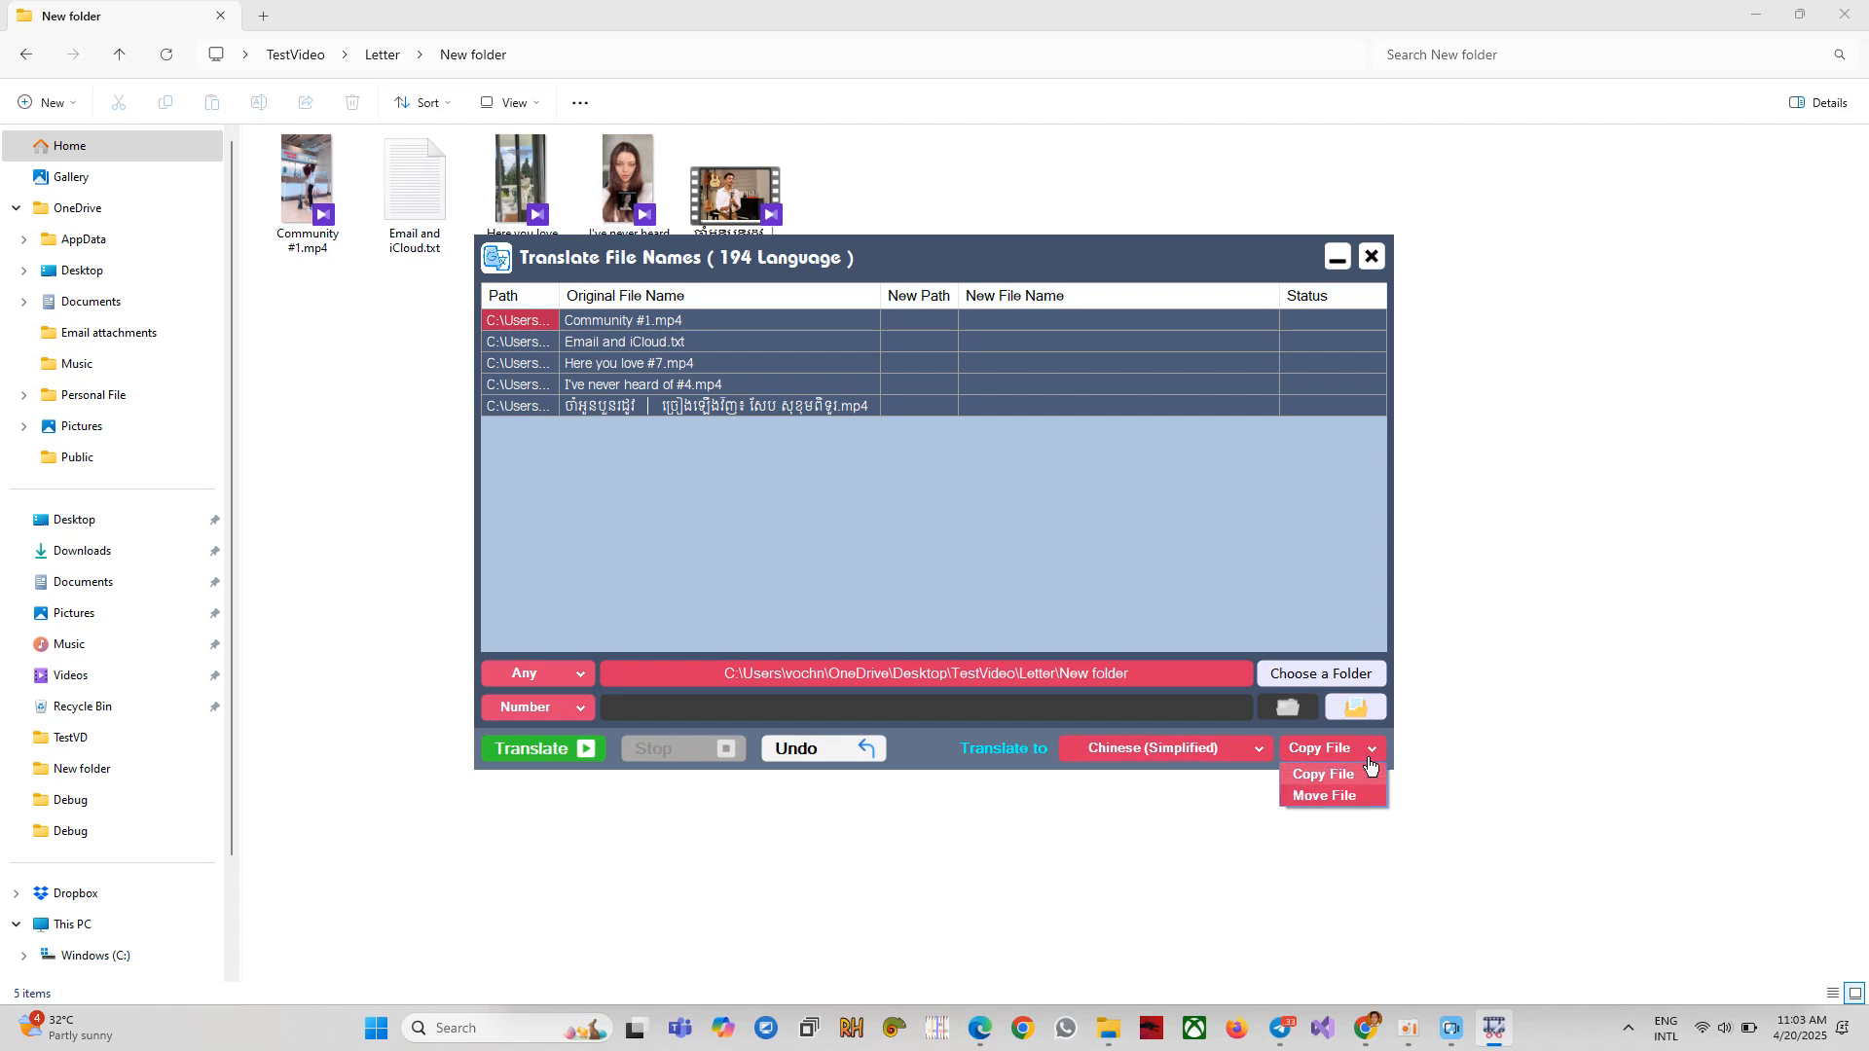
pyautogui.click(1325, 796)
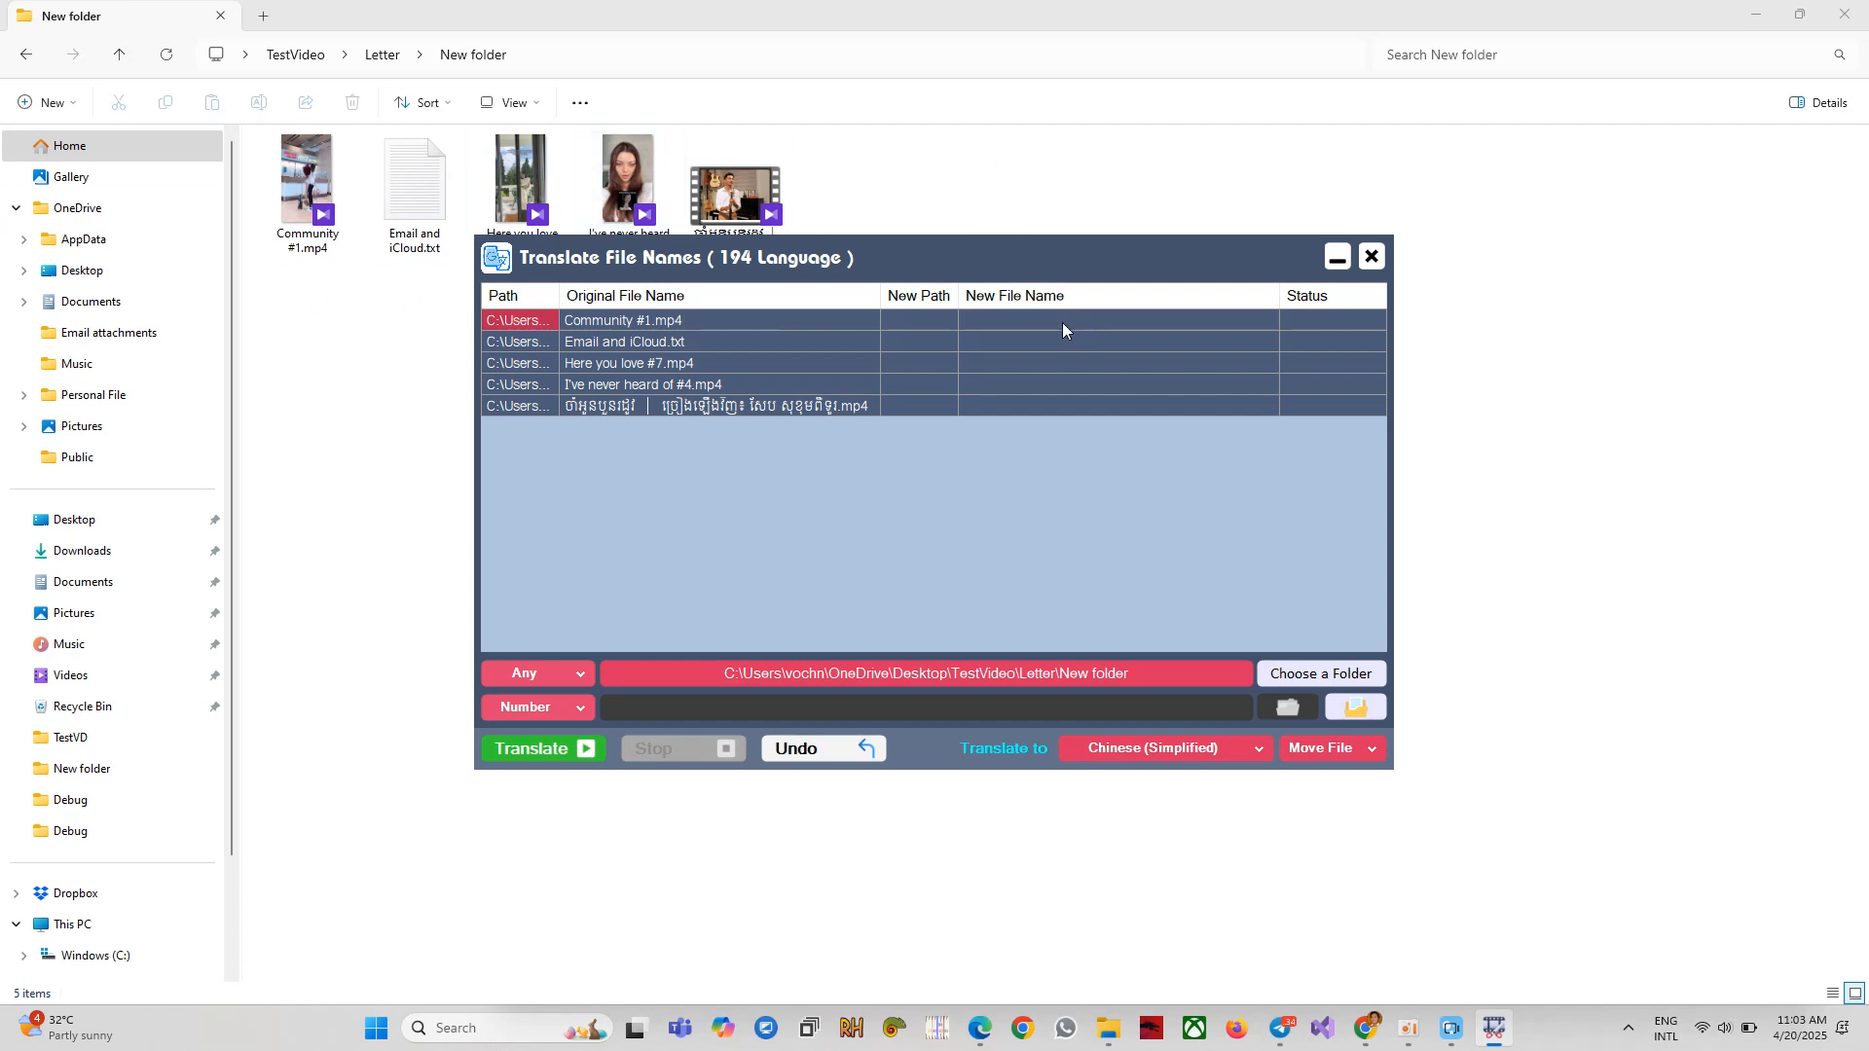
pyautogui.click(1320, 756)
pyautogui.click(1318, 779)
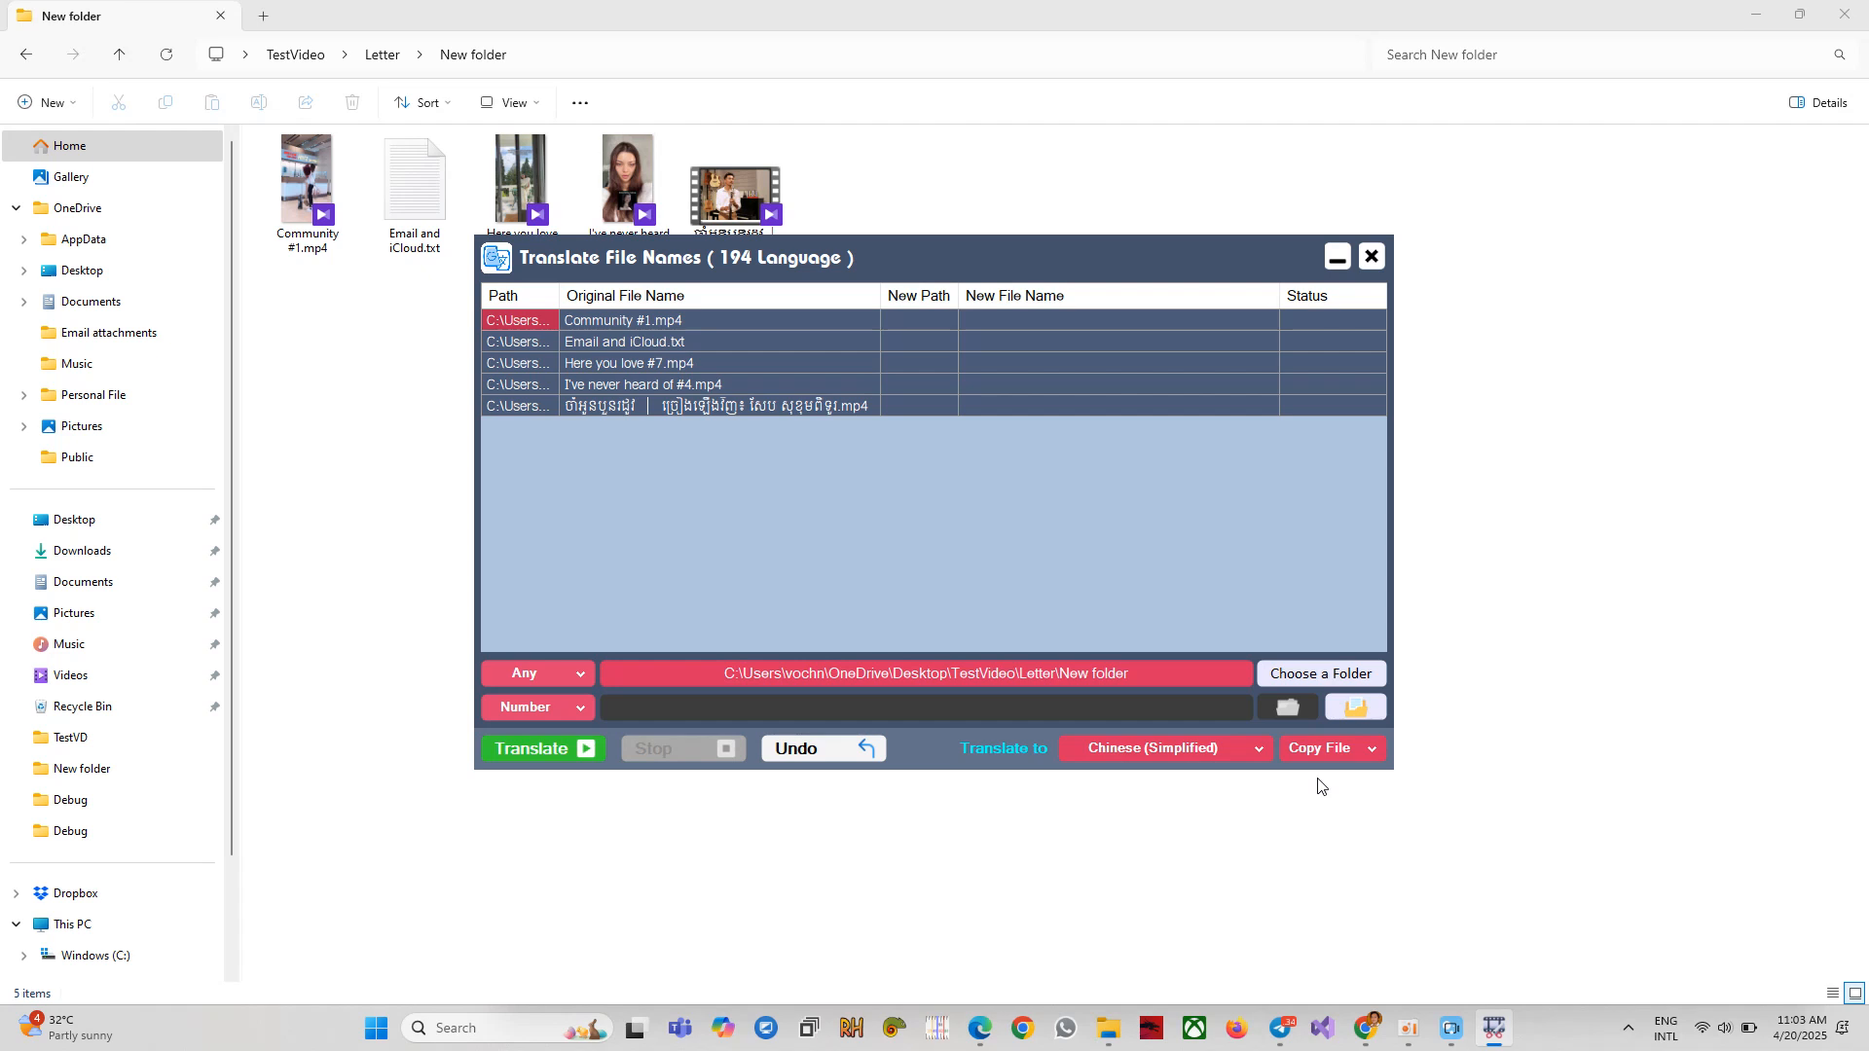
# Translate the five file names, acknowledge the completion notice, and open the new Converted folder.
pyautogui.click(530, 755)
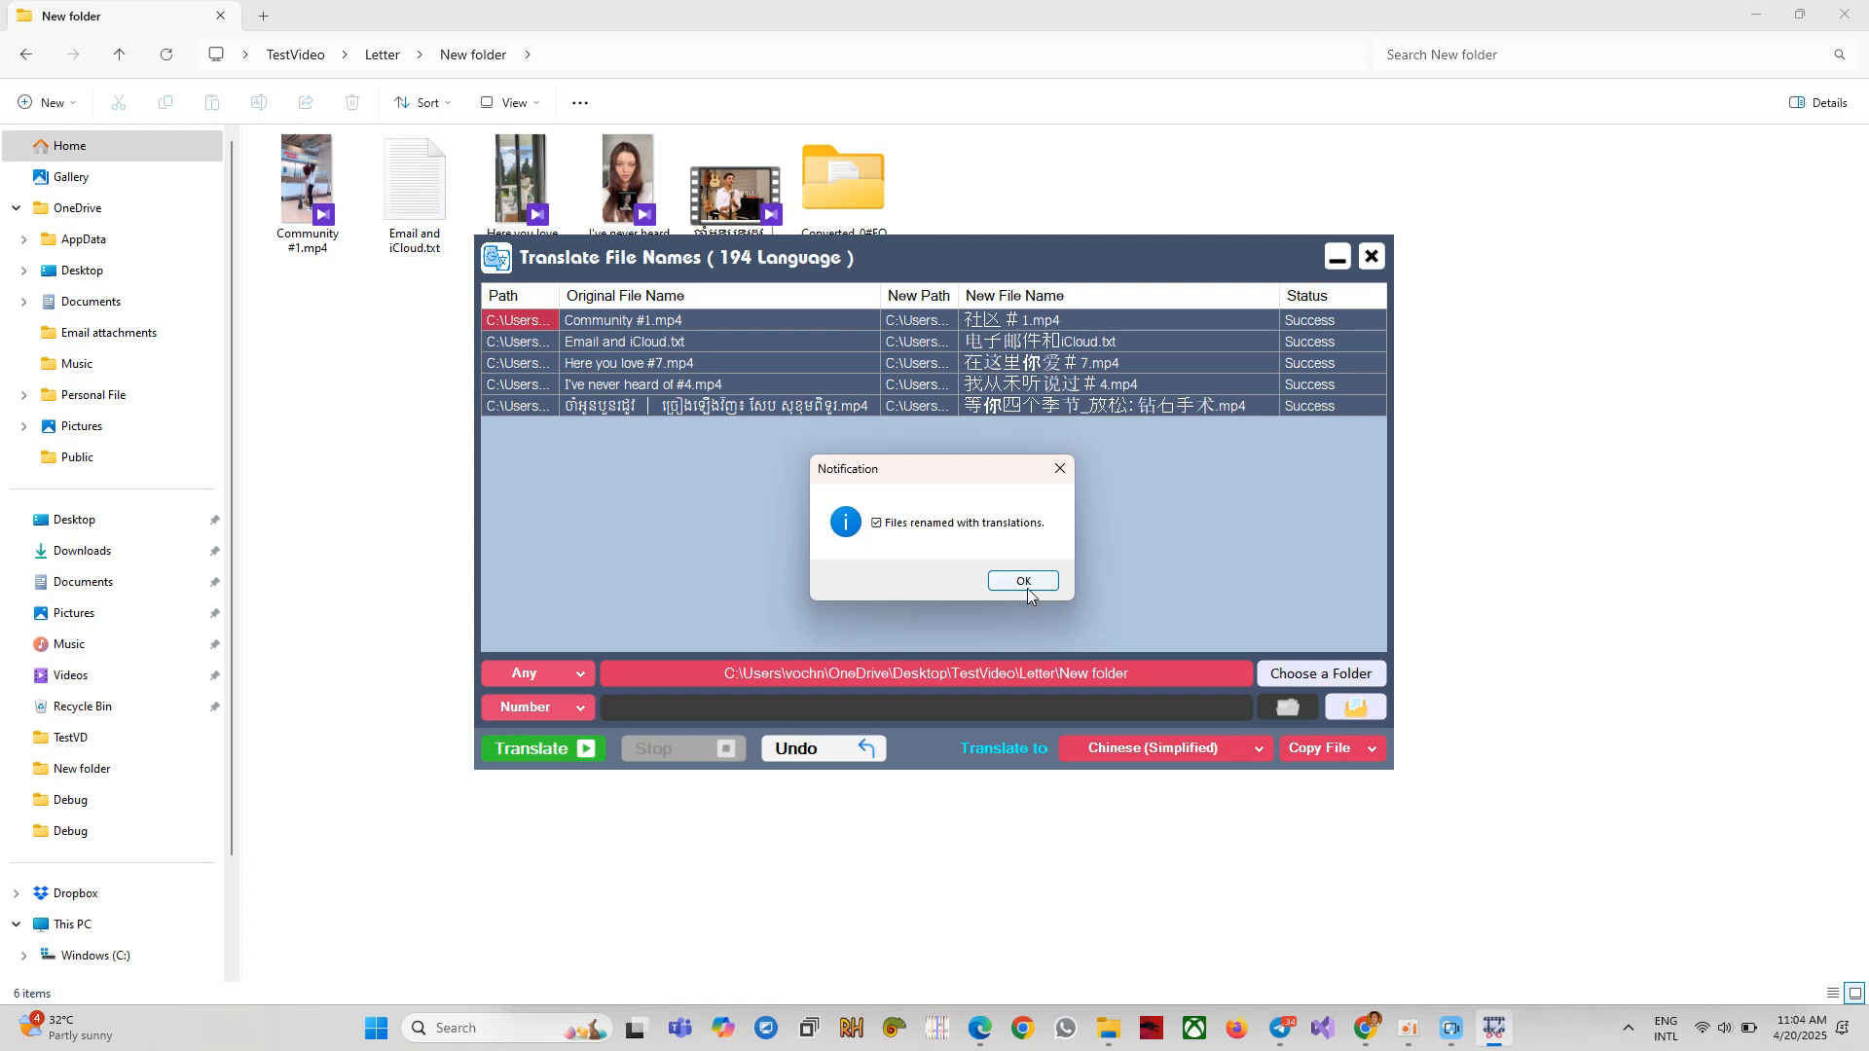
pyautogui.click(1024, 582)
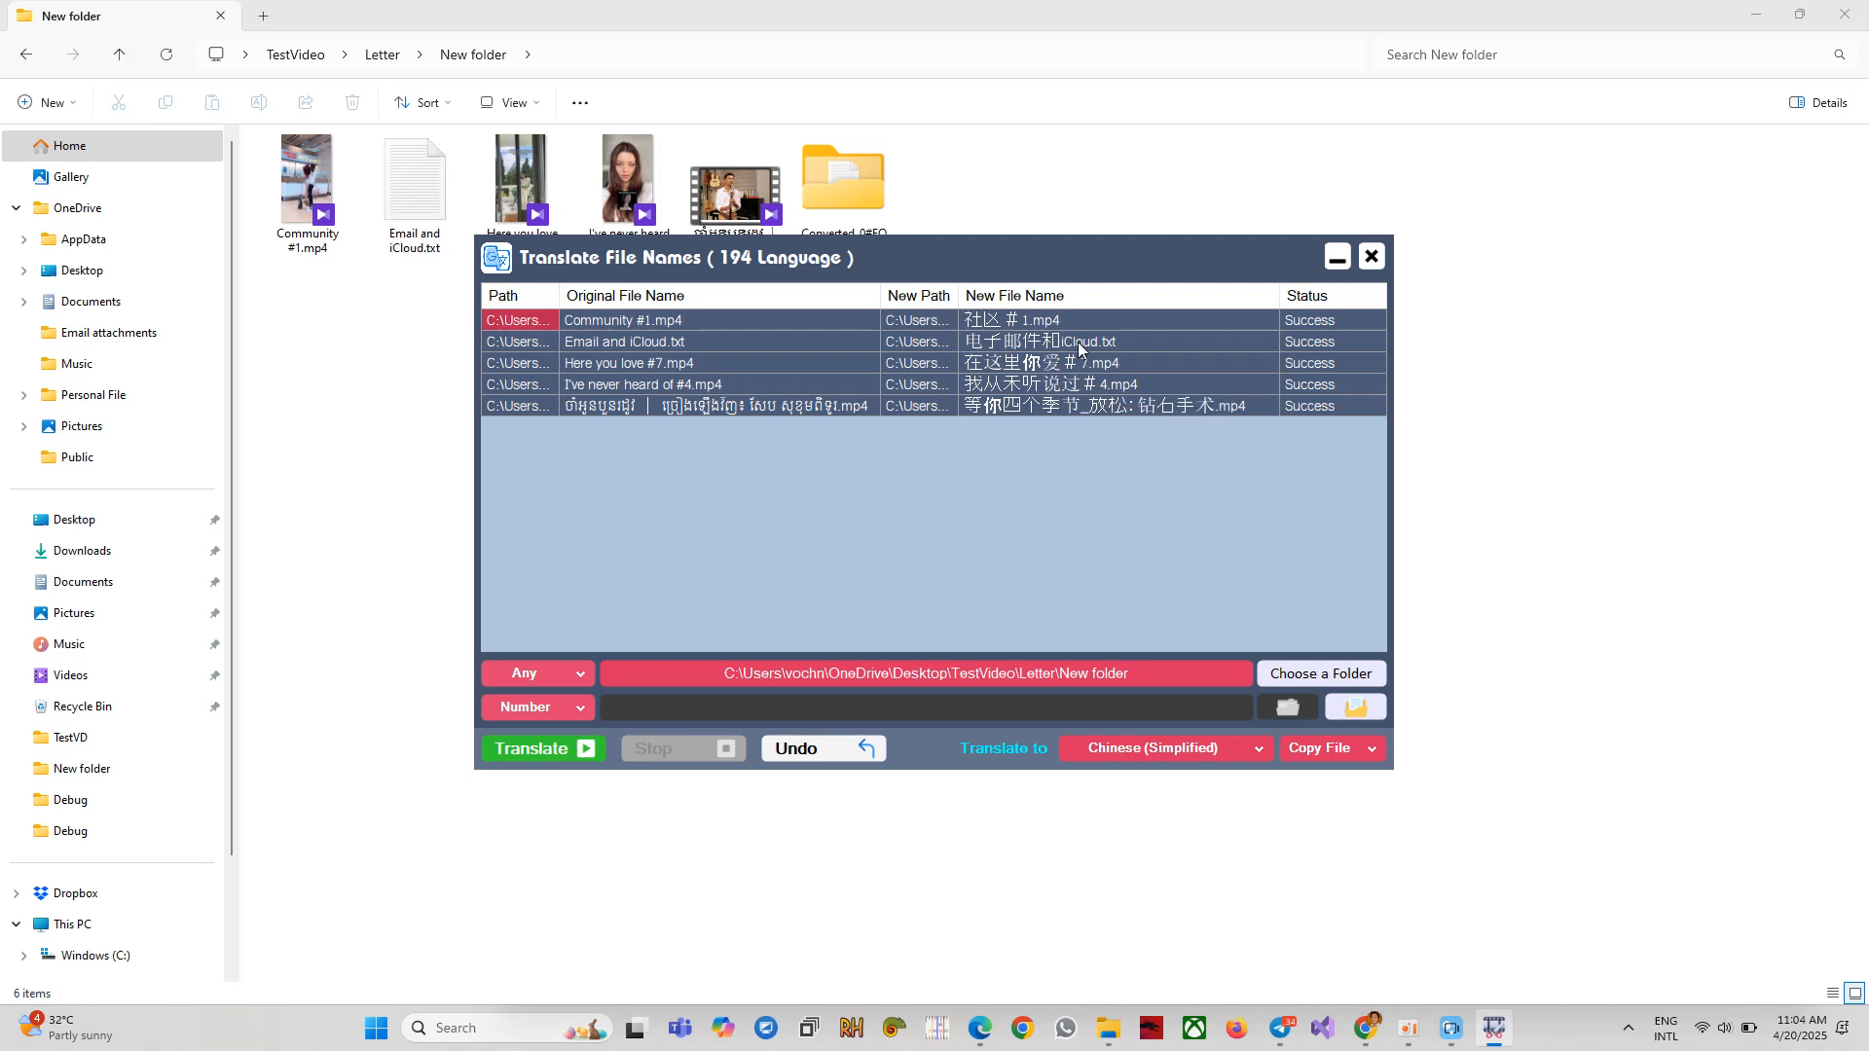
pyautogui.doubleClick(835, 203)
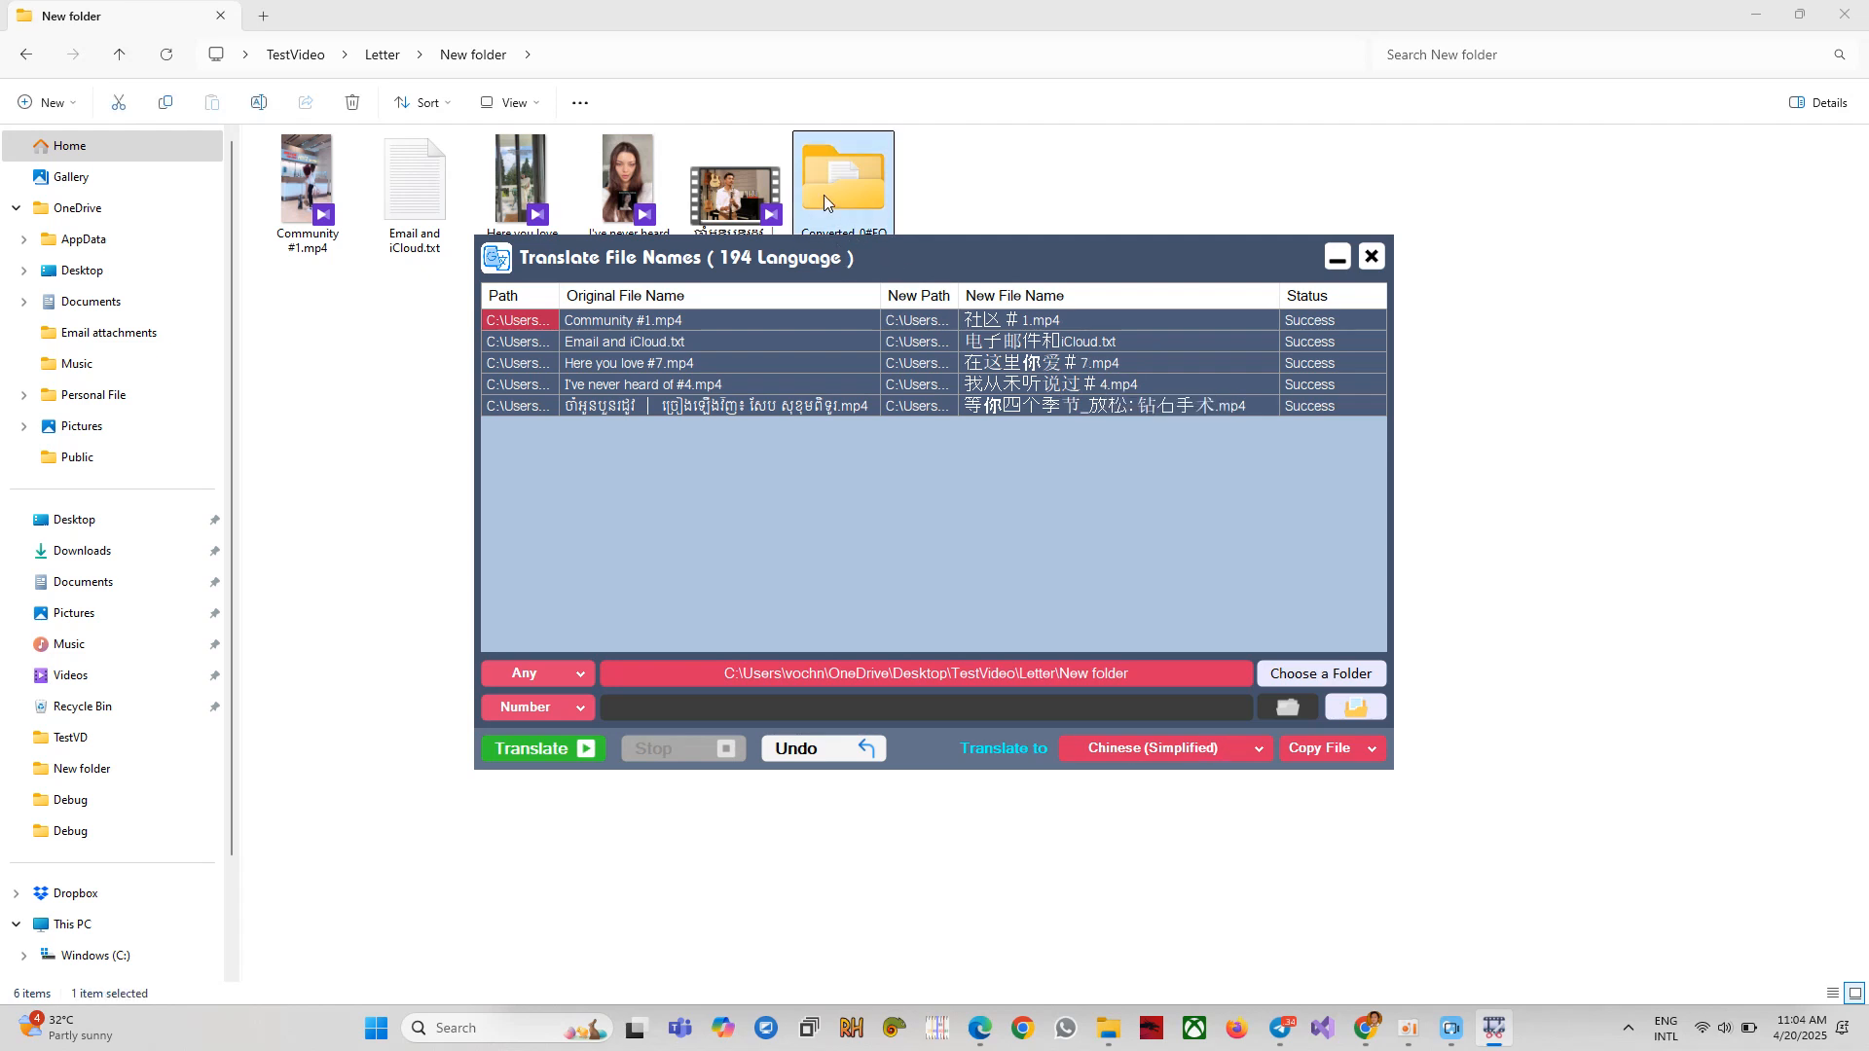
# Inspect the Chinese-named files in Converted_0#EQV, comparing them with the originals in New folder.
pyautogui.click(308, 190)
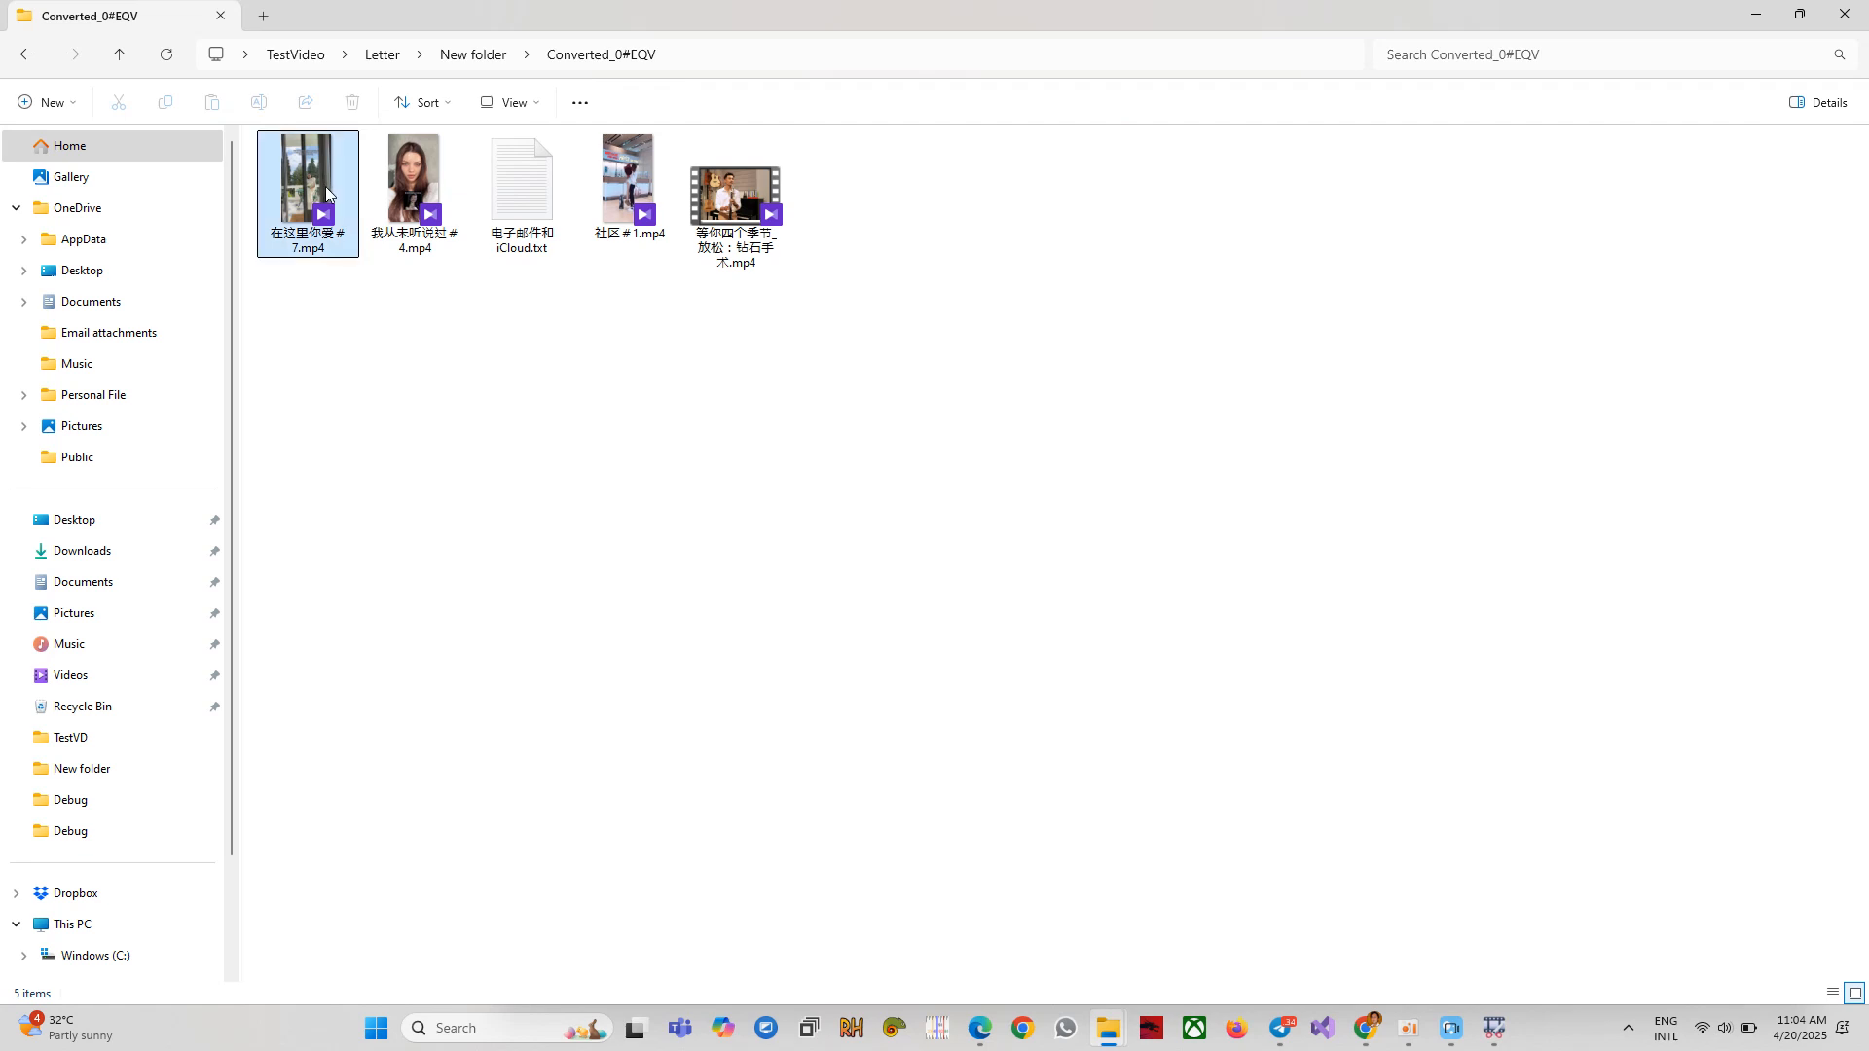
pyautogui.moveTo(861, 339); pyautogui.dragTo(339, 175)
pyautogui.click(474, 55)
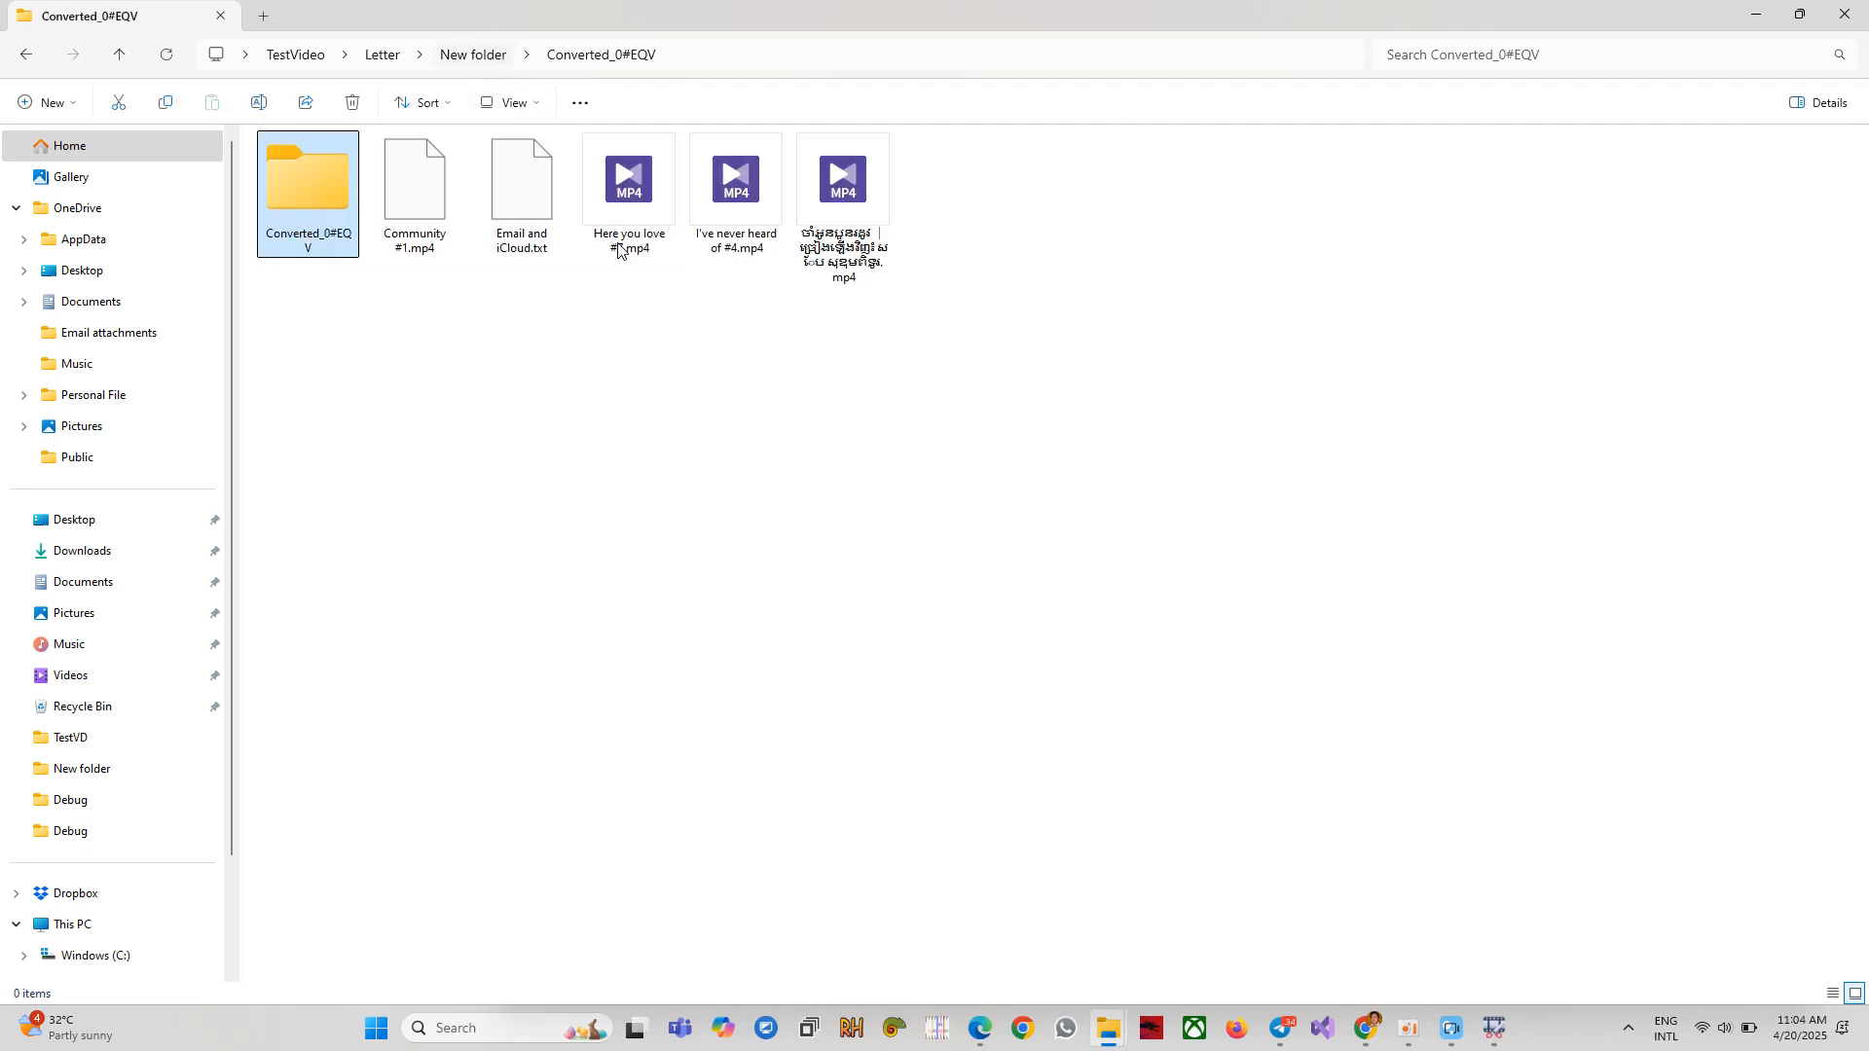
pyautogui.moveTo(910, 297); pyautogui.dragTo(507, 208)
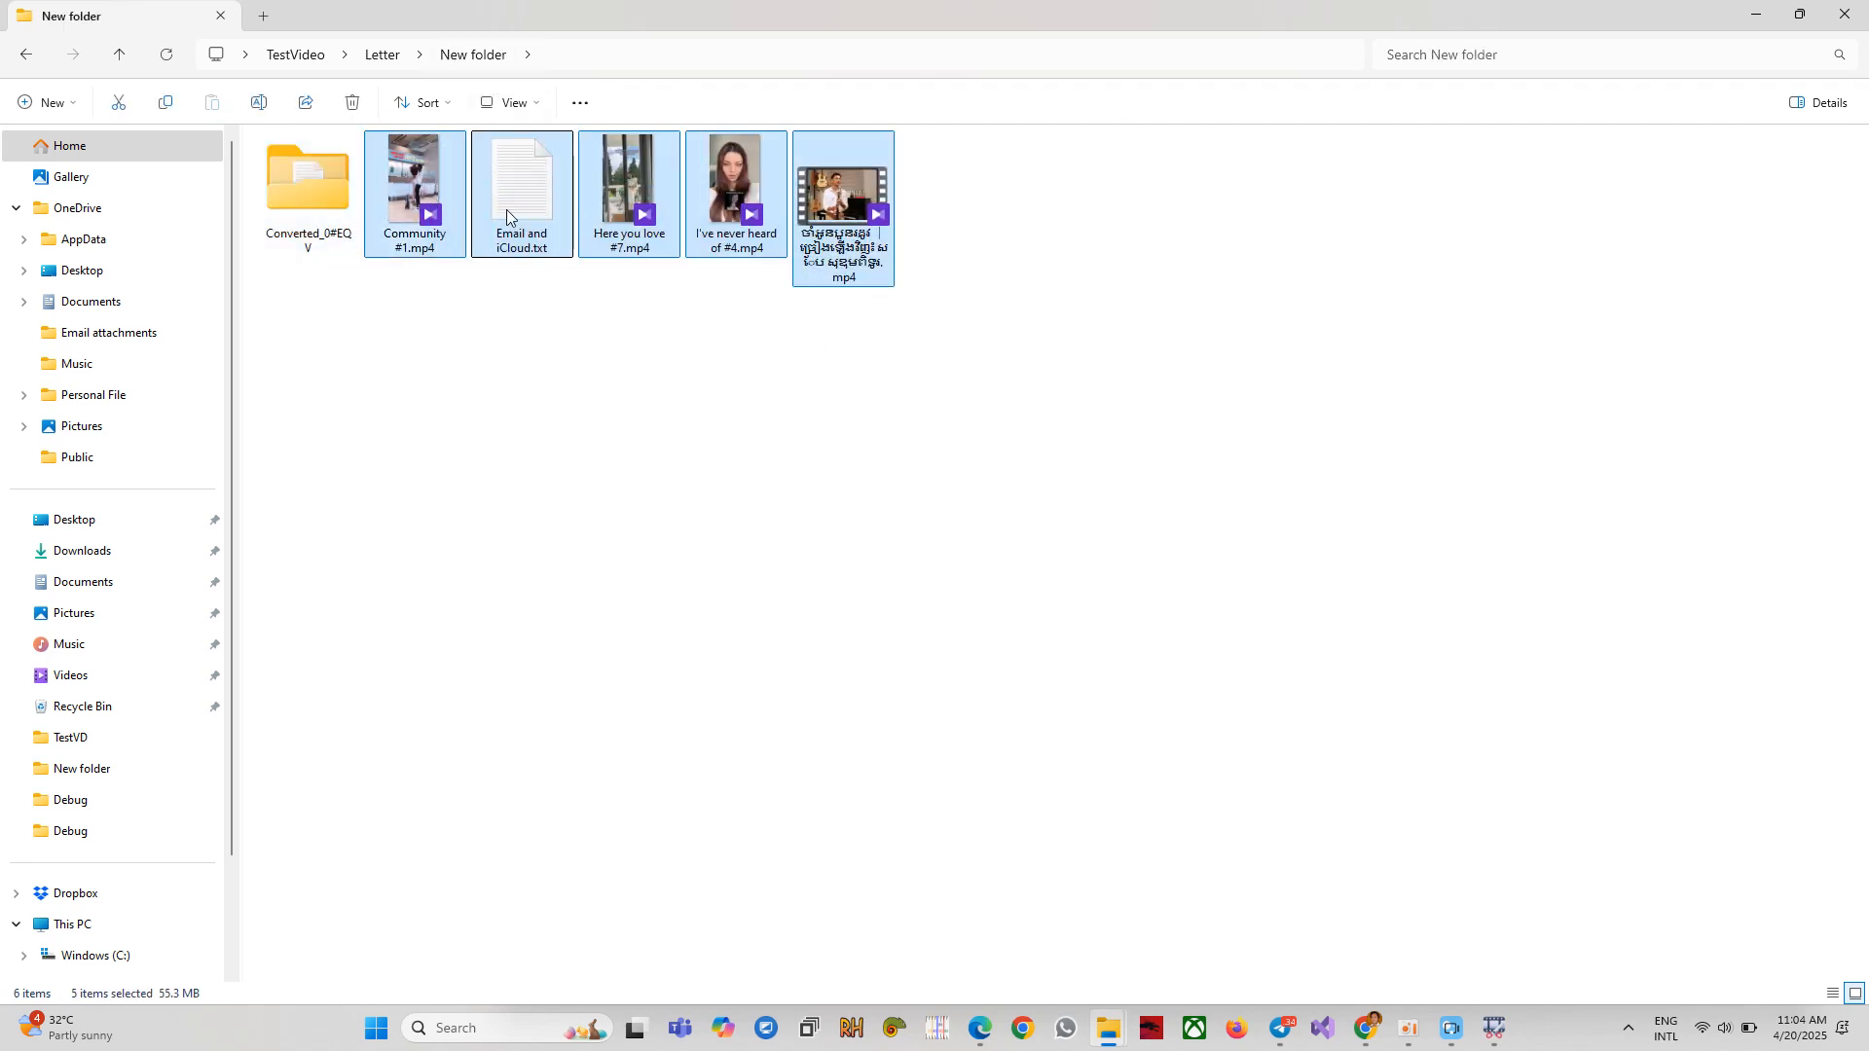
pyautogui.doubleClick(306, 186)
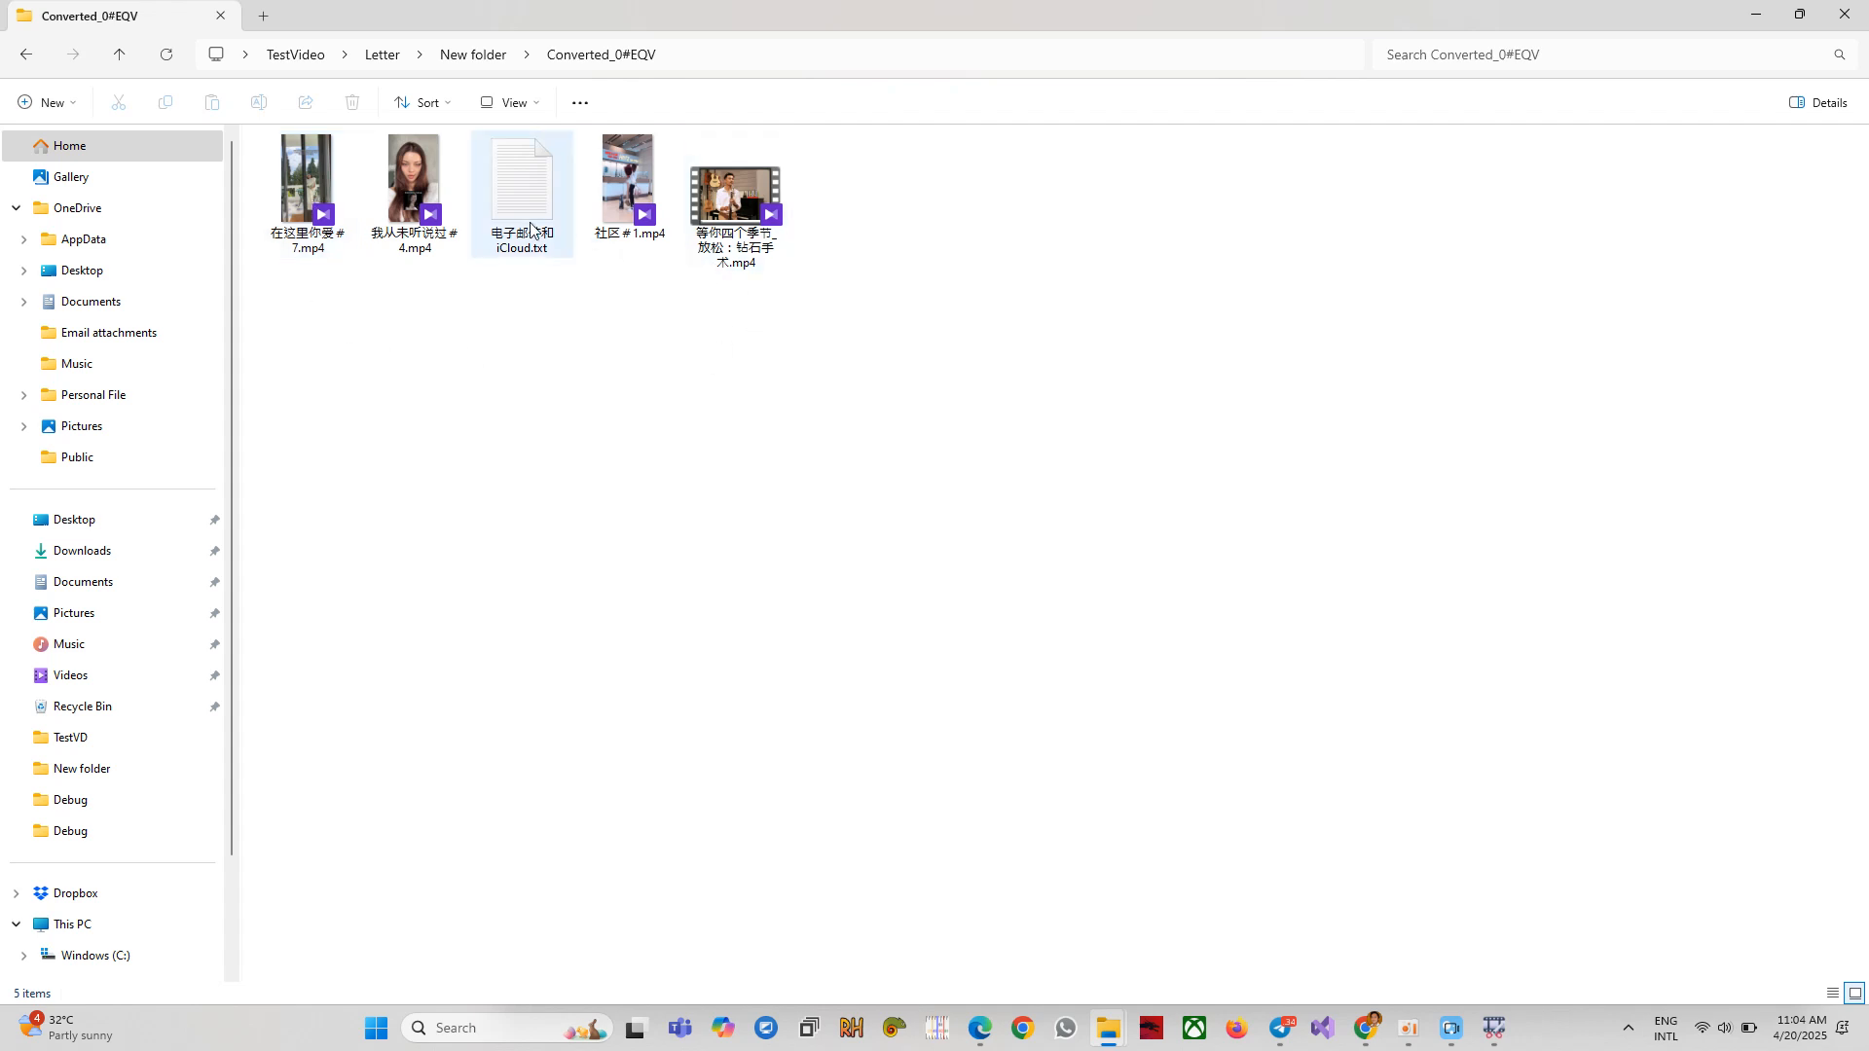
pyautogui.click(307, 214)
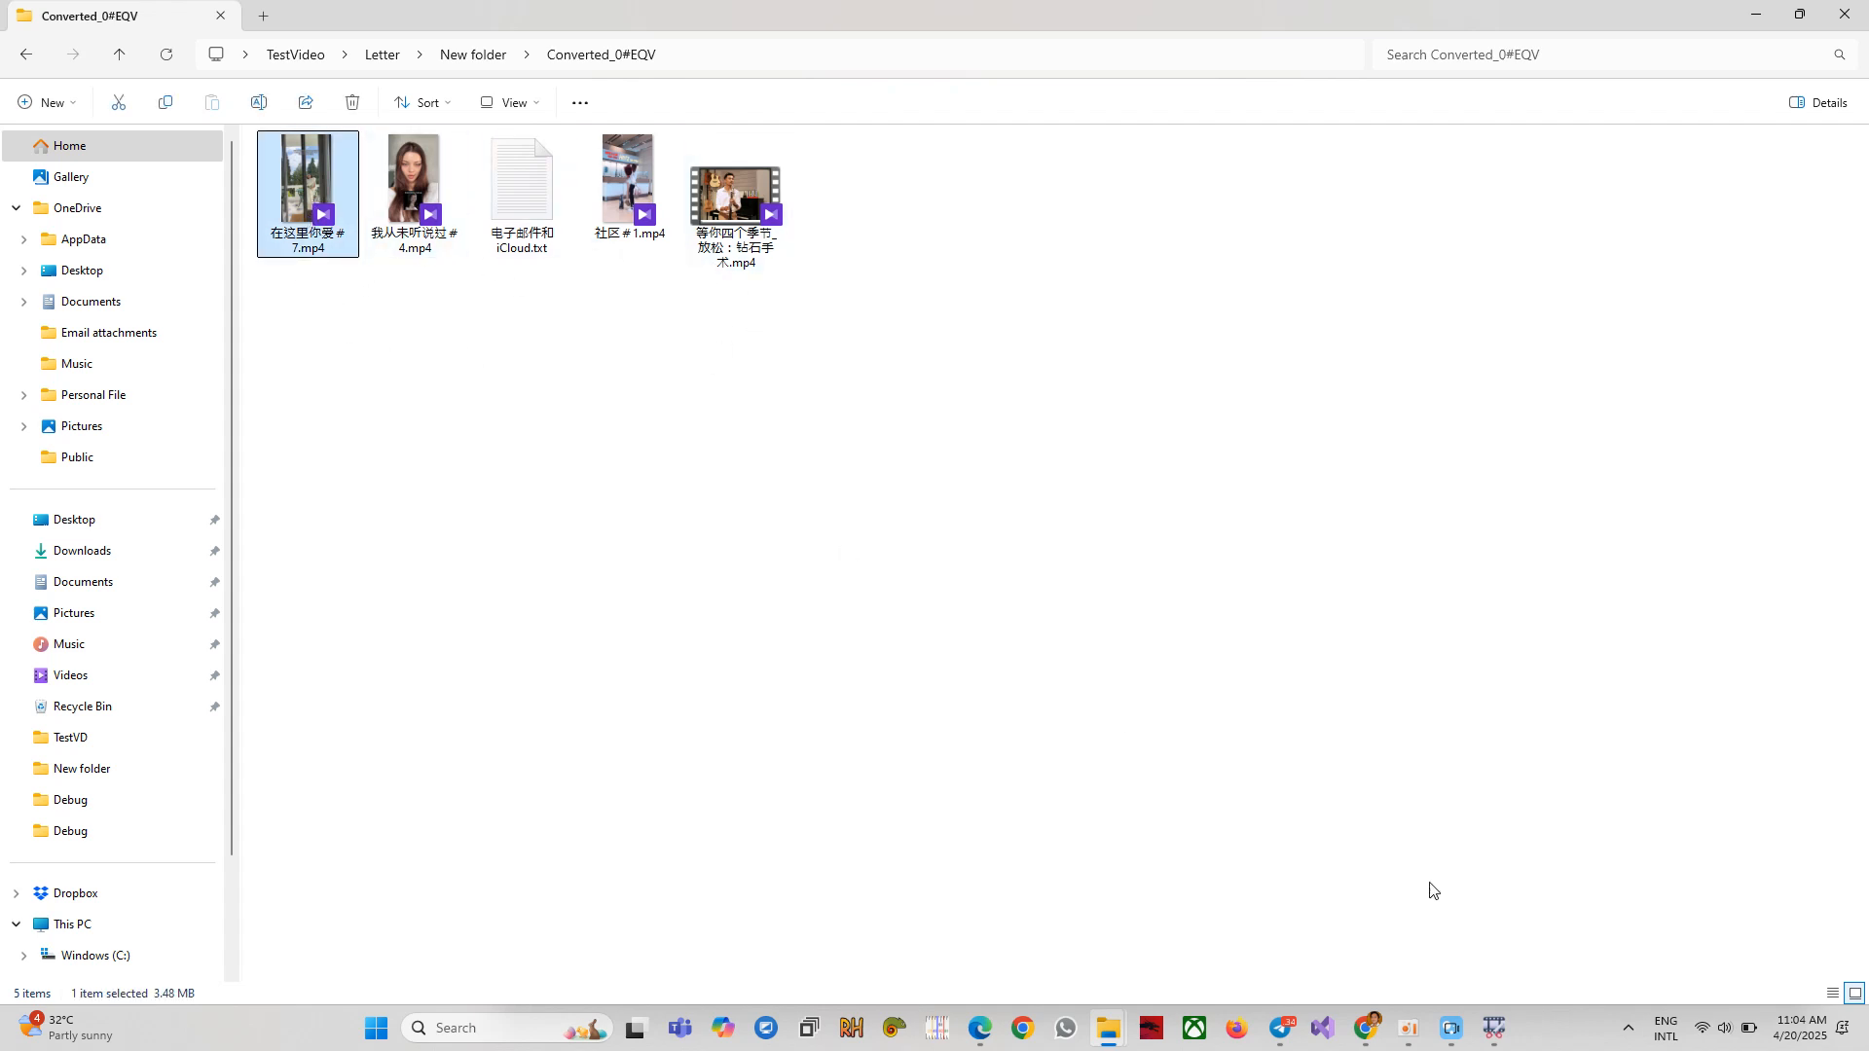
# Return to New folder and delete the earlier Converted_0#EQV folder.
pyautogui.click(1493, 1028)
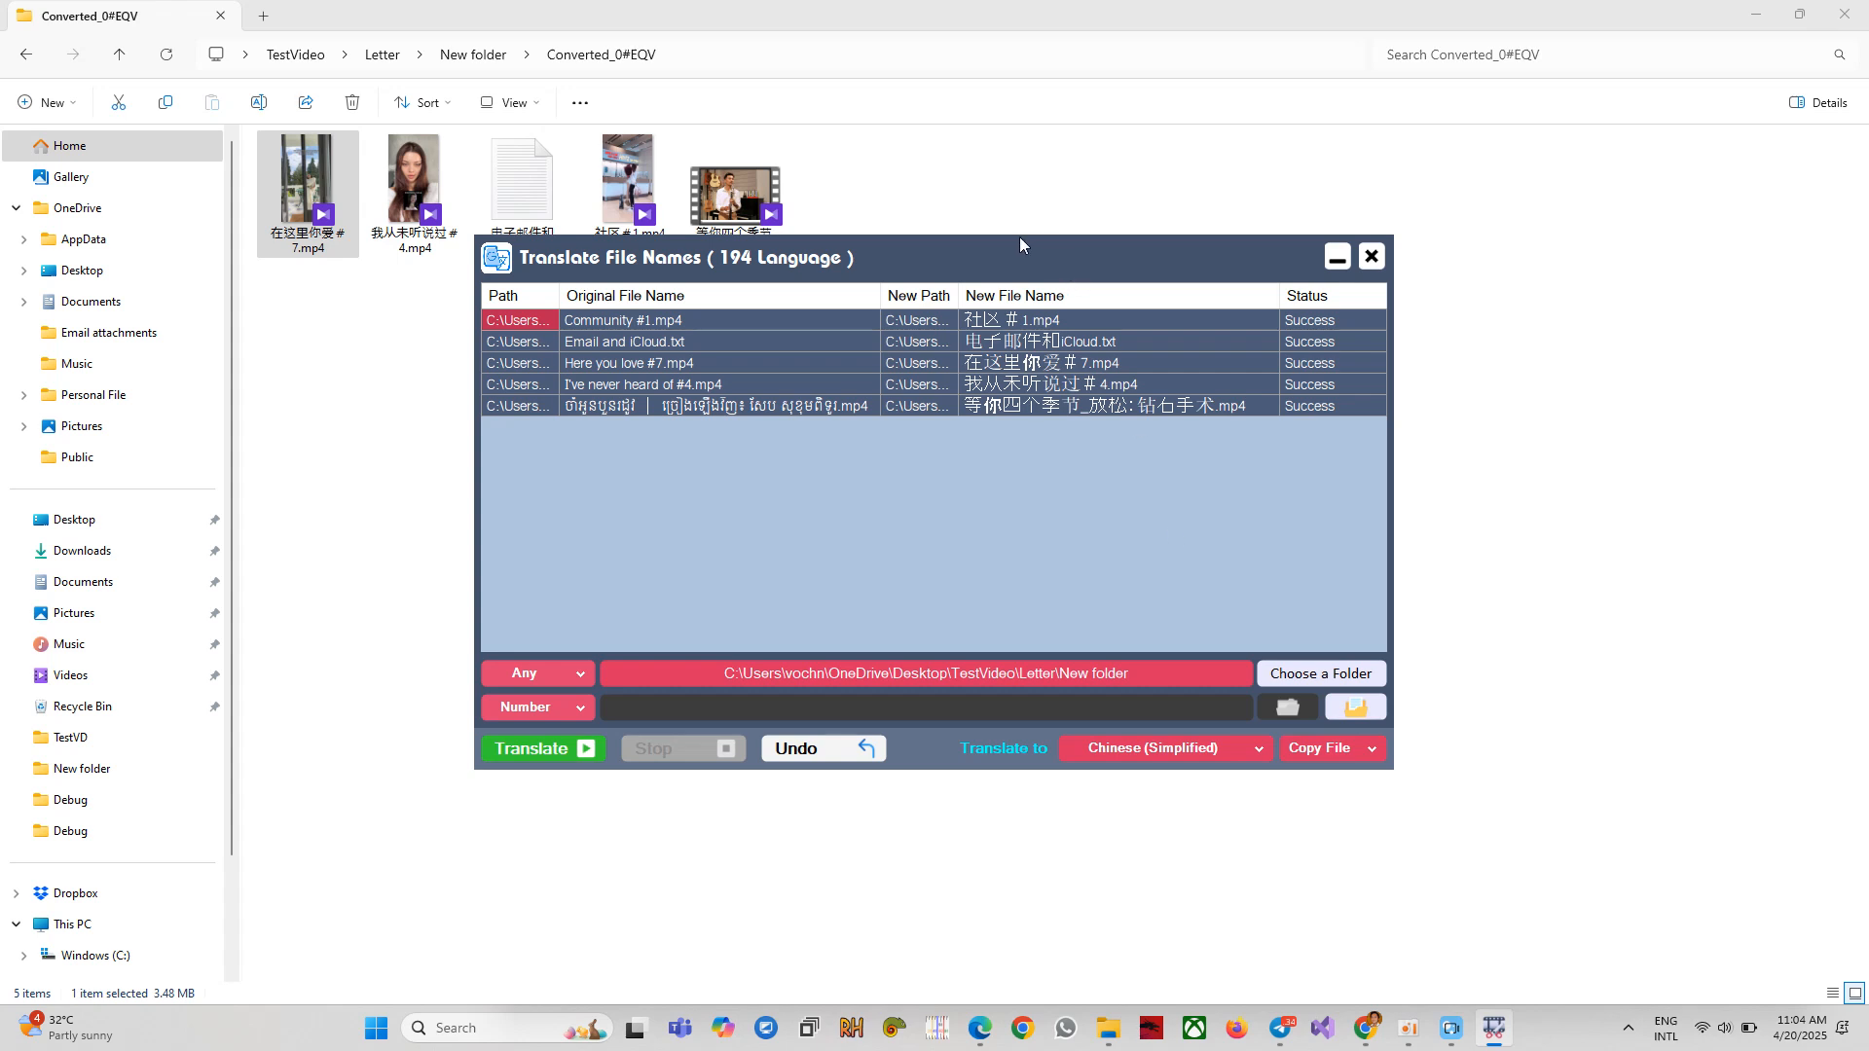
pyautogui.click(482, 61)
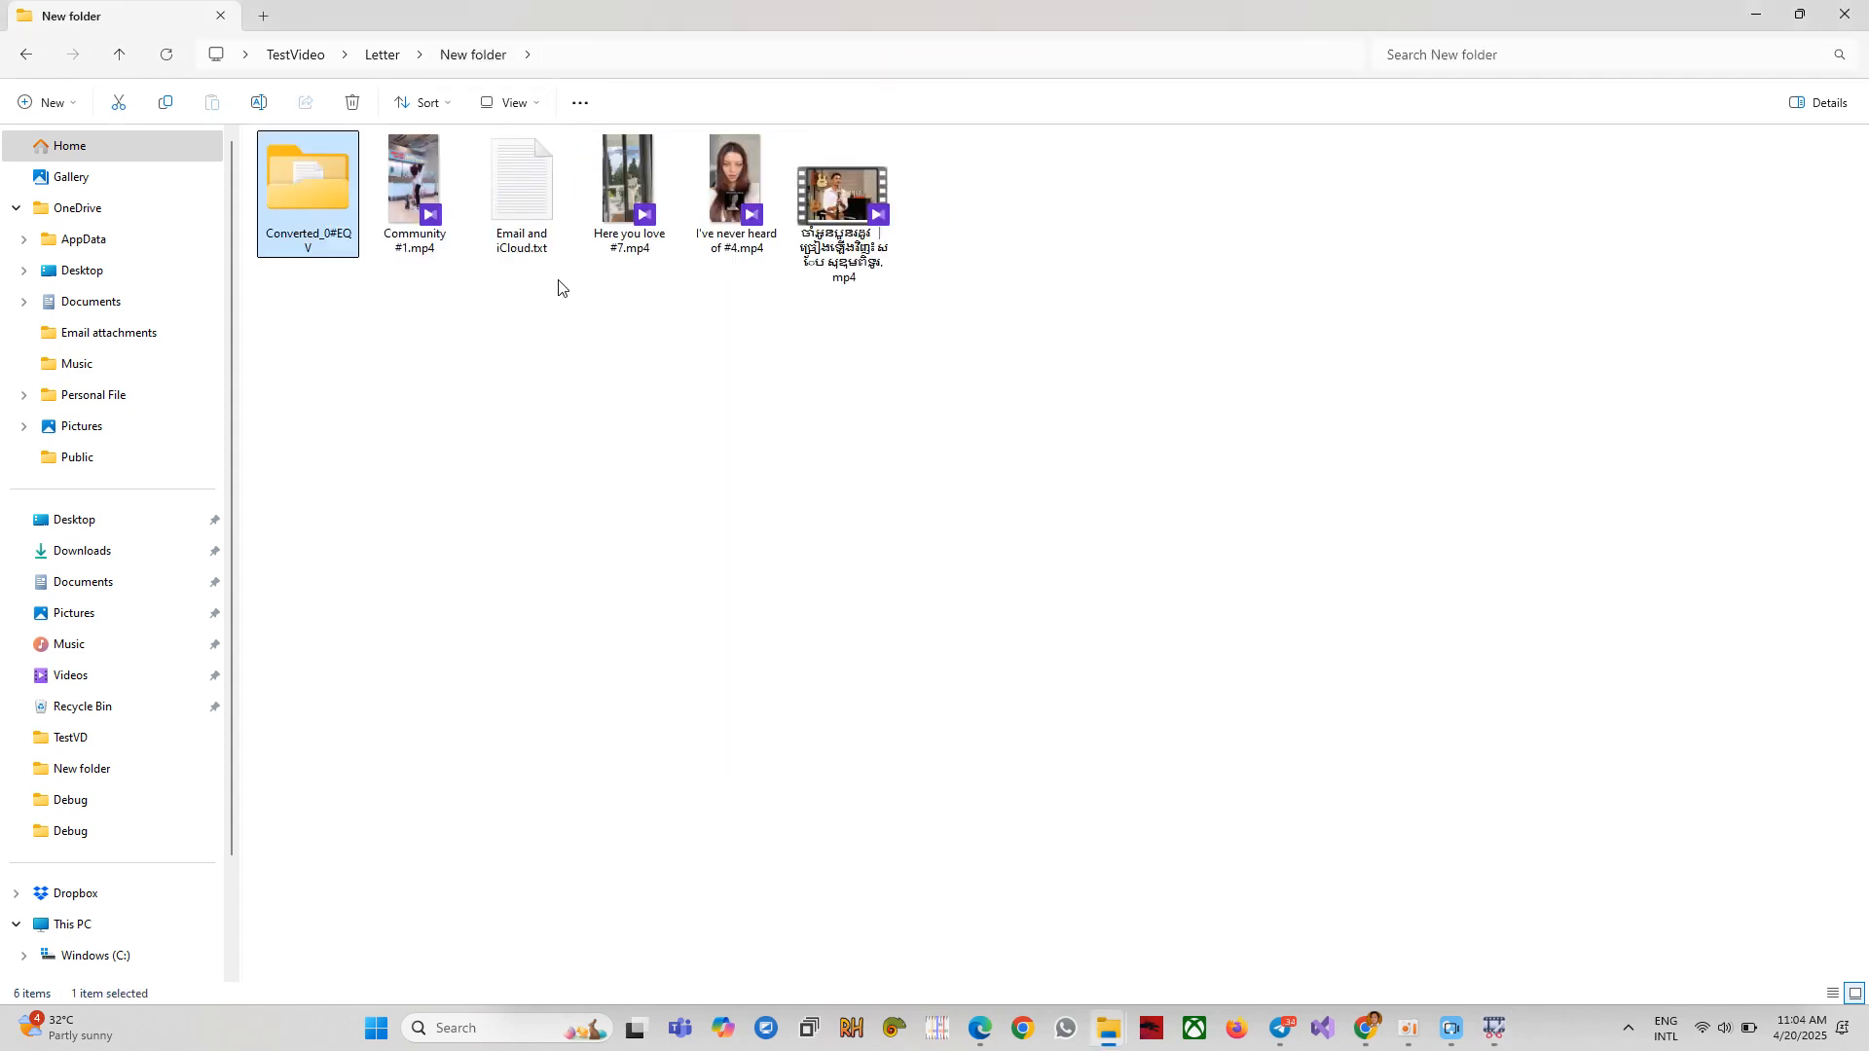
pyautogui.press('Delete')
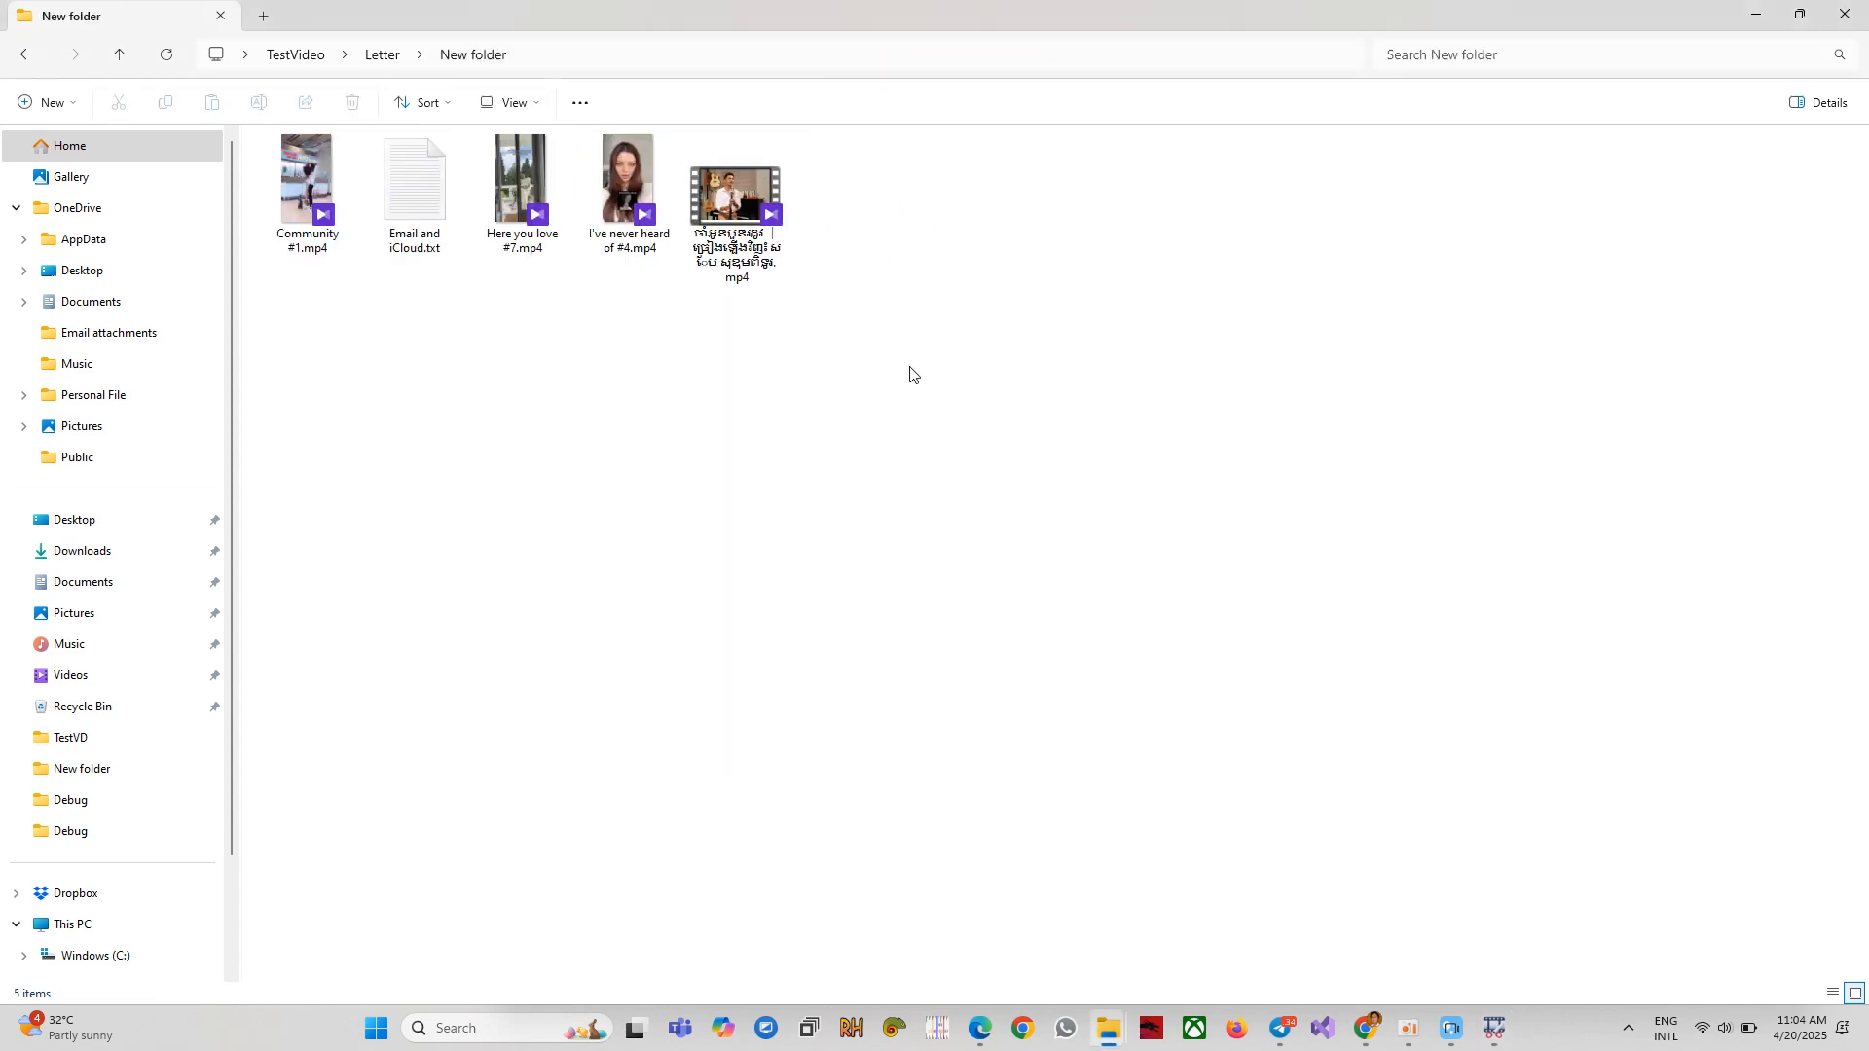
# Switch the Copy File option to Move File and run the translation again.
pyautogui.click(1496, 1029)
pyautogui.click(1340, 763)
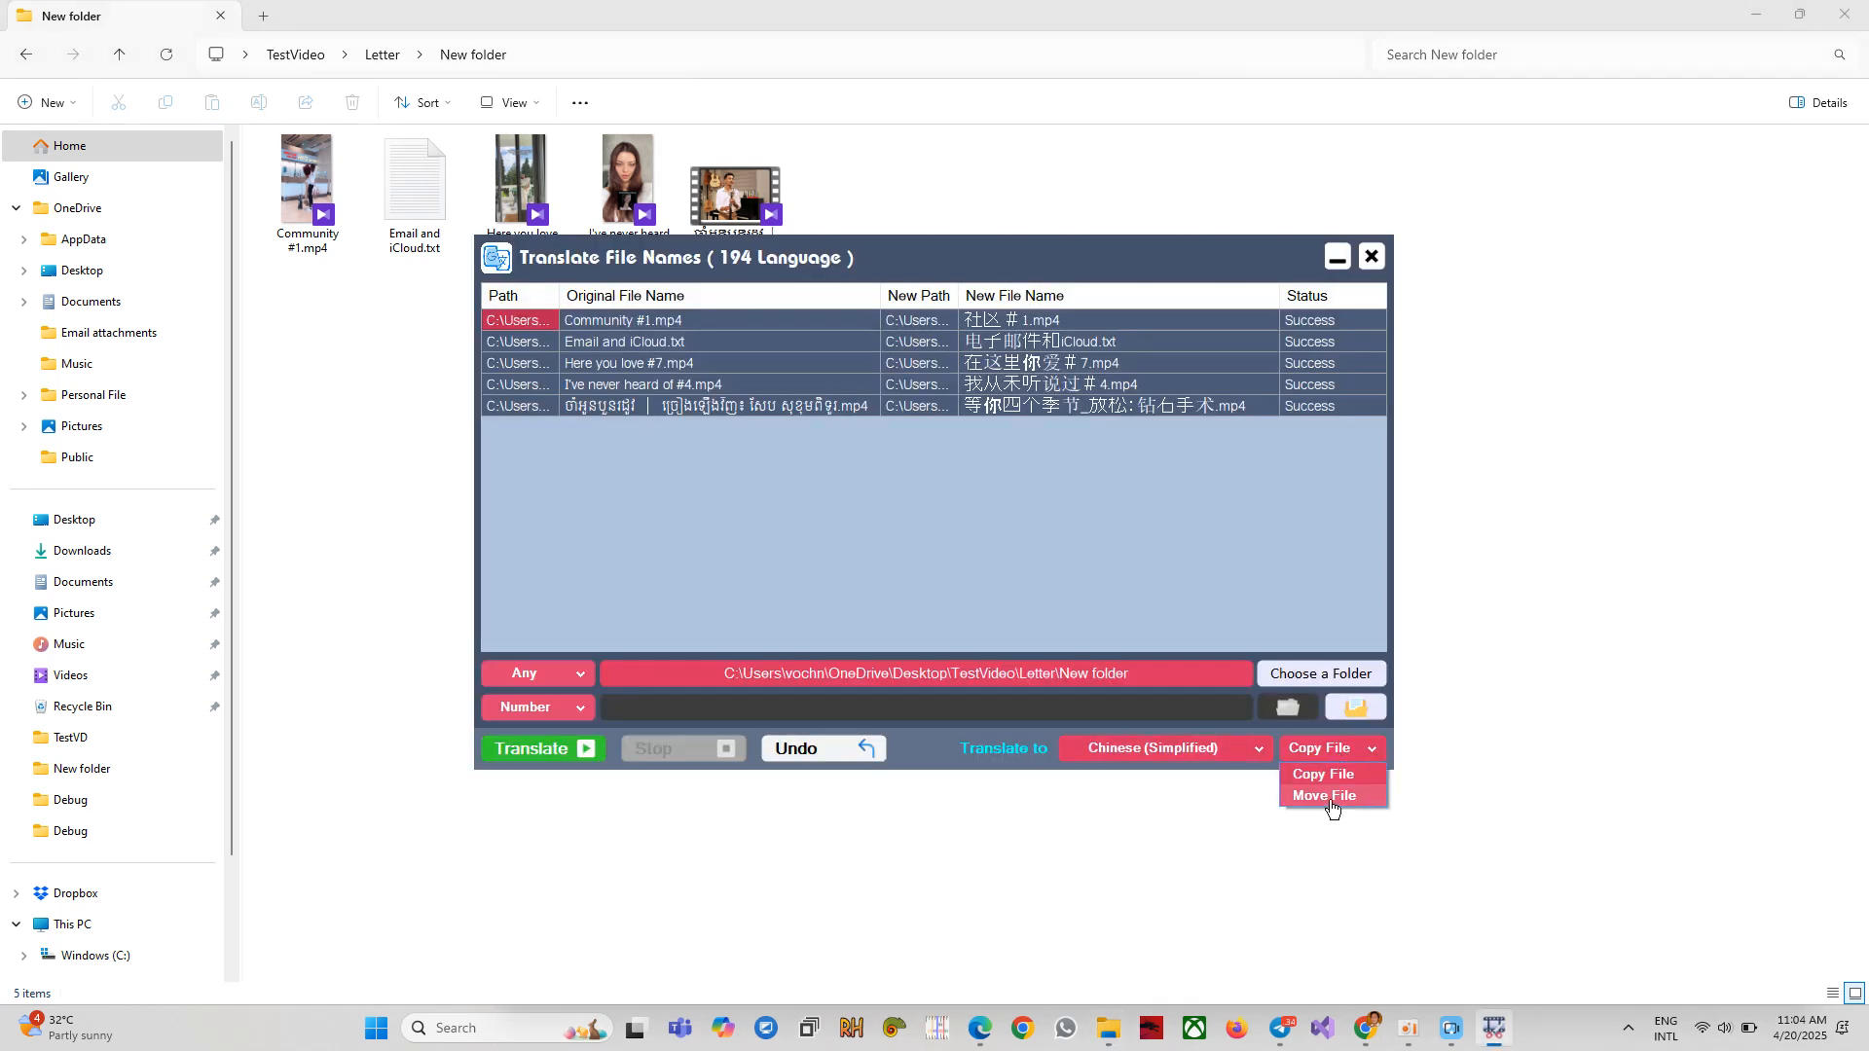
pyautogui.click(1326, 796)
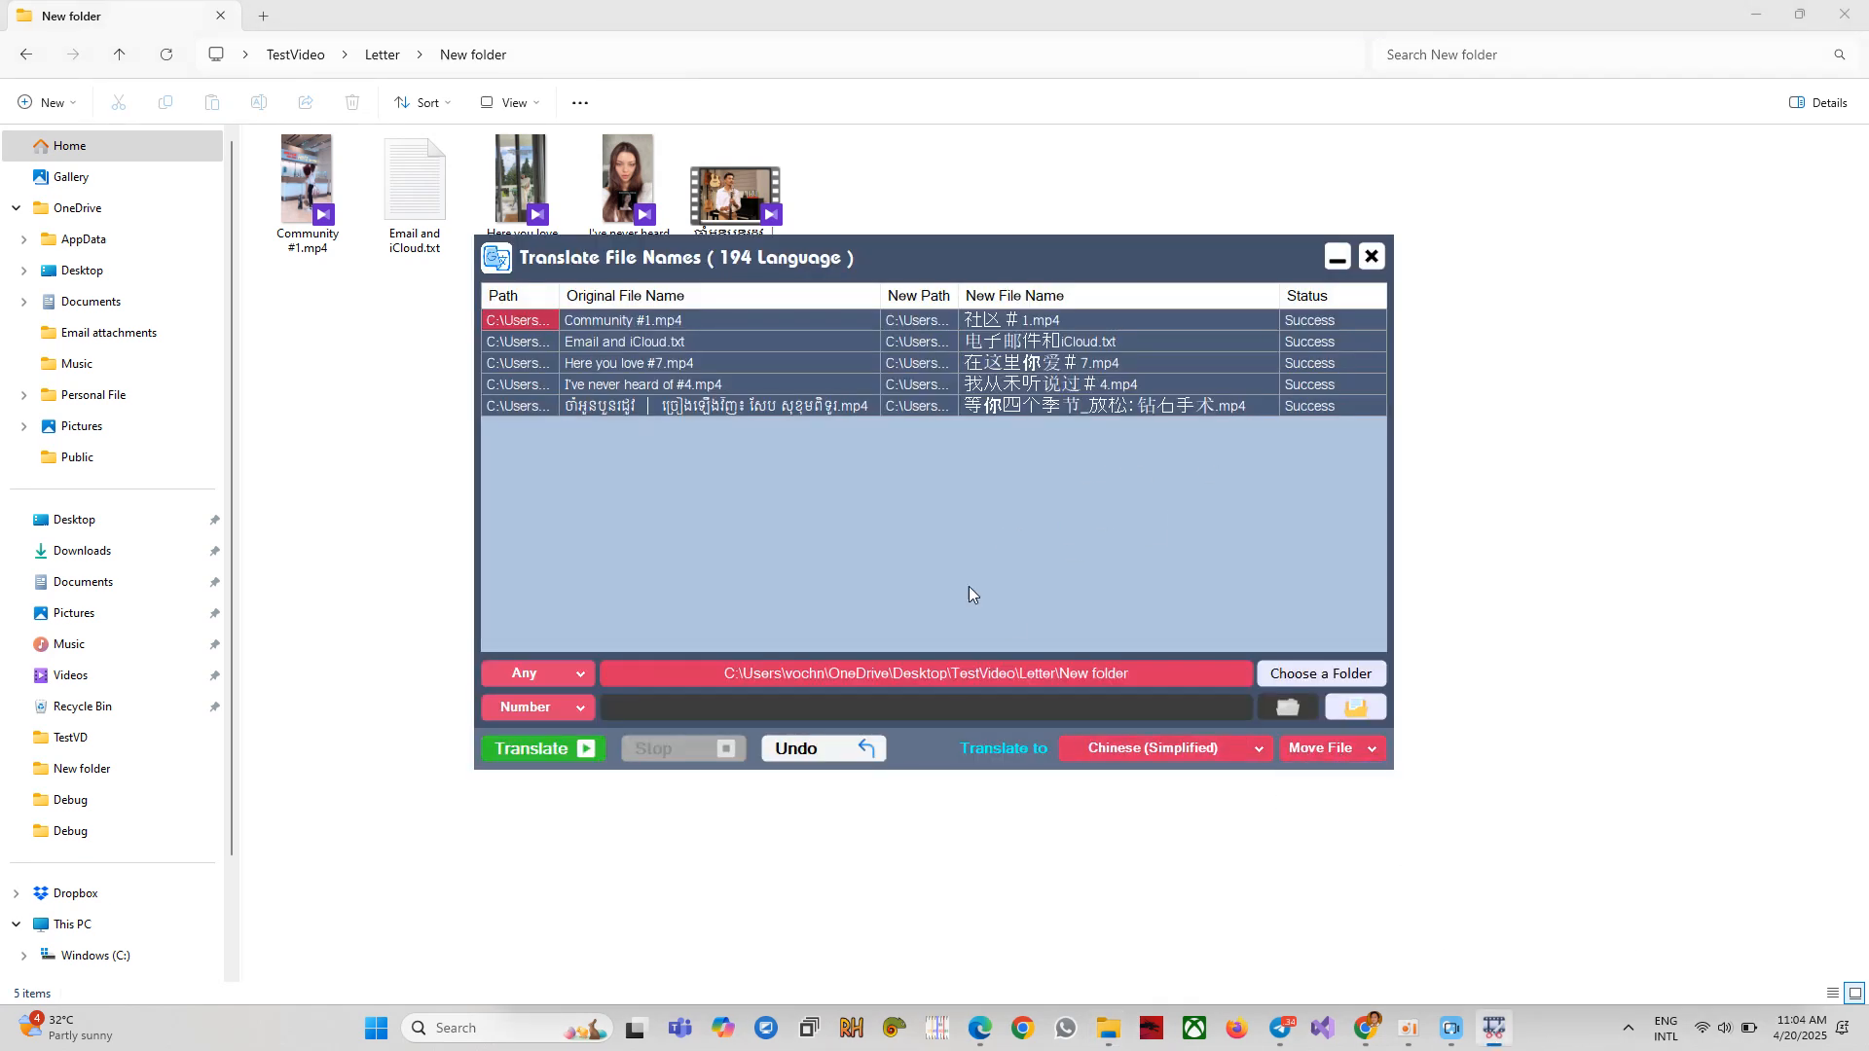
pyautogui.click(555, 749)
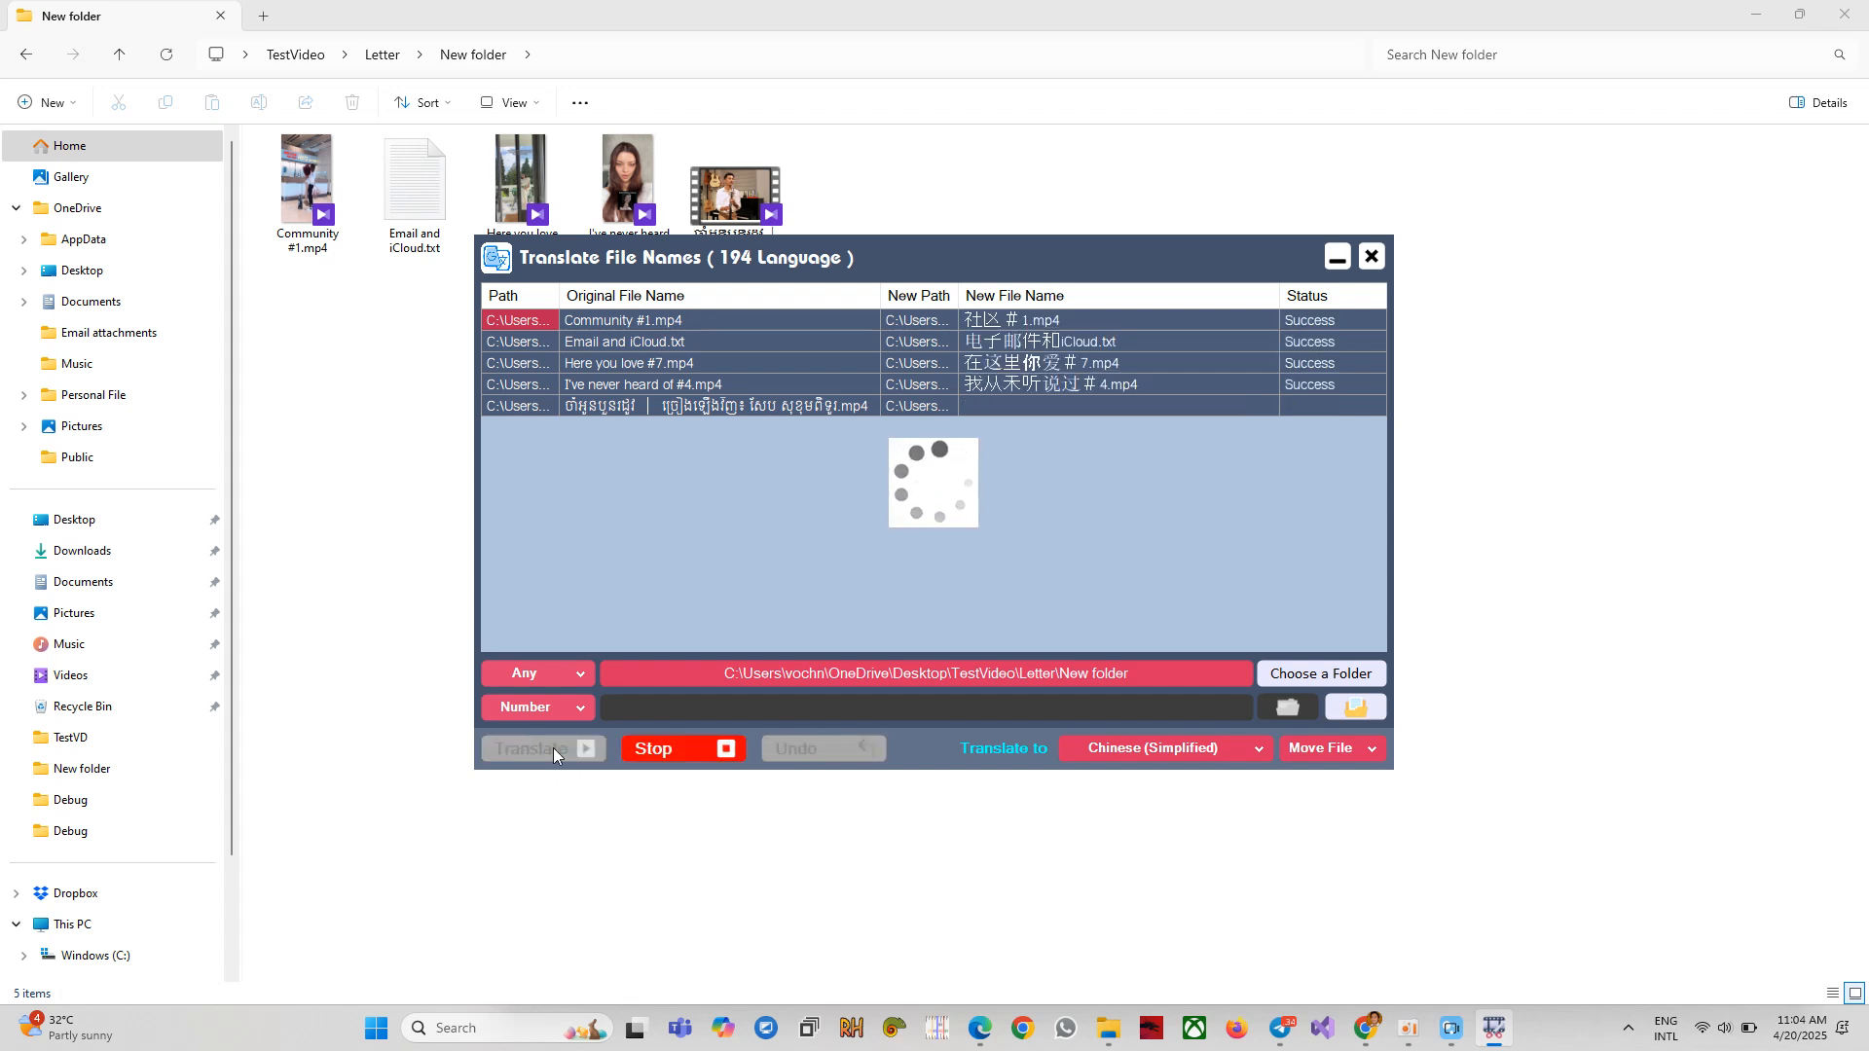
pyautogui.click(1015, 580)
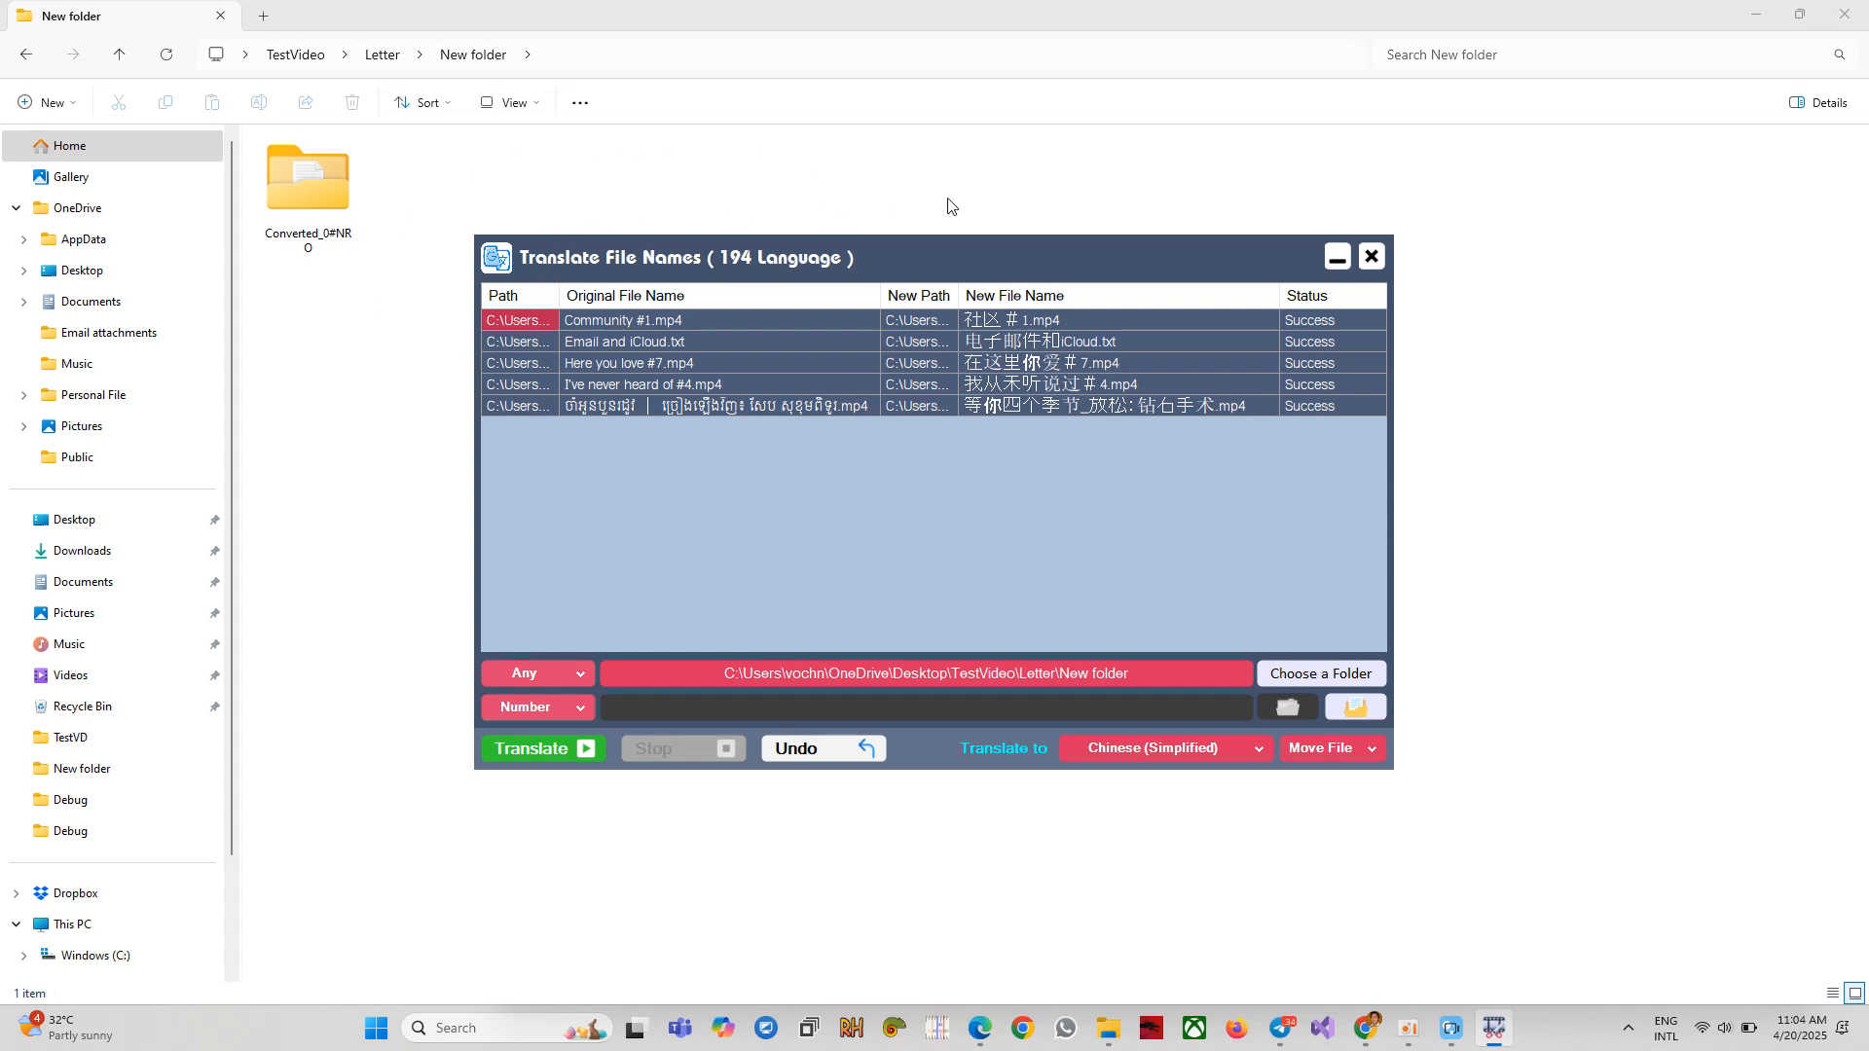
# Open the Converted_0#NRO folder in File Explorer to view the Chinese file names.
pyautogui.click(313, 191)
pyautogui.doubleClick(312, 194)
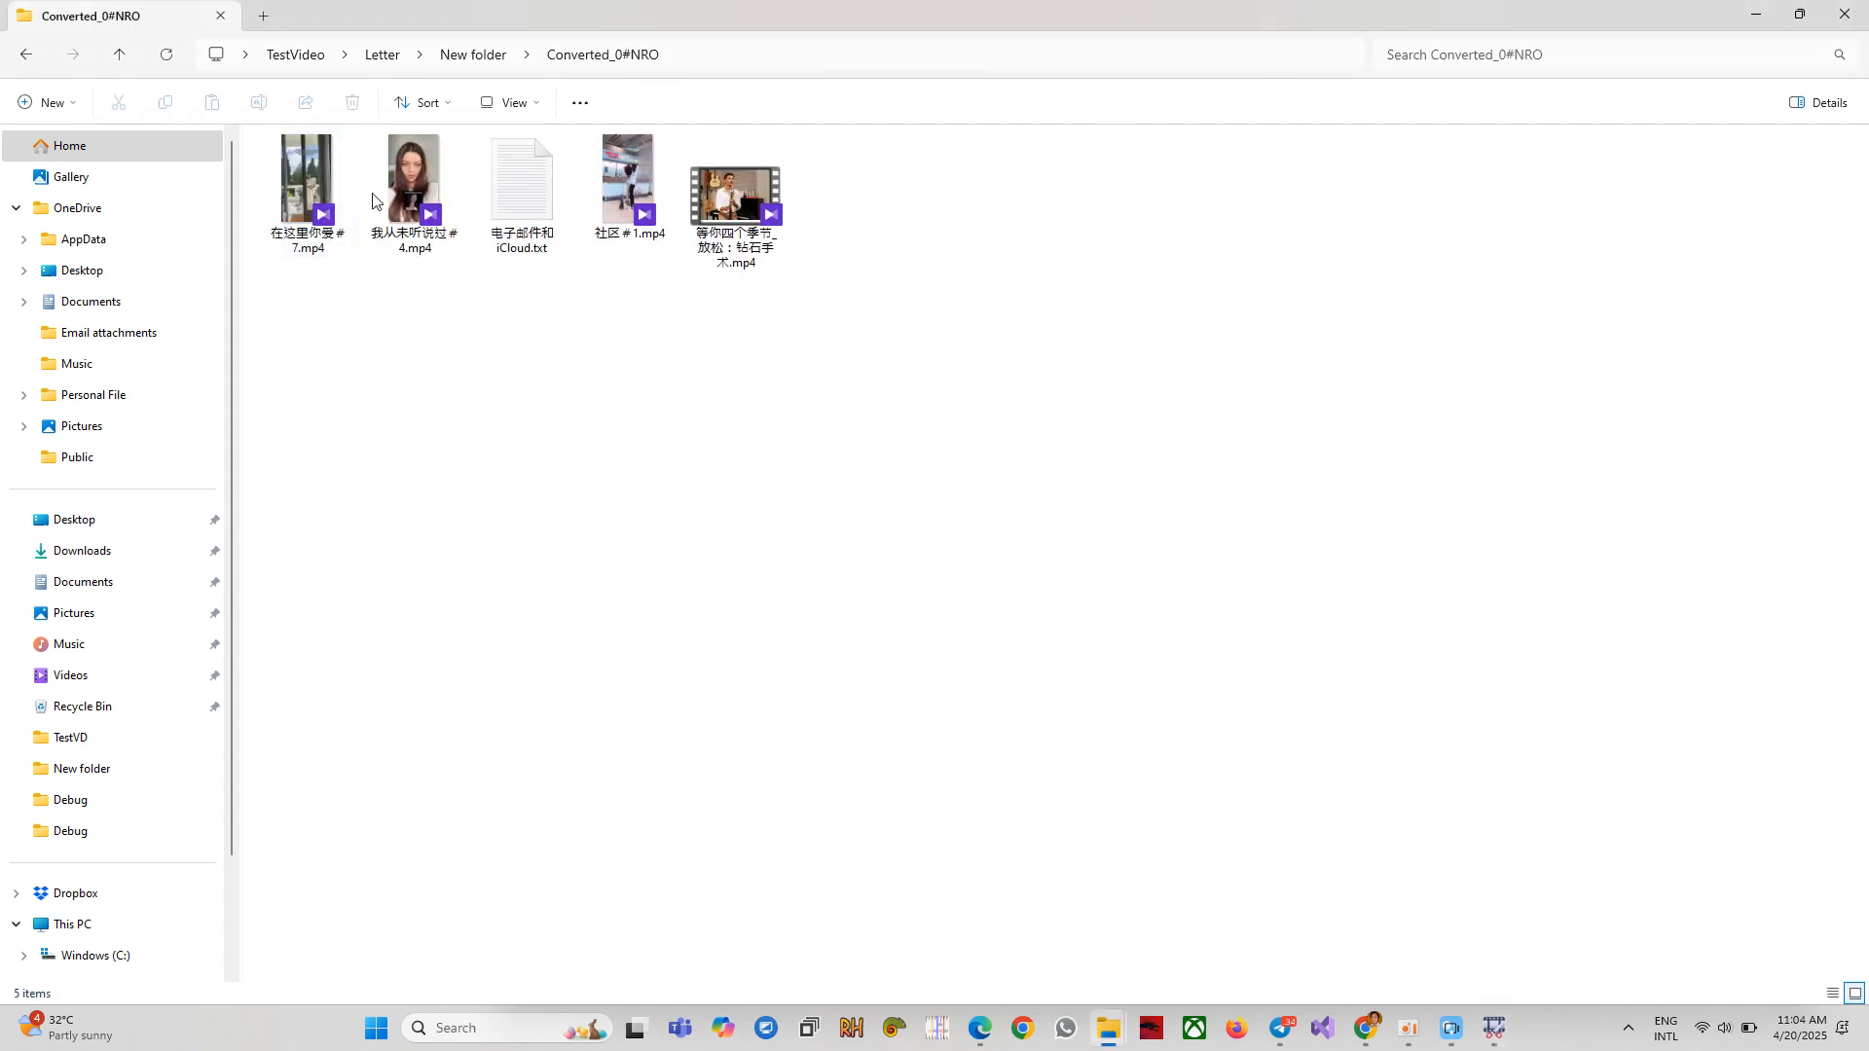
pyautogui.click(1494, 1028)
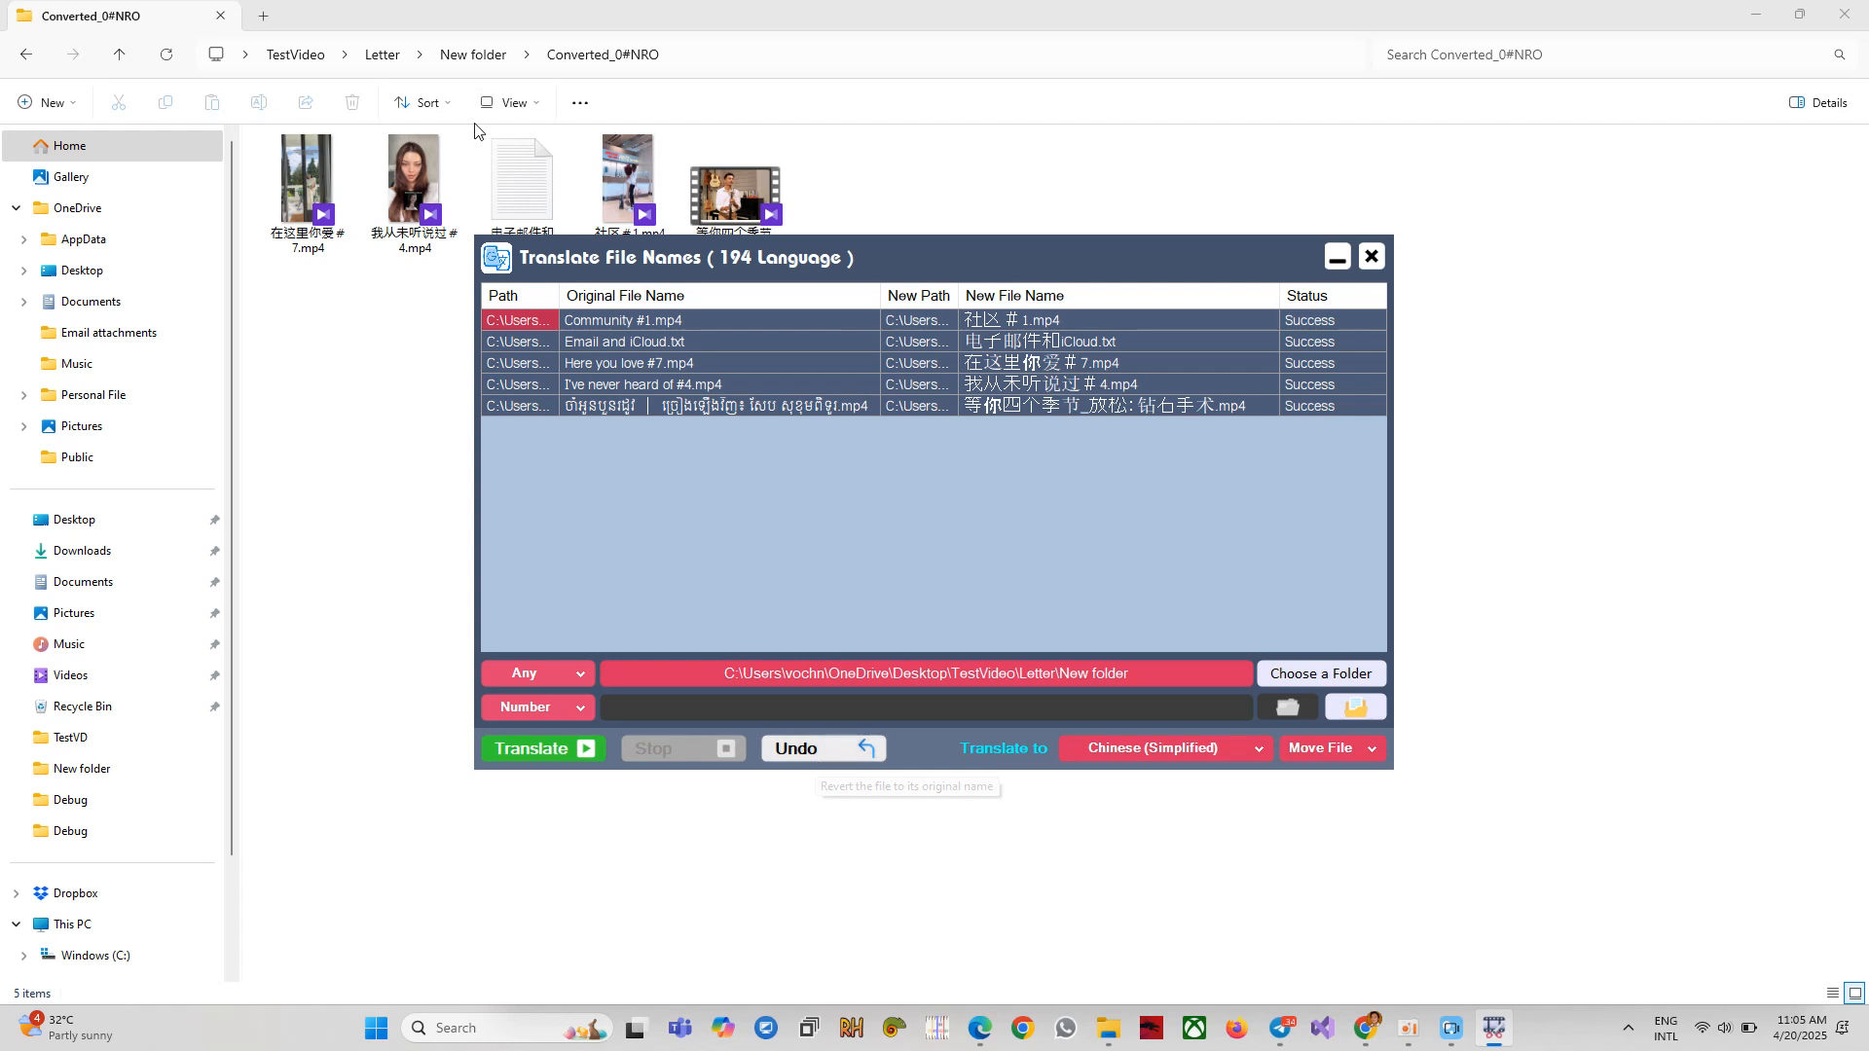
# Return Explorer to New folder, select the Here you love #7.mp4 row, and Undo the translation.
pyautogui.click(473, 54)
pyautogui.click(1493, 1026)
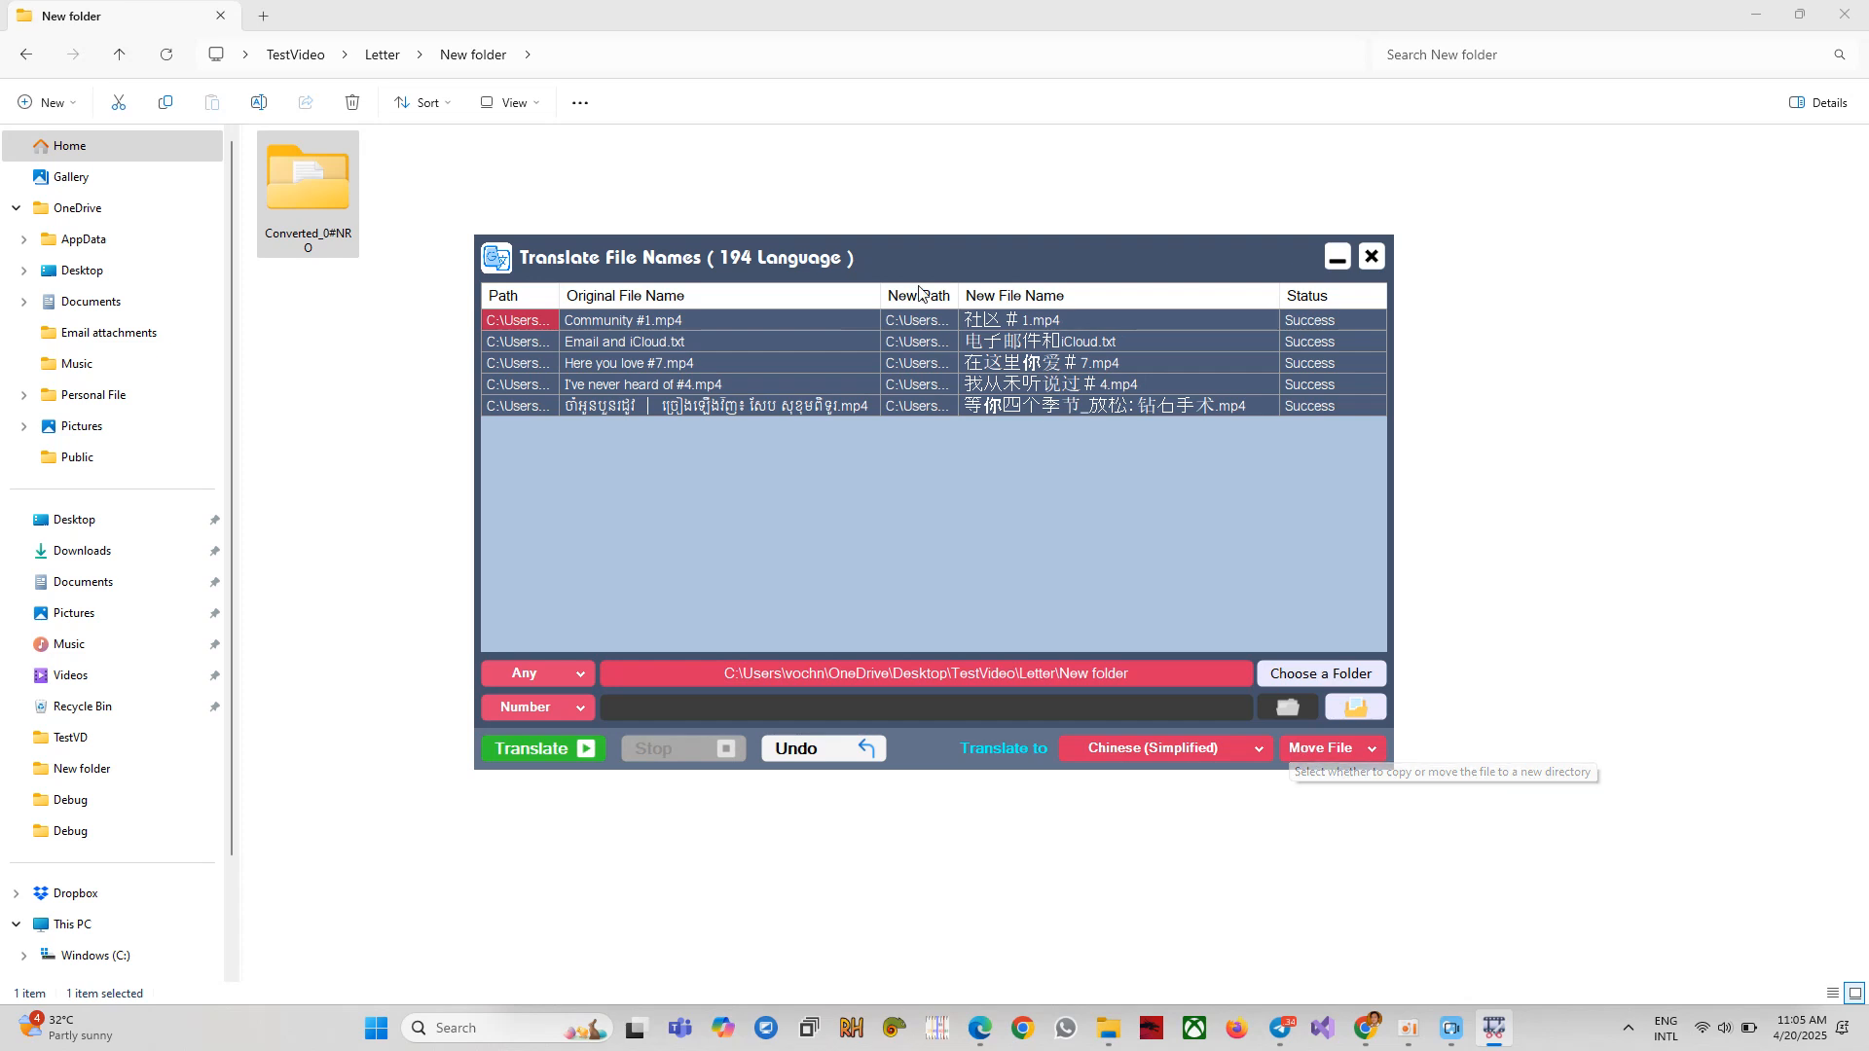
pyautogui.click(644, 364)
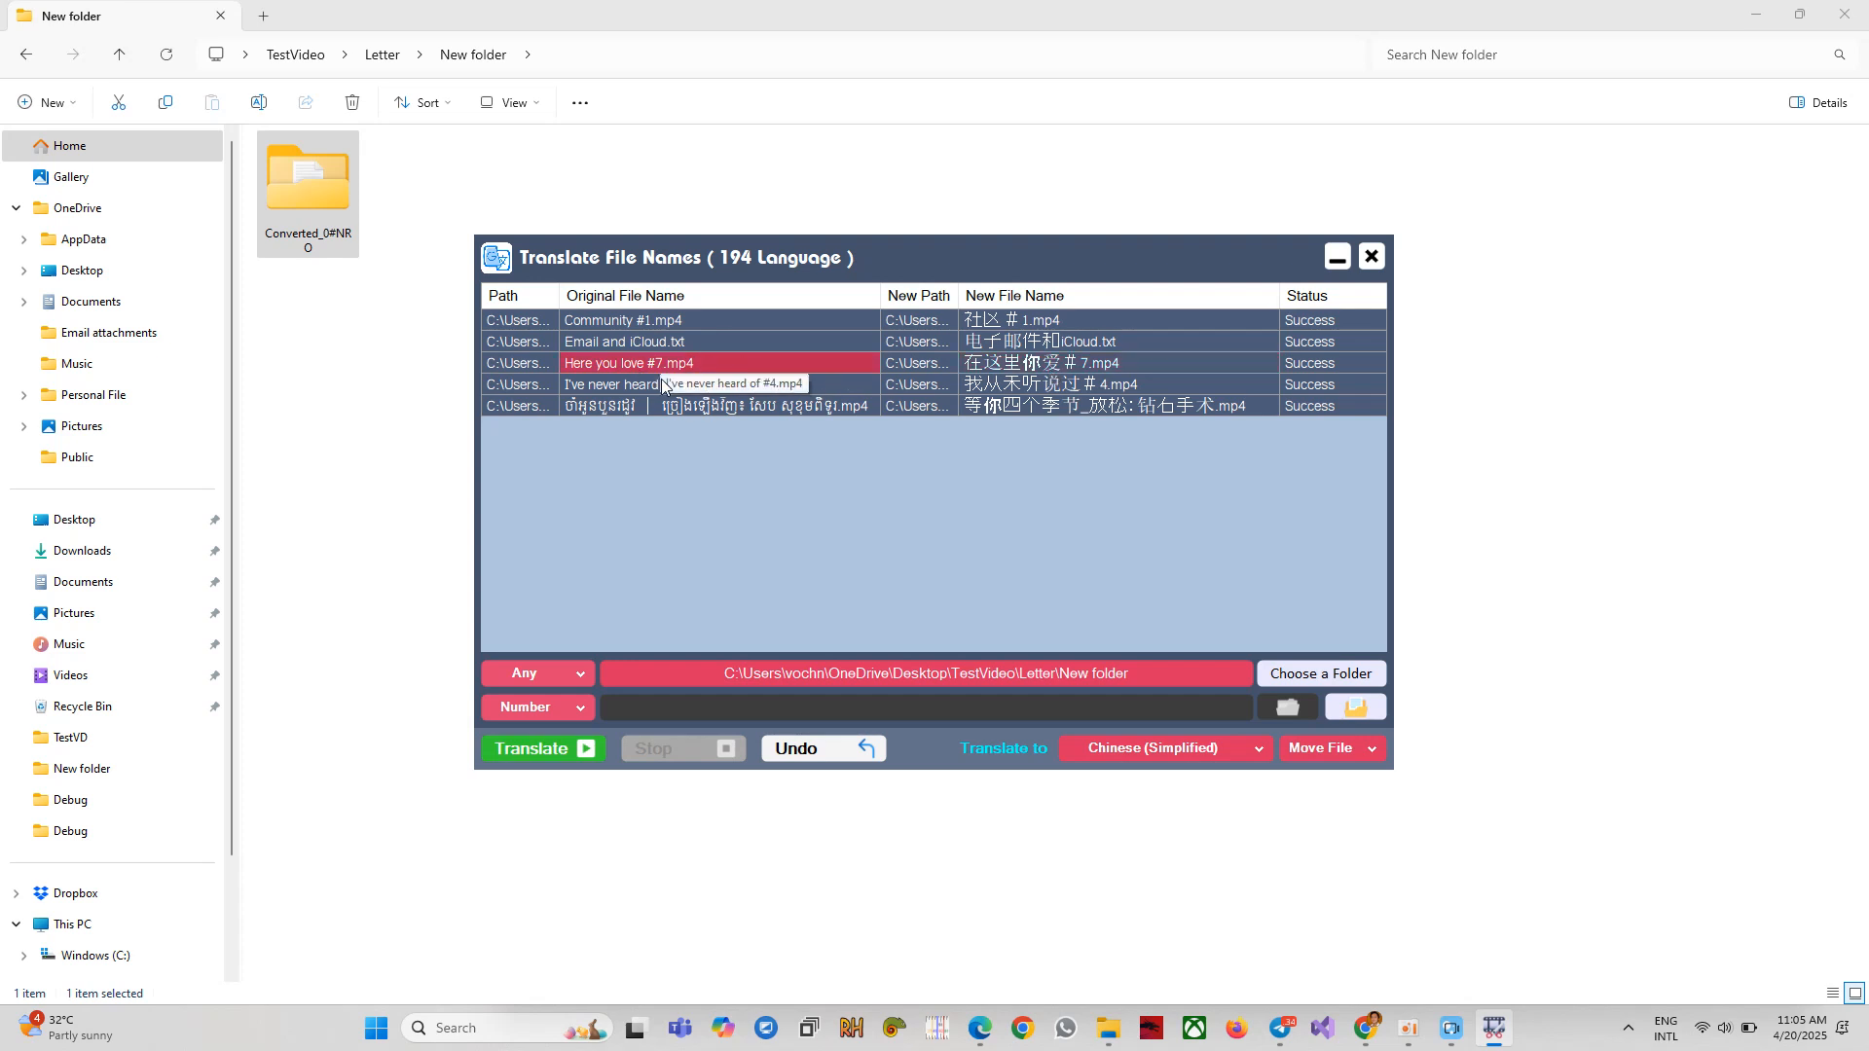
pyautogui.click(811, 751)
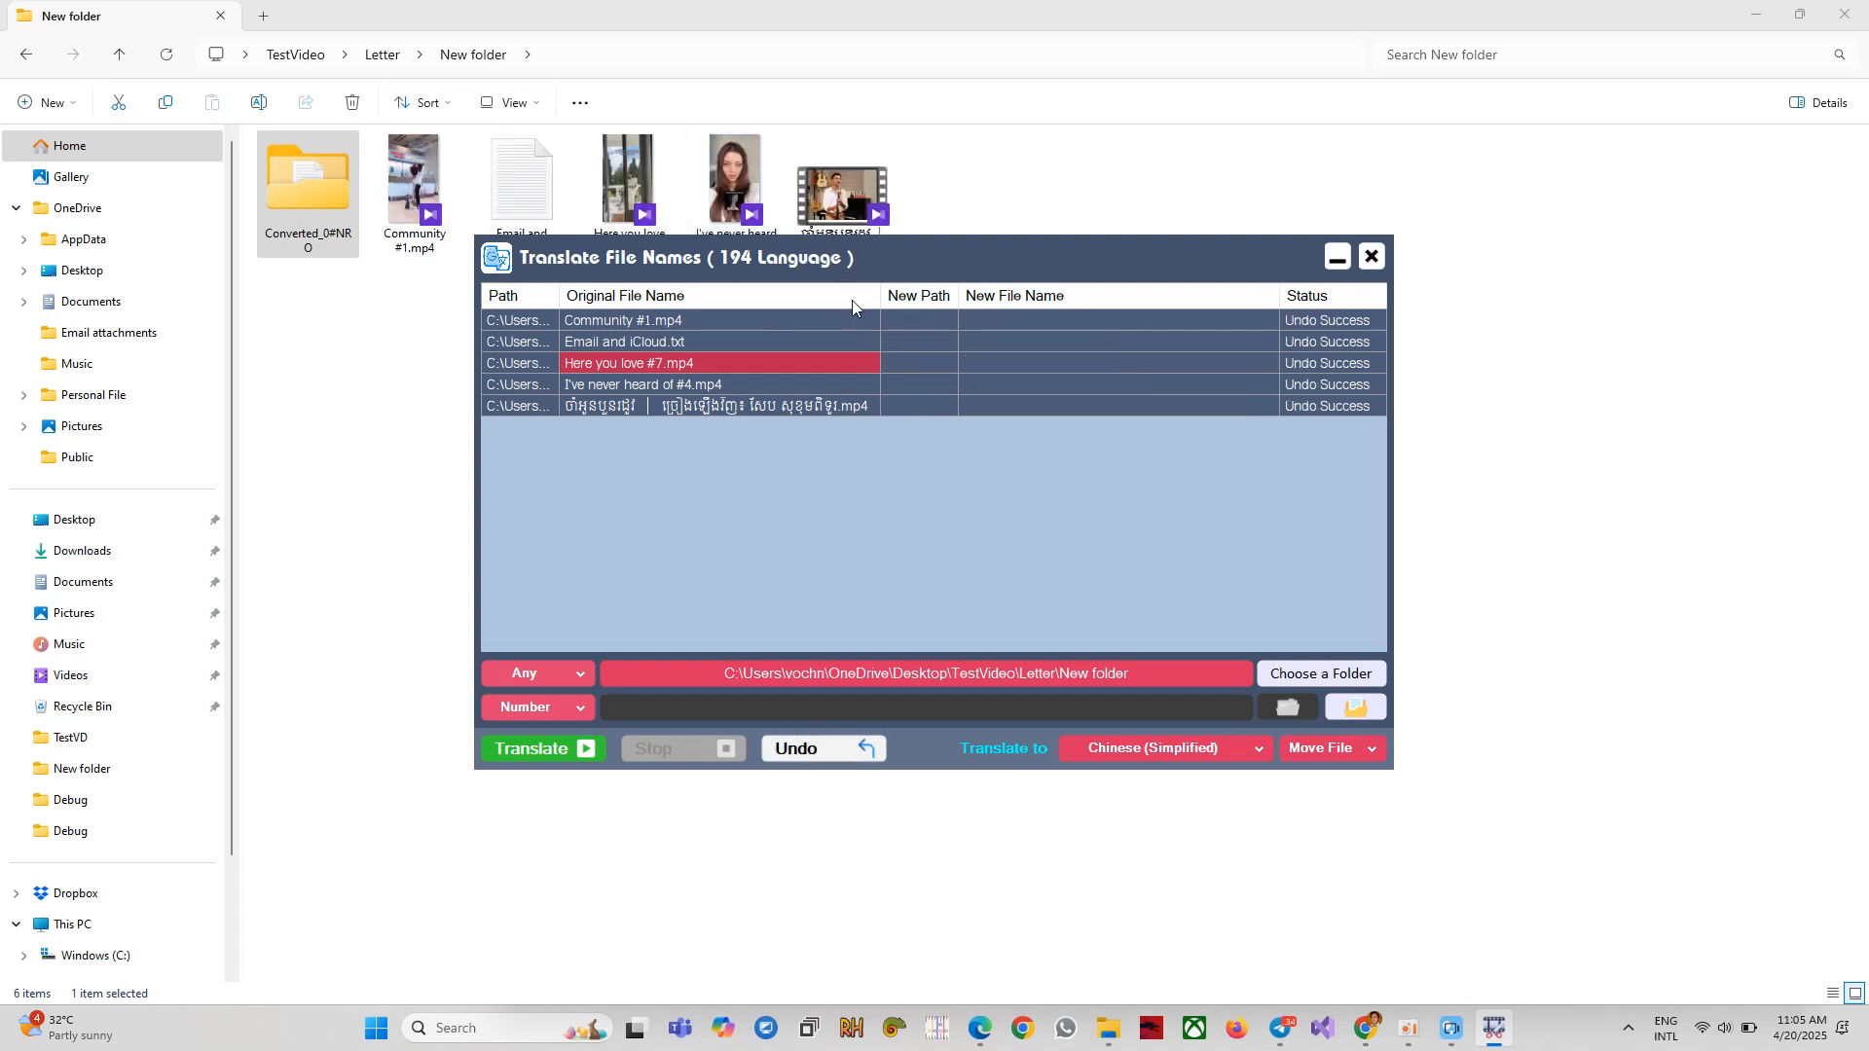
# Open Converted_0#NRO in File Explorer to check whether it is now empty.
pyautogui.moveTo(918, 247); pyautogui.dragTo(932, 308)
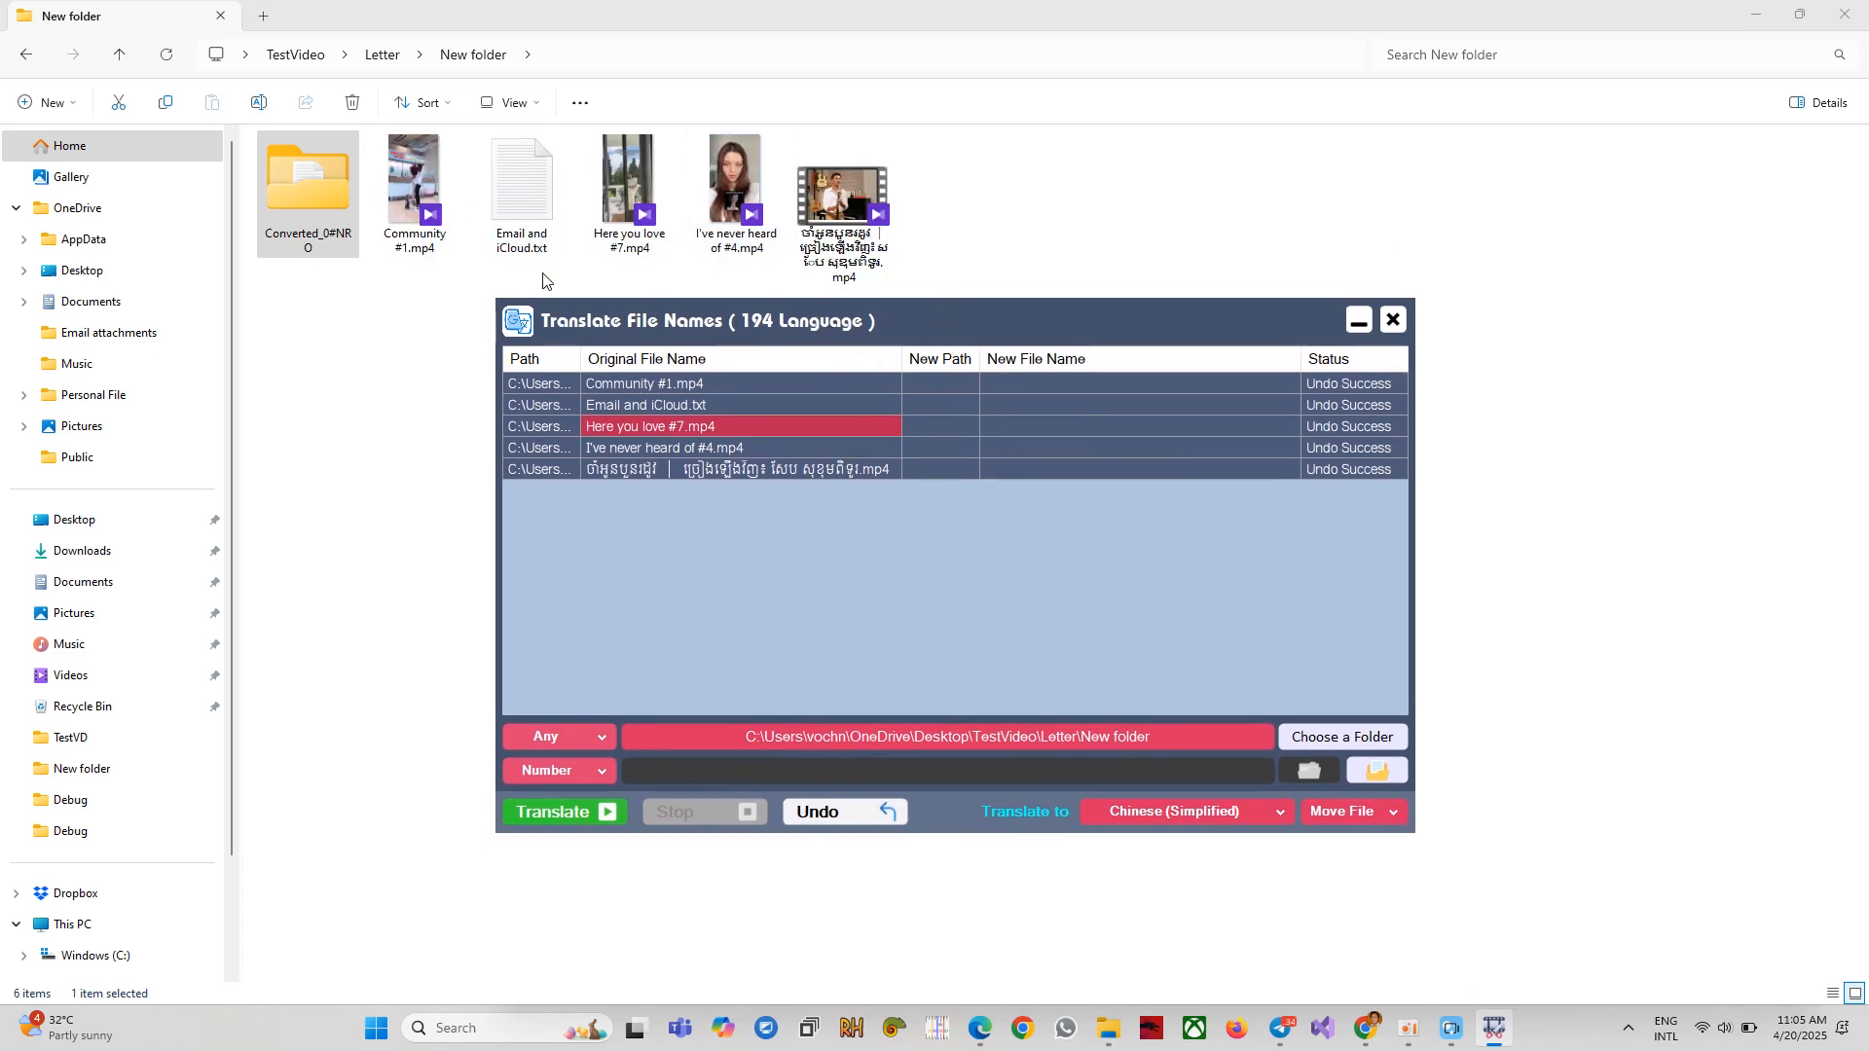
pyautogui.doubleClick(323, 188)
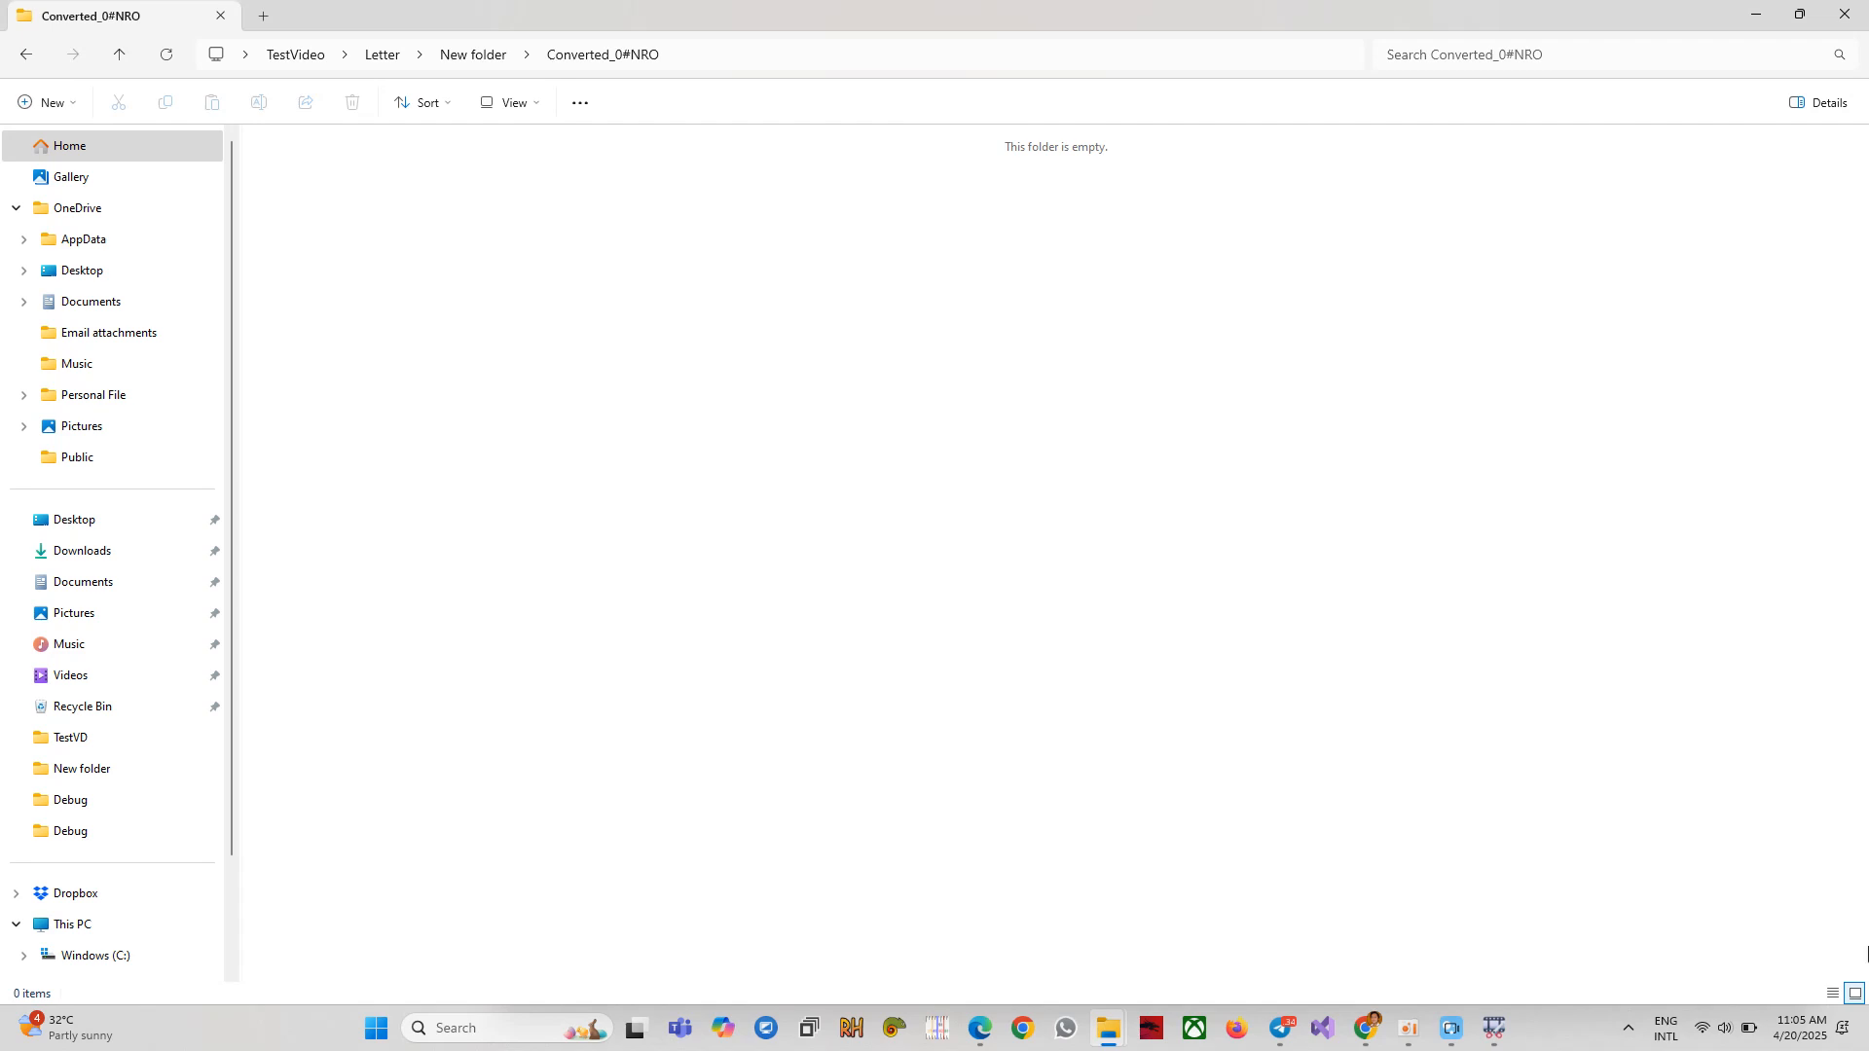
pyautogui.click(1494, 1027)
pyautogui.moveTo(1070, 323); pyautogui.dragTo(1101, 271)
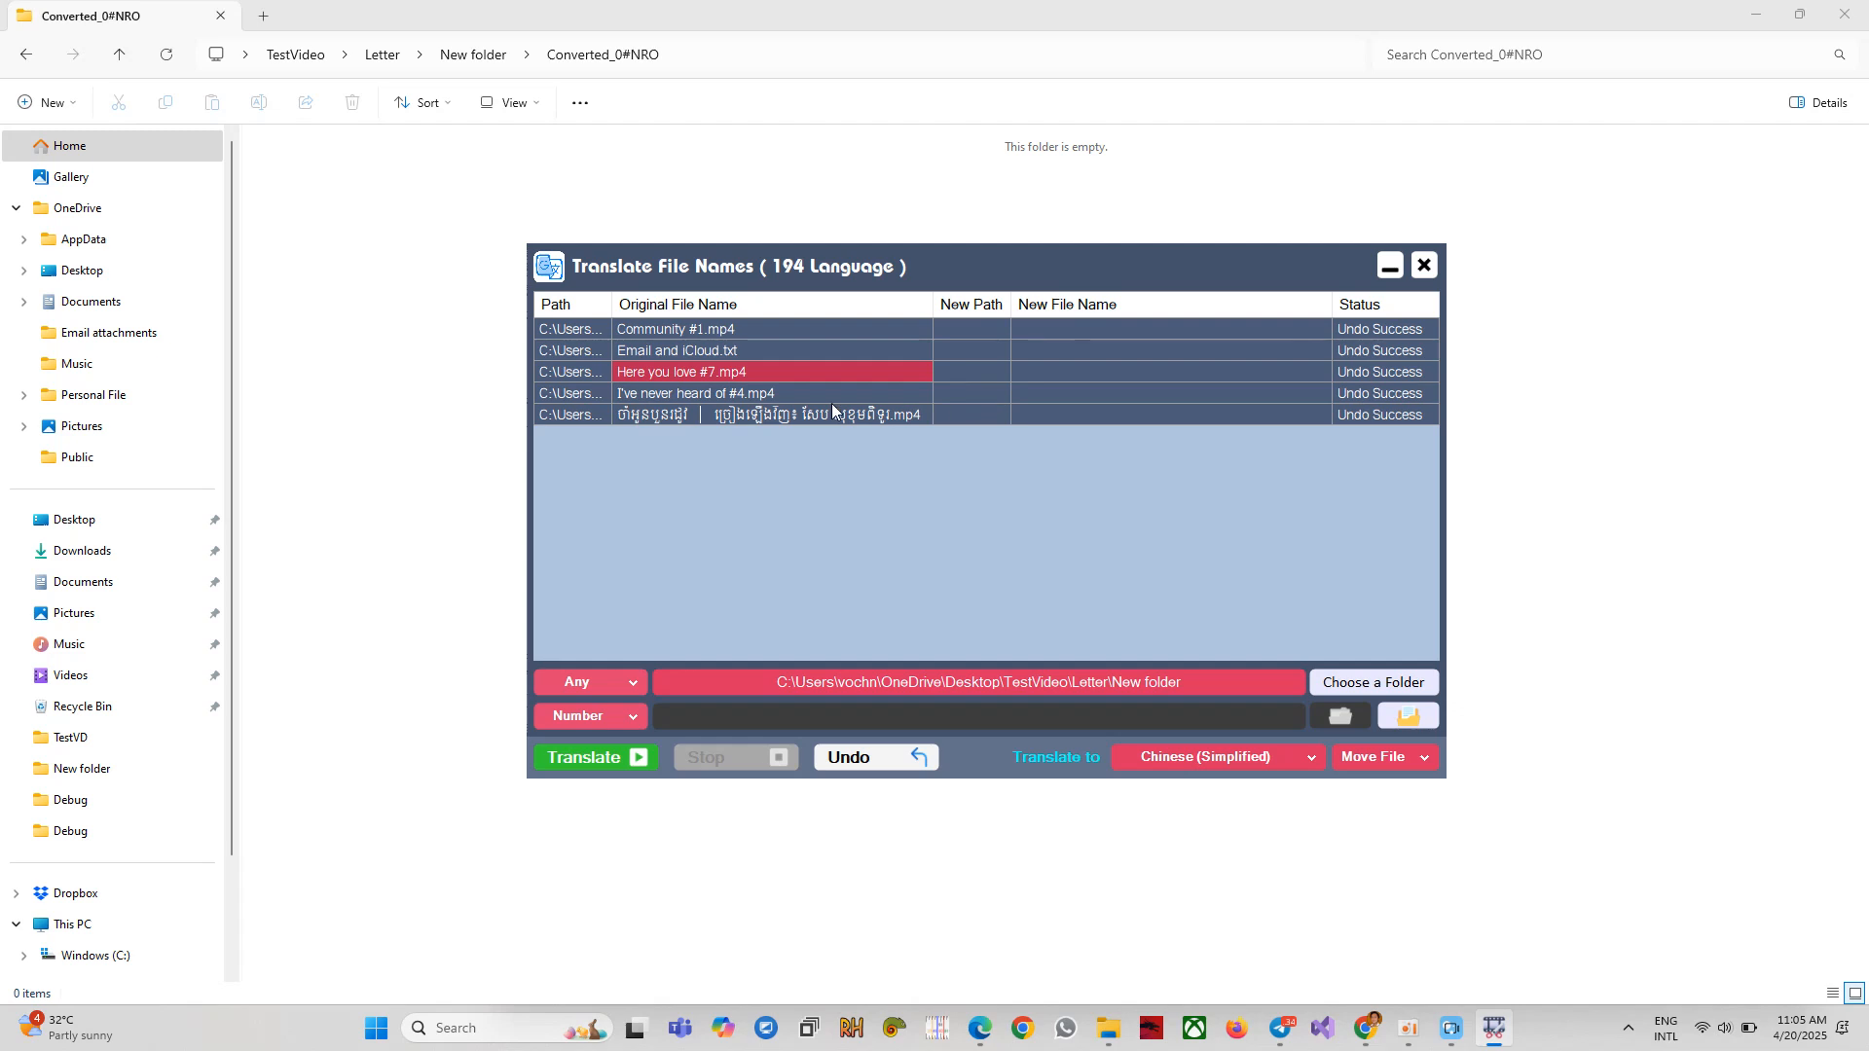
# Open the file location of the first two rows, then return Explorer to New folder.
pyautogui.moveTo(584, 331); pyautogui.dragTo(1011, 342)
pyautogui.rightClick(1043, 405)
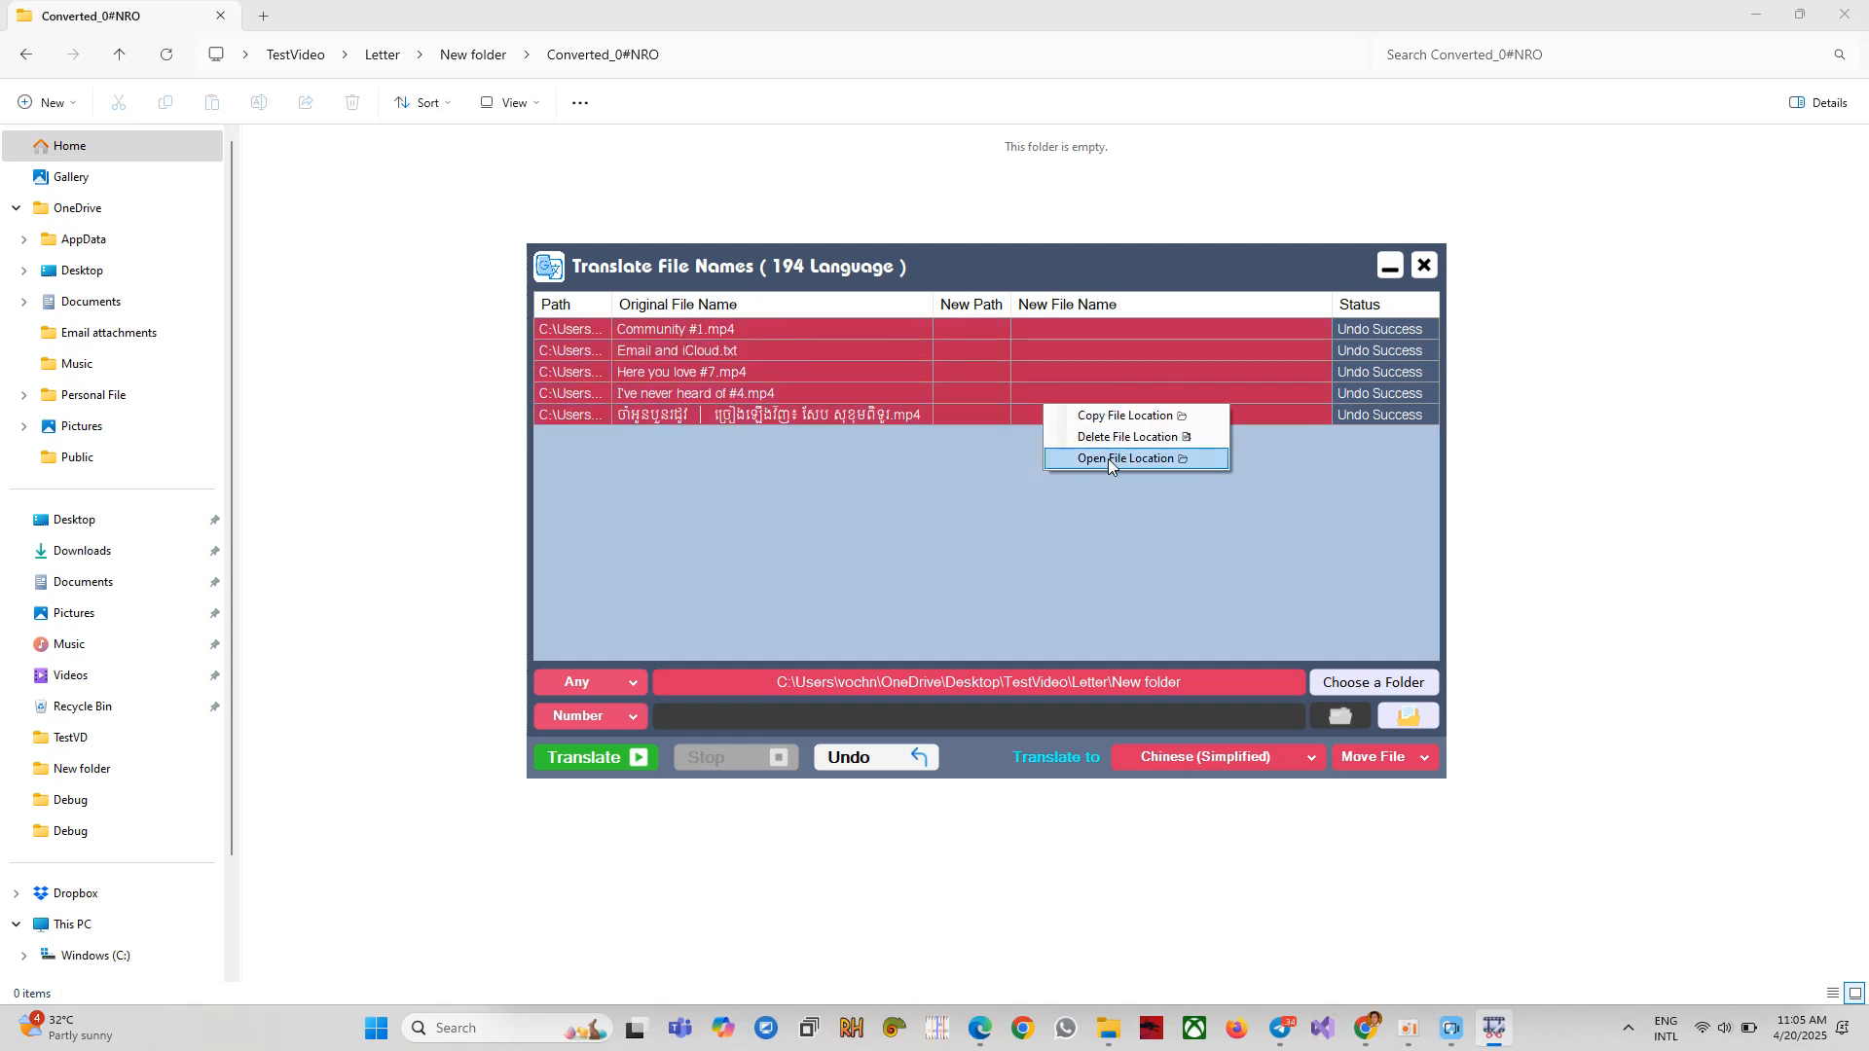
pyautogui.click(1106, 463)
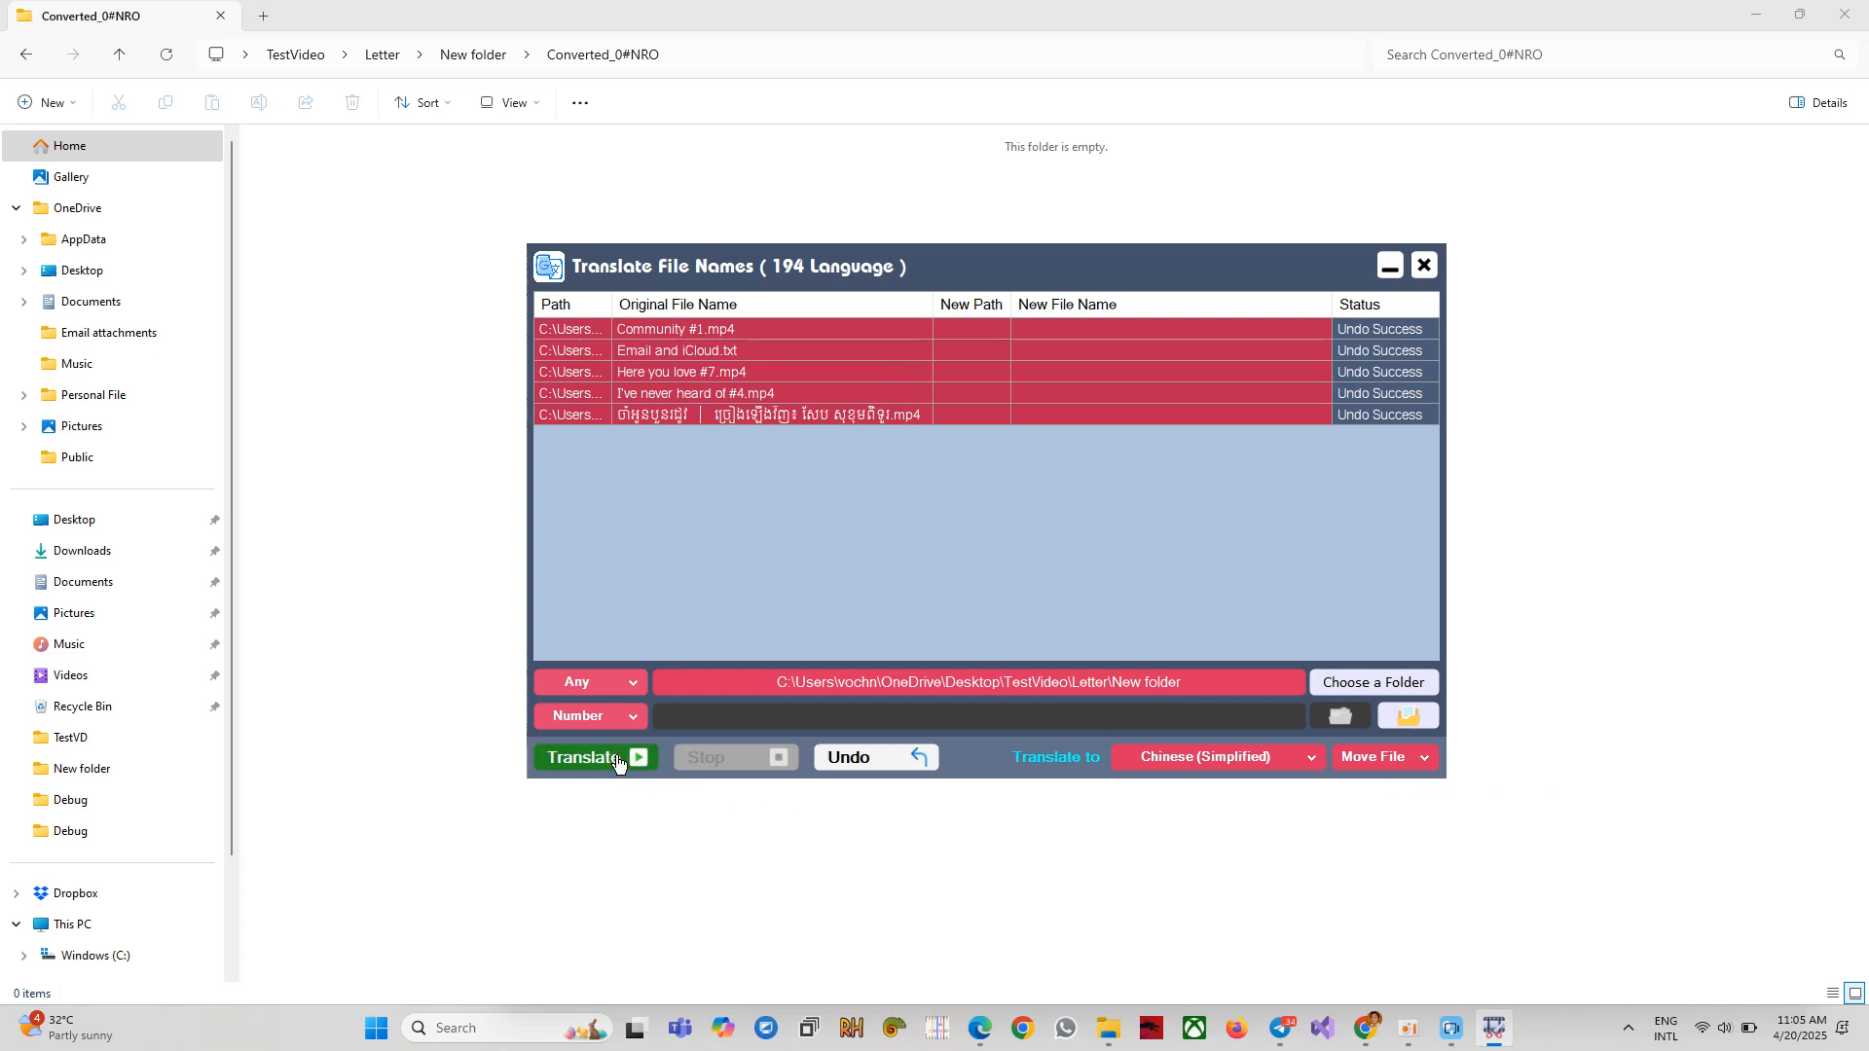
pyautogui.click(473, 54)
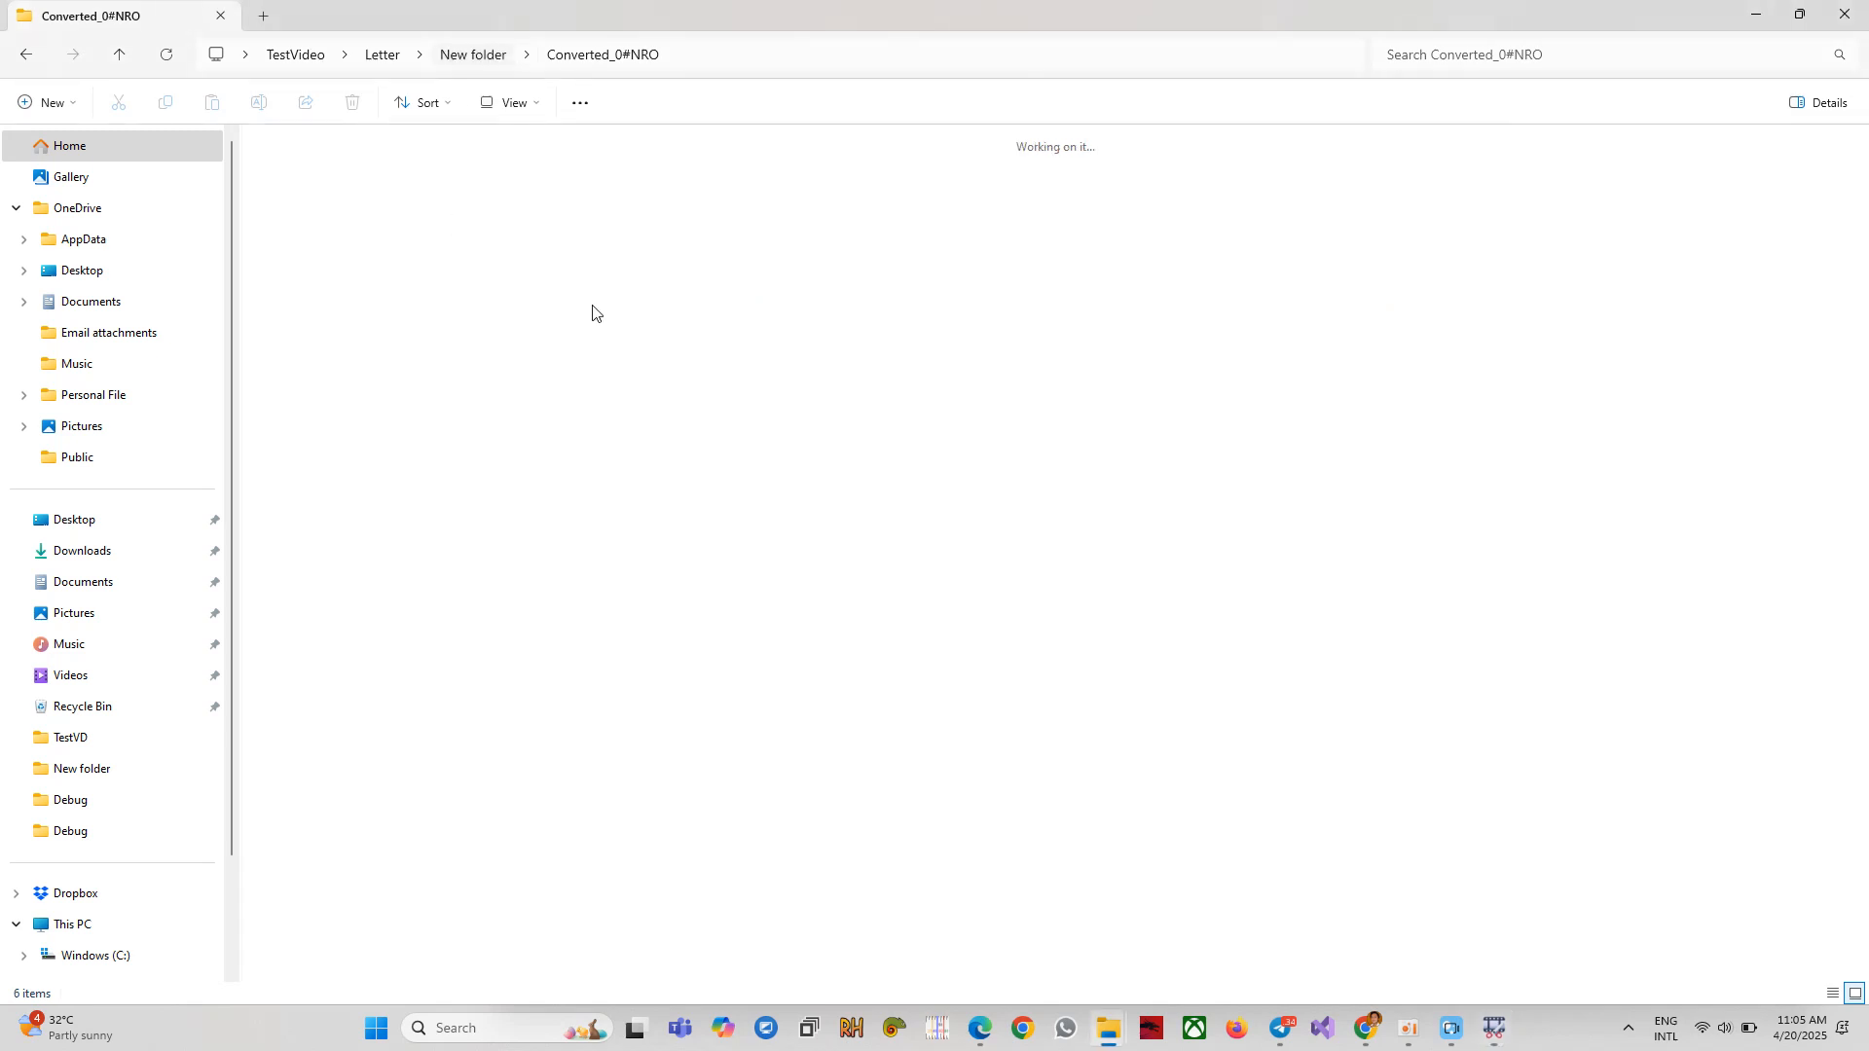
# Translate the five file names into Chinese (Simplified) again, moving them into Converted_0#FDI.
pyautogui.click(1494, 1028)
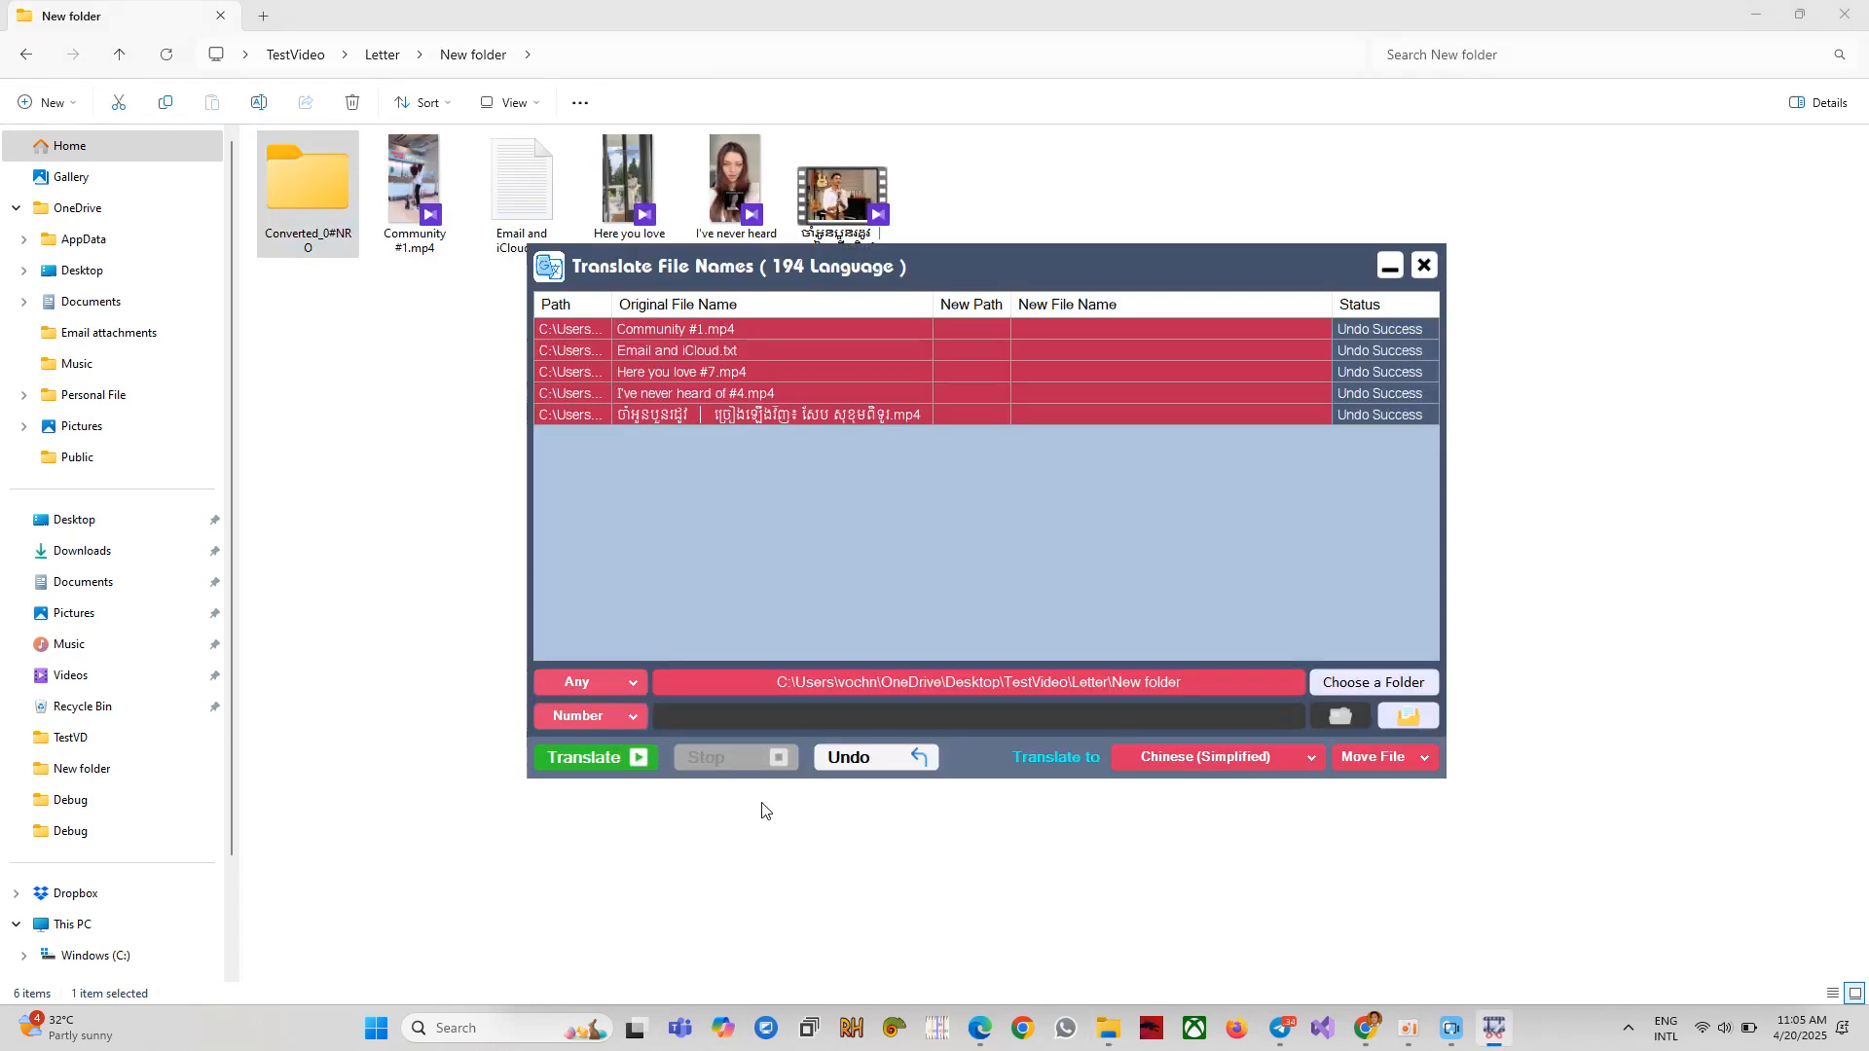
pyautogui.click(609, 766)
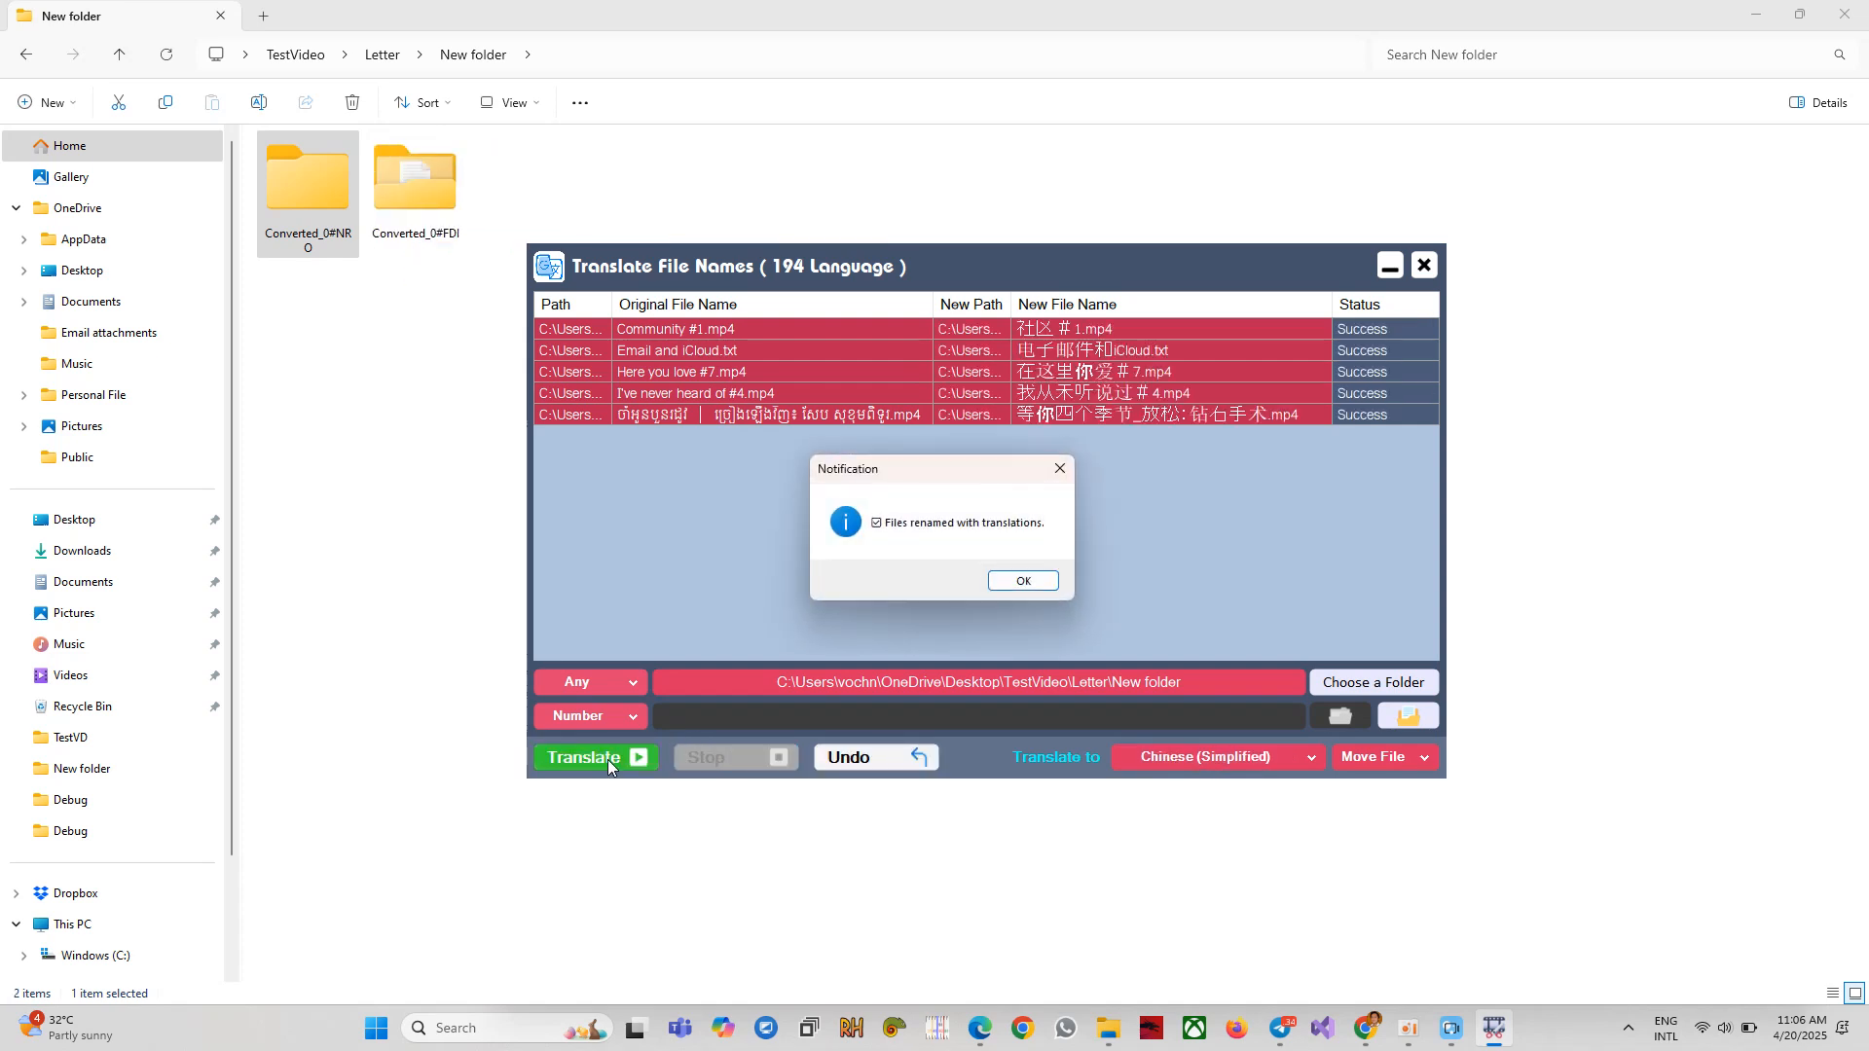
pyautogui.click(1026, 585)
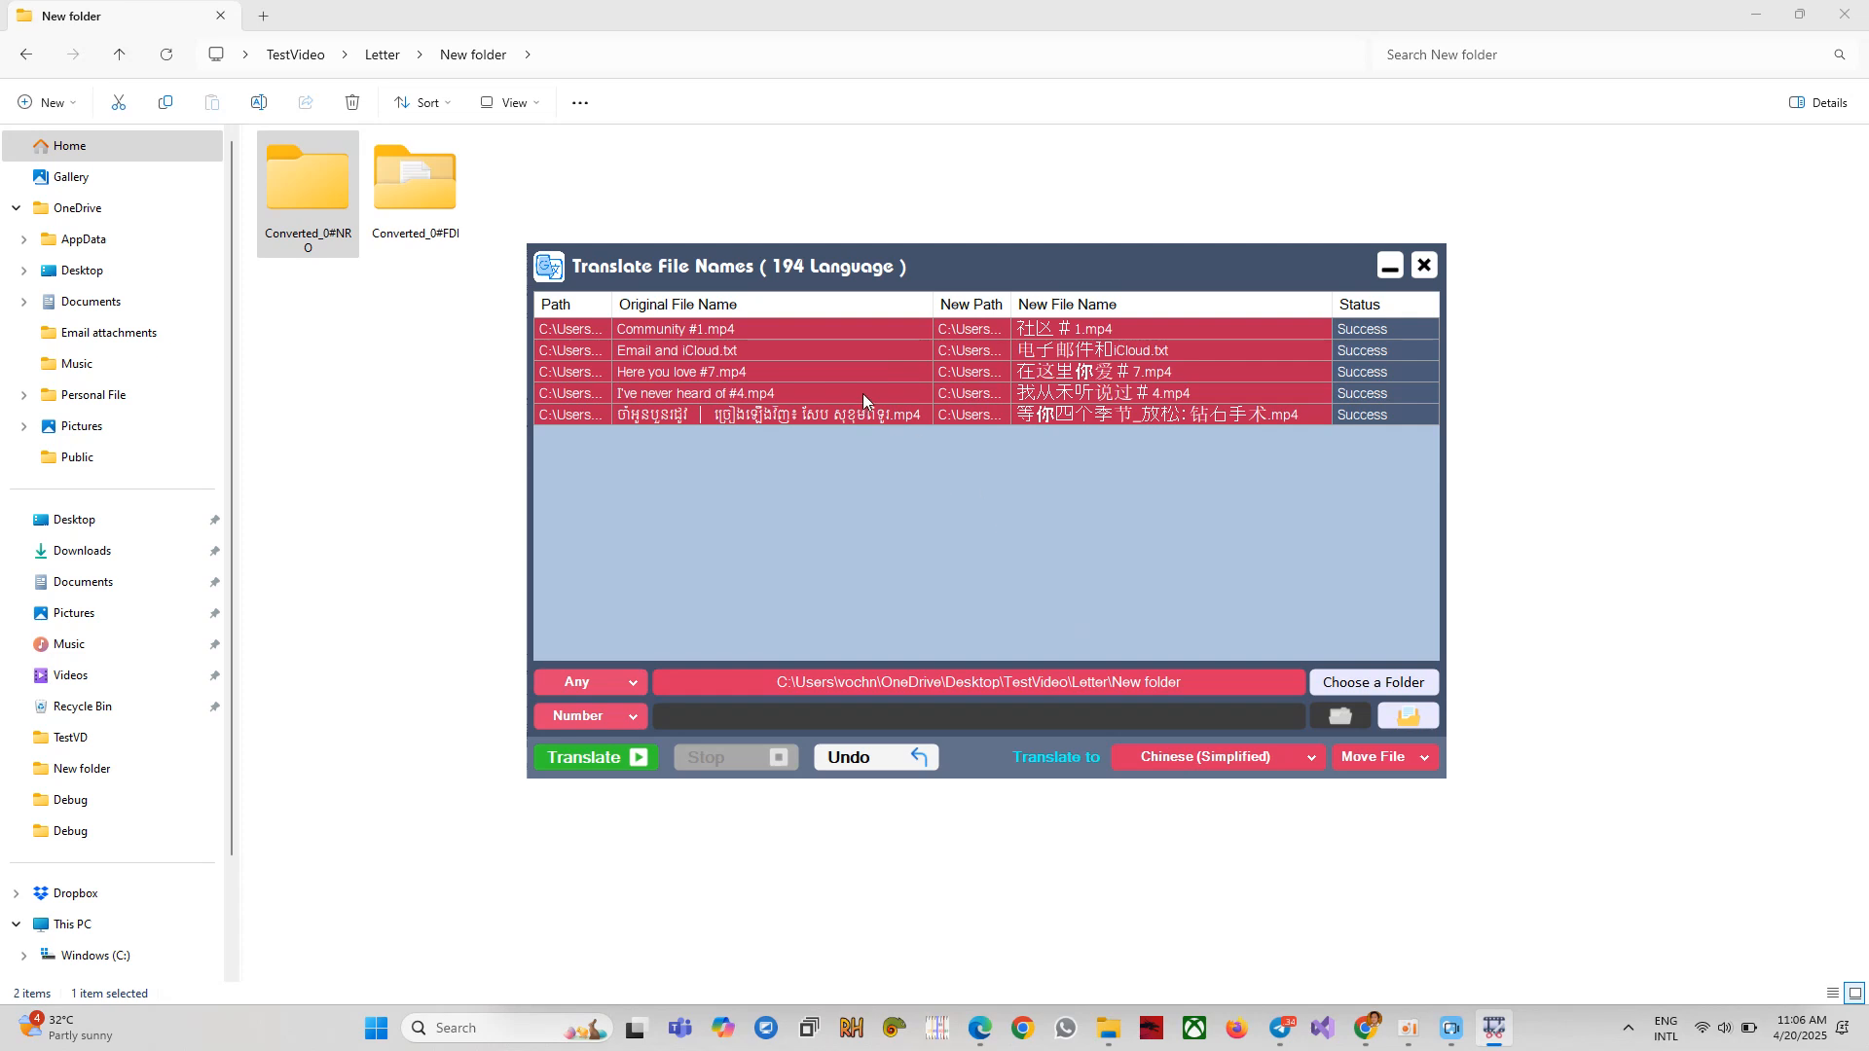
# Open the translated Khmer-named file's folder, Converted_0#FDI, in File Explorer.
pyautogui.click(1058, 350)
pyautogui.rightClick(728, 353)
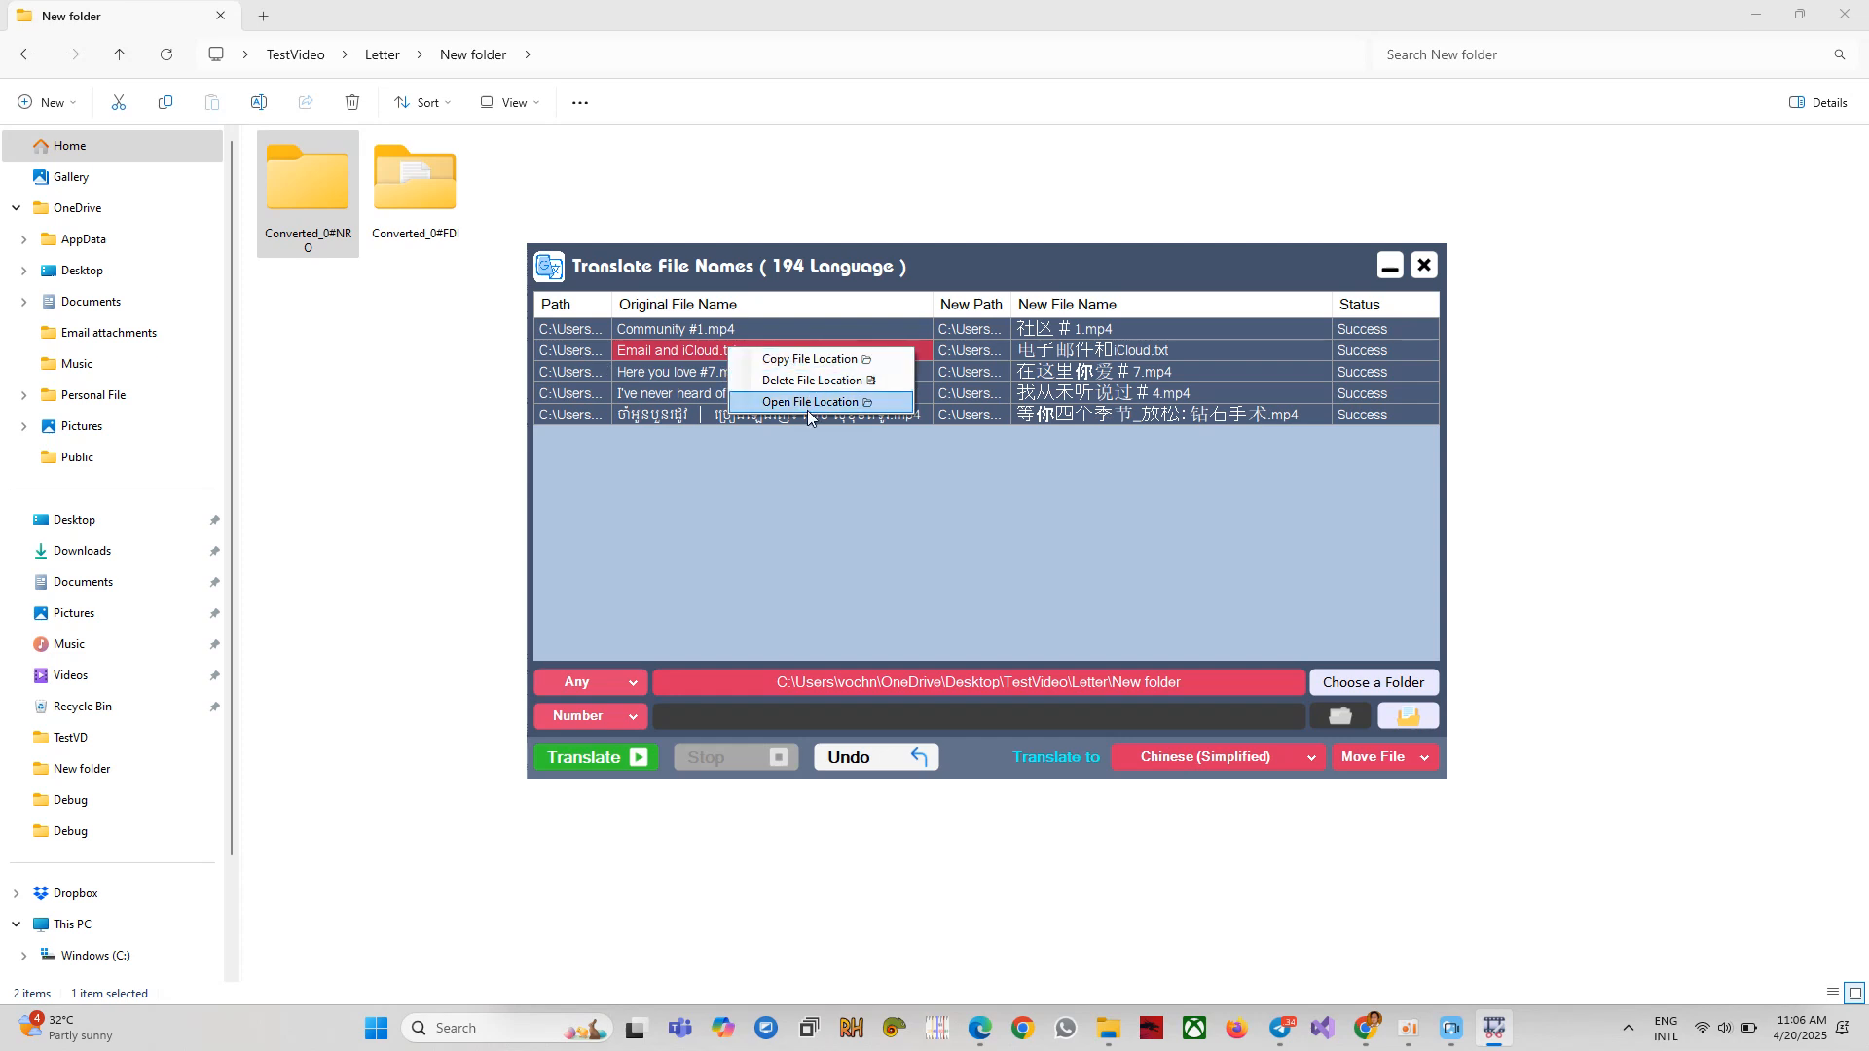
pyautogui.click(907, 459)
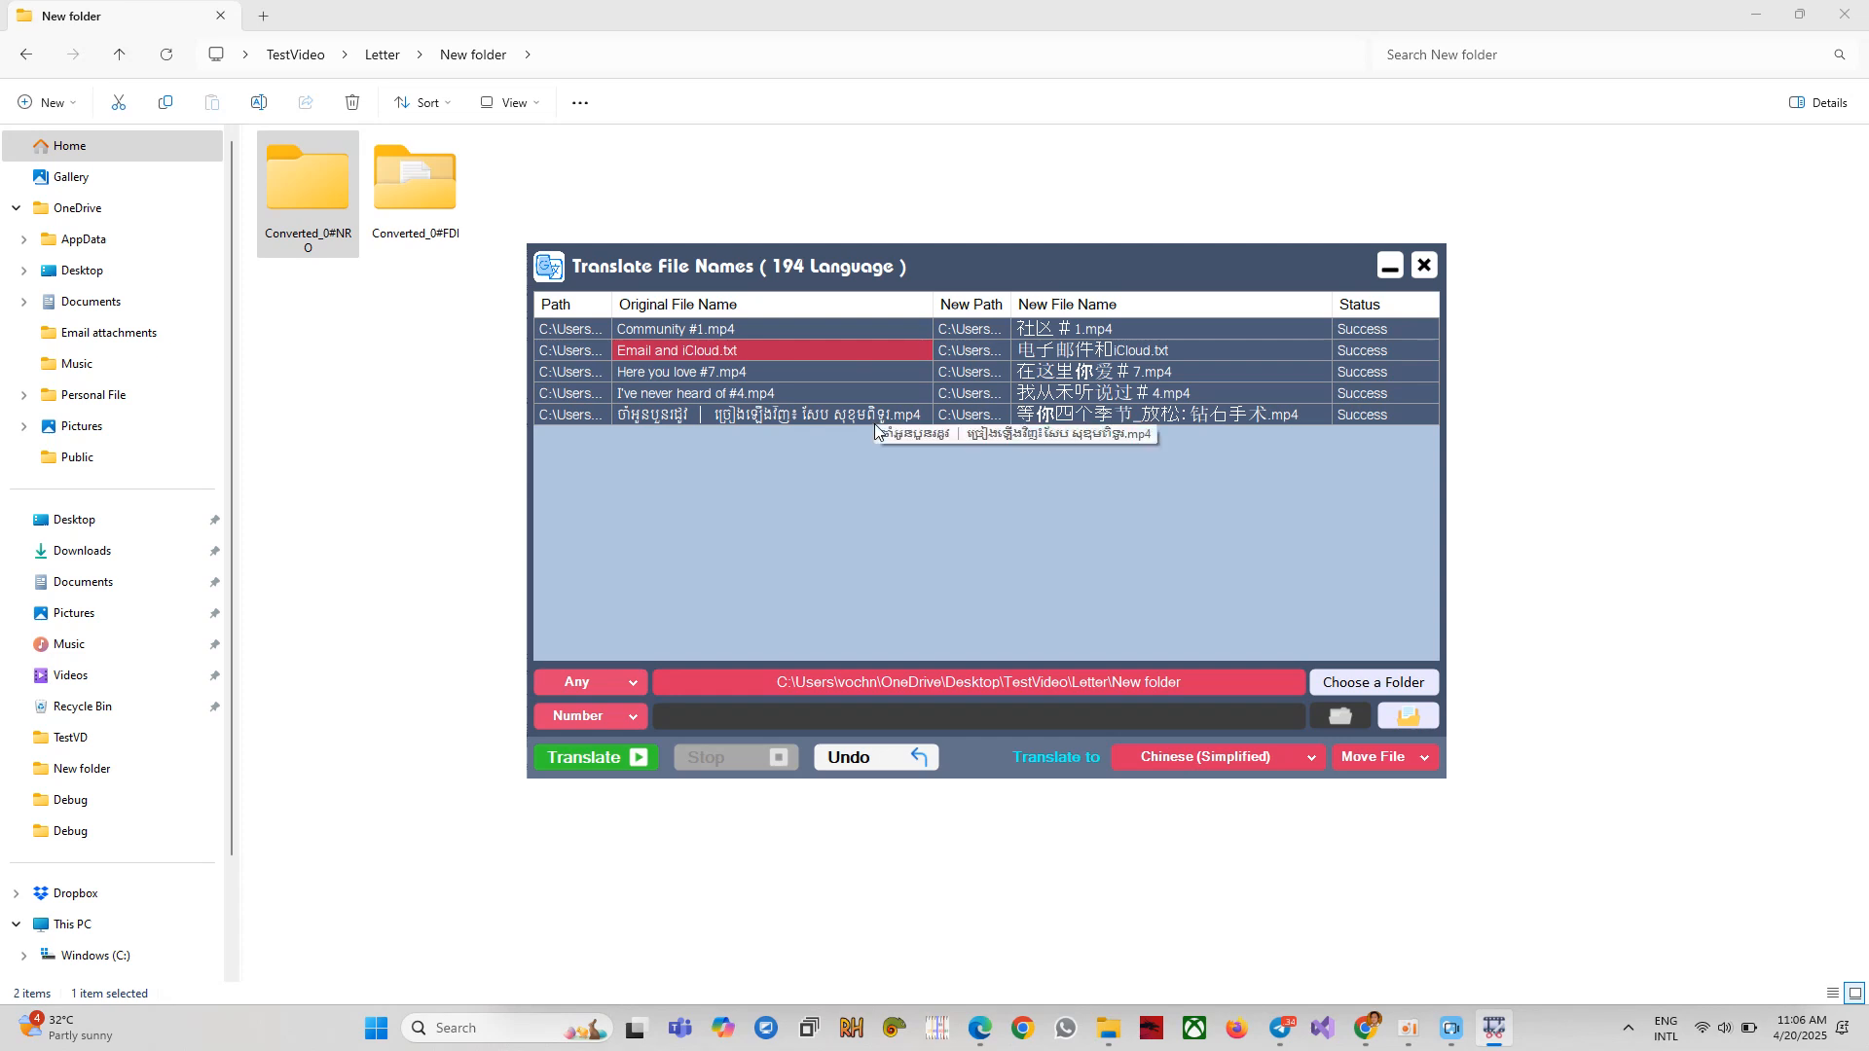
pyautogui.click(874, 424)
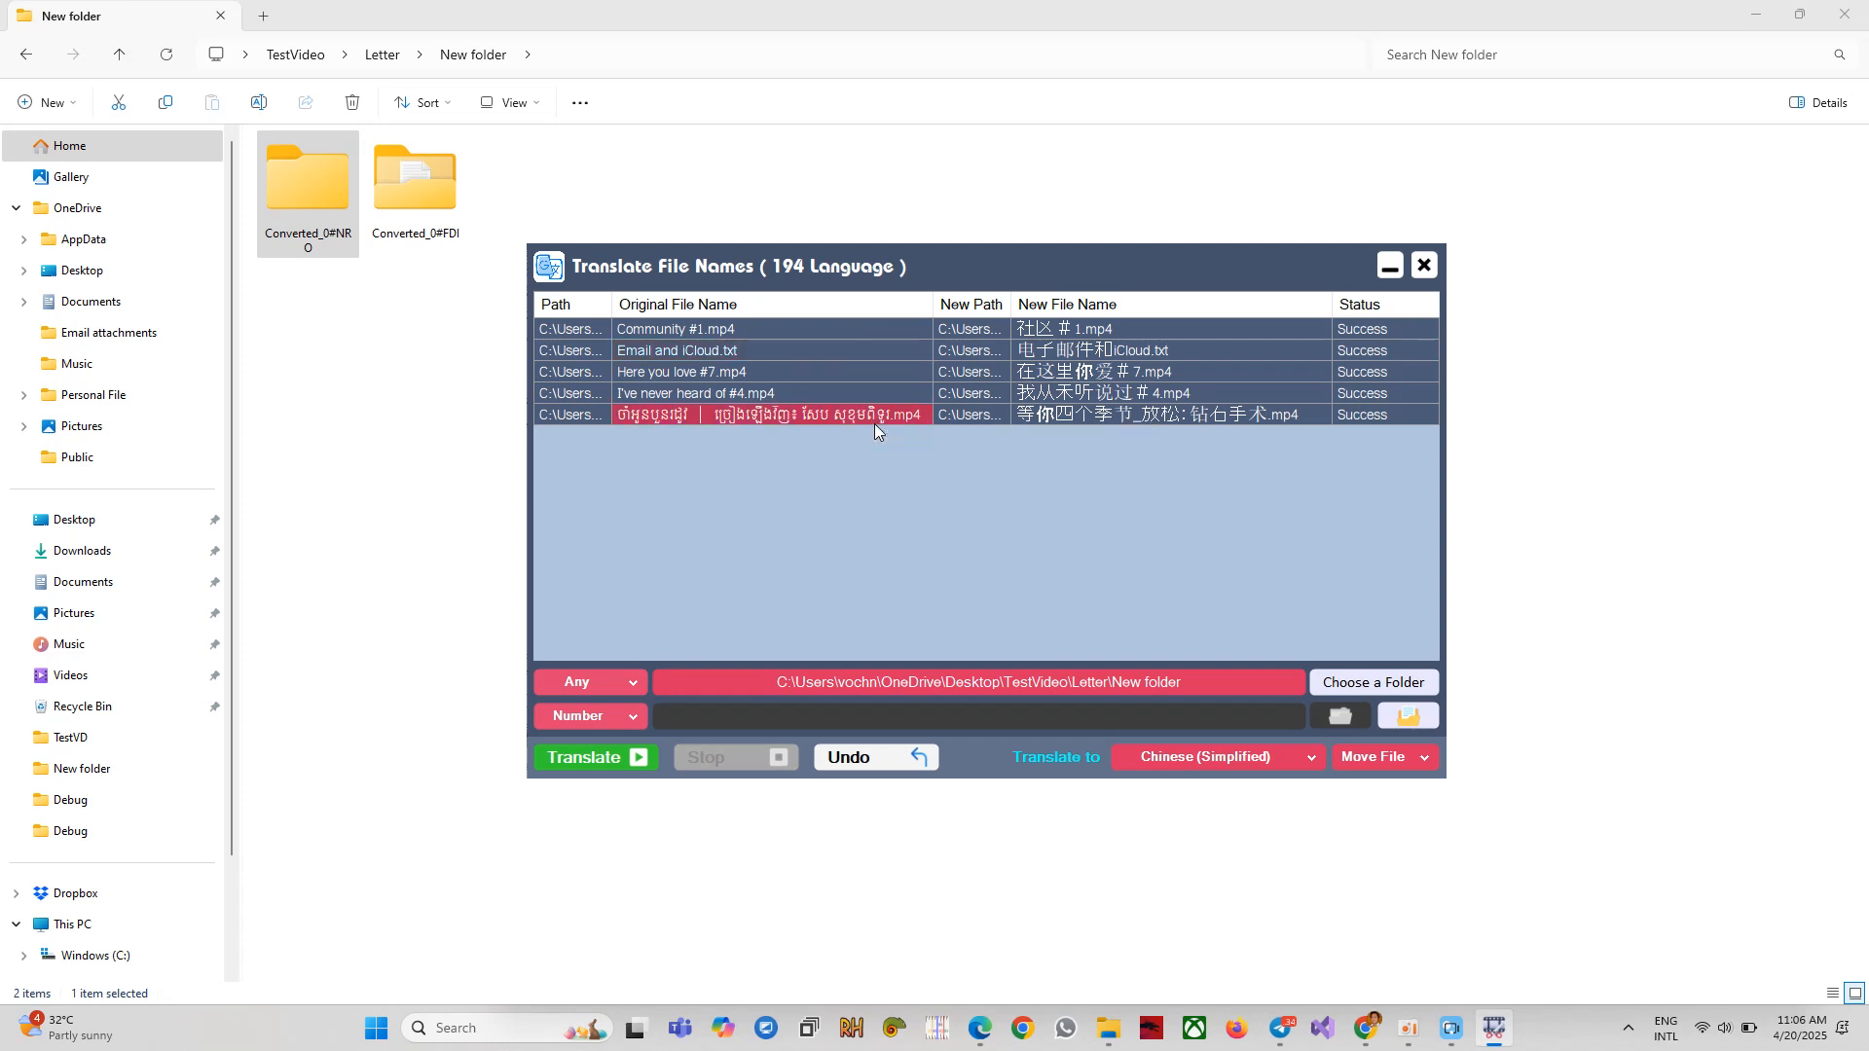
pyautogui.rightClick(1082, 415)
pyautogui.click(1163, 469)
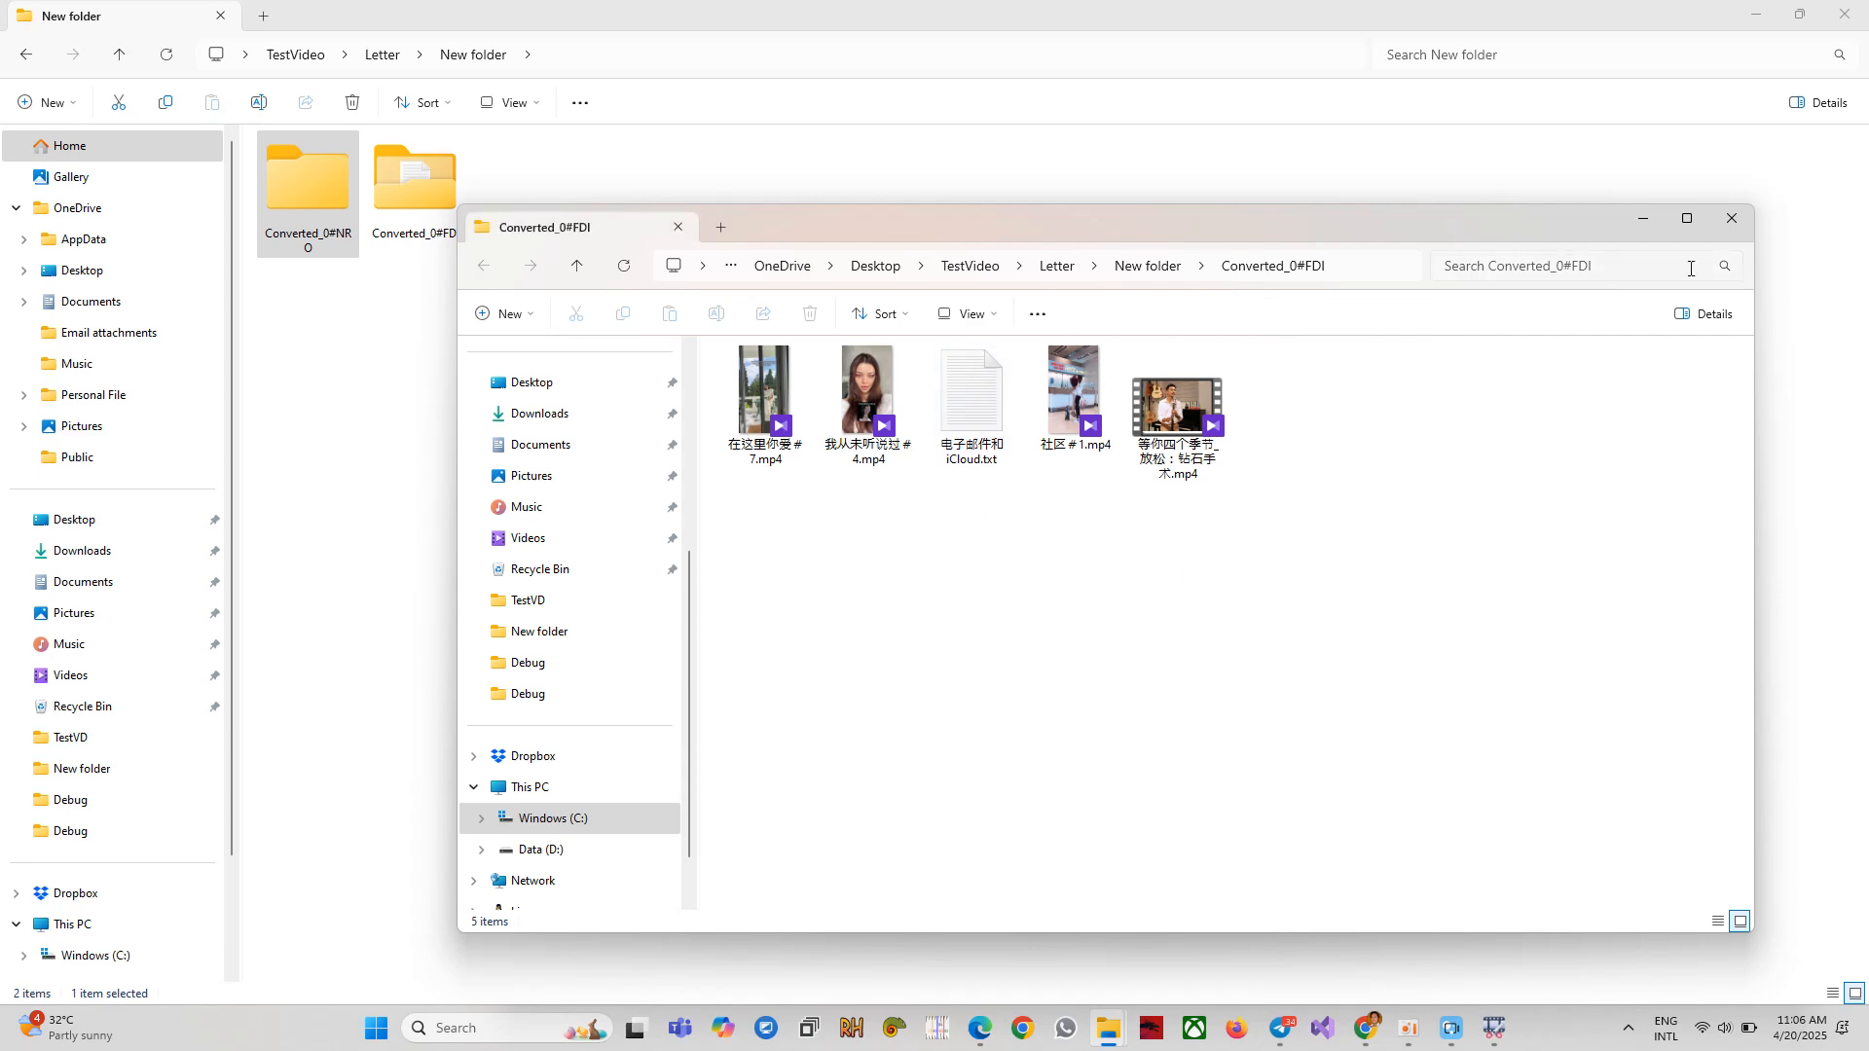
# Close the Converted_0#FDI window and try opening the selected file's location, dismissing the no-valid-files message.
pyautogui.click(1728, 219)
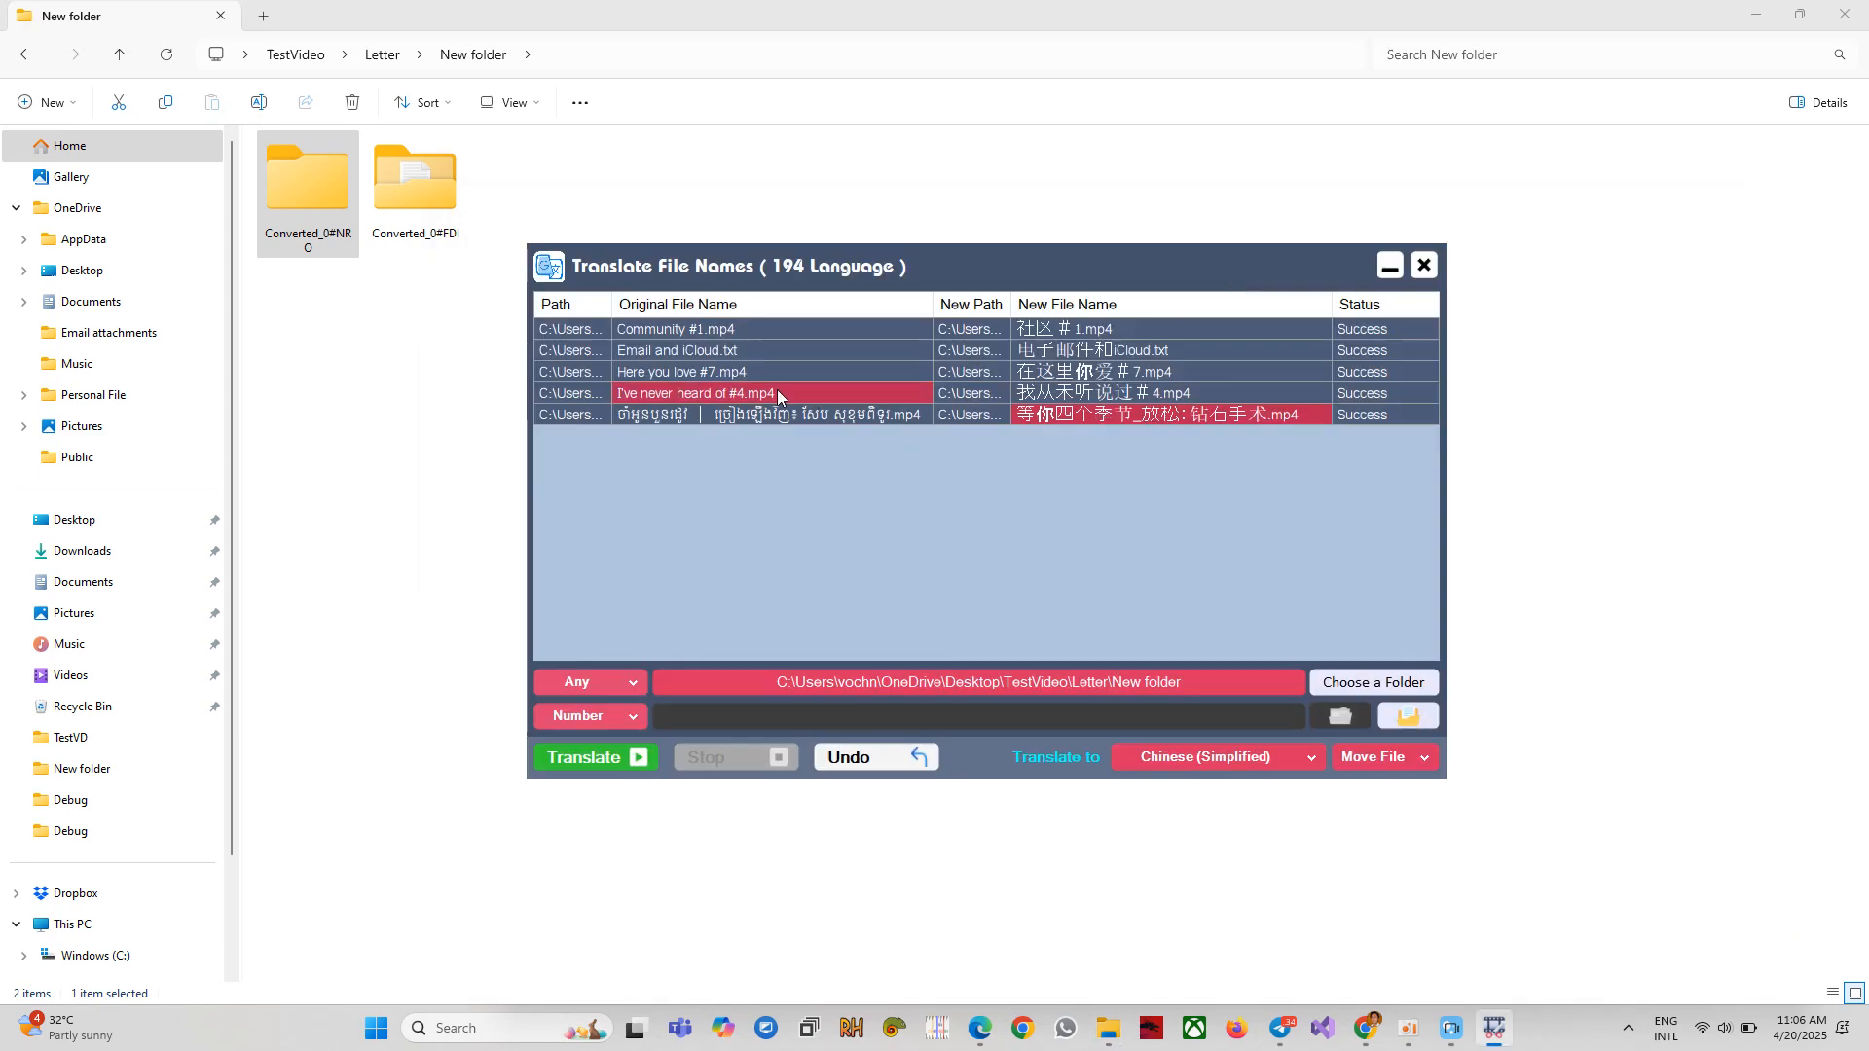
pyautogui.rightClick(726, 417)
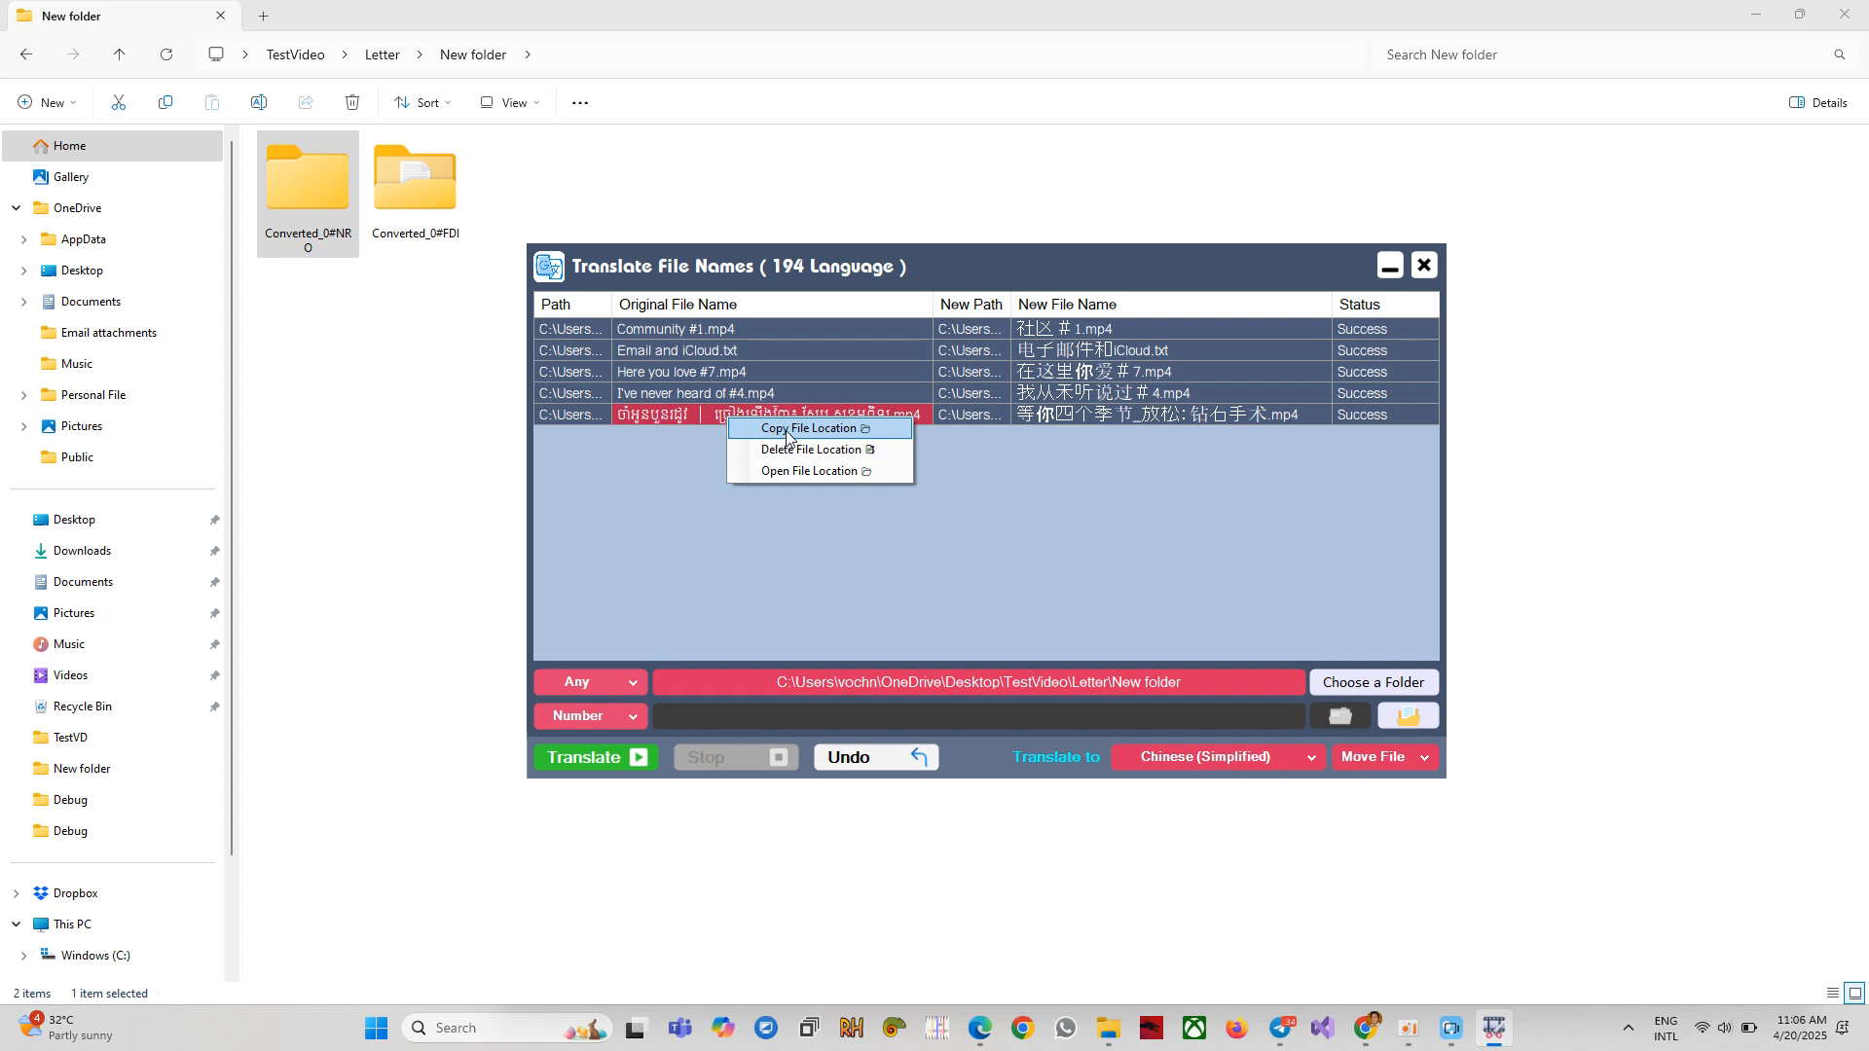
pyautogui.click(786, 471)
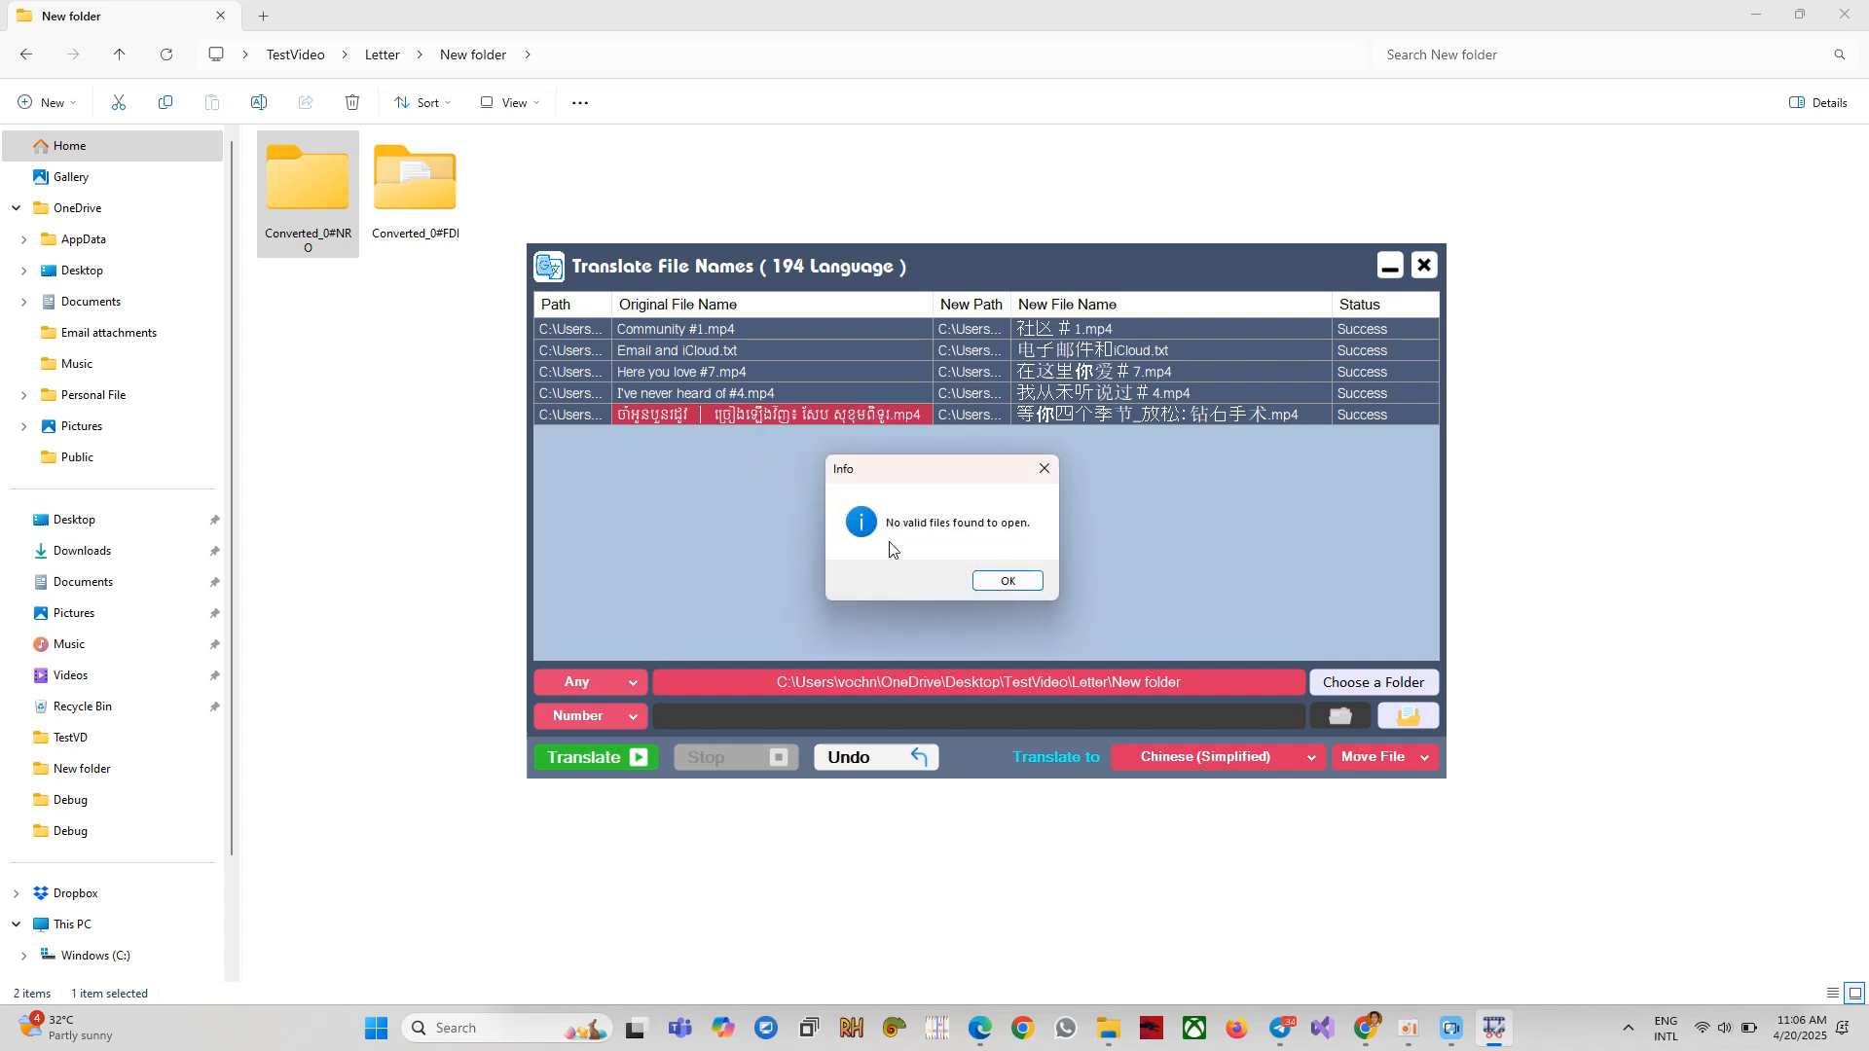
pyautogui.click(1022, 584)
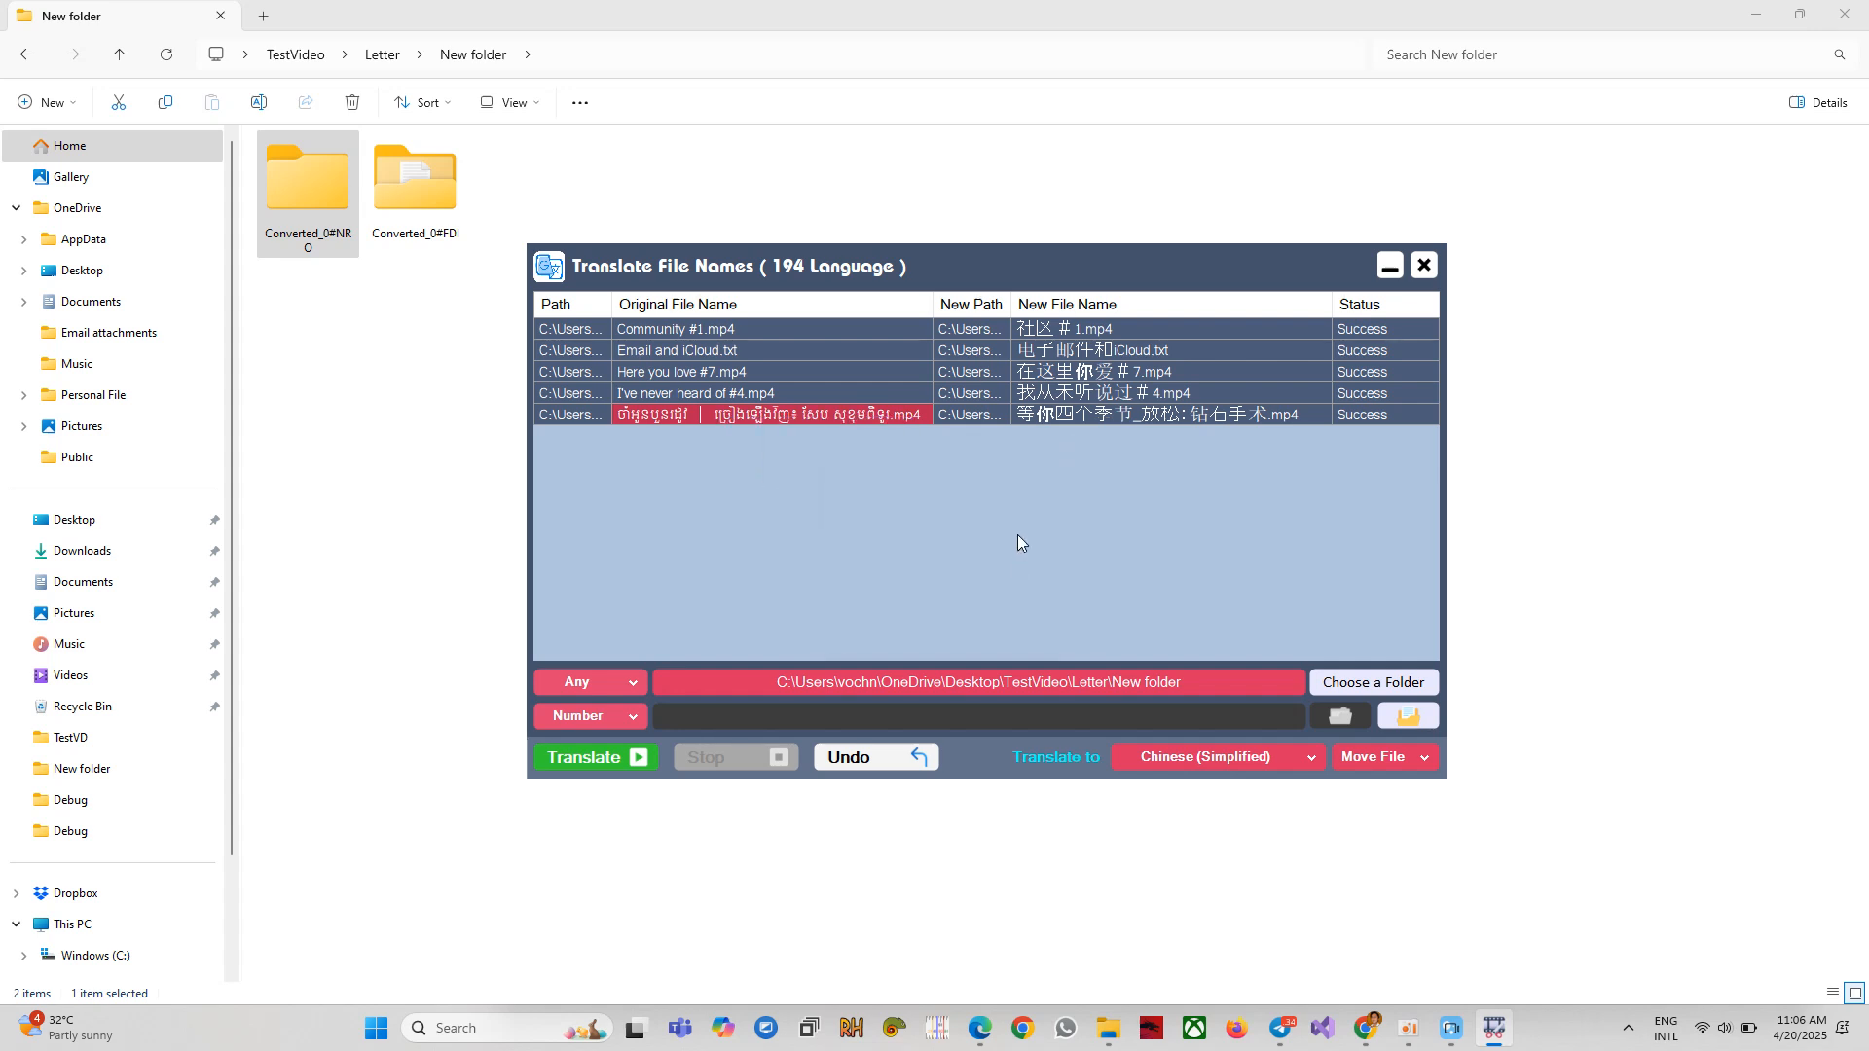
# Open the location of all five selected files, then undo the translation to restore original names.
pyautogui.moveTo(825, 422); pyautogui.dragTo(658, 334)
pyautogui.rightClick(698, 334)
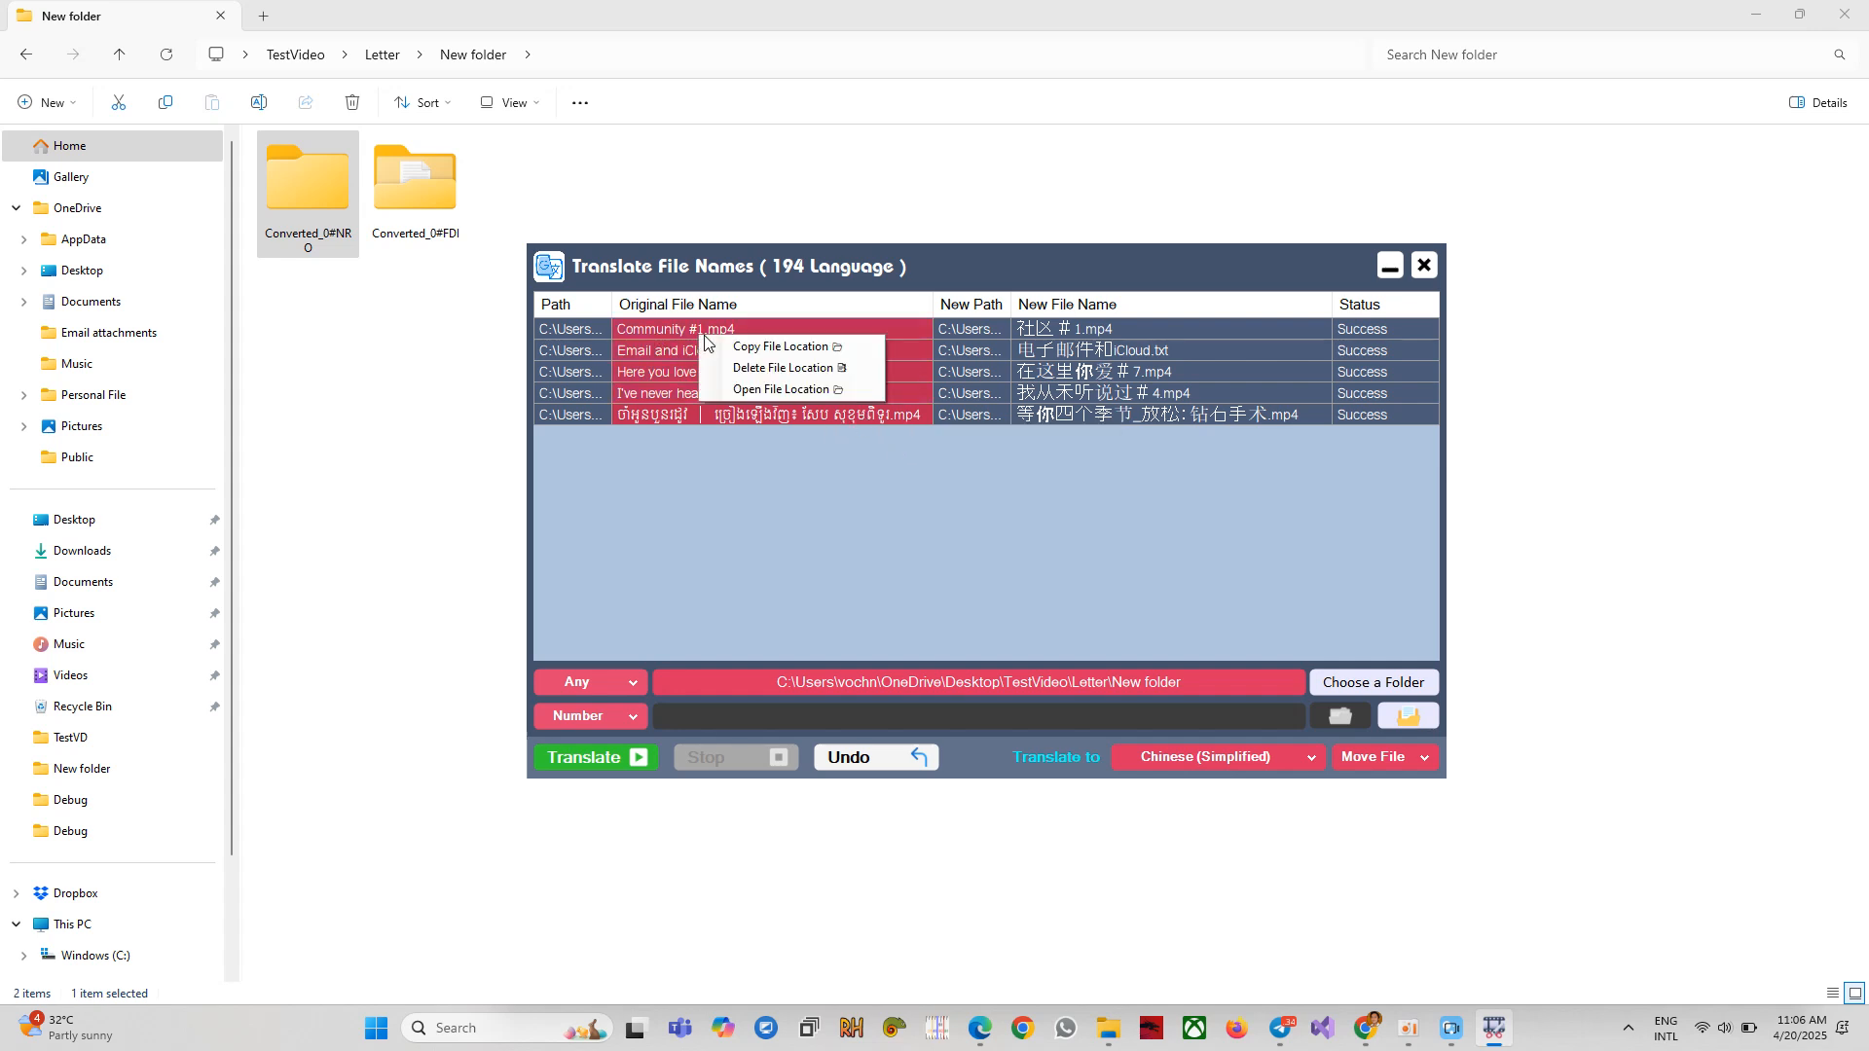
pyautogui.click(788, 390)
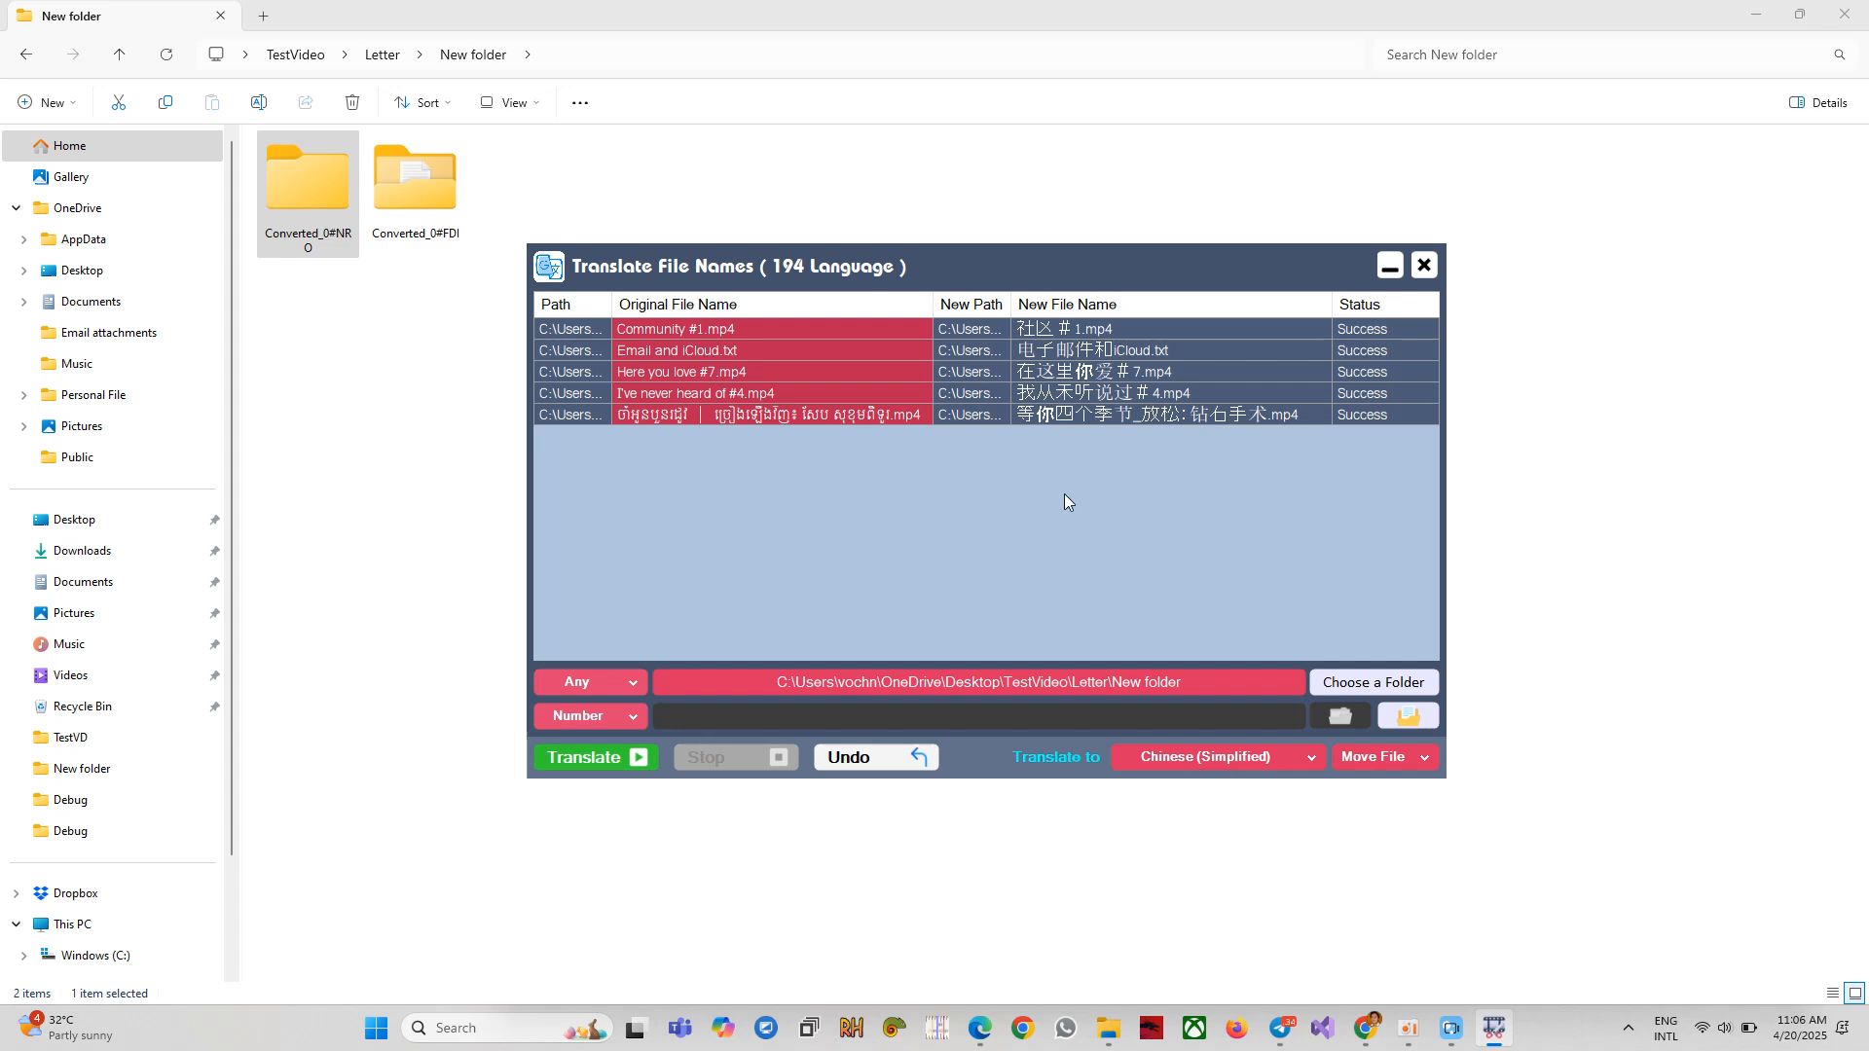
pyautogui.click(901, 759)
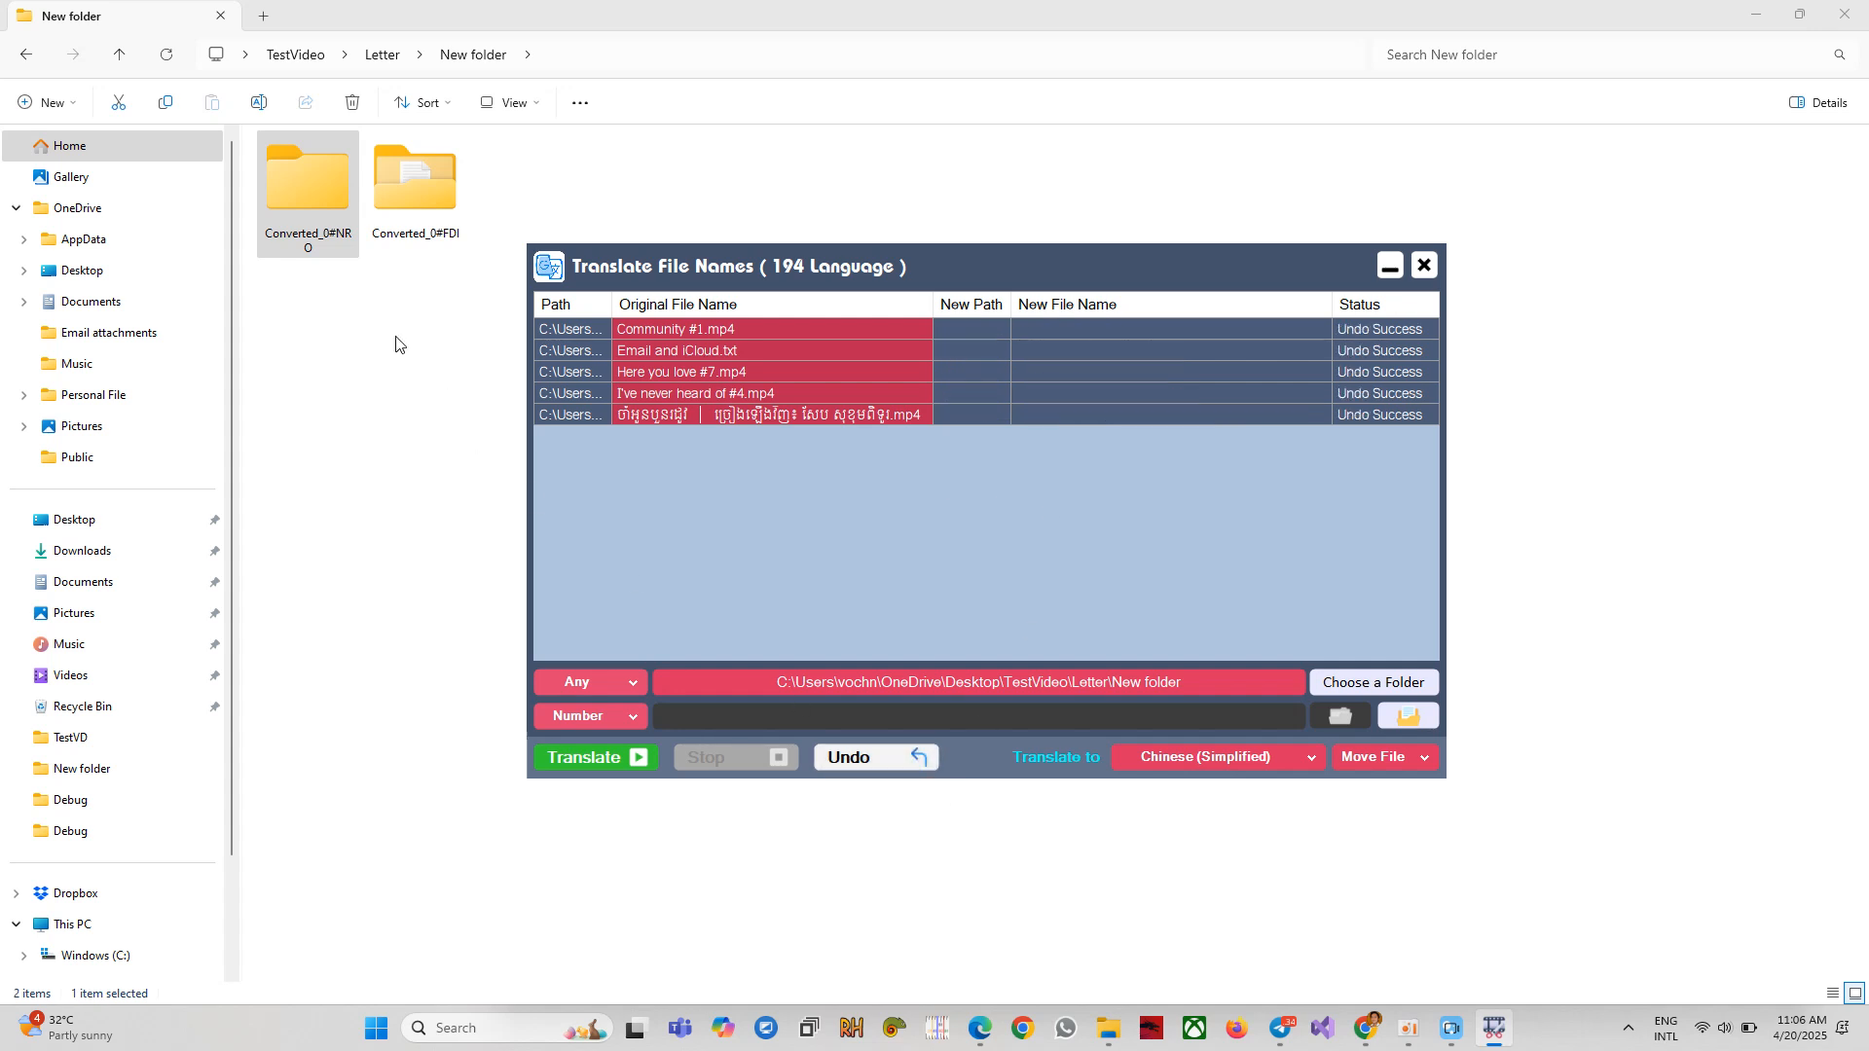
# Switch the file action to Copy File and translate the names into Chinese (Simplified).
pyautogui.click(1419, 767)
pyautogui.click(1393, 786)
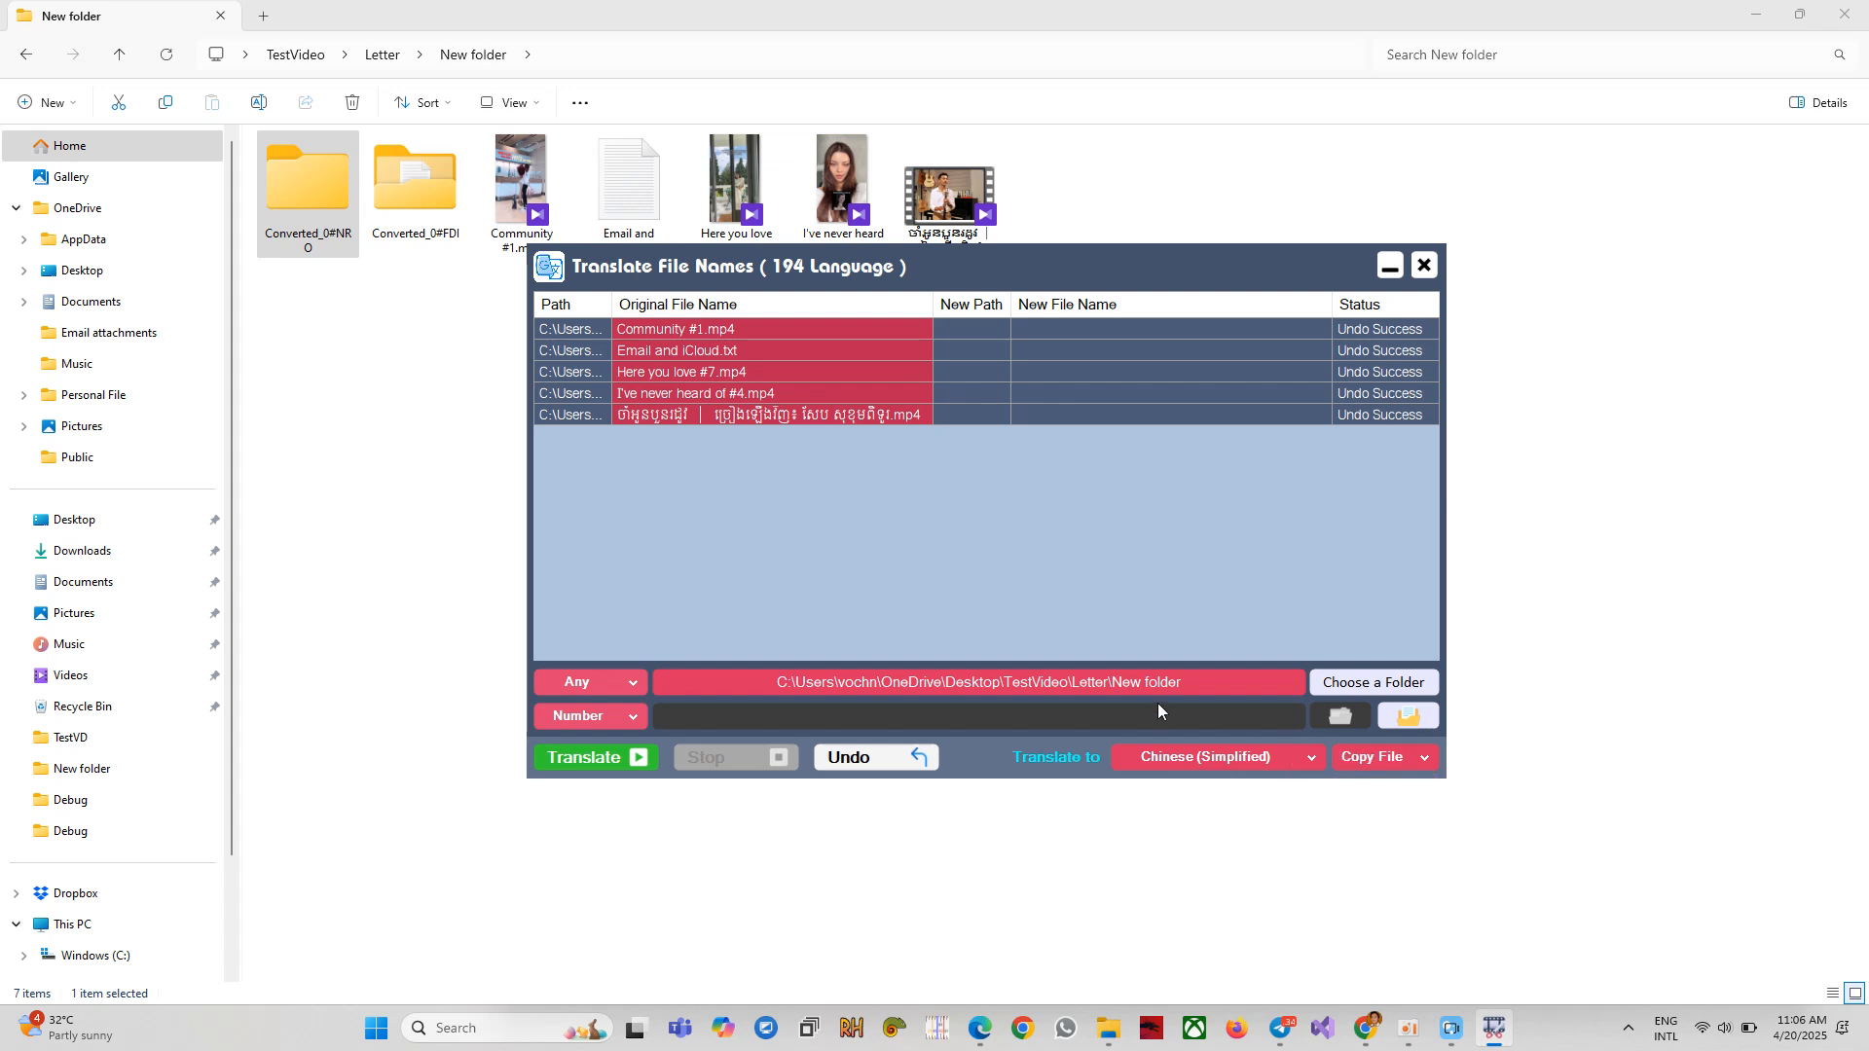
pyautogui.click(603, 758)
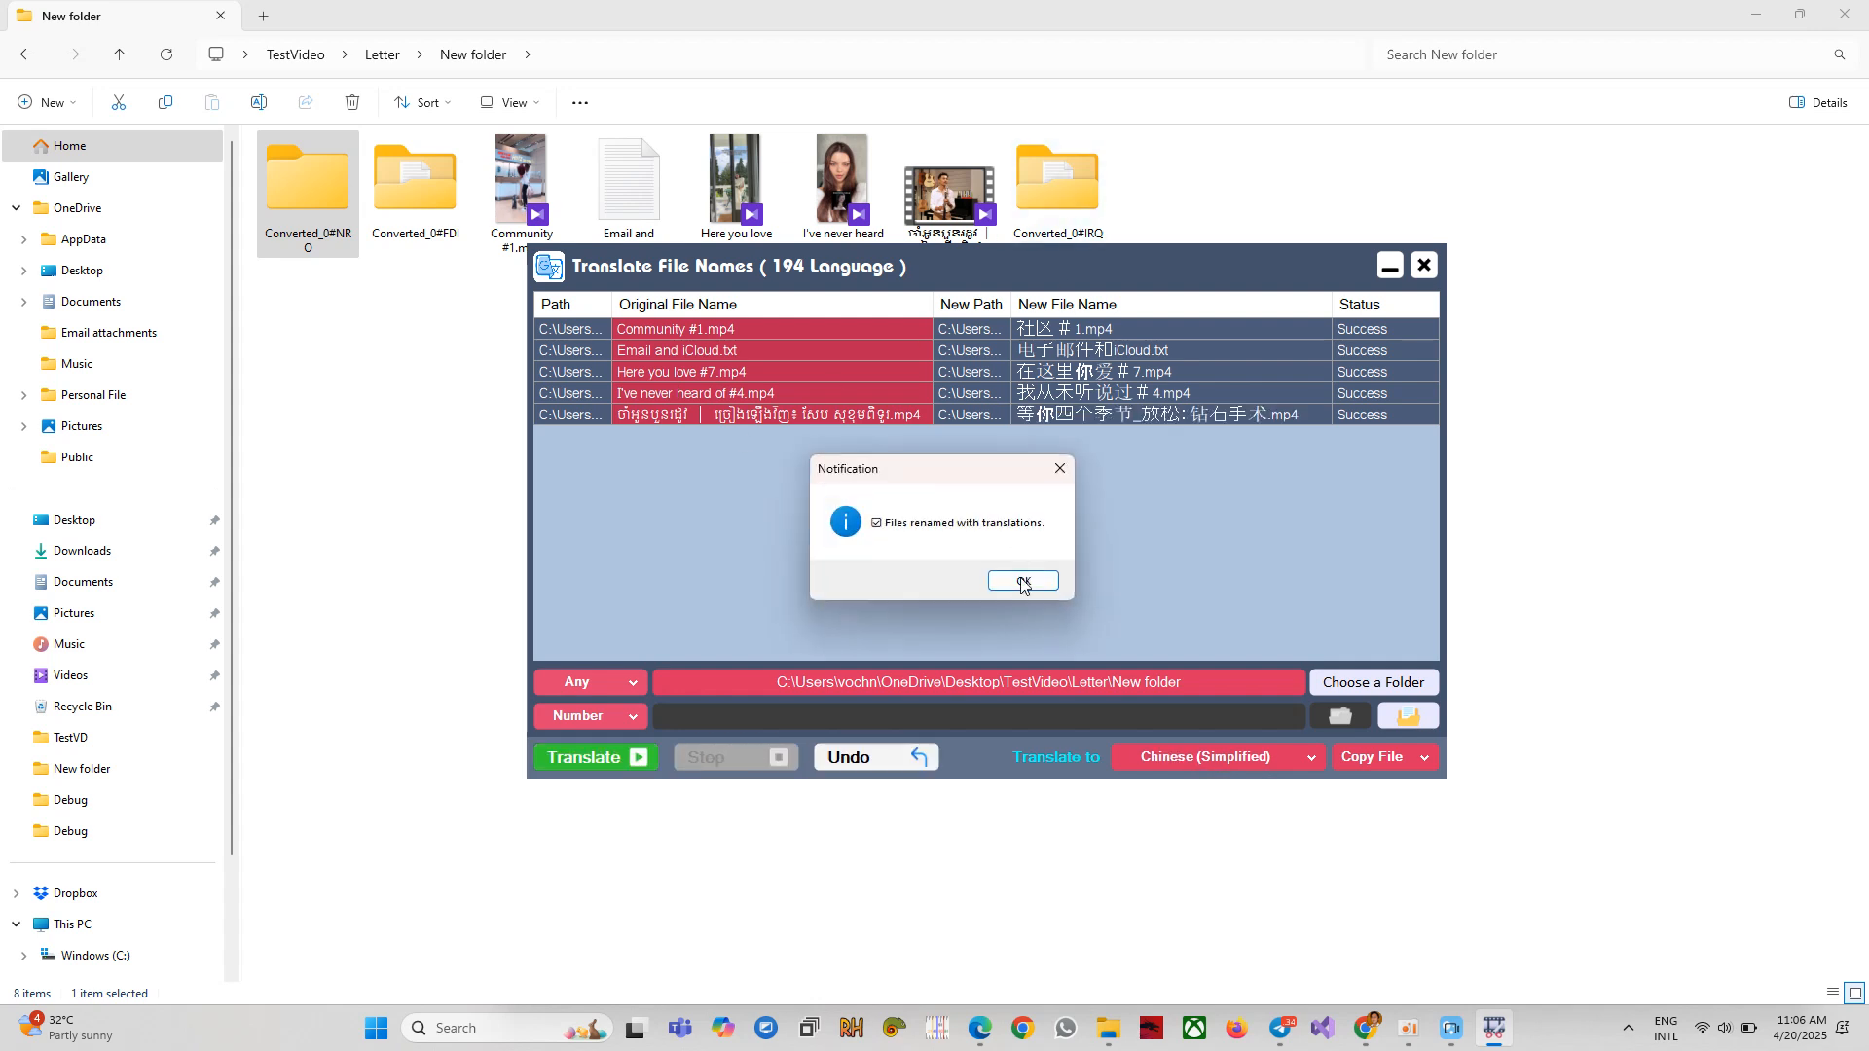
pyautogui.click(1018, 580)
# Open Converted_0#IRQ in Explorer, then return to the translator and select the translated name cells.
pyautogui.click(1064, 201)
pyautogui.doubleClick(1064, 201)
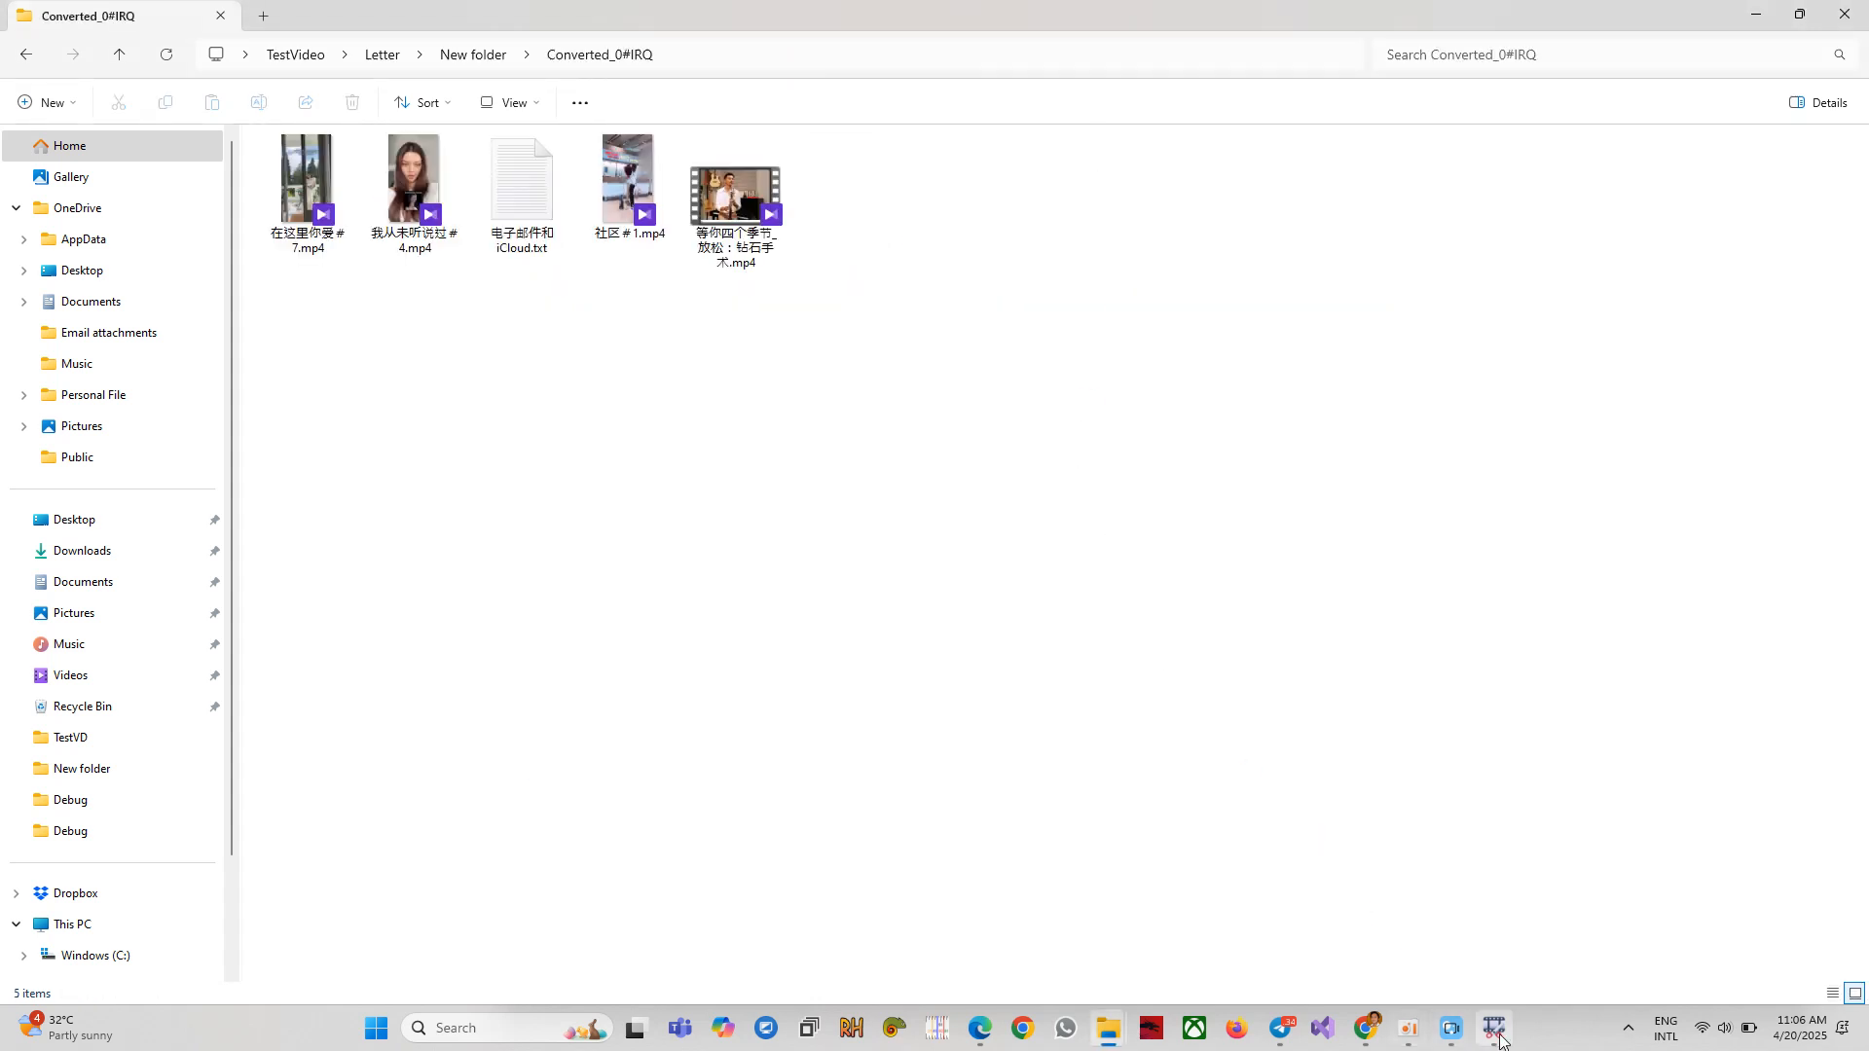
pyautogui.click(1493, 1028)
pyautogui.moveTo(1137, 263); pyautogui.dragTo(1145, 318)
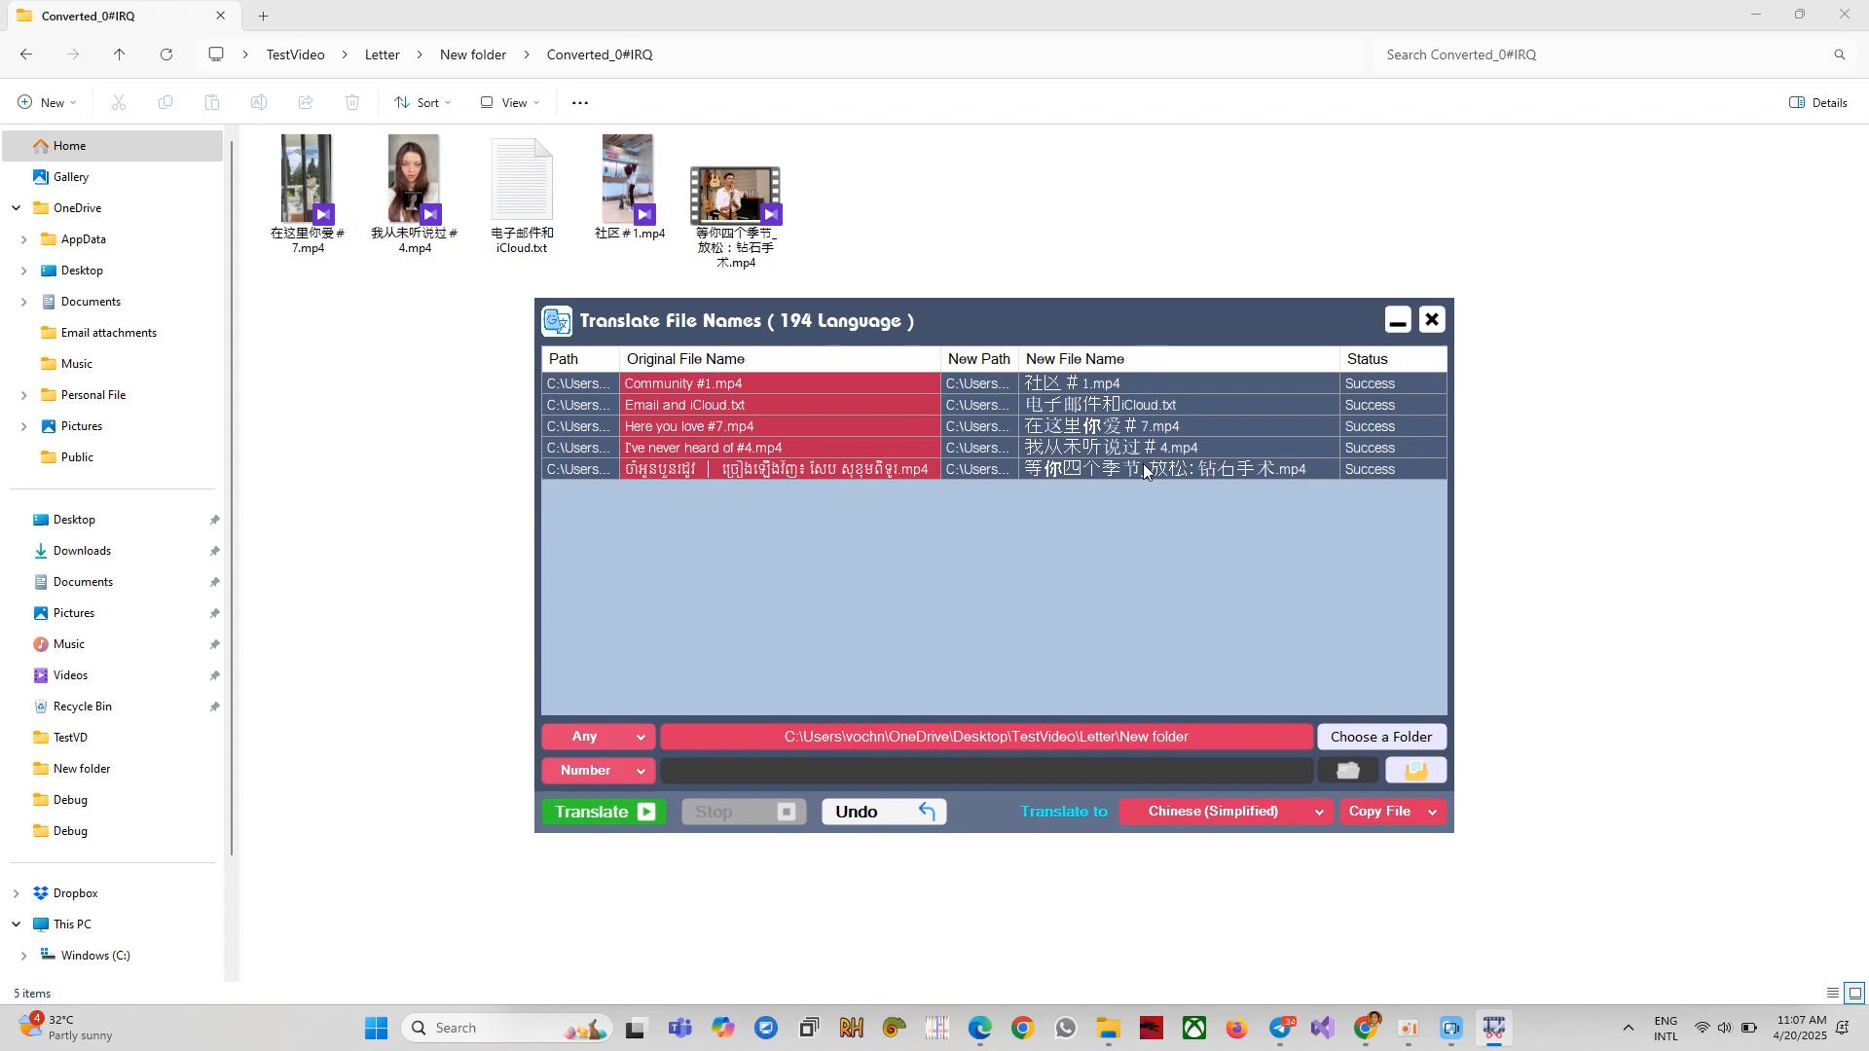
pyautogui.moveTo(1109, 385); pyautogui.dragTo(1158, 415)
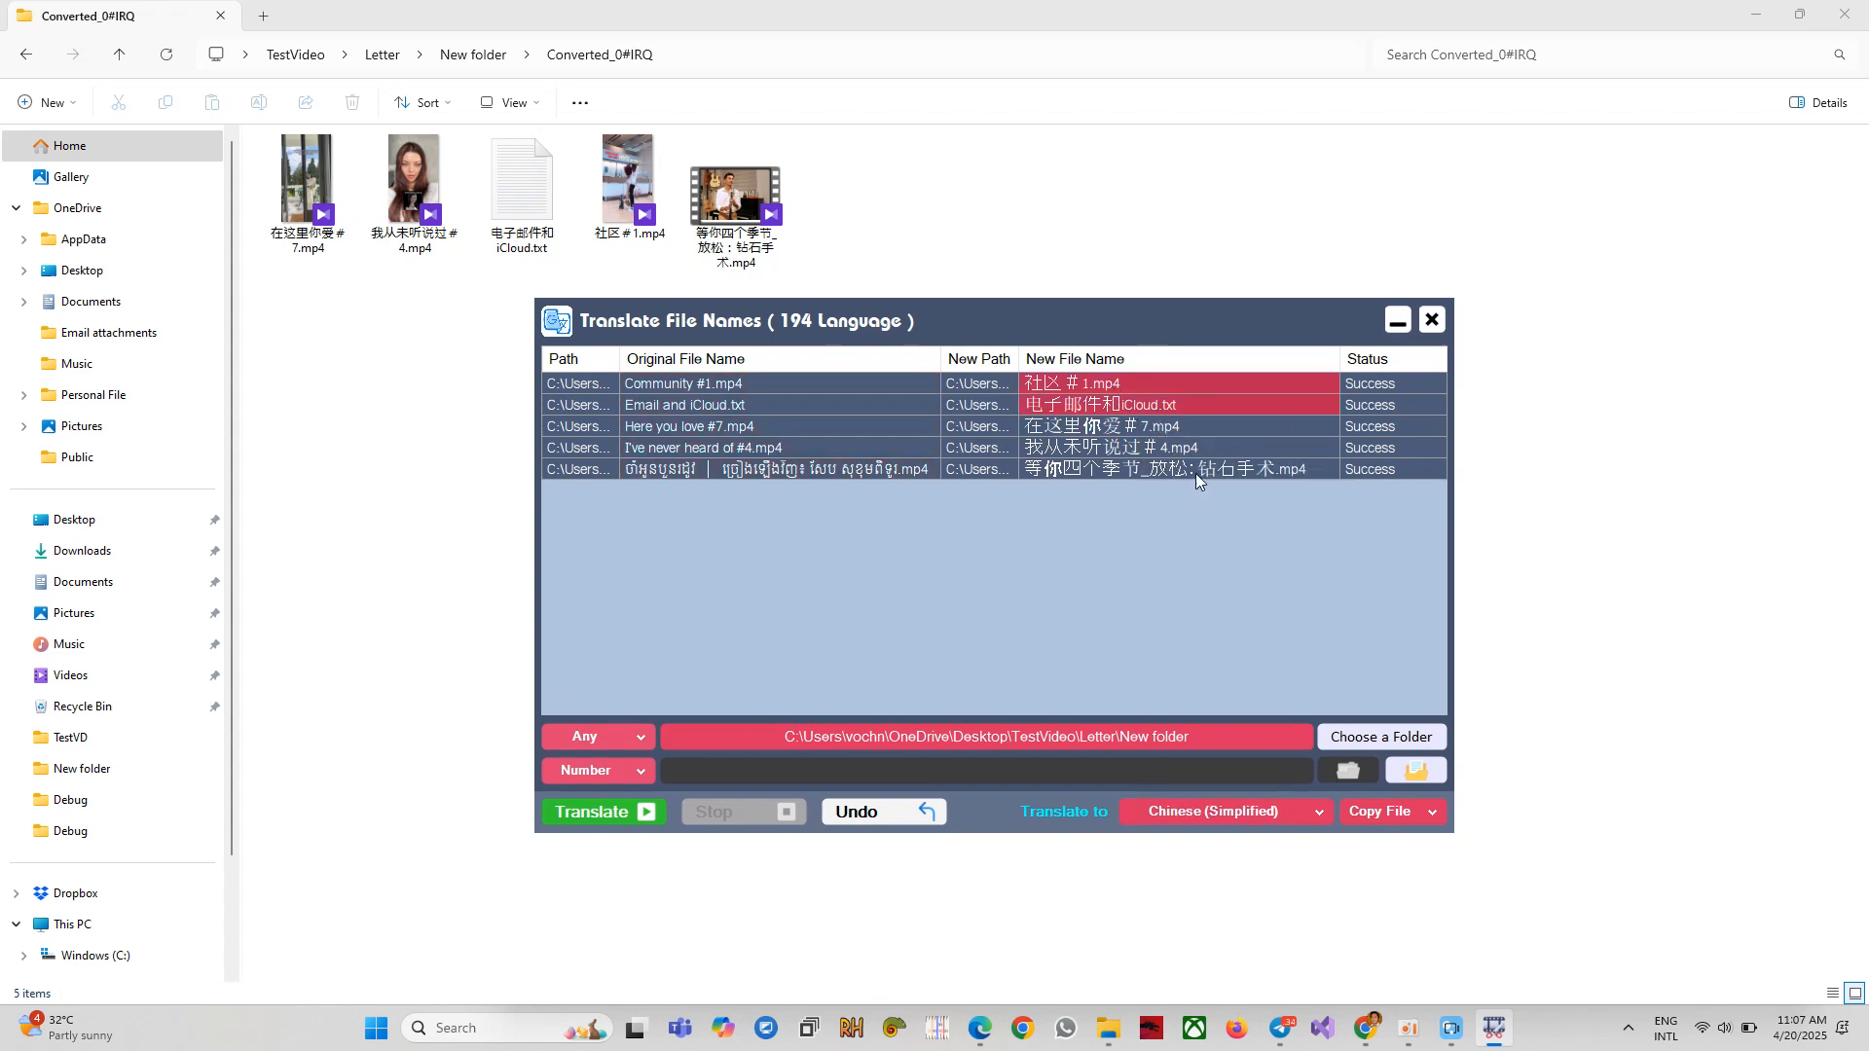
pyautogui.rightClick(1132, 407)
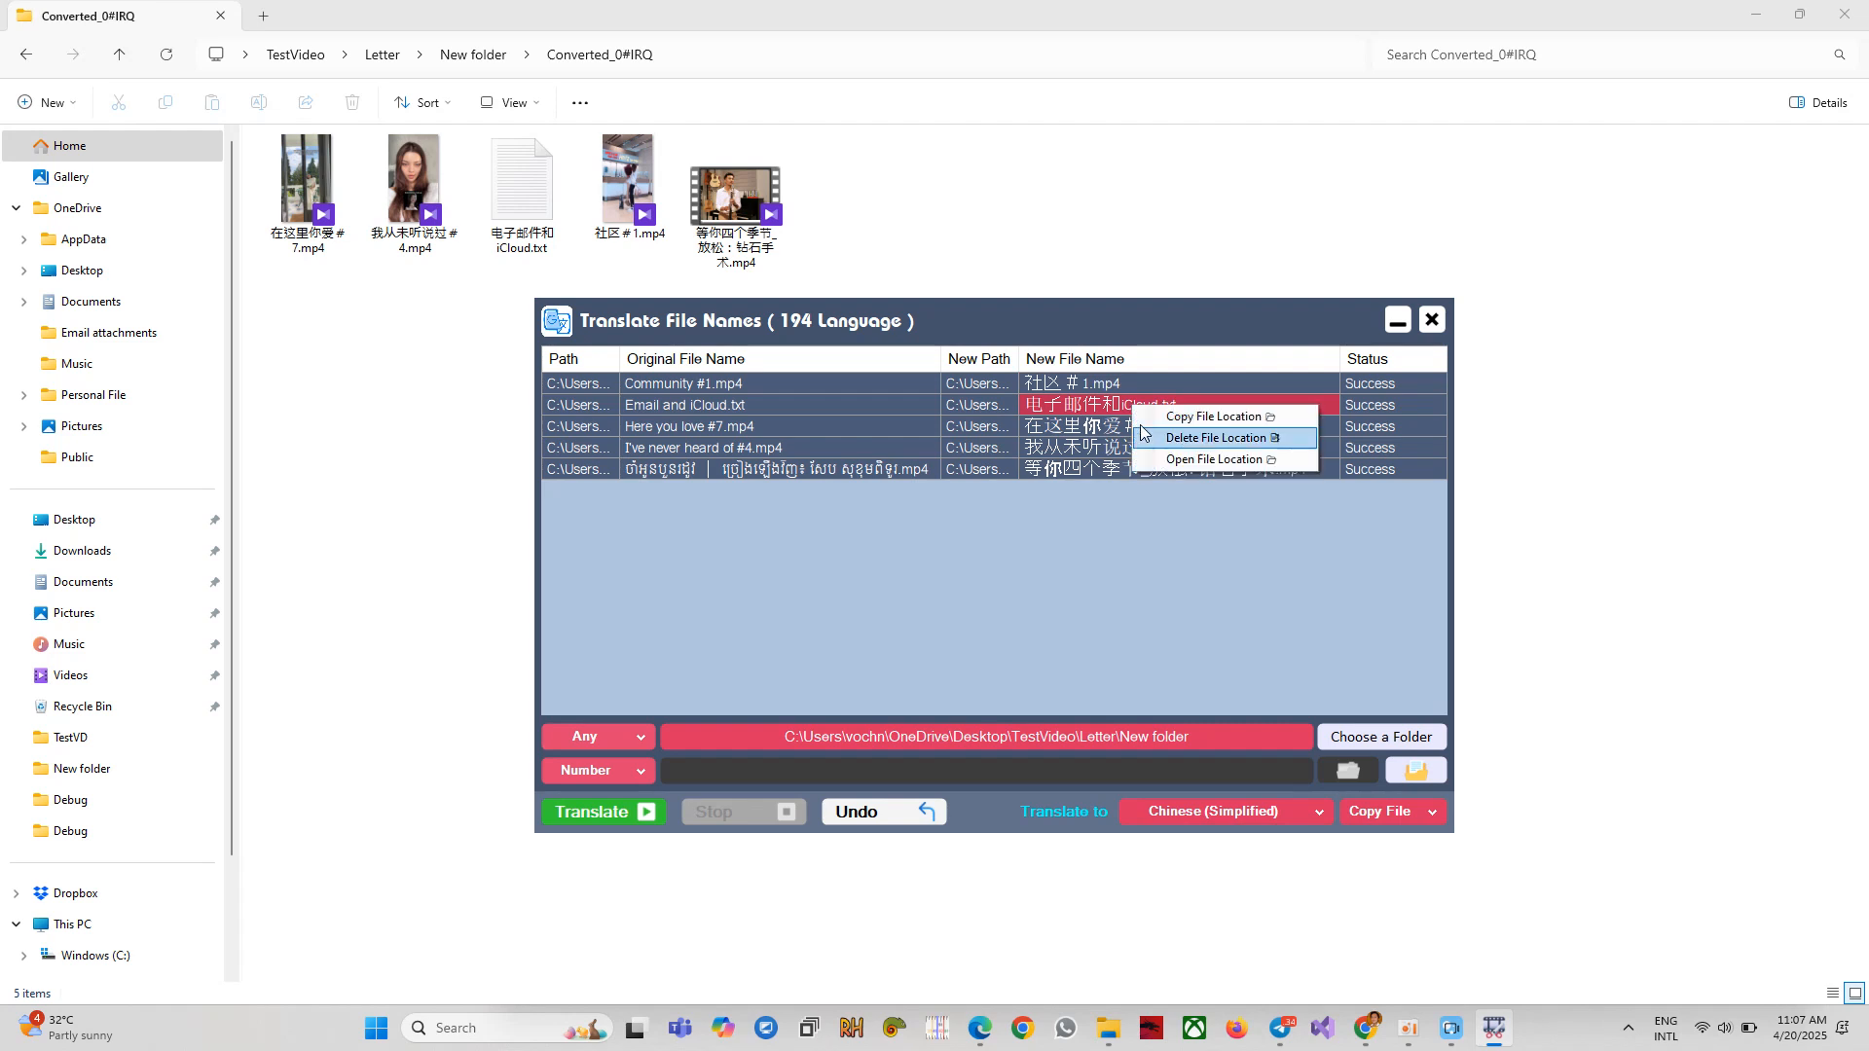
# Delete the translated Email and iCloud.txt copy and dismiss the success message.
pyautogui.click(1177, 443)
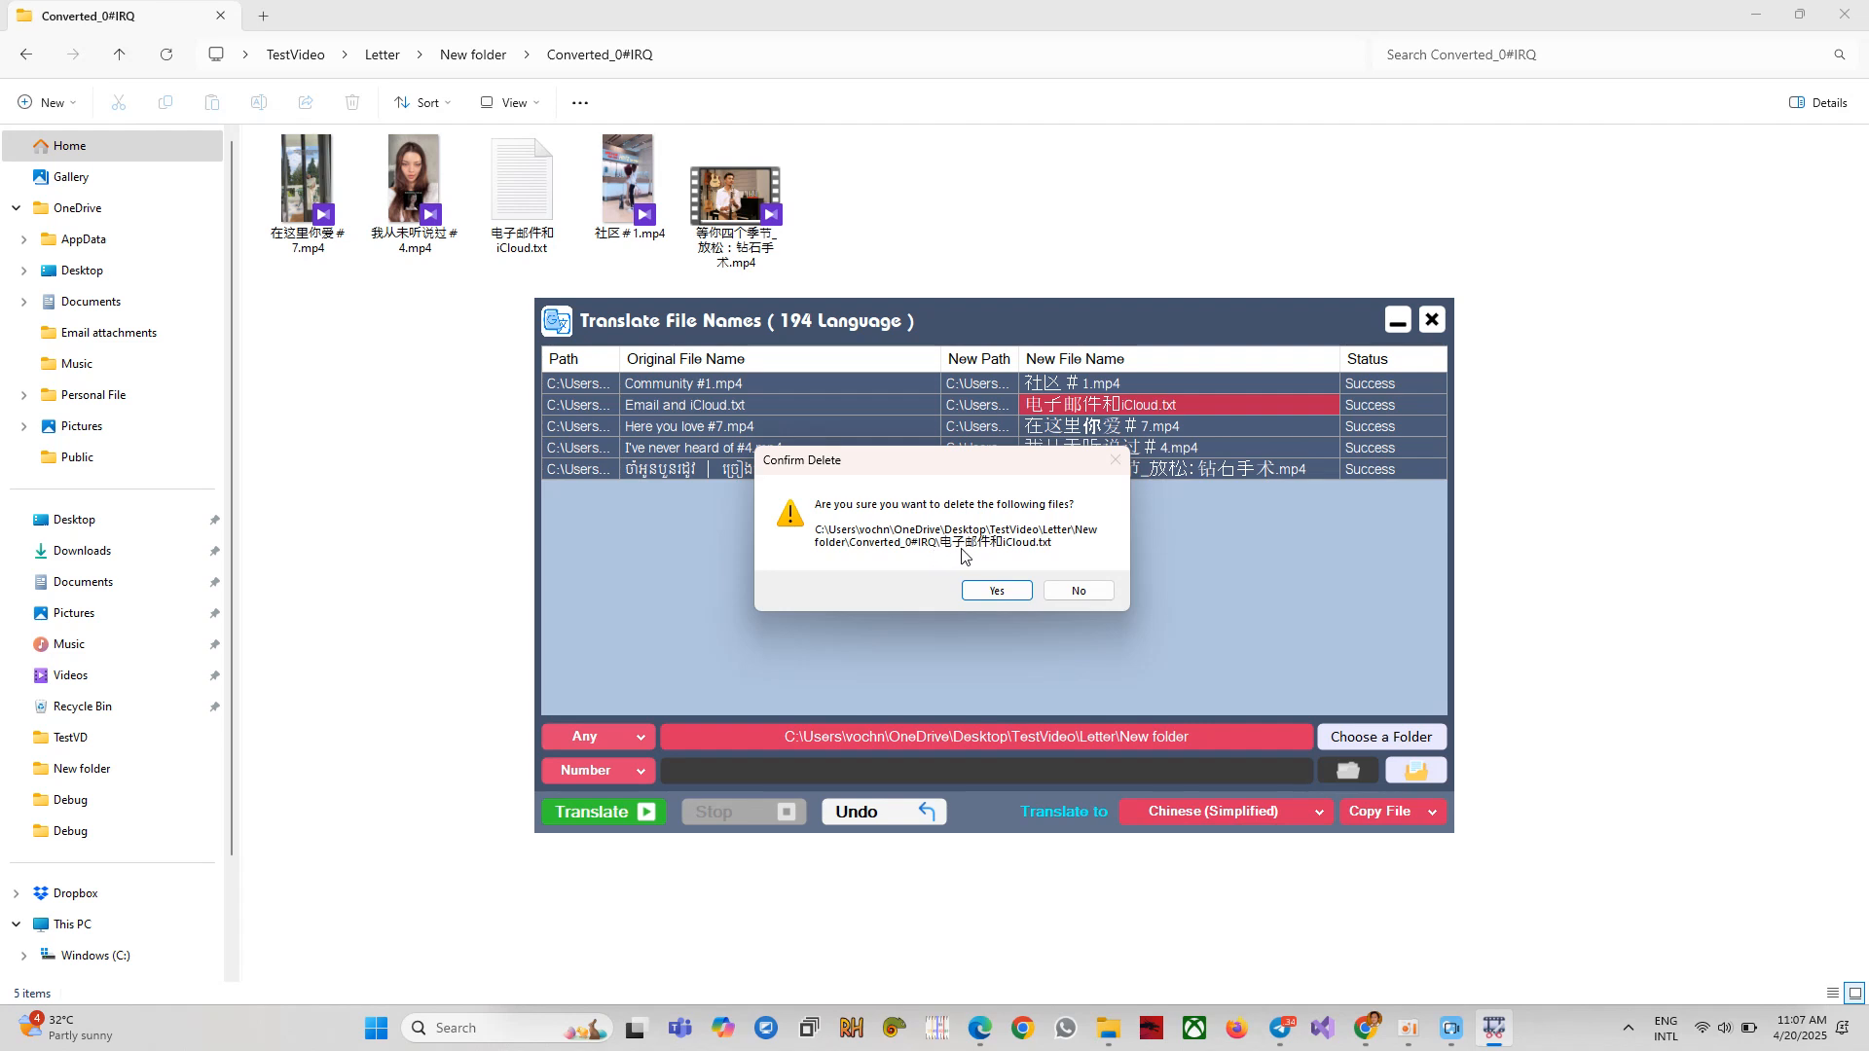
pyautogui.click(996, 592)
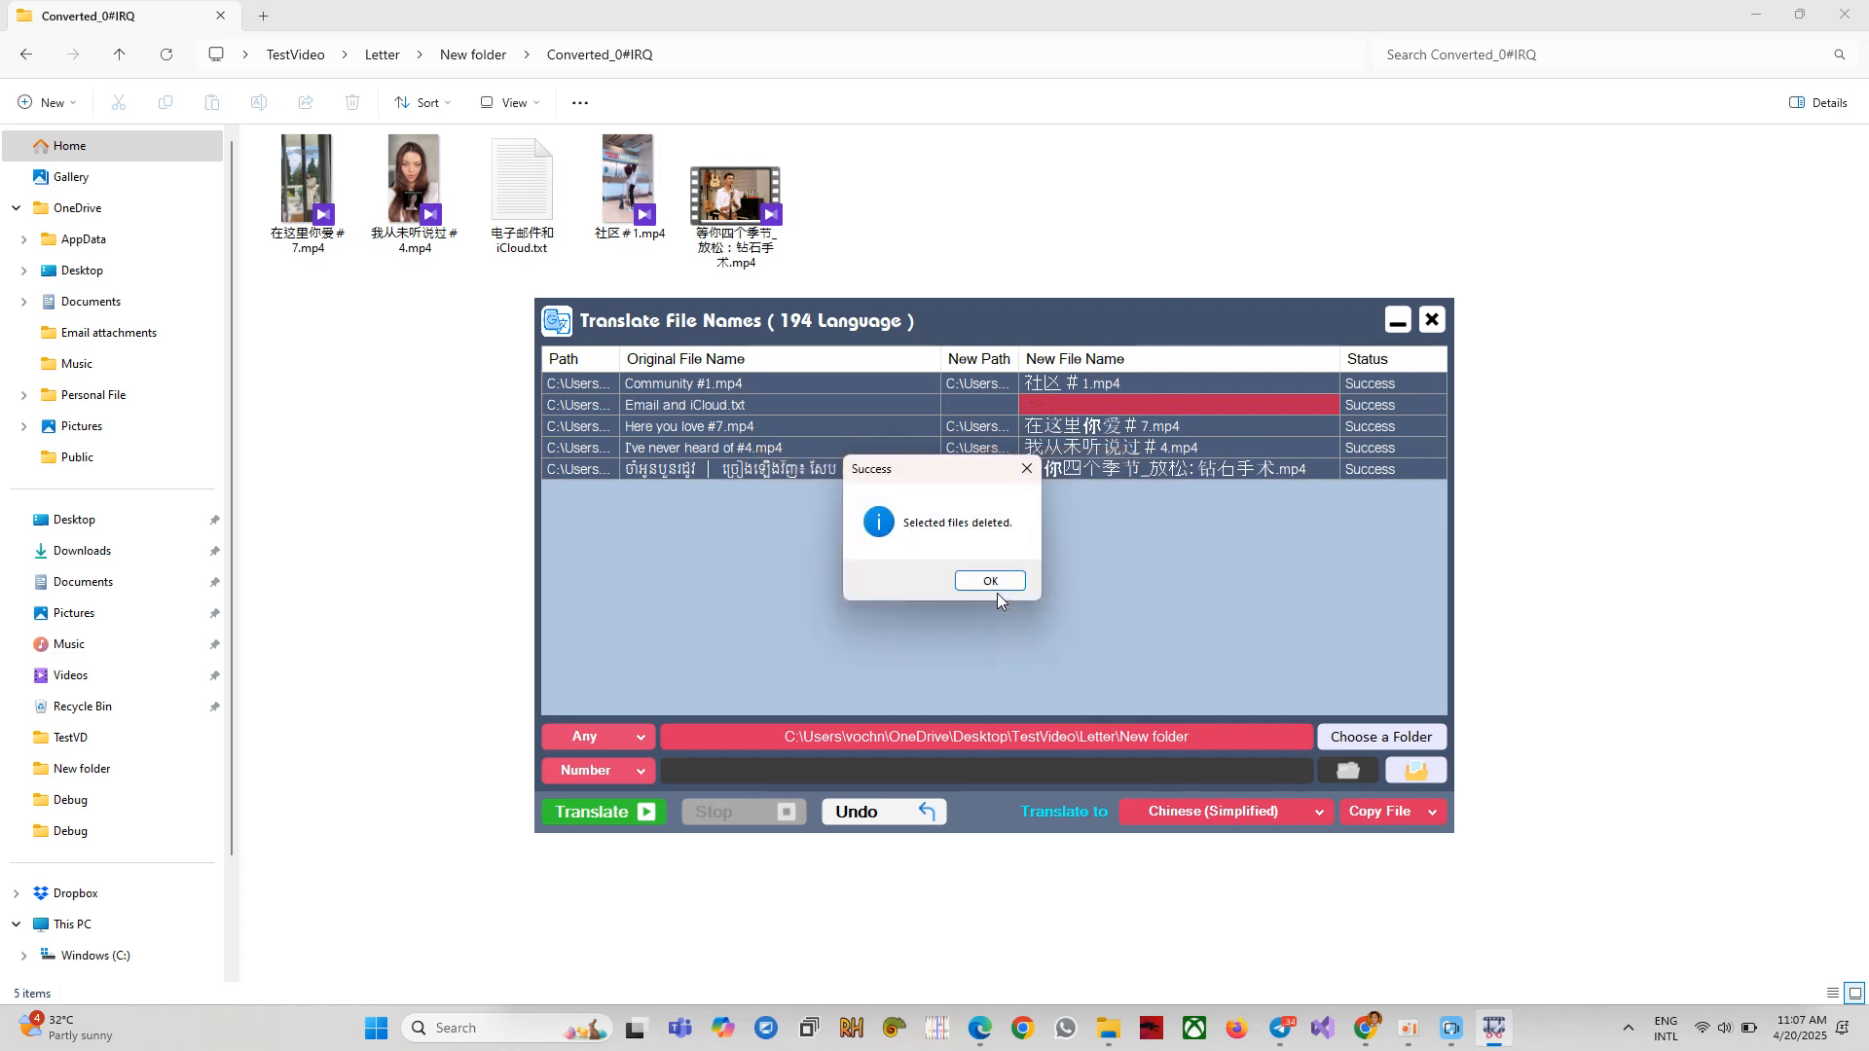
pyautogui.click(993, 580)
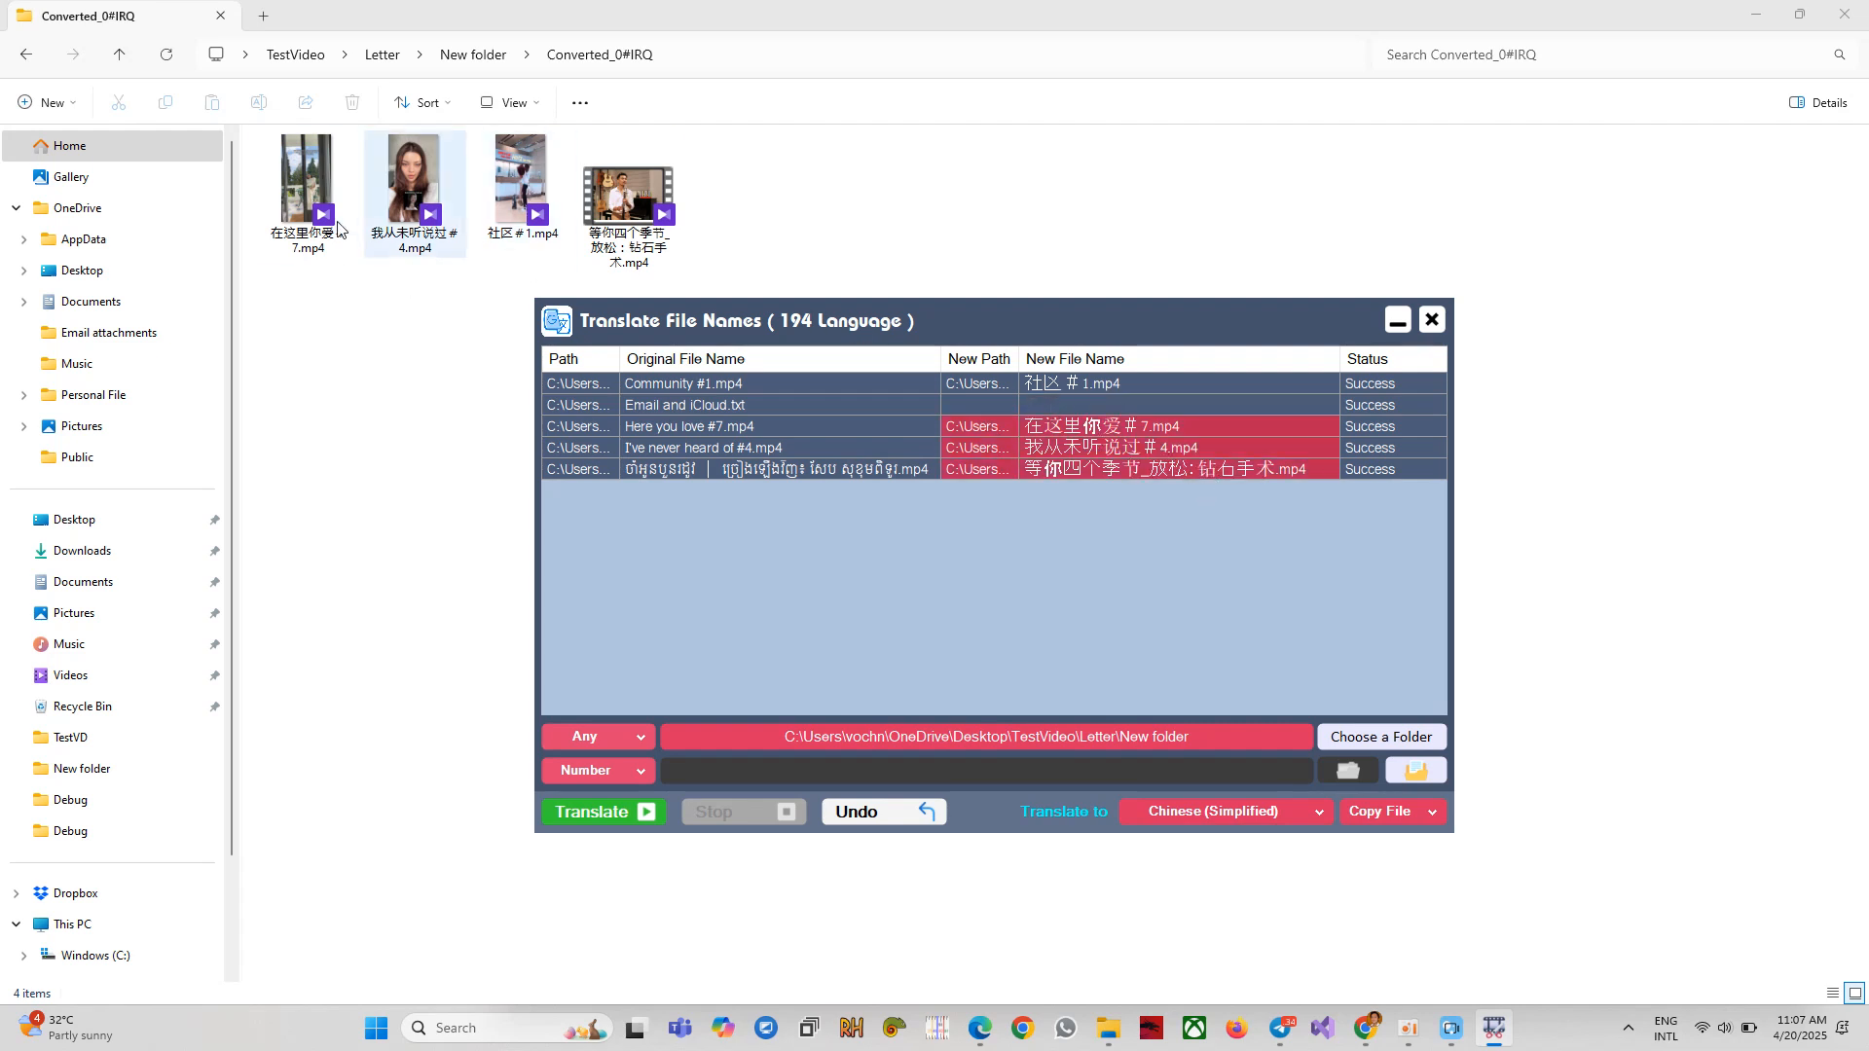
# Select the remaining translated copies' cells, starting a deletion of four copies and then cancelling it.
pyautogui.click(700, 448)
pyautogui.click(590, 448)
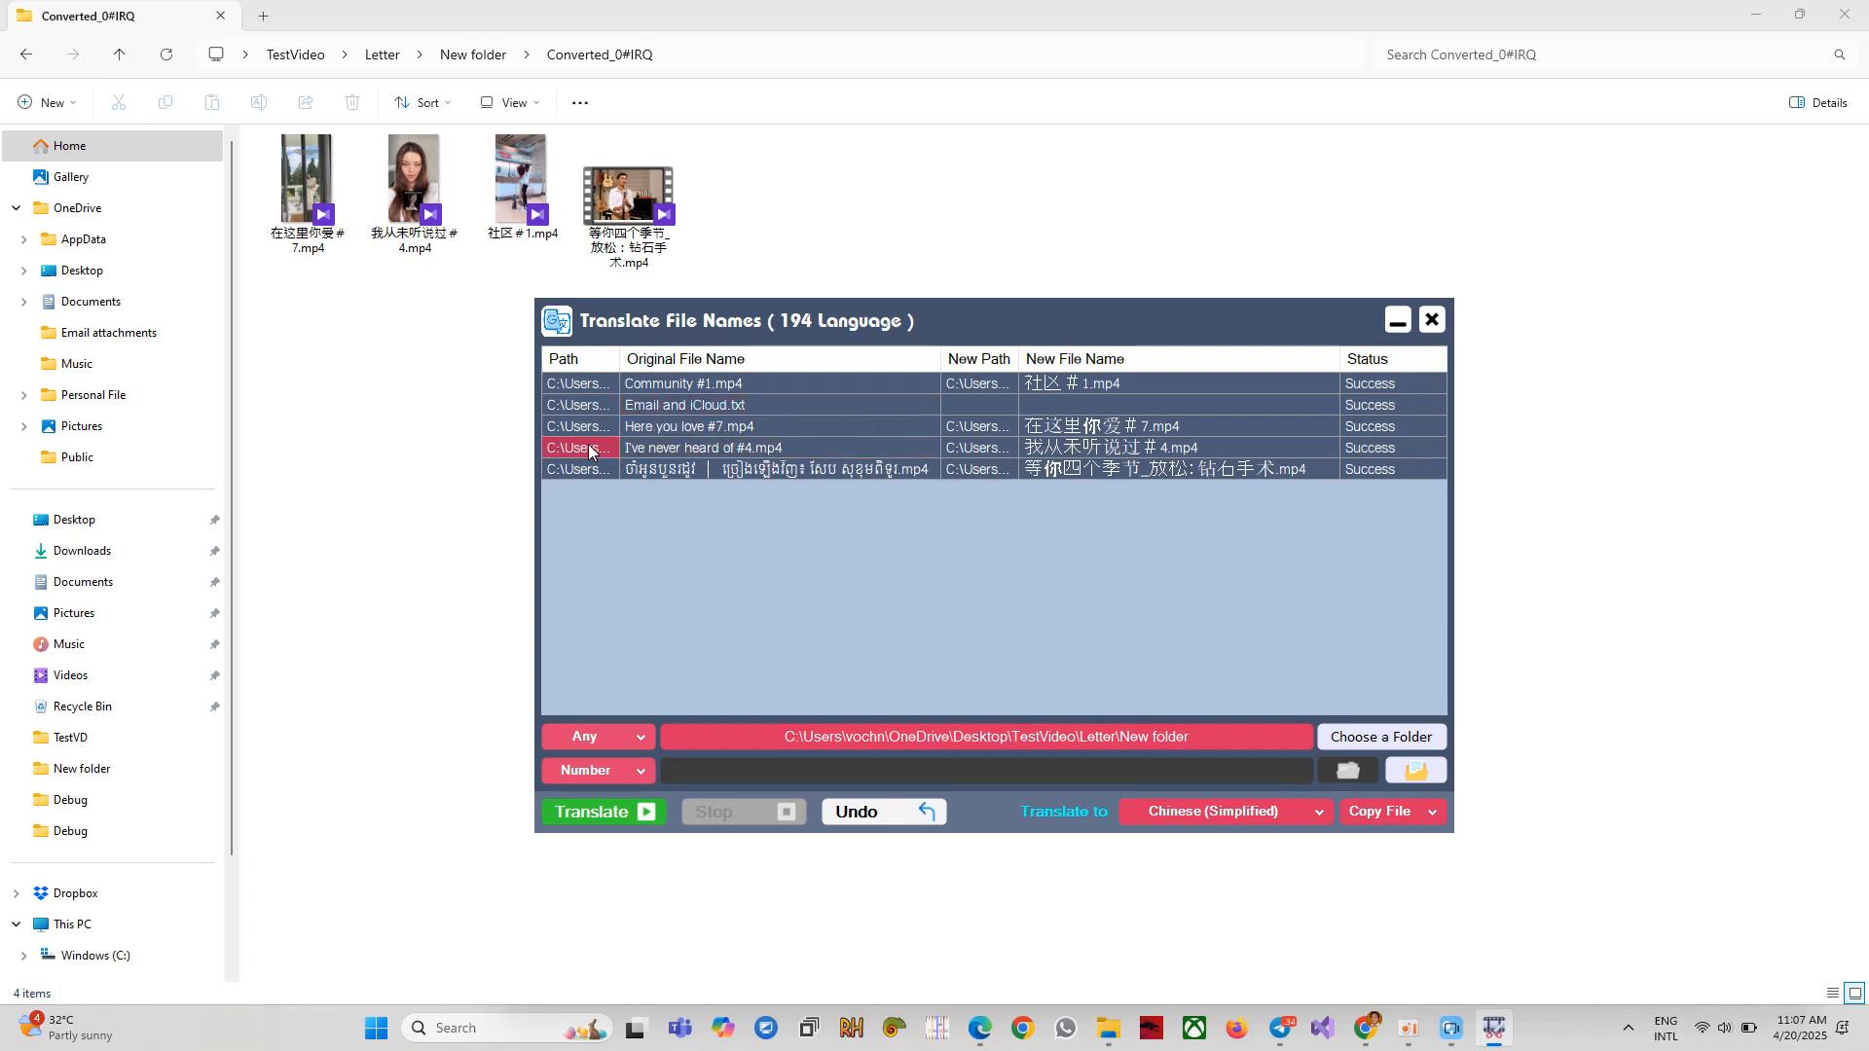
pyautogui.moveTo(1037, 451); pyautogui.dragTo(967, 446)
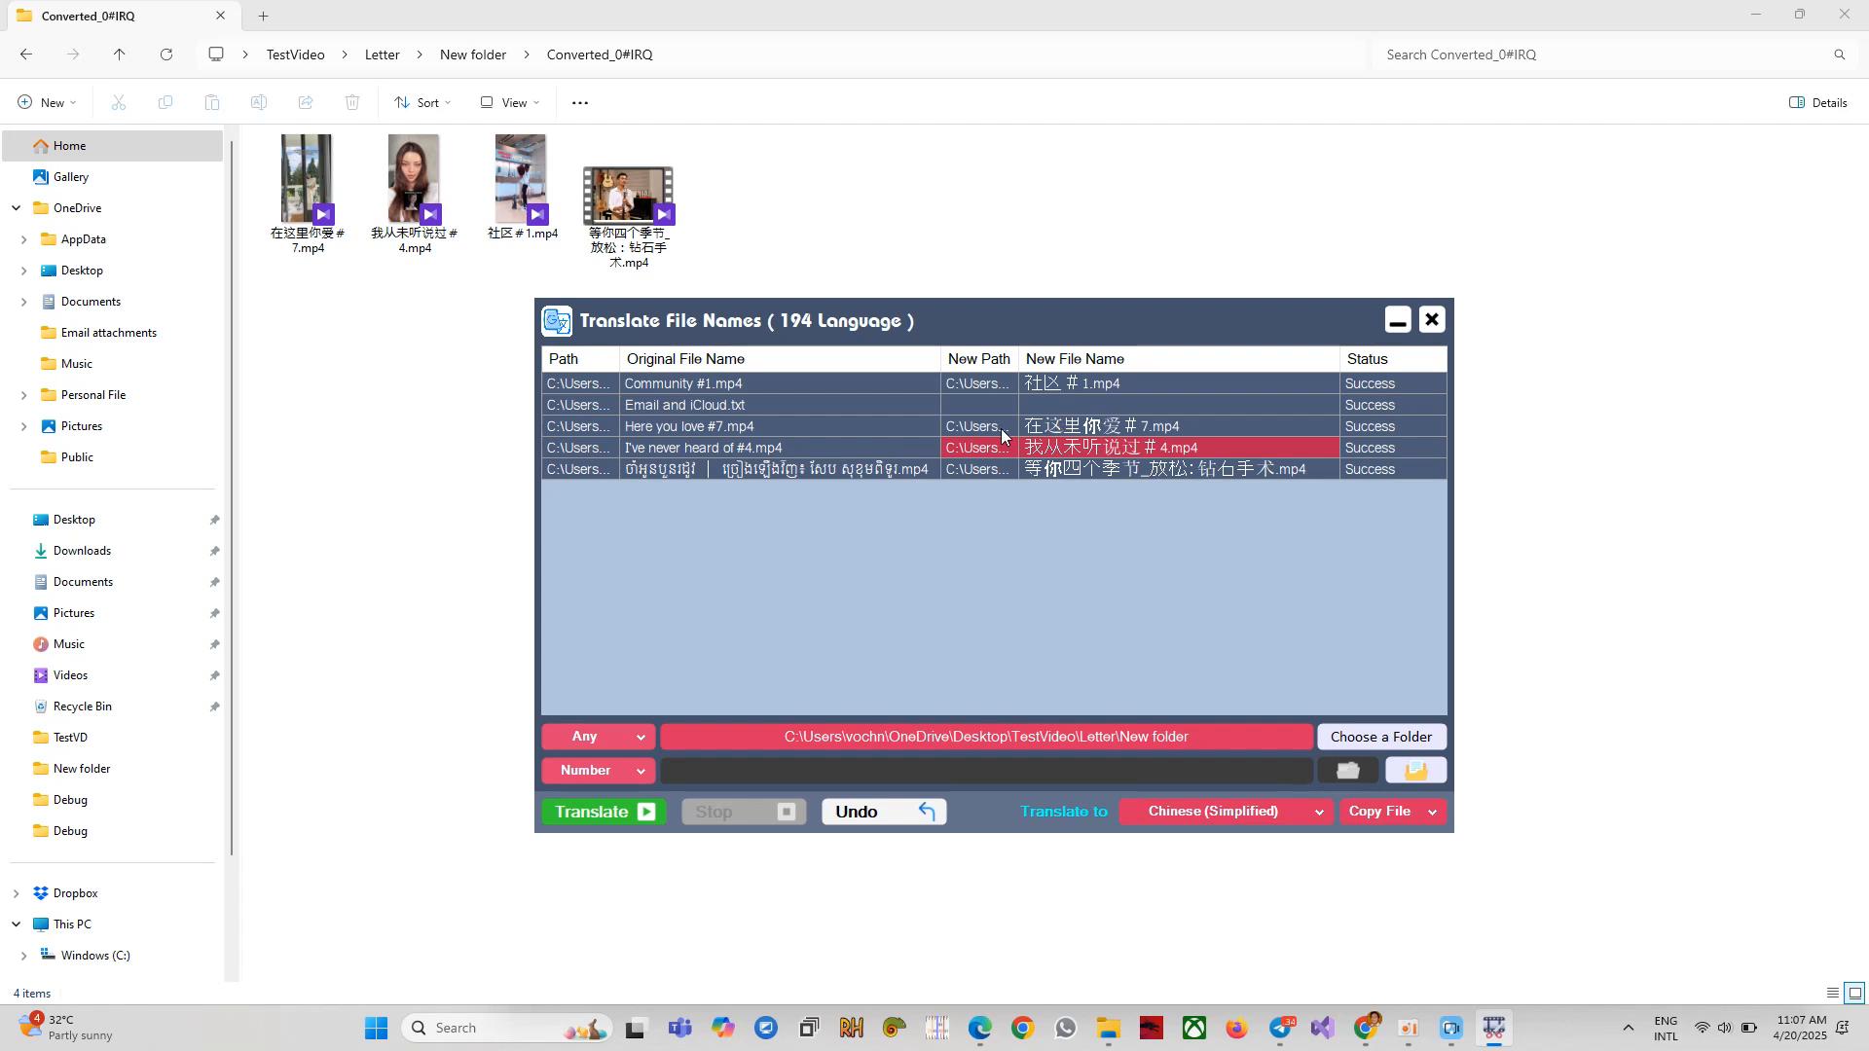
pyautogui.rightClick(980, 453)
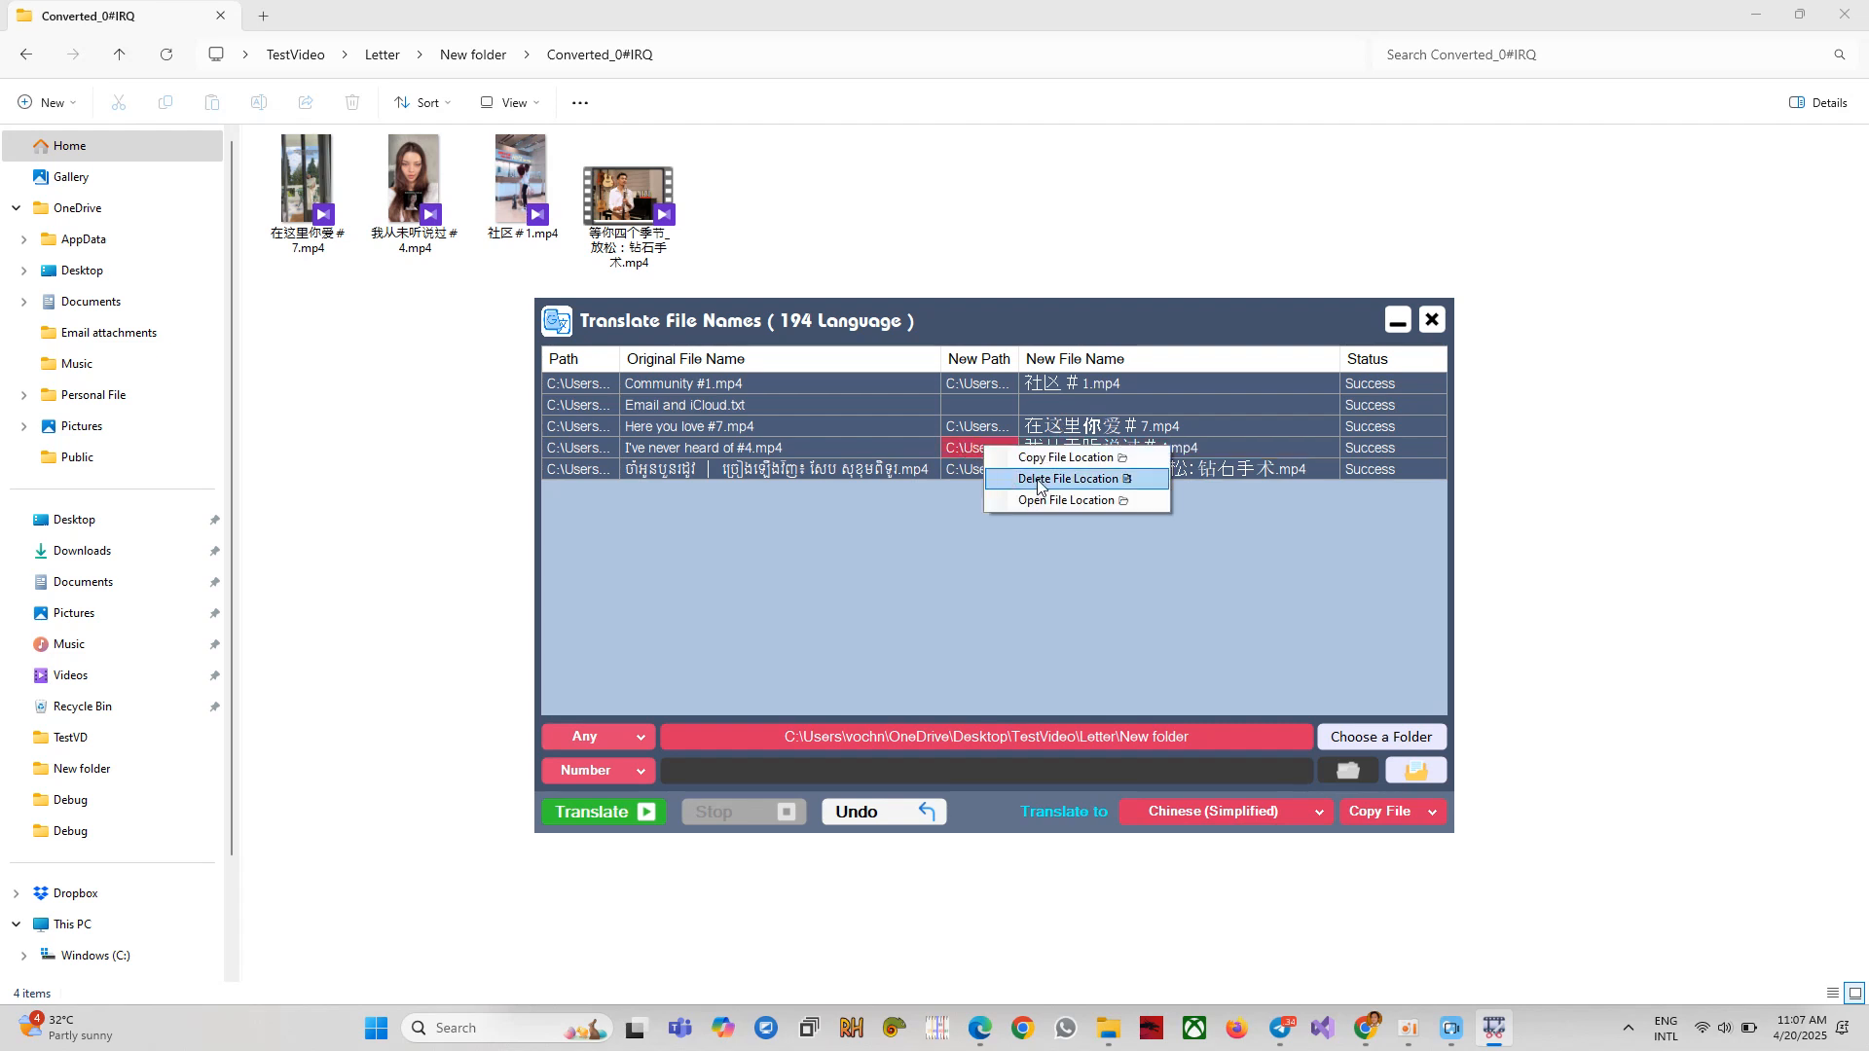
pyautogui.click(1203, 455)
pyautogui.rightClick(1159, 450)
pyautogui.click(1157, 471)
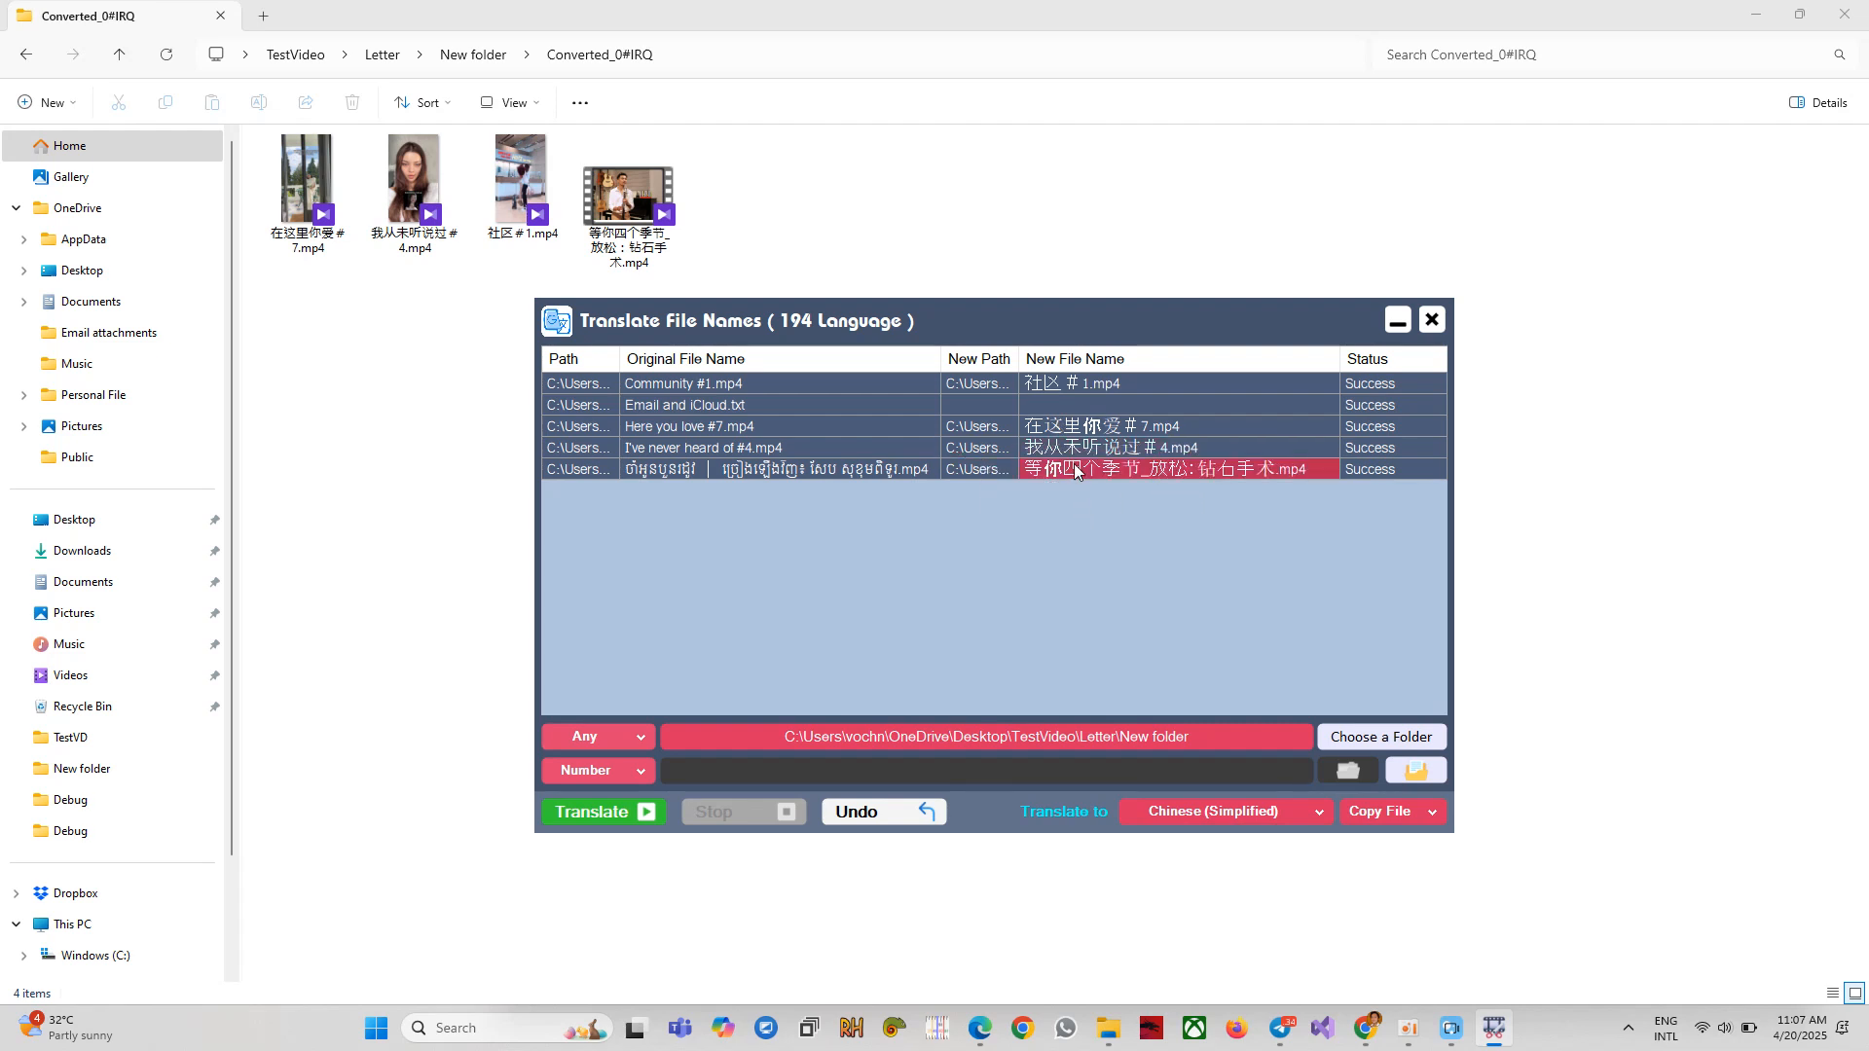
pyautogui.rightClick(1071, 382)
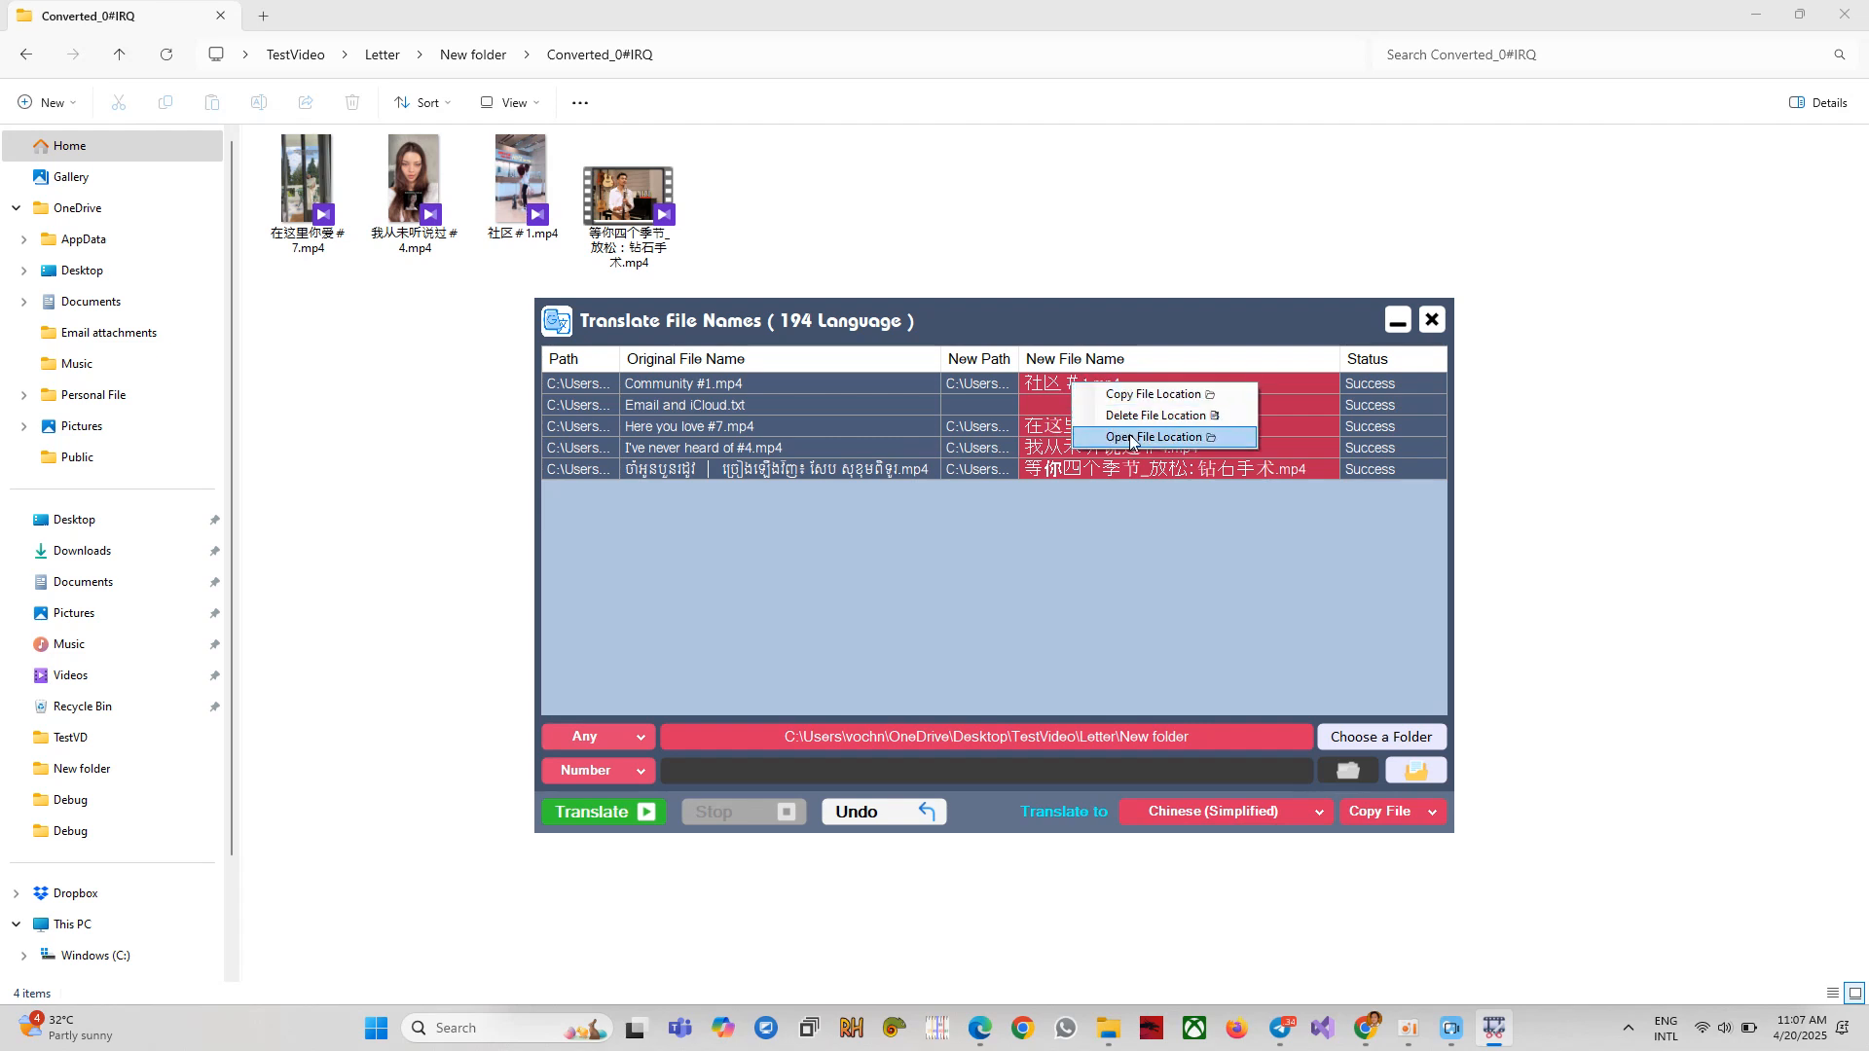
pyautogui.click(1134, 414)
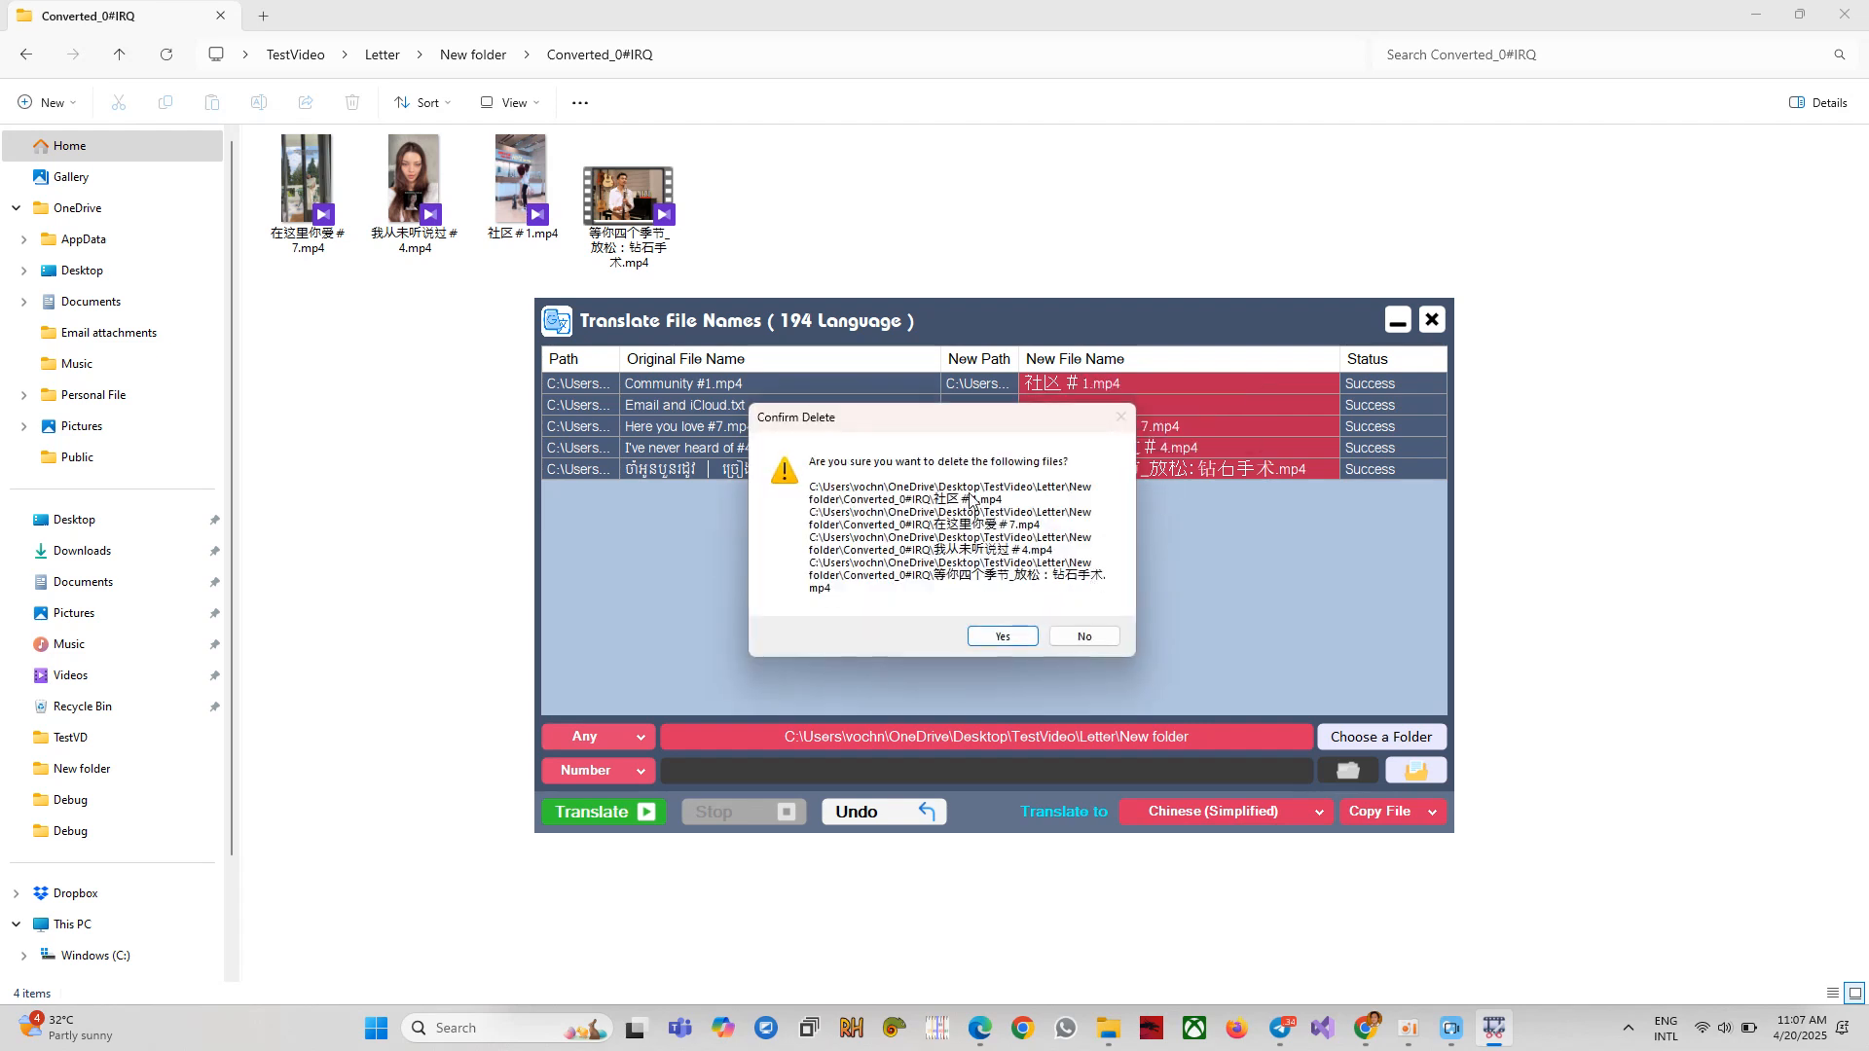
pyautogui.click(1079, 637)
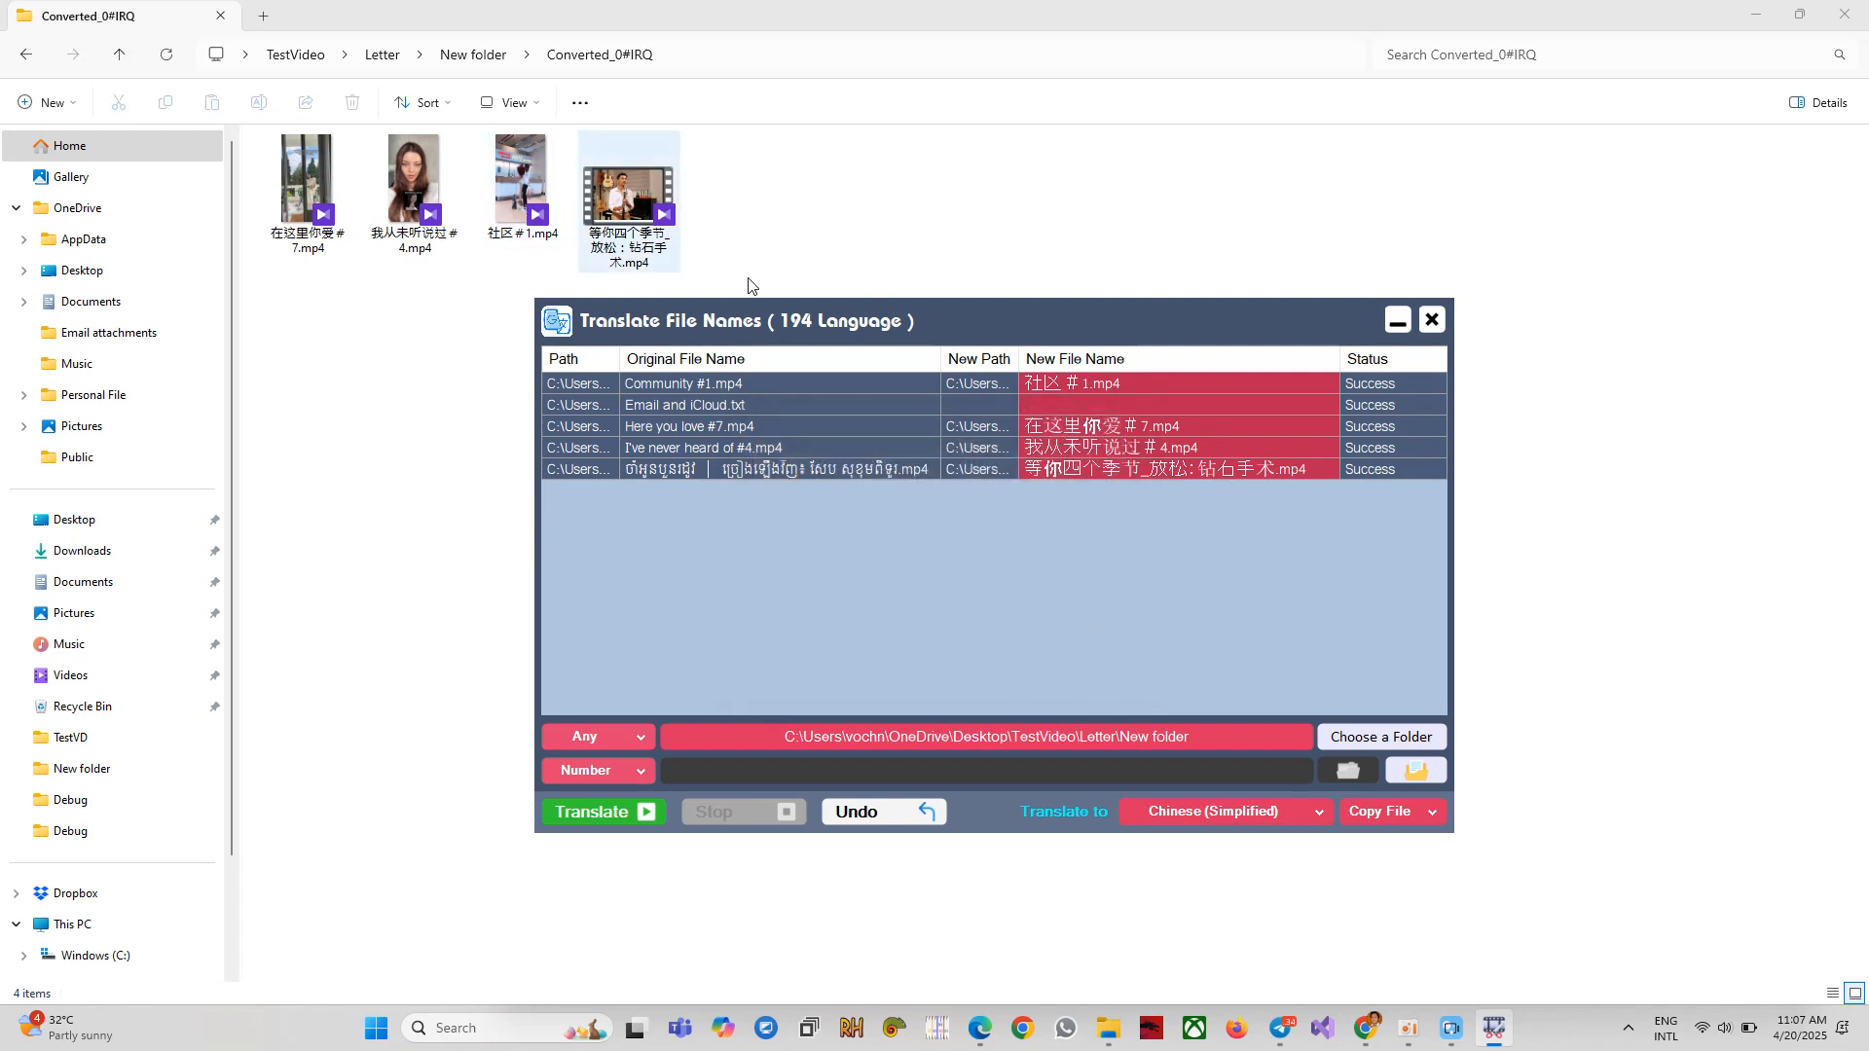
# Delete the four remaining translated copies, leaving Converted_0#IRQ empty.
pyautogui.rightClick(1149, 443)
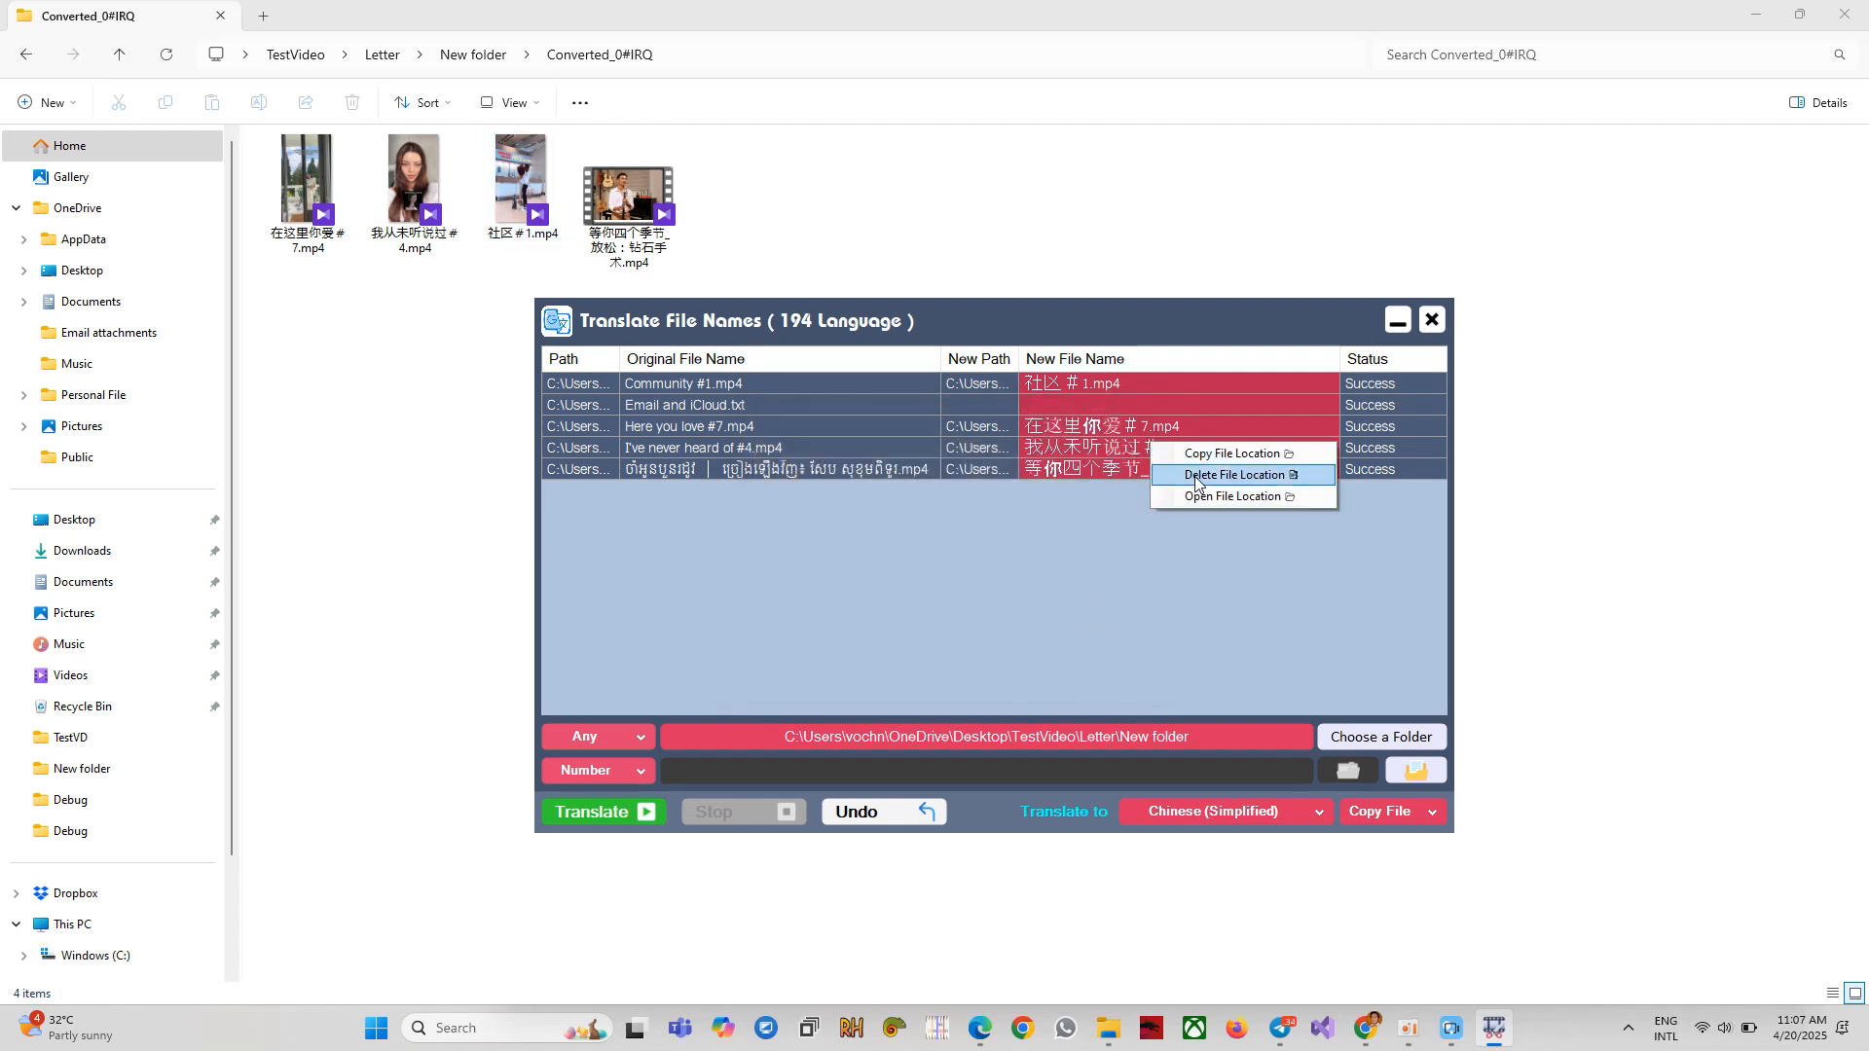
pyautogui.click(1196, 476)
pyautogui.click(1012, 633)
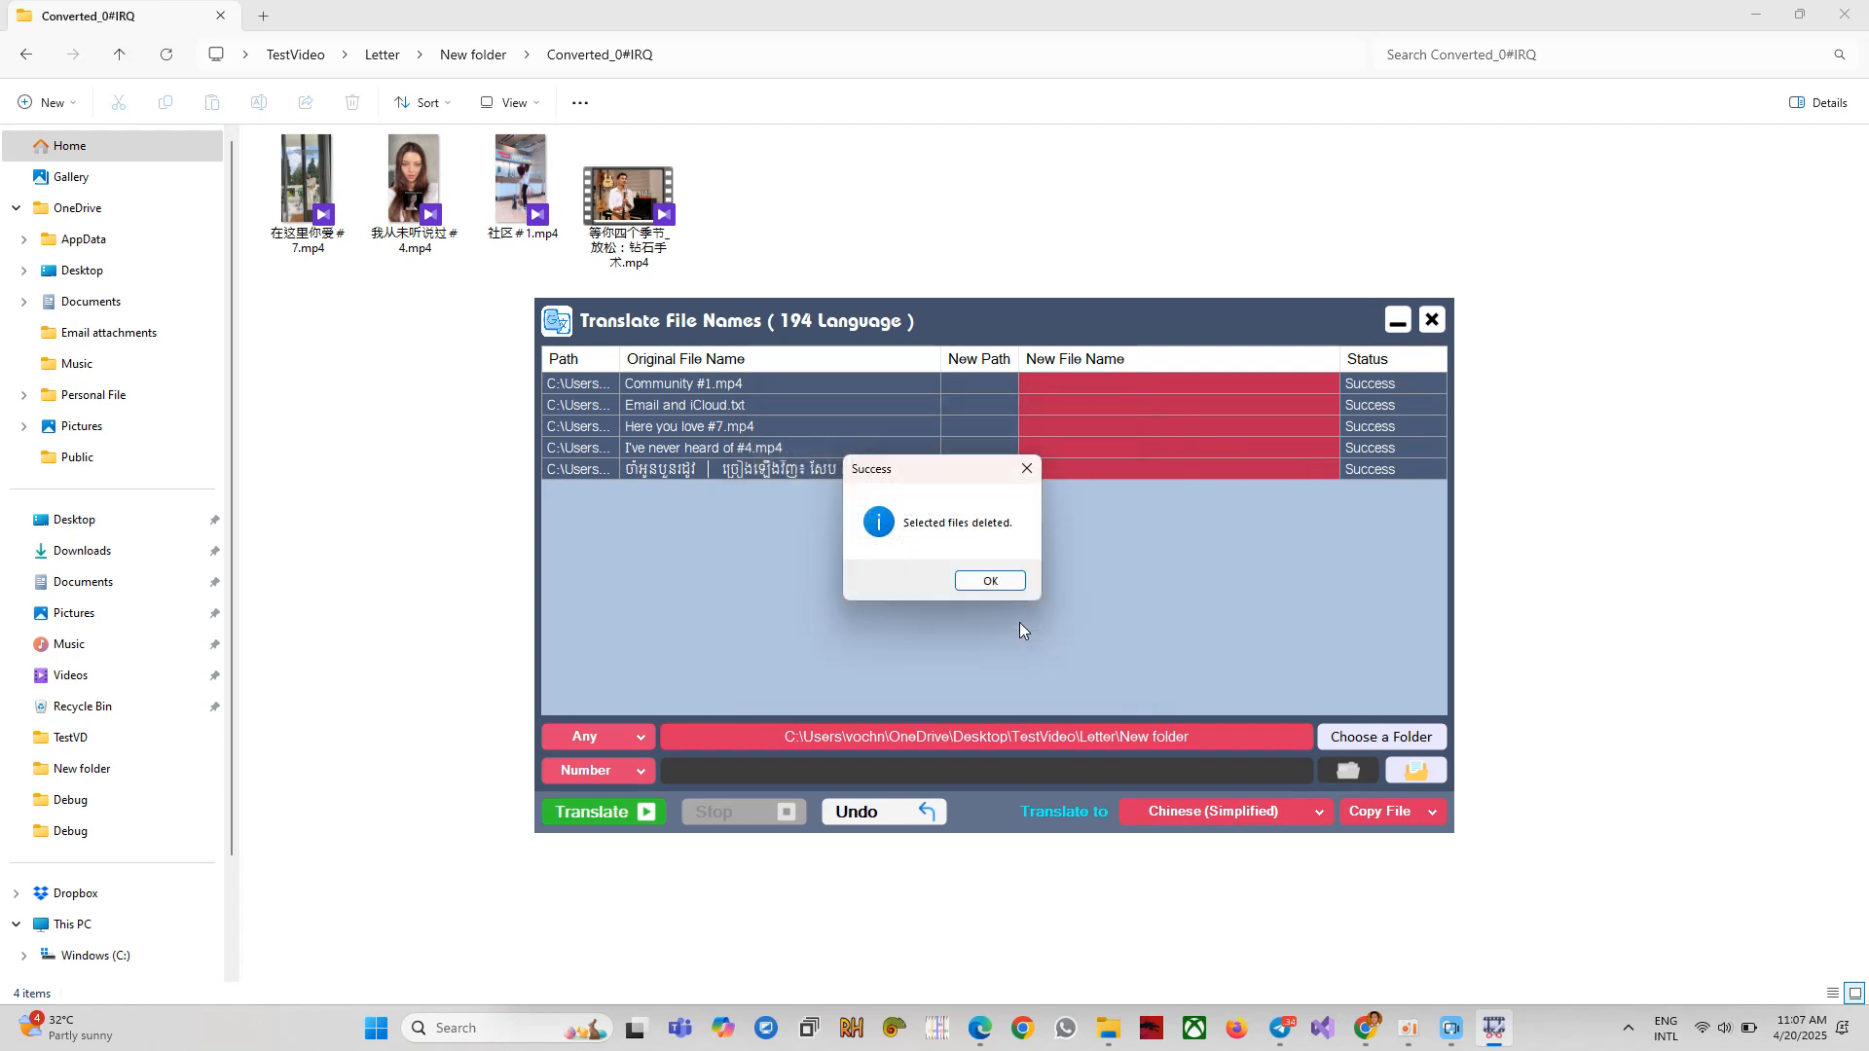
pyautogui.click(990, 581)
pyautogui.click(1223, 425)
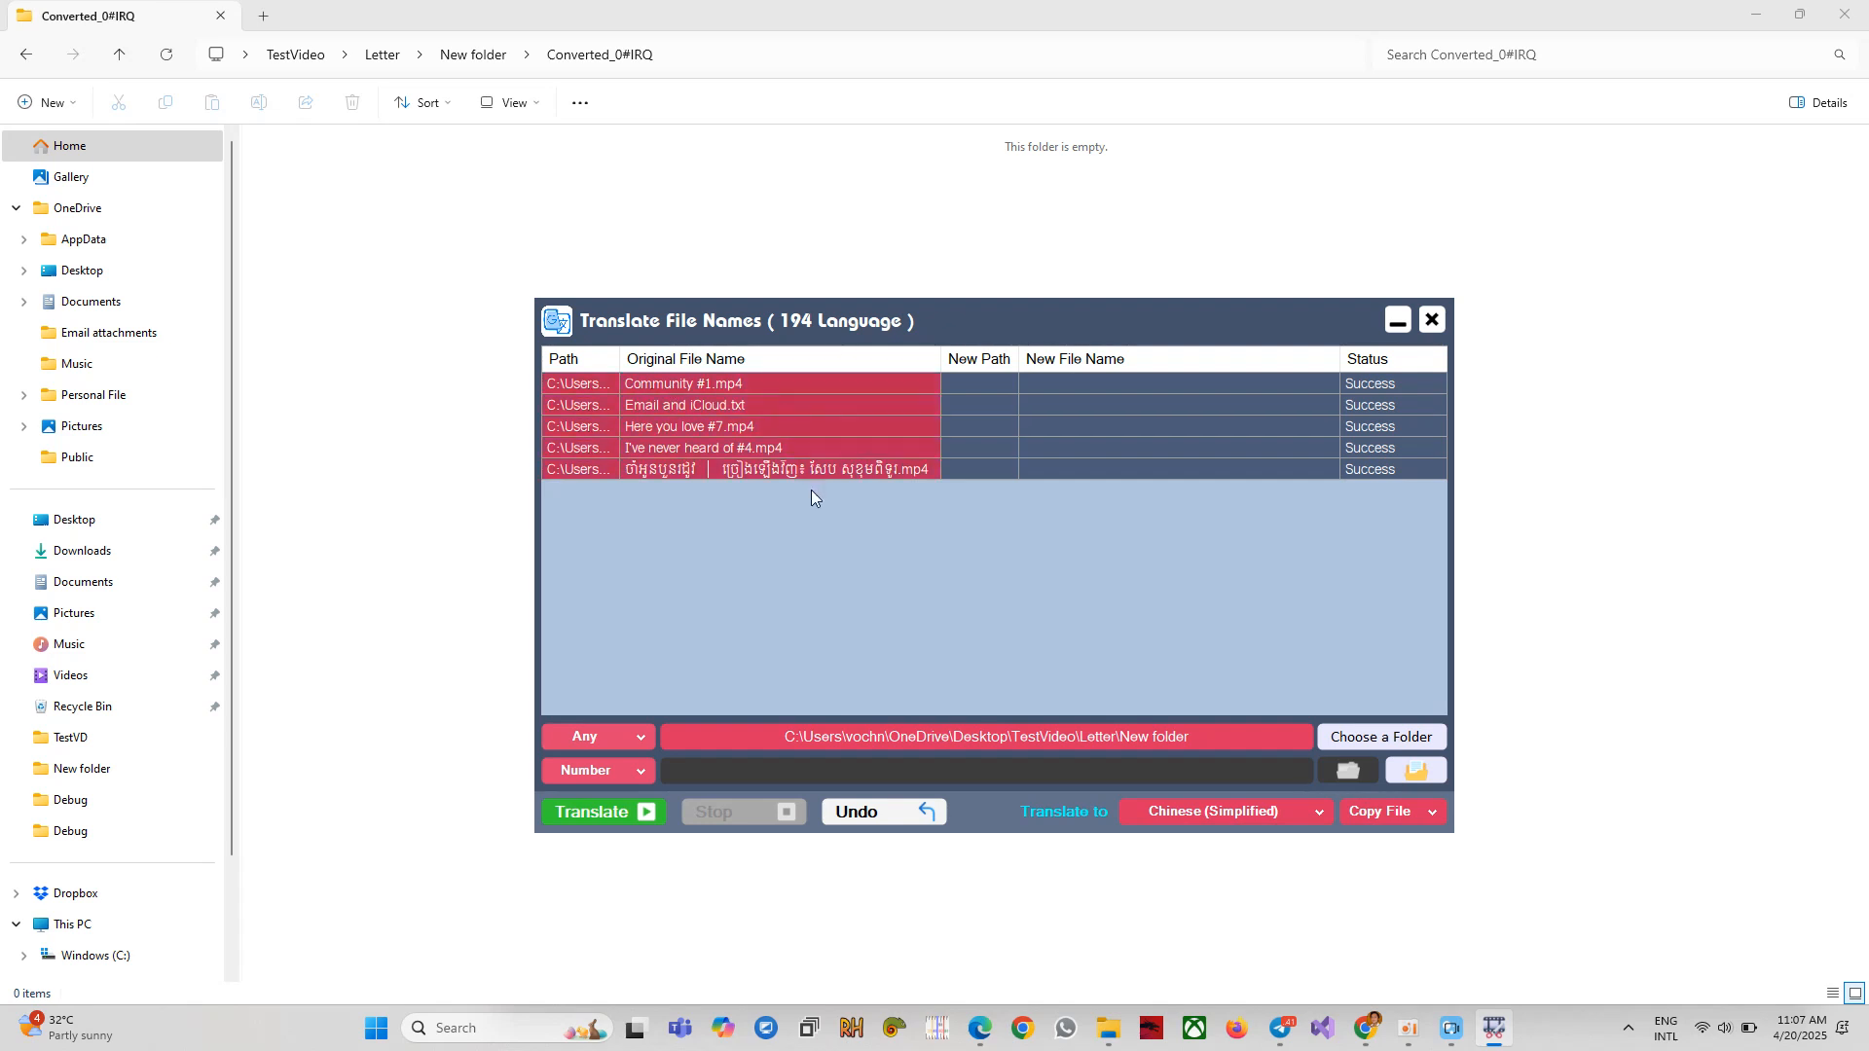
# Show the original Email and iCloud.txt file's folder in Explorer, then close it.
pyautogui.click(683, 408)
pyautogui.rightClick(714, 405)
pyautogui.click(769, 457)
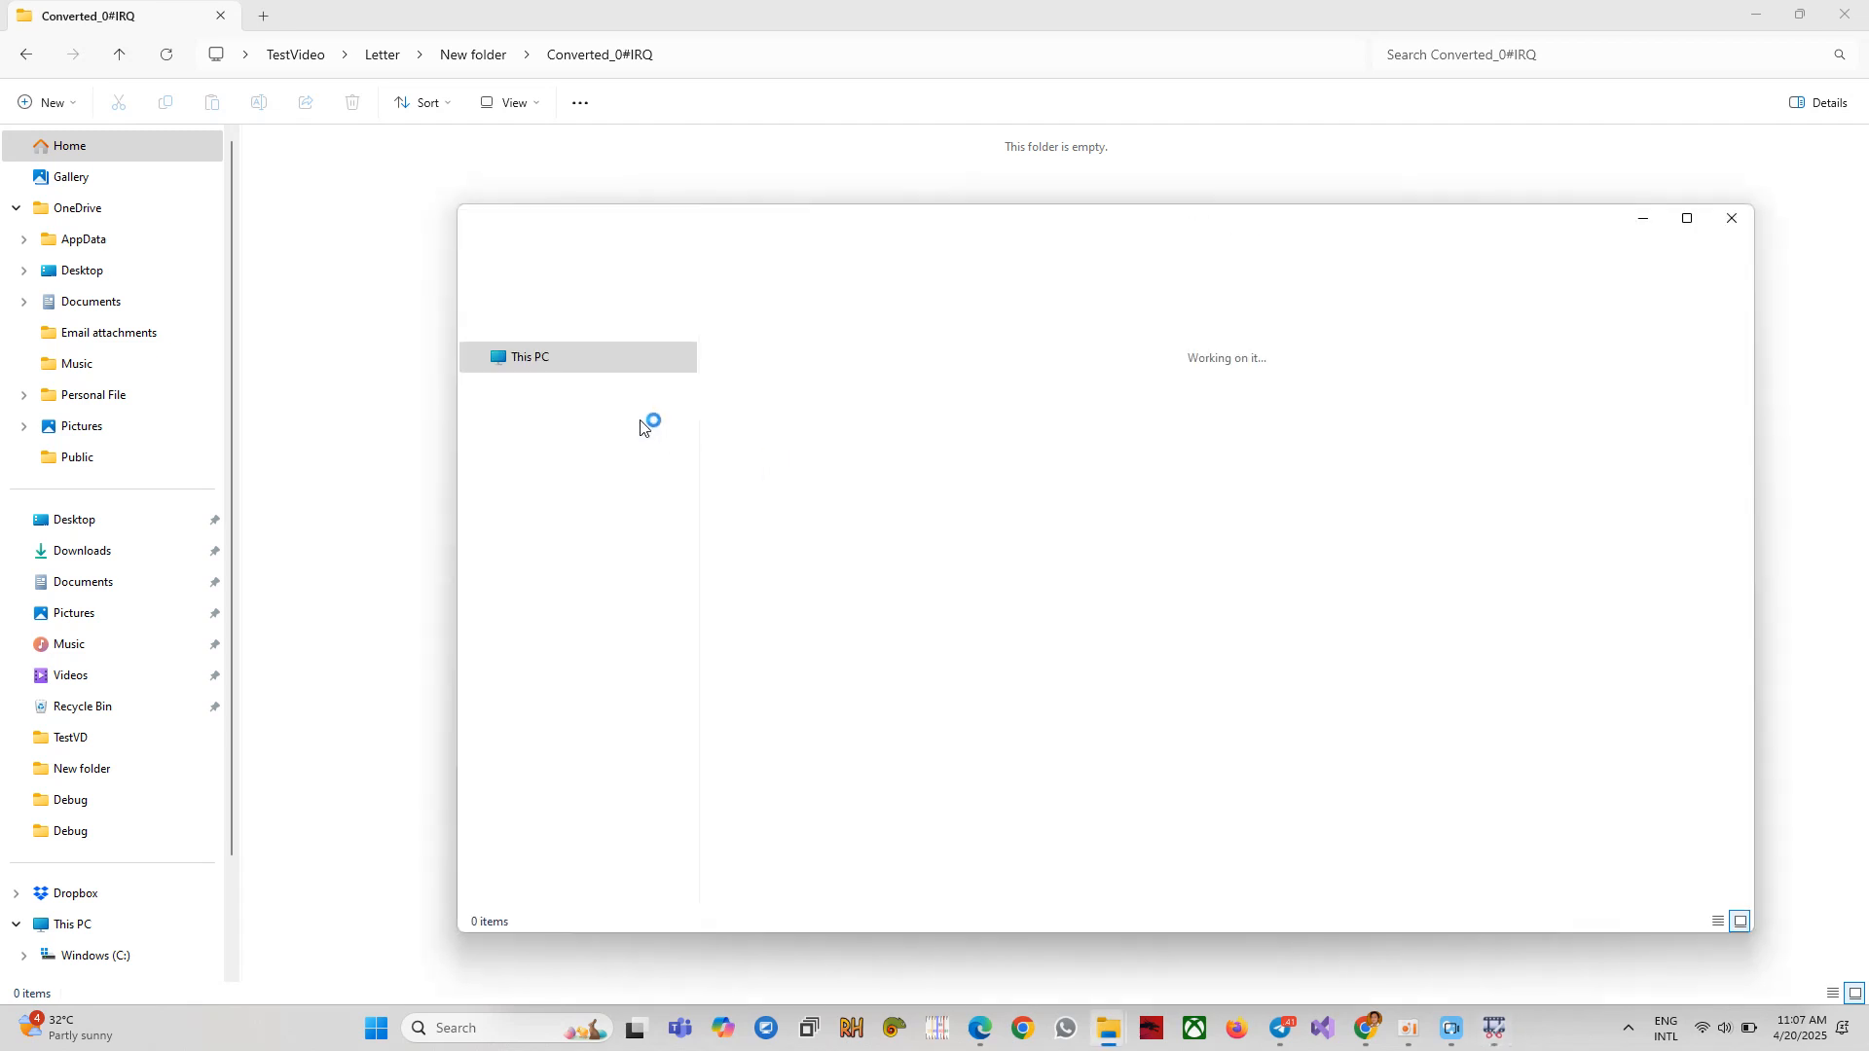
pyautogui.click(1731, 219)
# Select all five original rows and copy their file locations to the clipboard.
pyautogui.keyDown('ctrl'); pyautogui.click(716, 387); pyautogui.keyUp('ctrl')
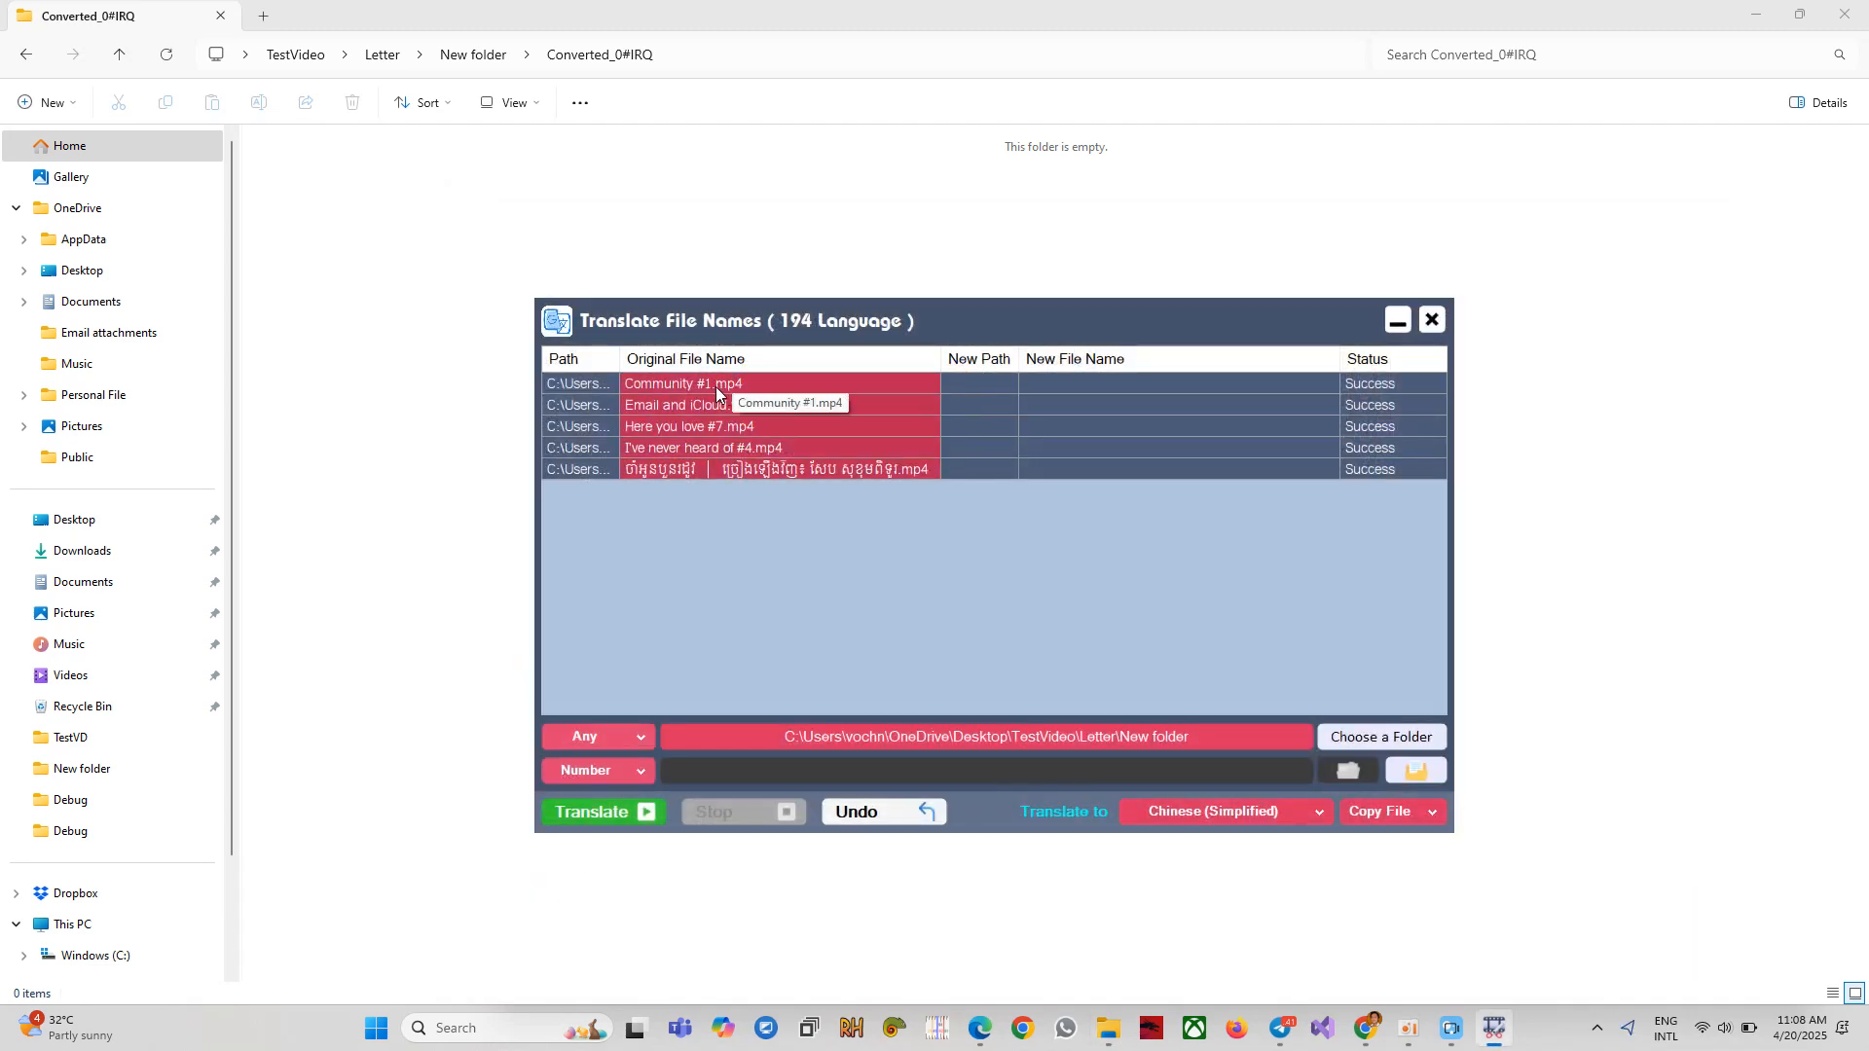
pyautogui.rightClick(716, 382)
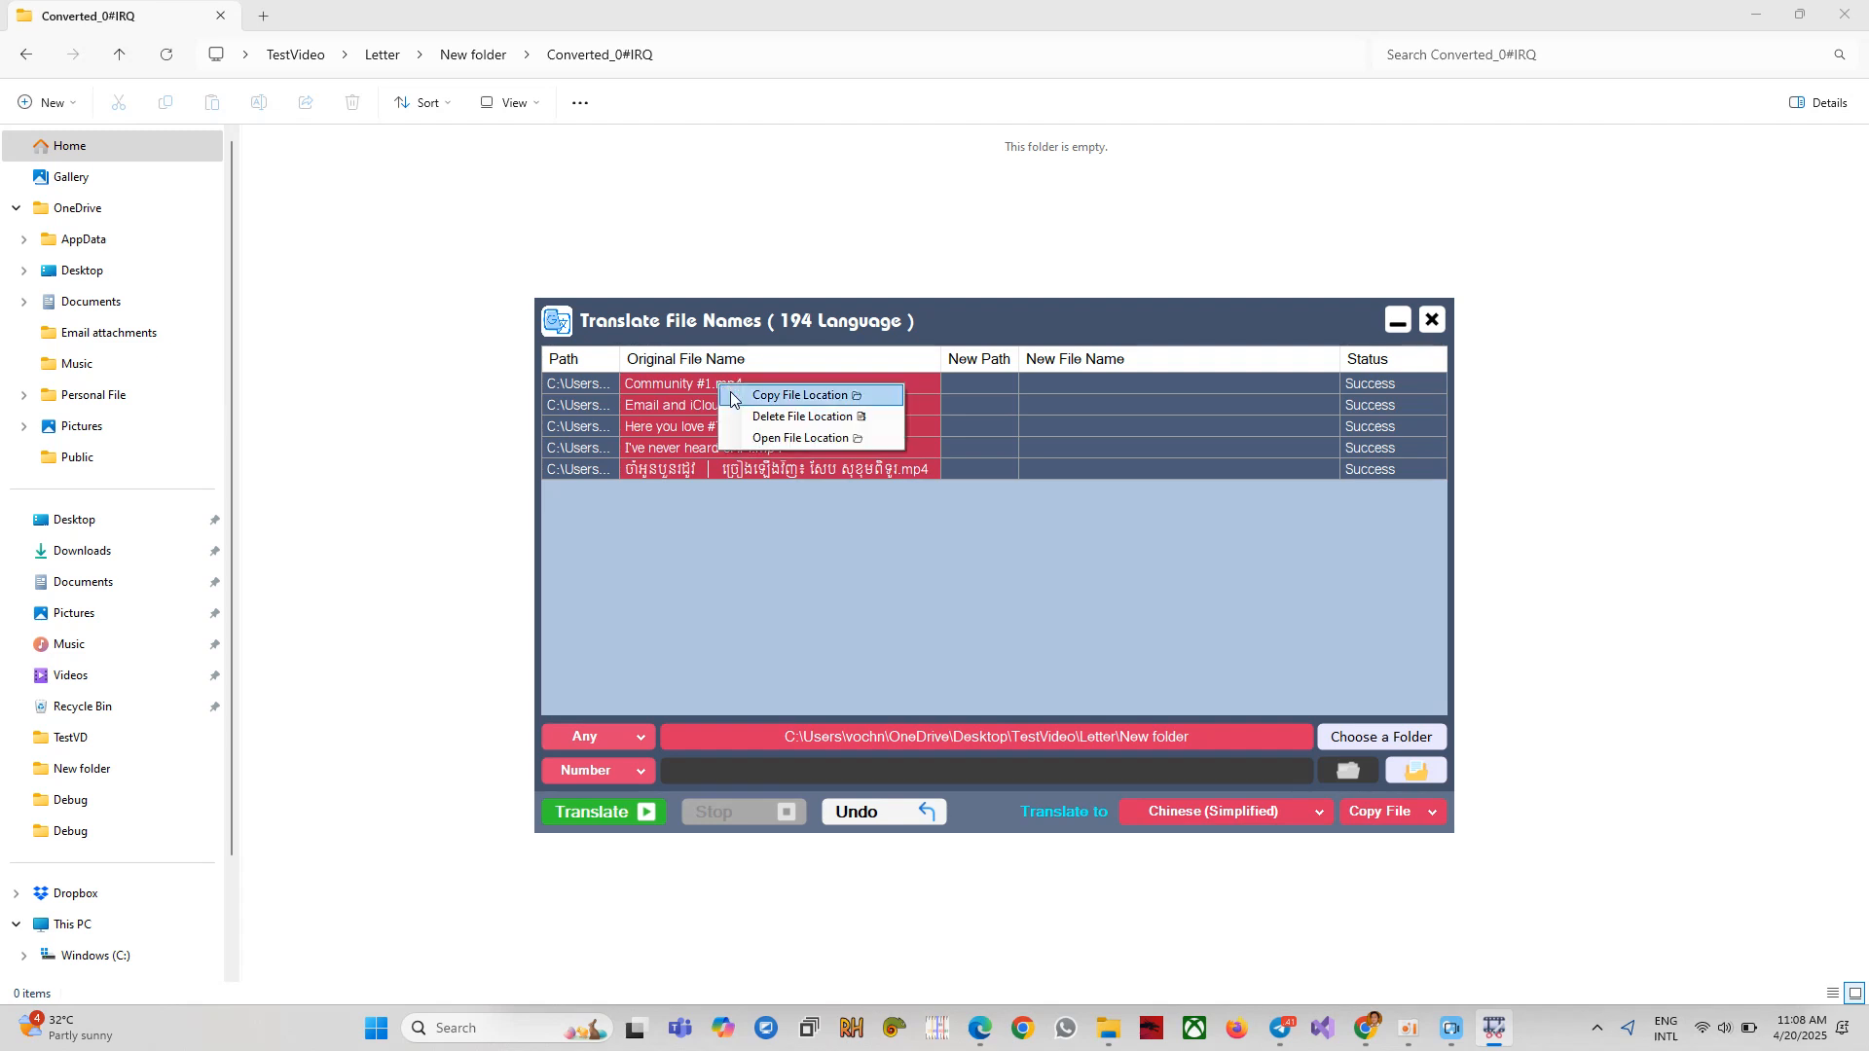
pyautogui.click(784, 397)
pyautogui.click(976, 582)
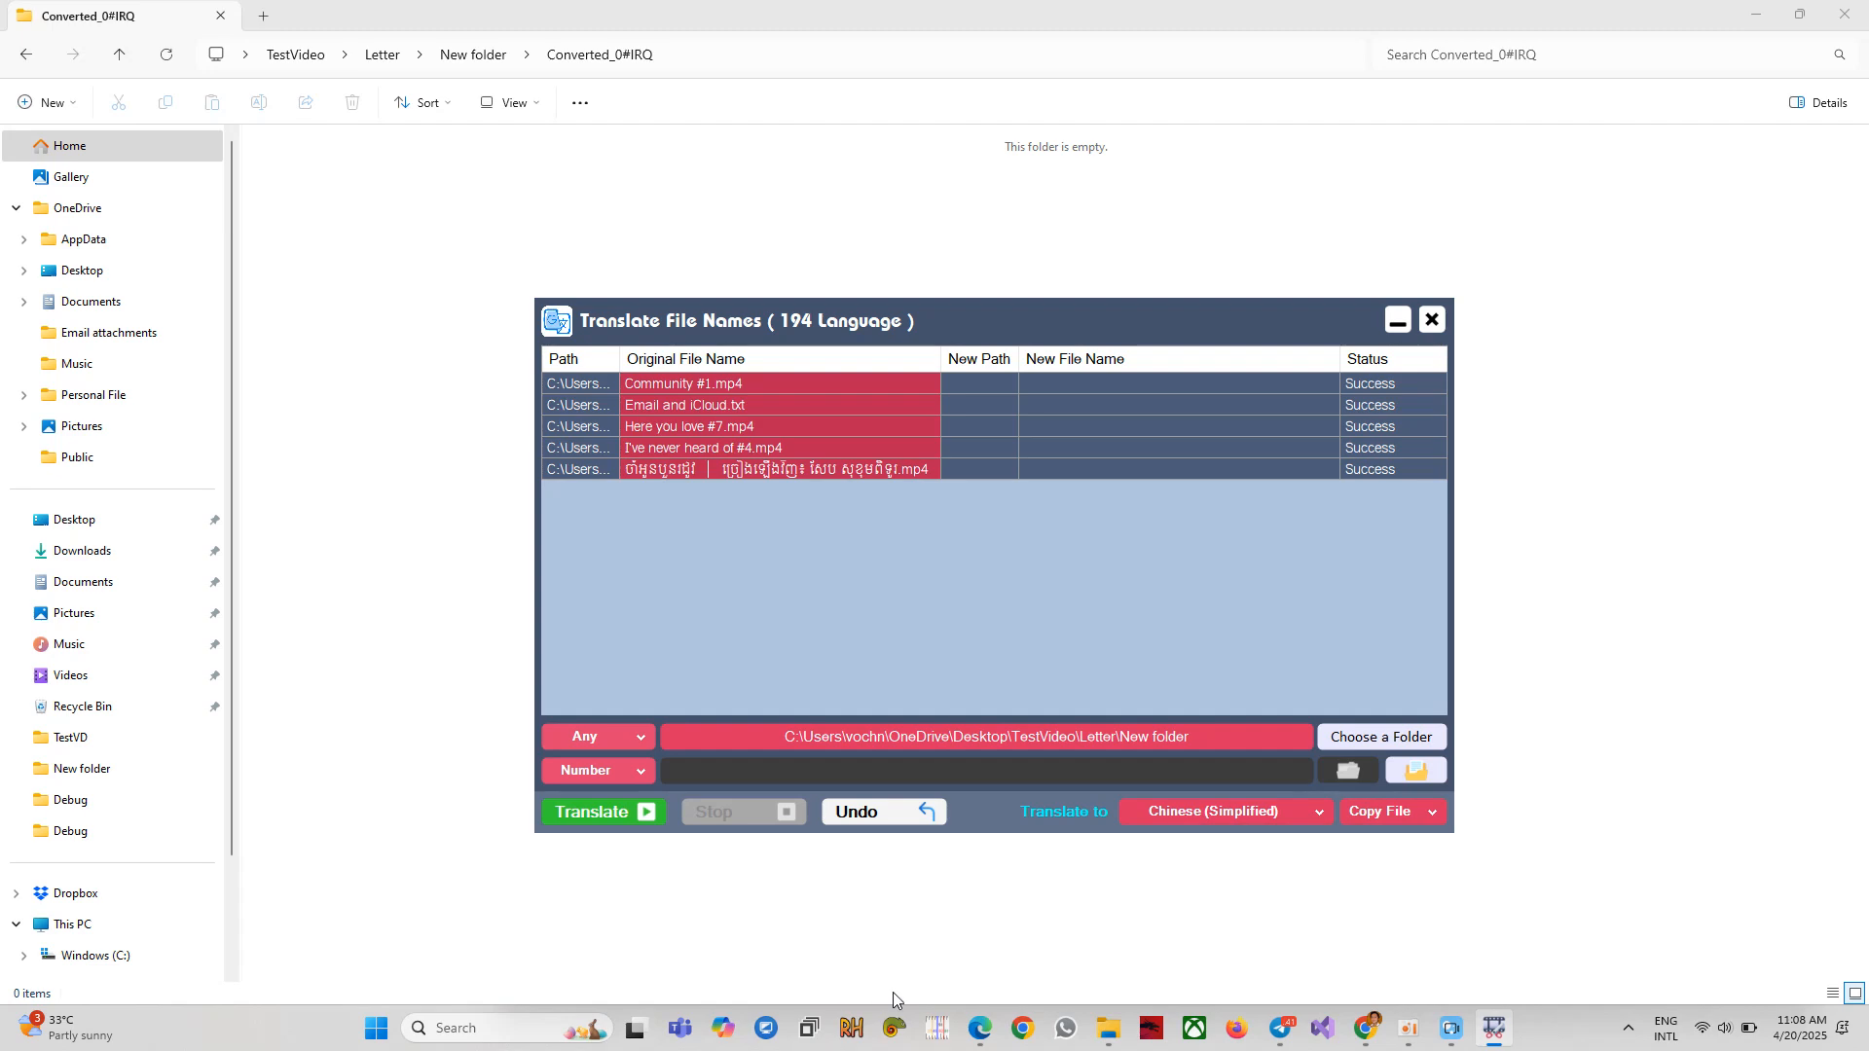
pyautogui.click(483, 1026)
# Launch Notepad++ and paste the copied file paths into a new document.
pyautogui.click(531, 733)
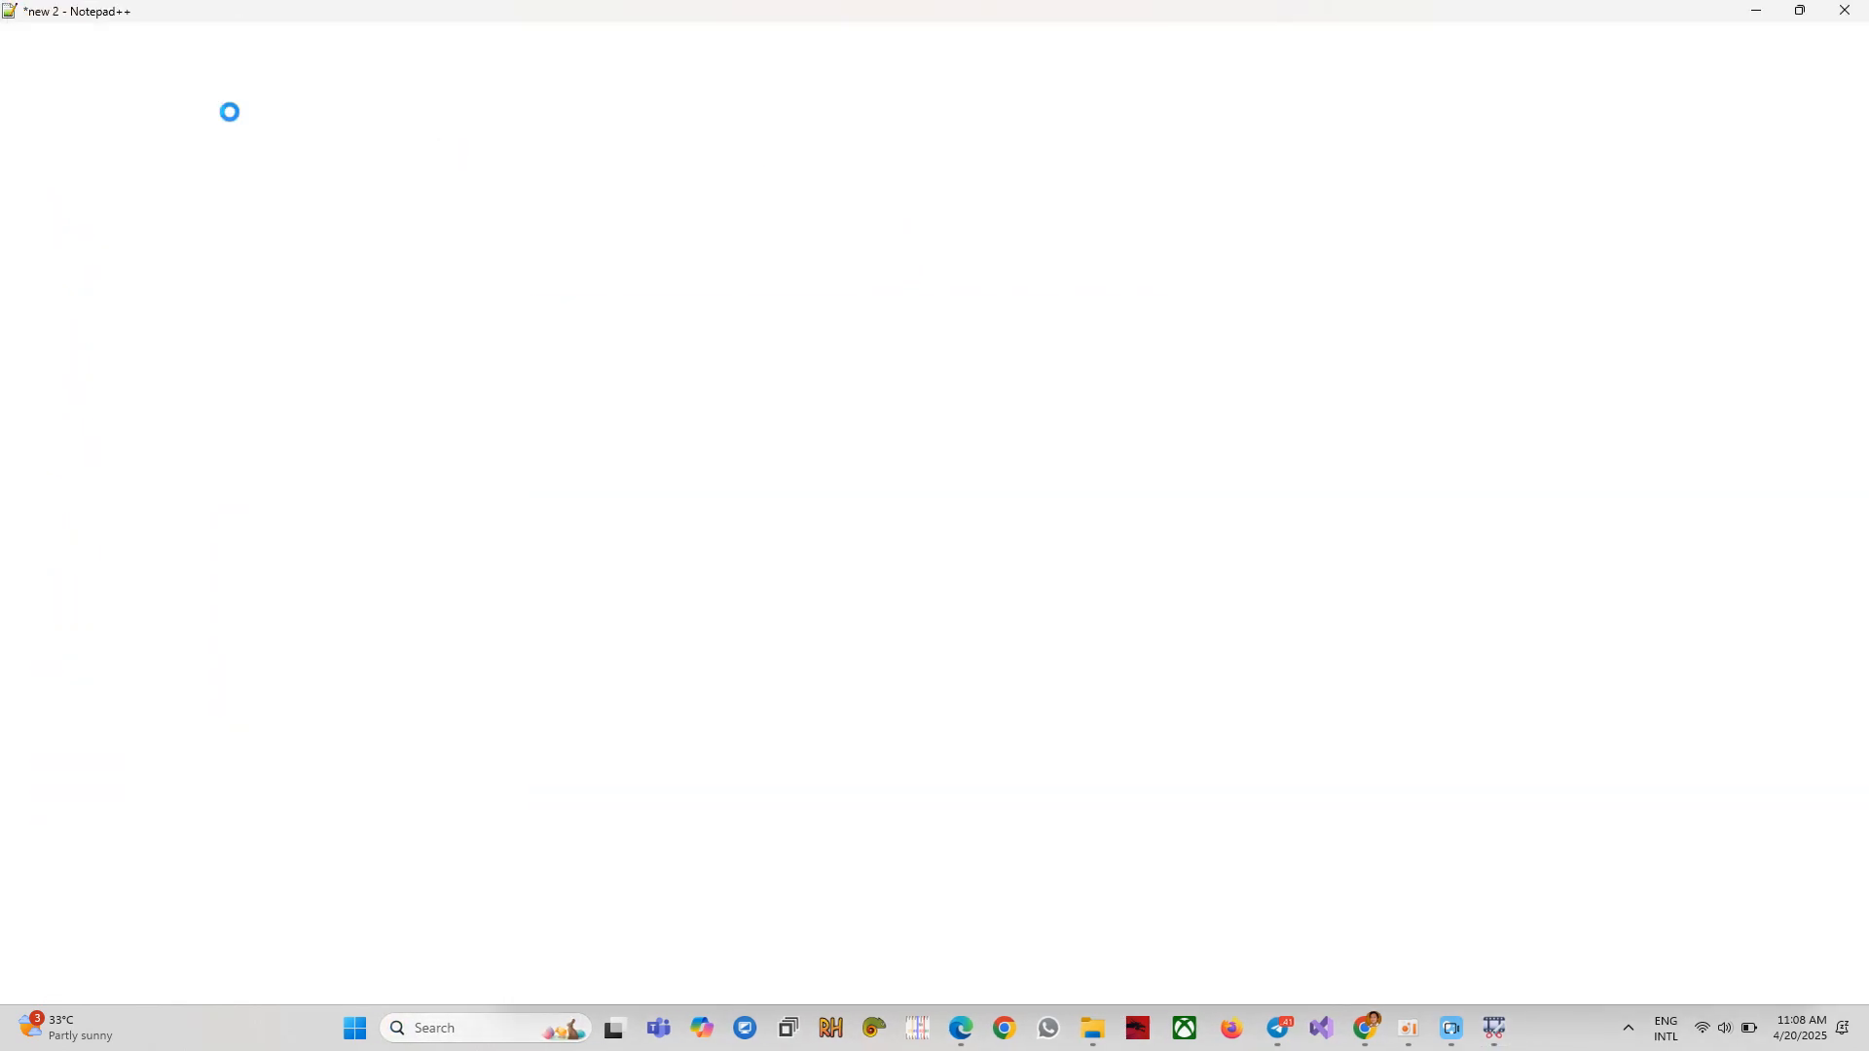
pyautogui.click(16, 52)
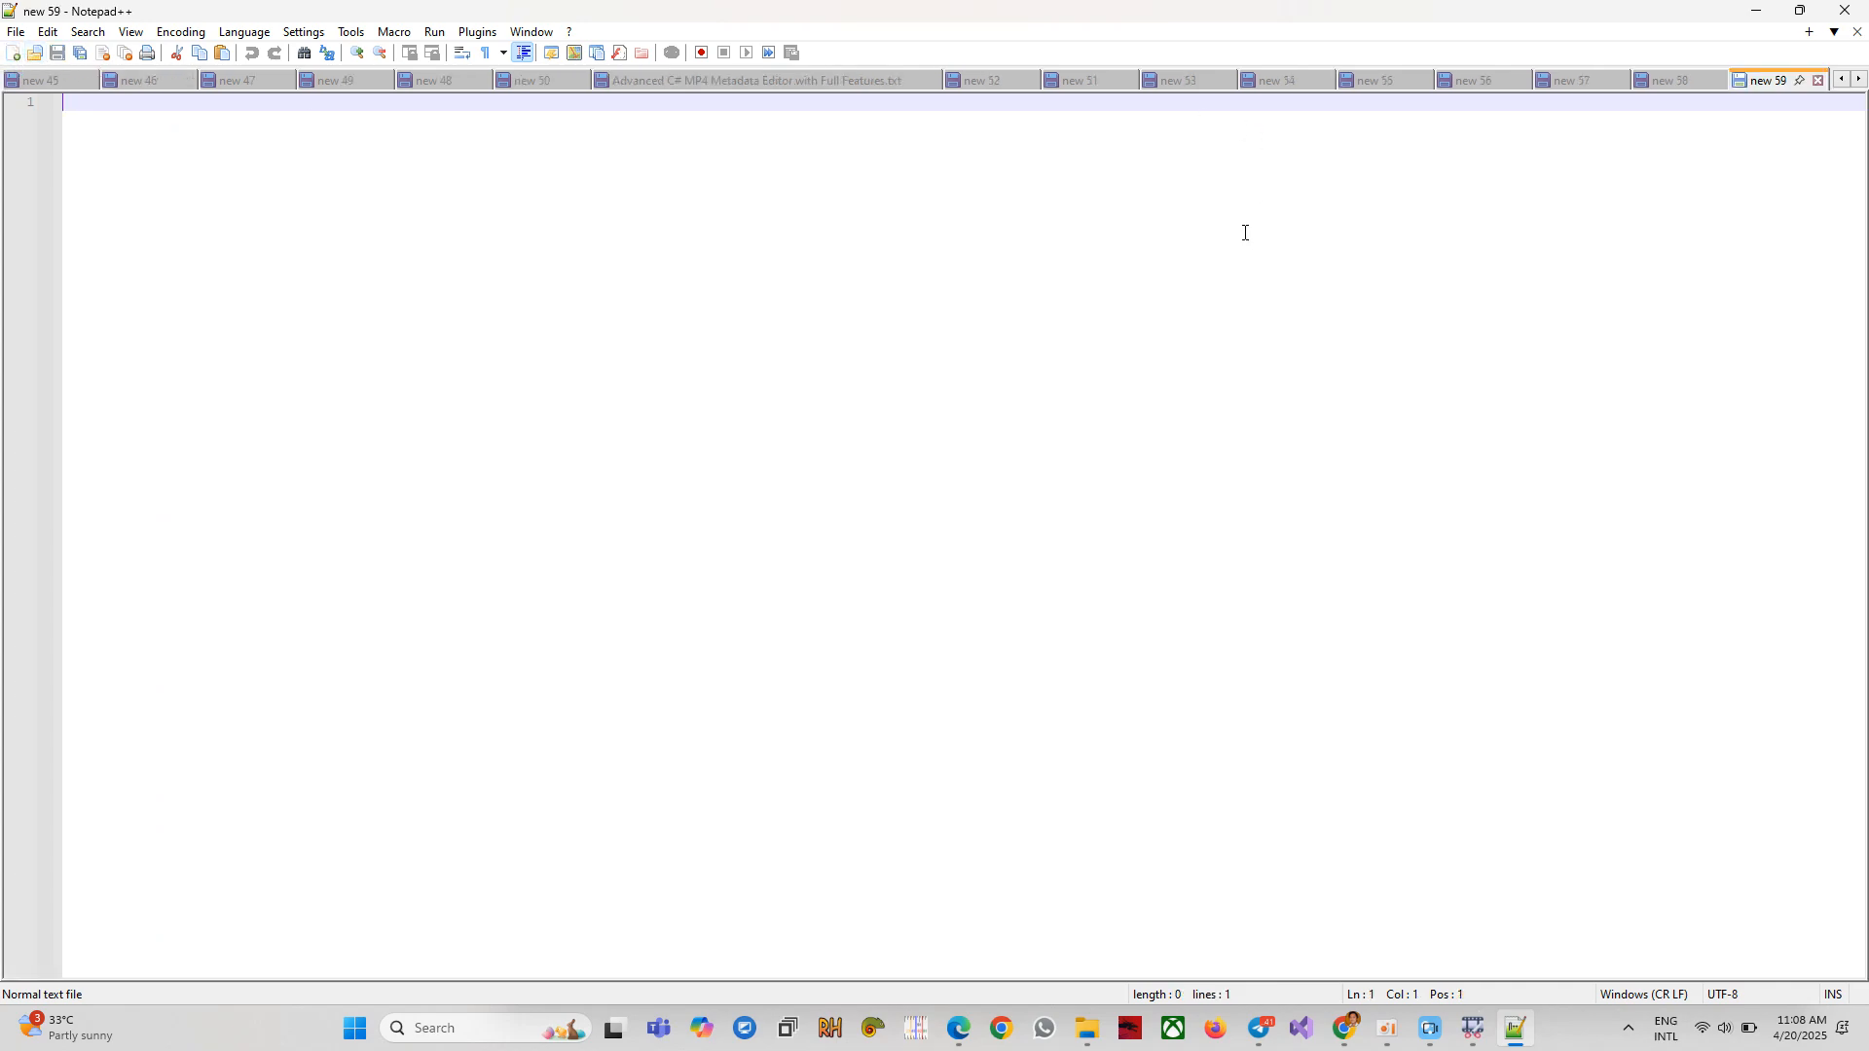
pyautogui.doubleClick(1047, 7)
pyautogui.rightClick(852, 405)
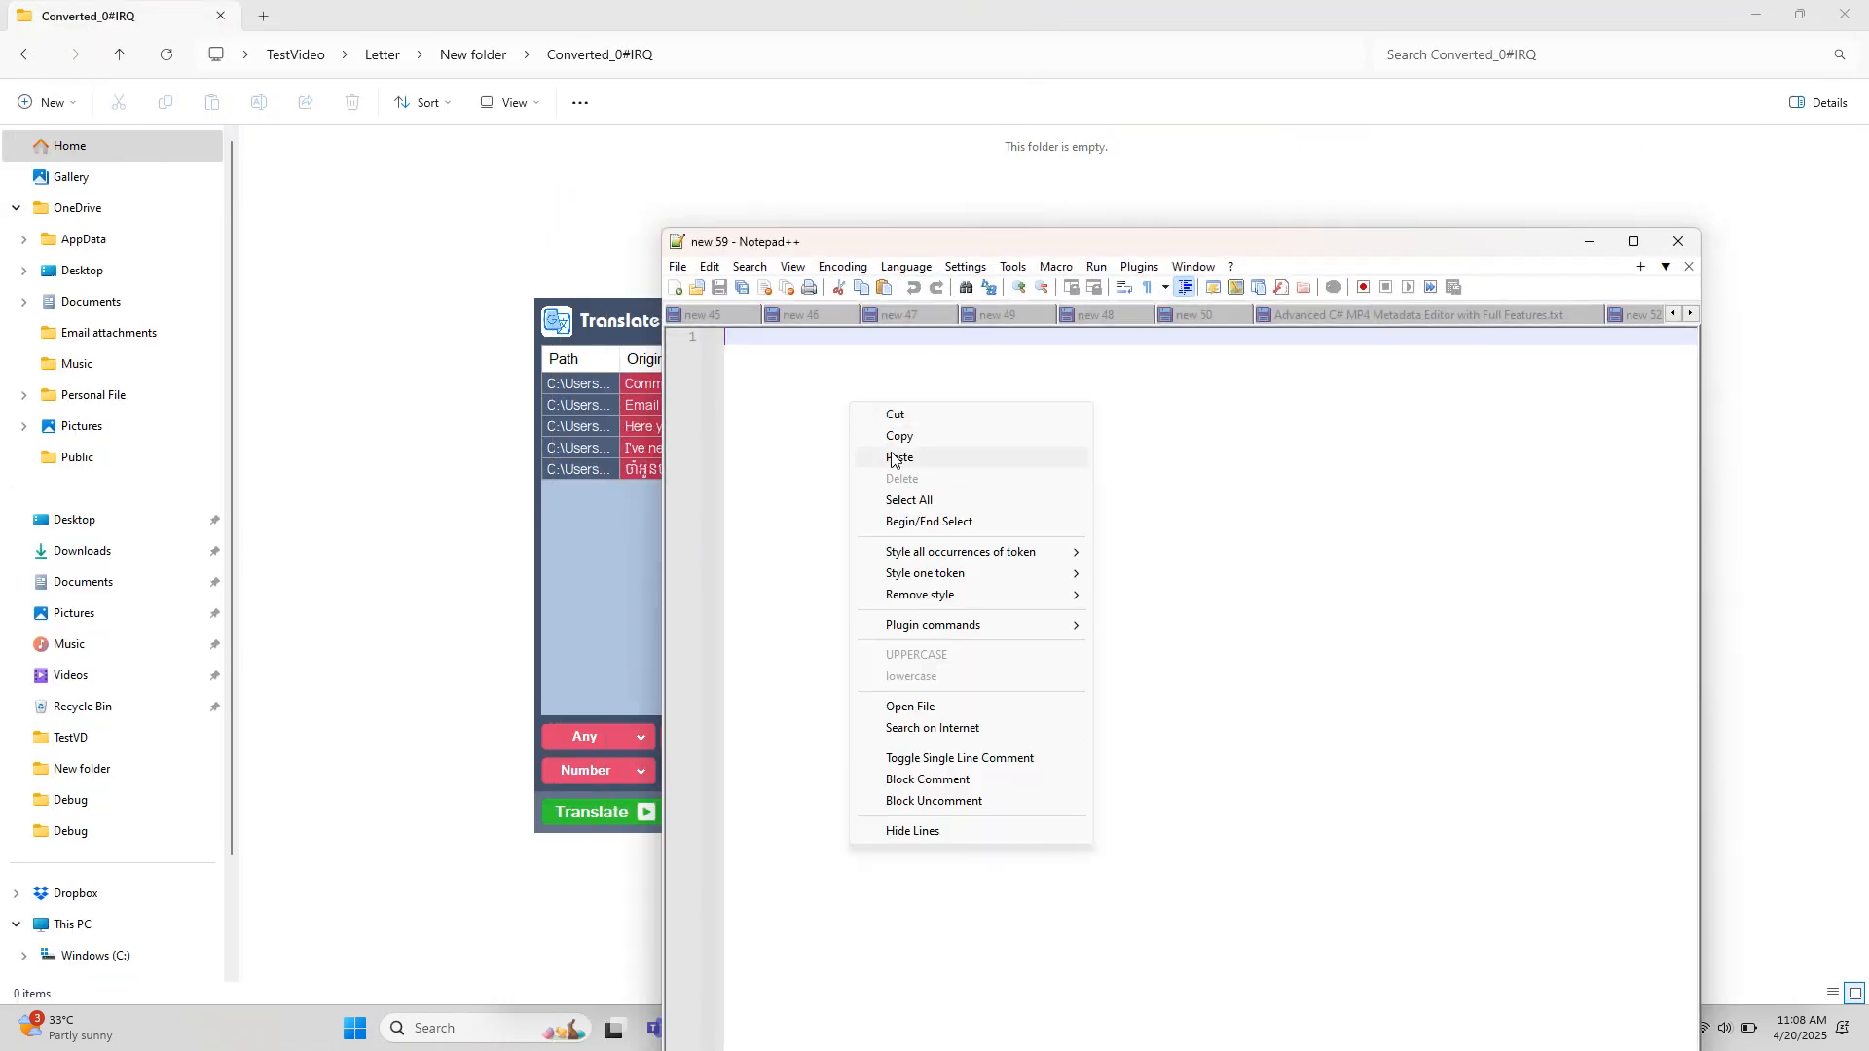
pyautogui.click(899, 457)
# Cut all five pasted path lines and minimize Notepad++.
pyautogui.moveTo(1574, 421); pyautogui.dragTo(724, 336)
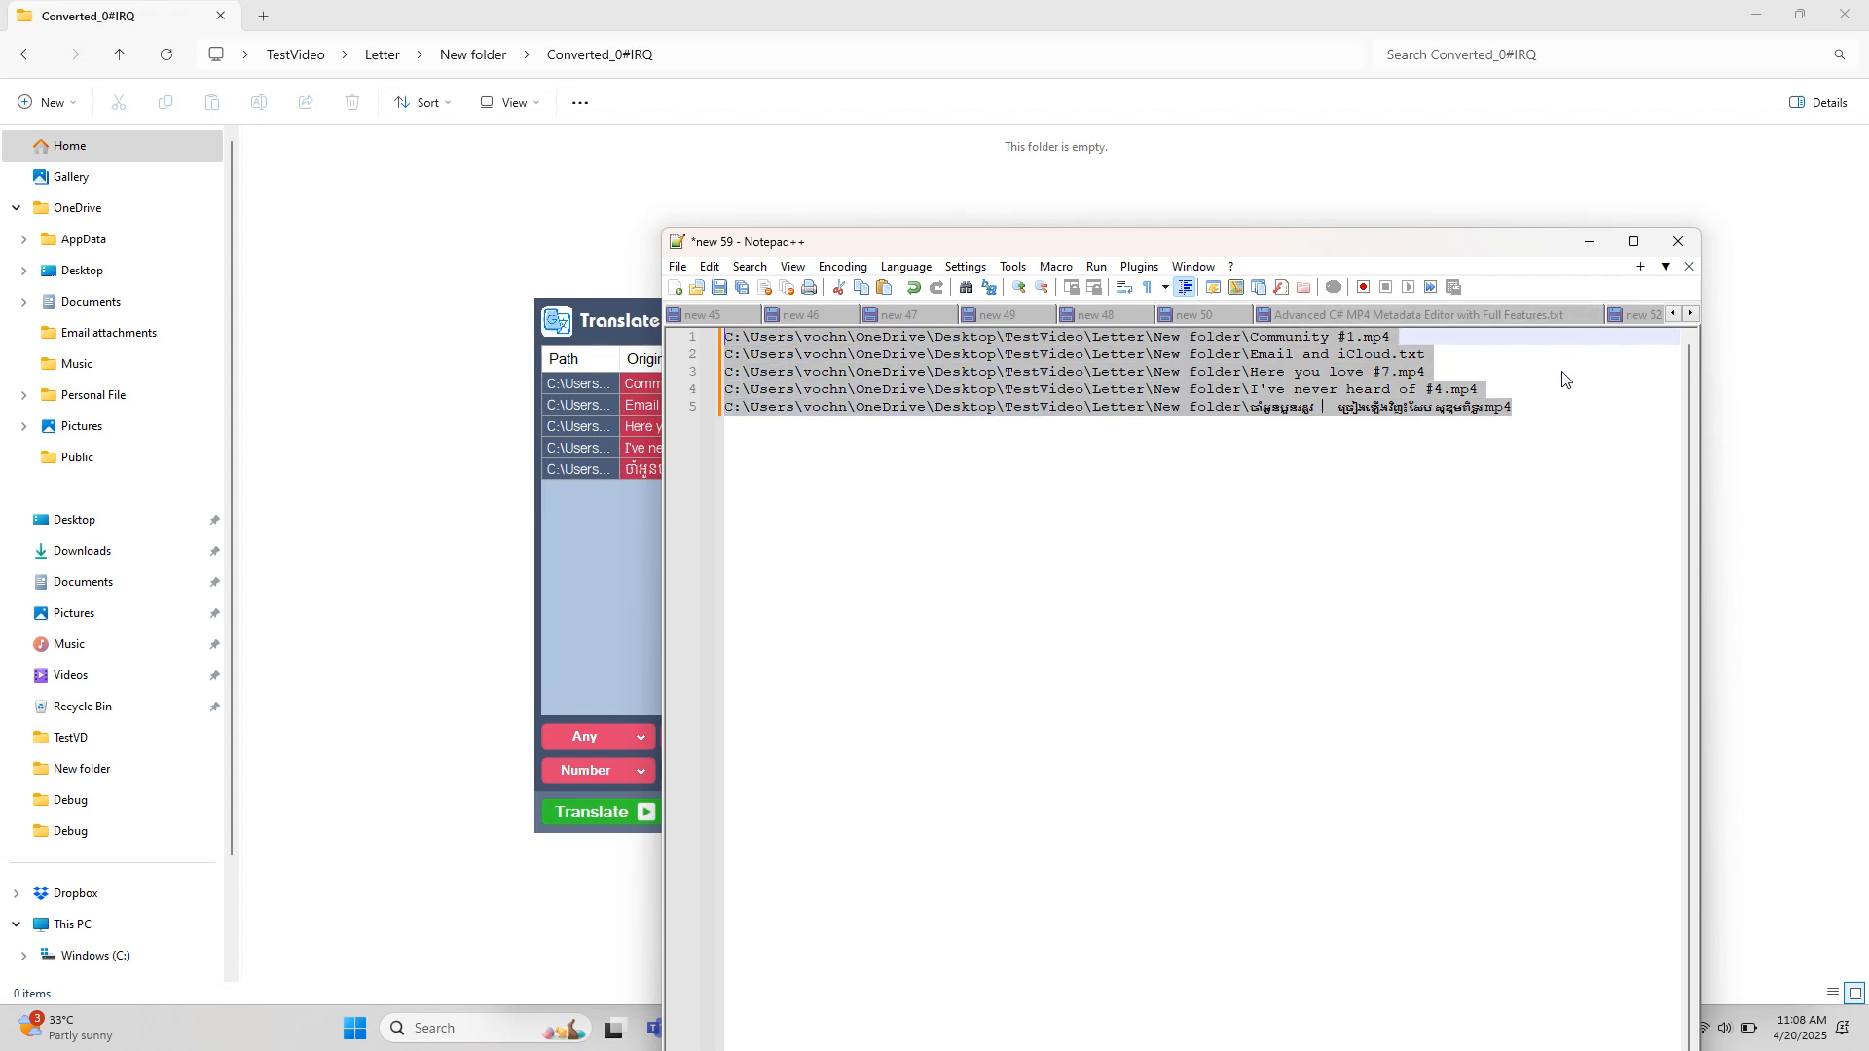
pyautogui.hotkey('ctrl', 'x')
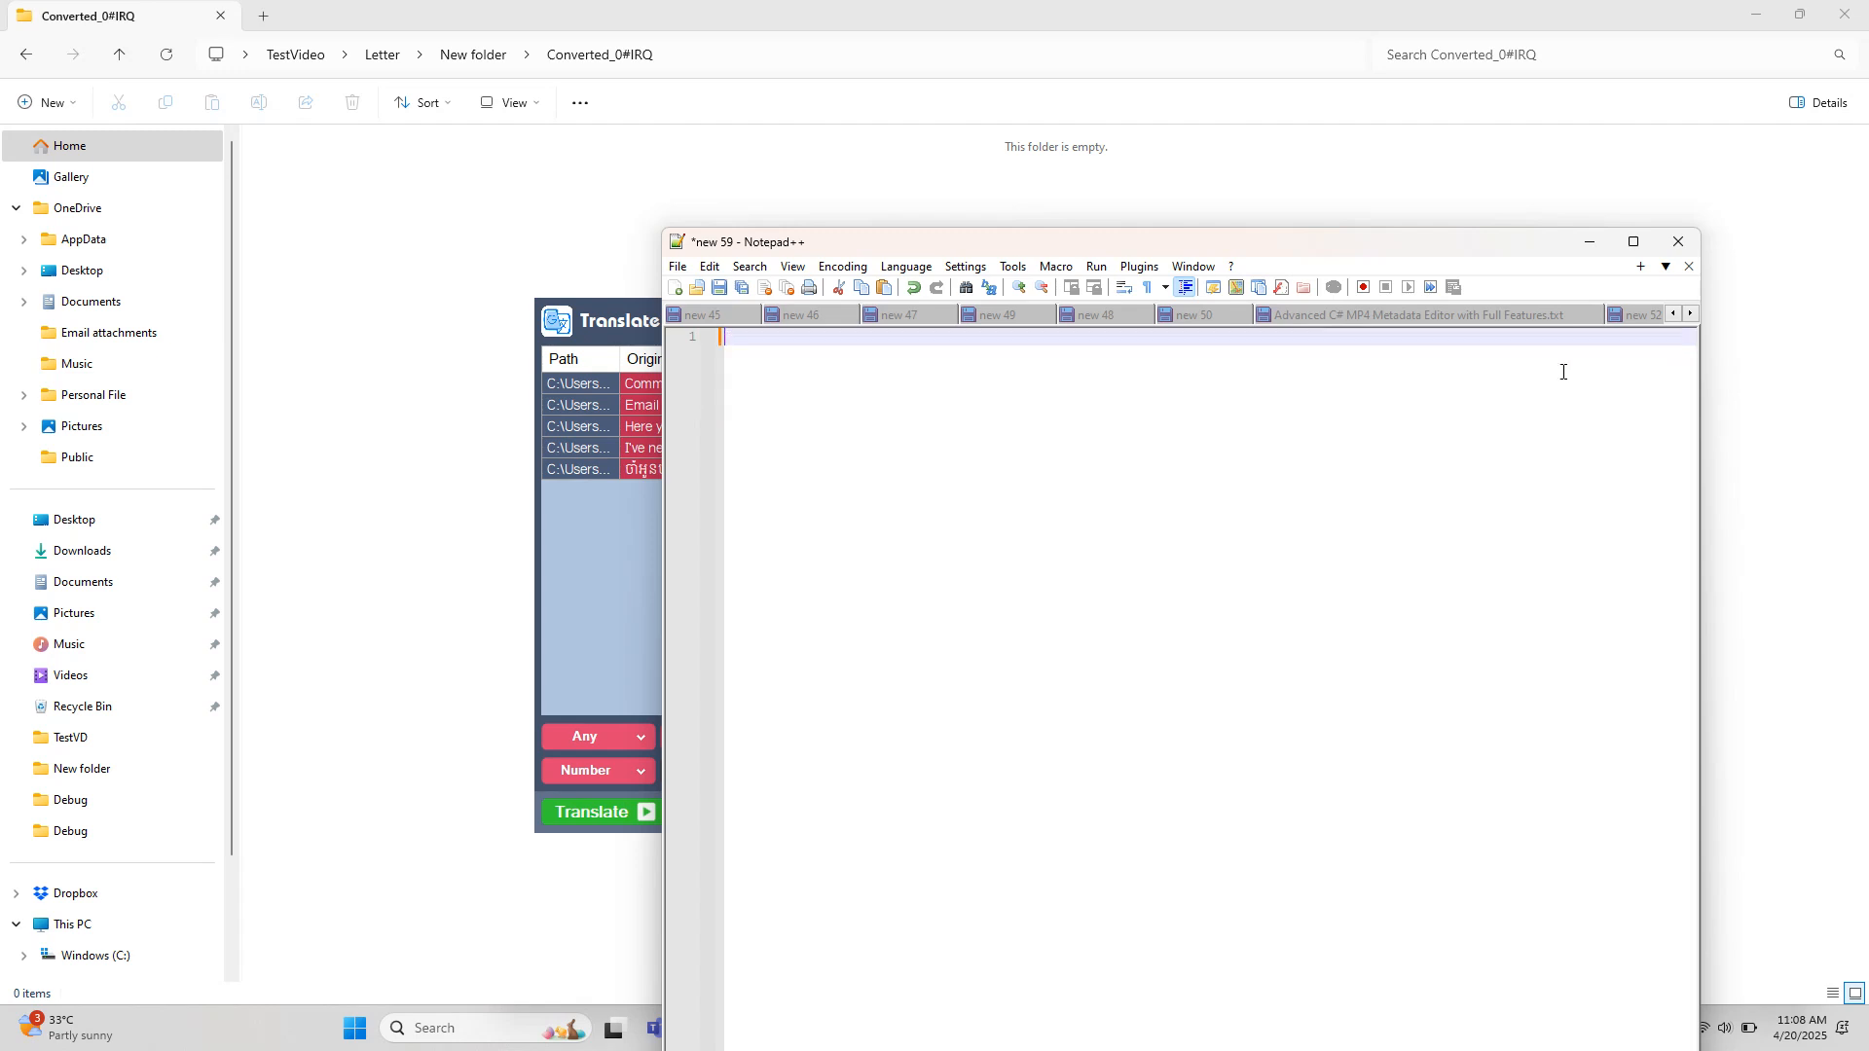
pyautogui.click(1573, 244)
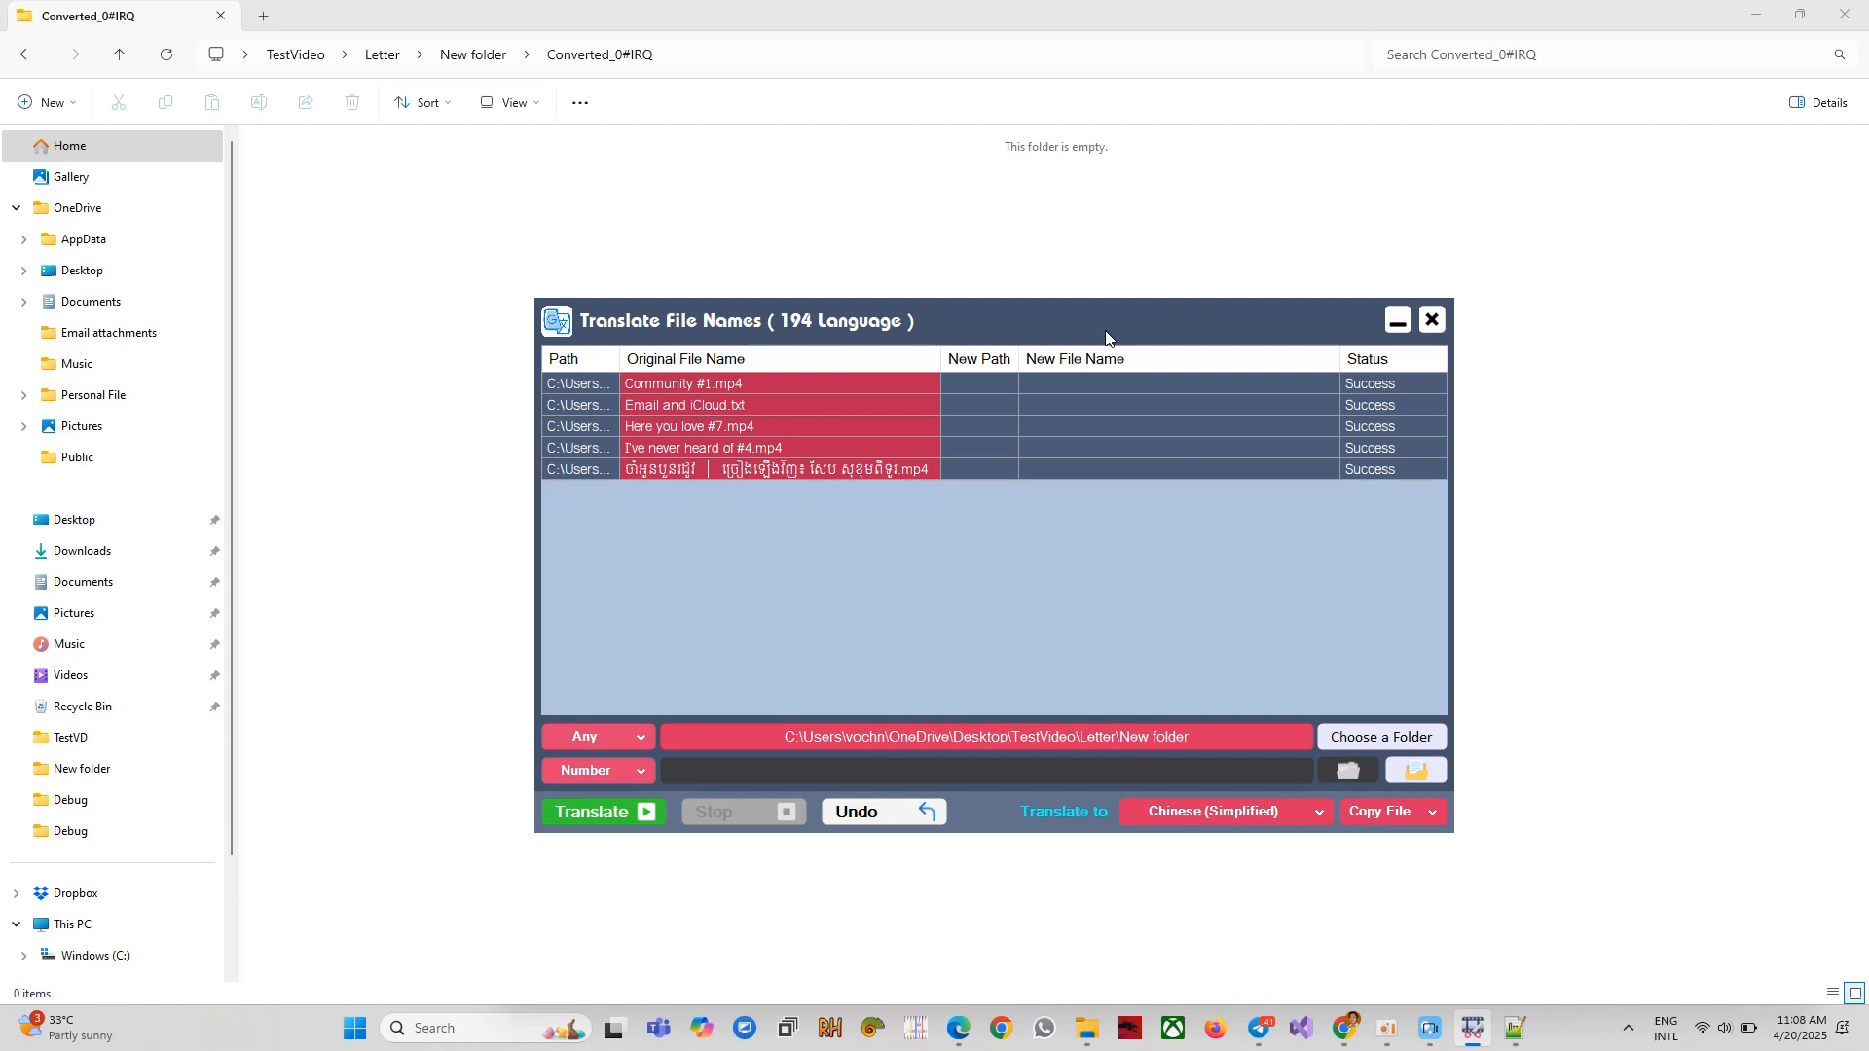
# Open and dismiss the row actions menus without changing any files.
pyautogui.rightClick(824, 424)
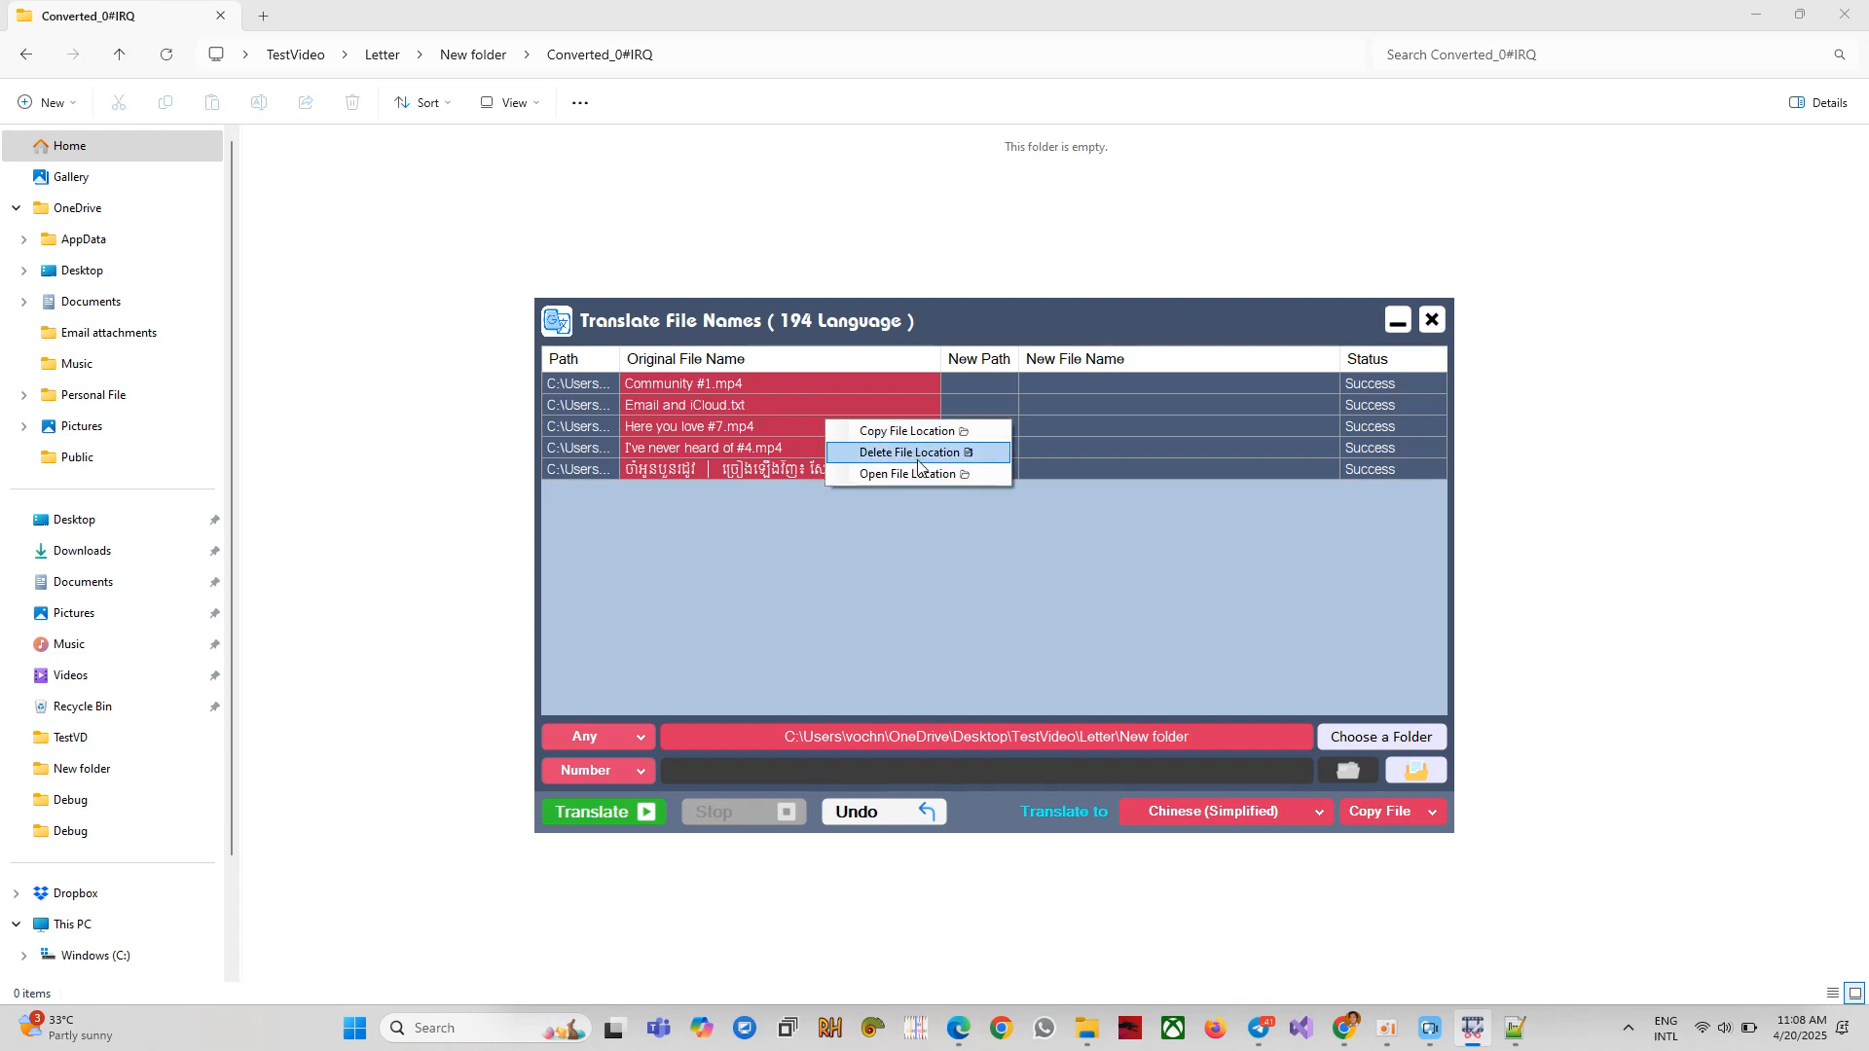
pyautogui.click(711, 431)
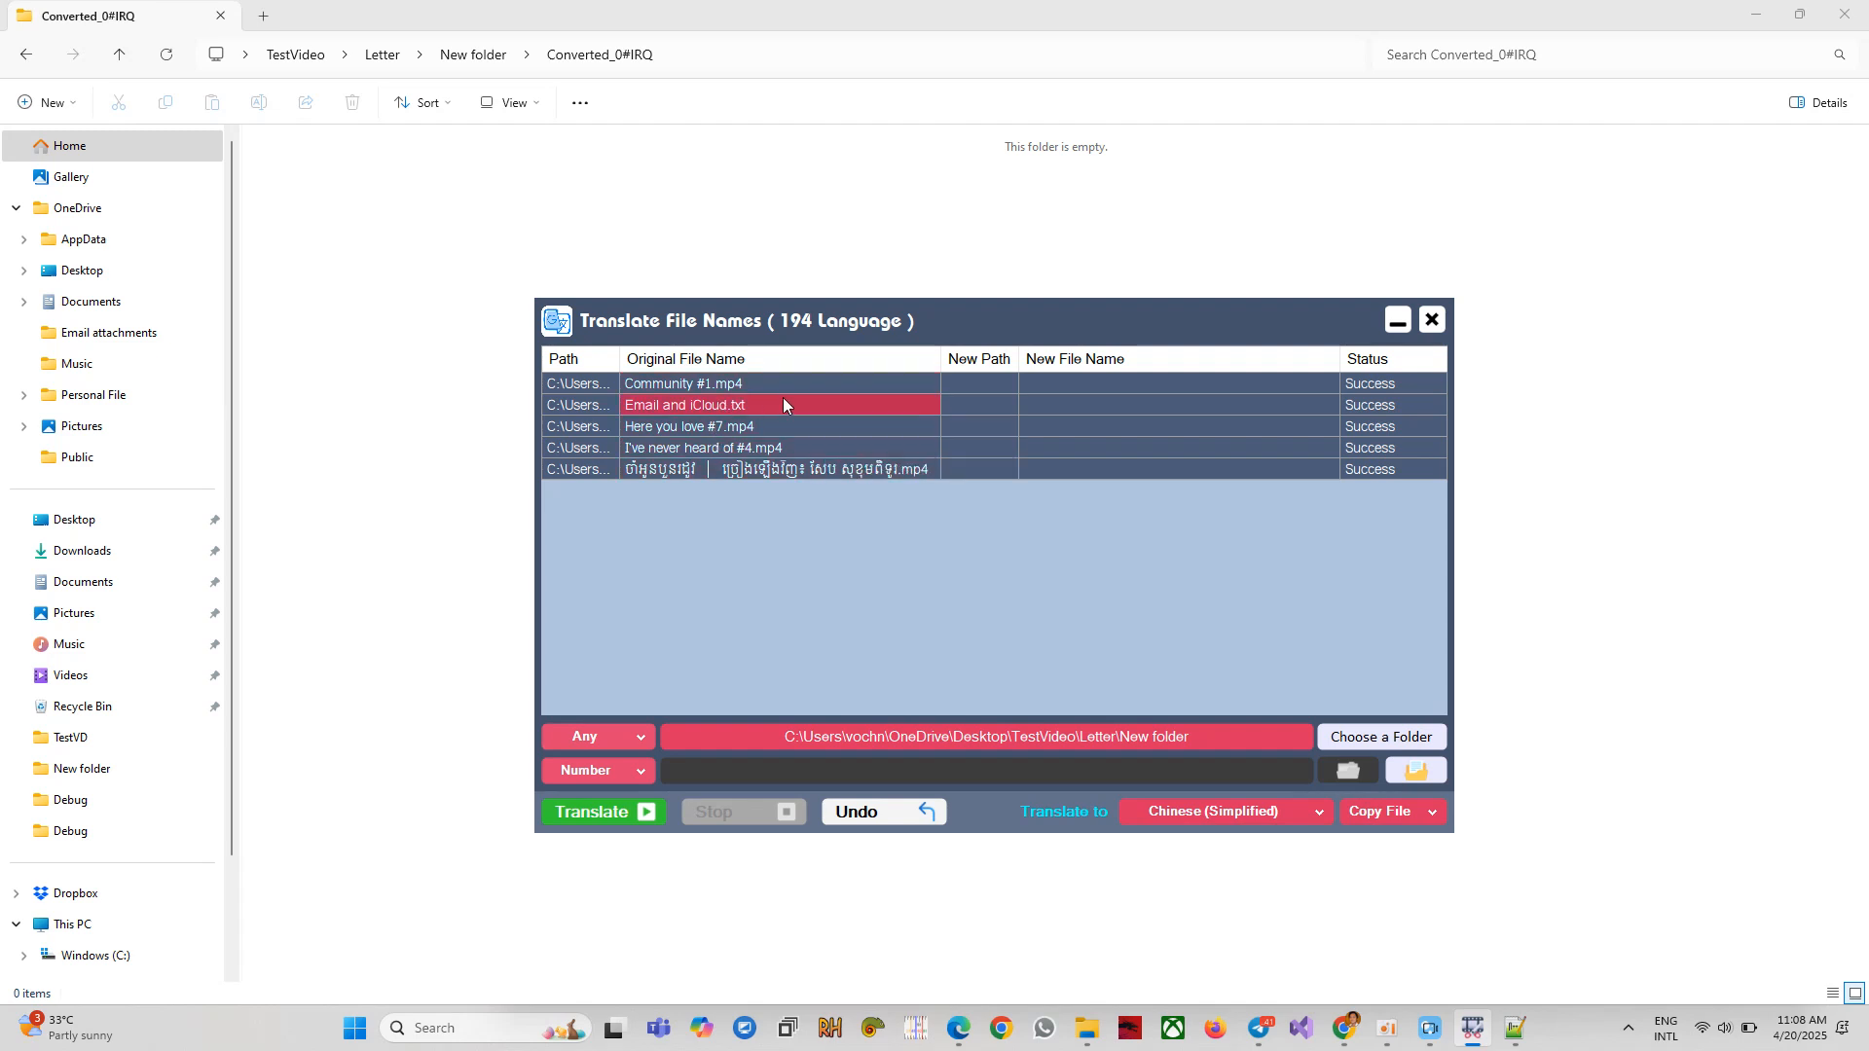
pyautogui.rightClick(706, 402)
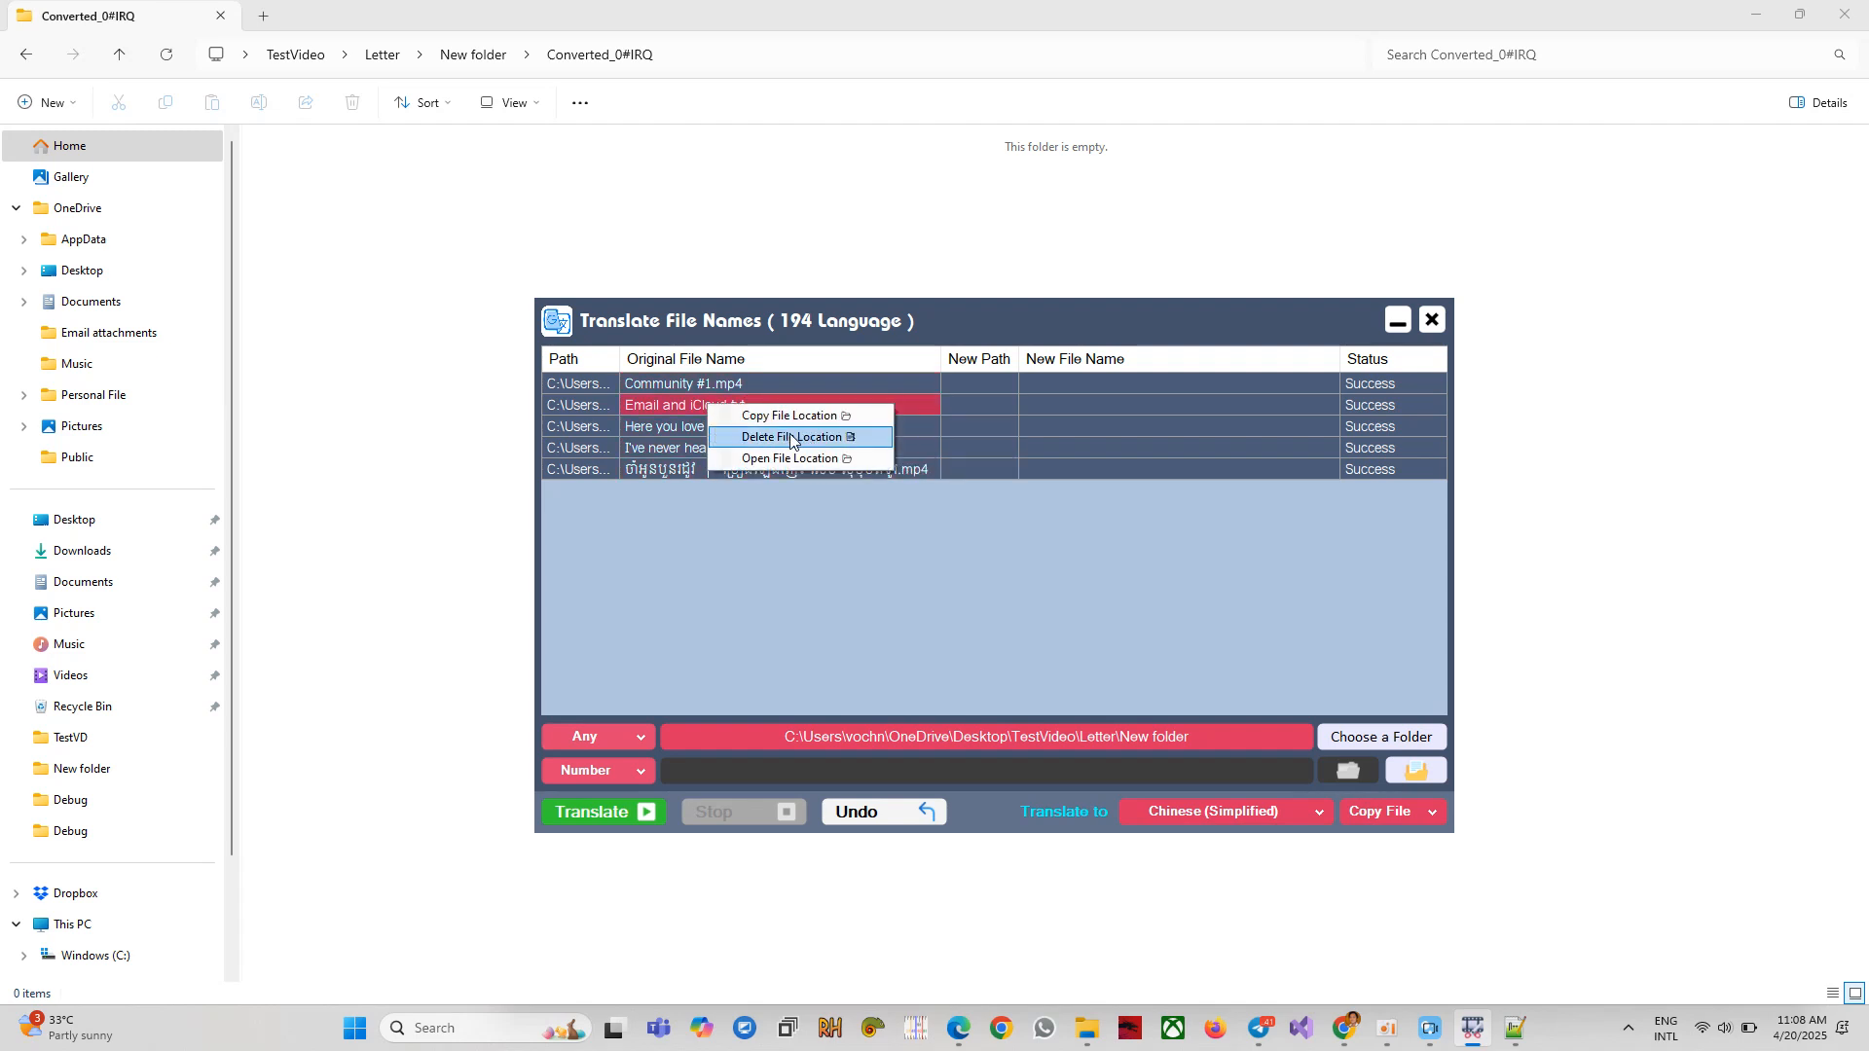
pyautogui.click(879, 436)
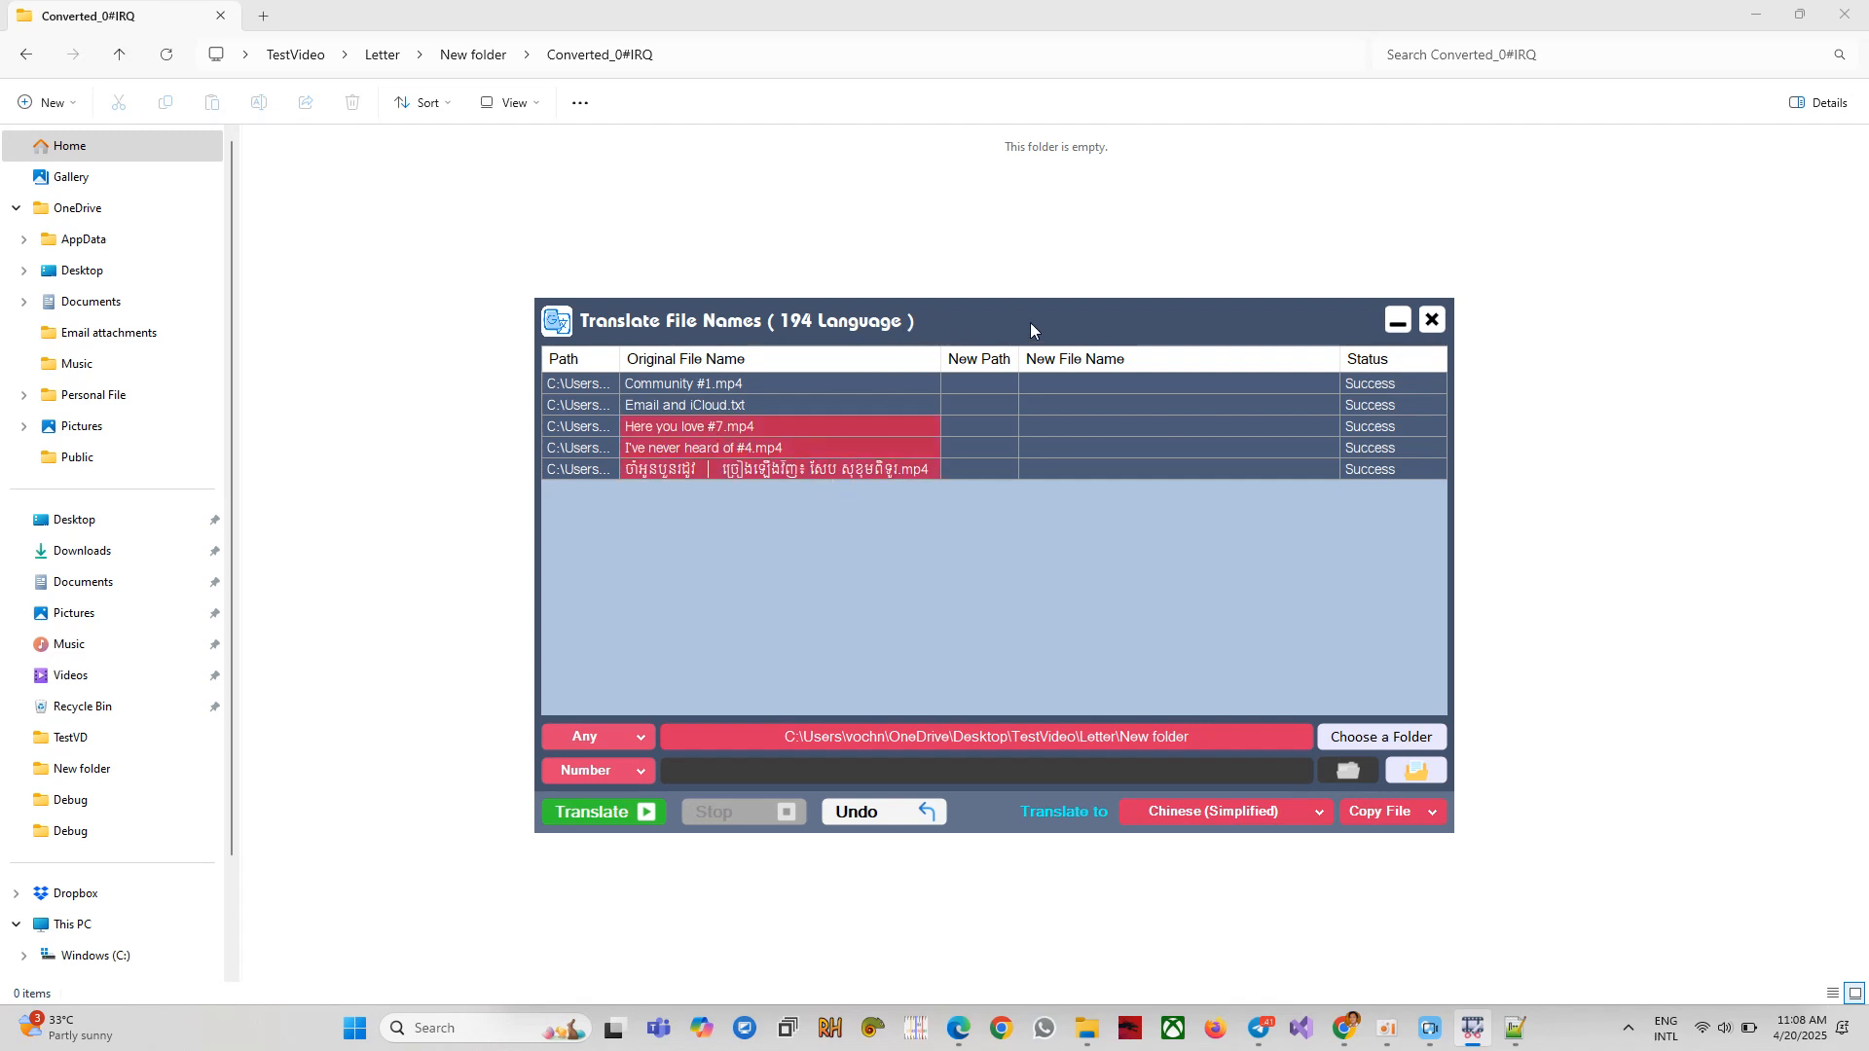
# Set the file-type filter from Any to Video and select the four .mp4 rows.
pyautogui.click(610, 739)
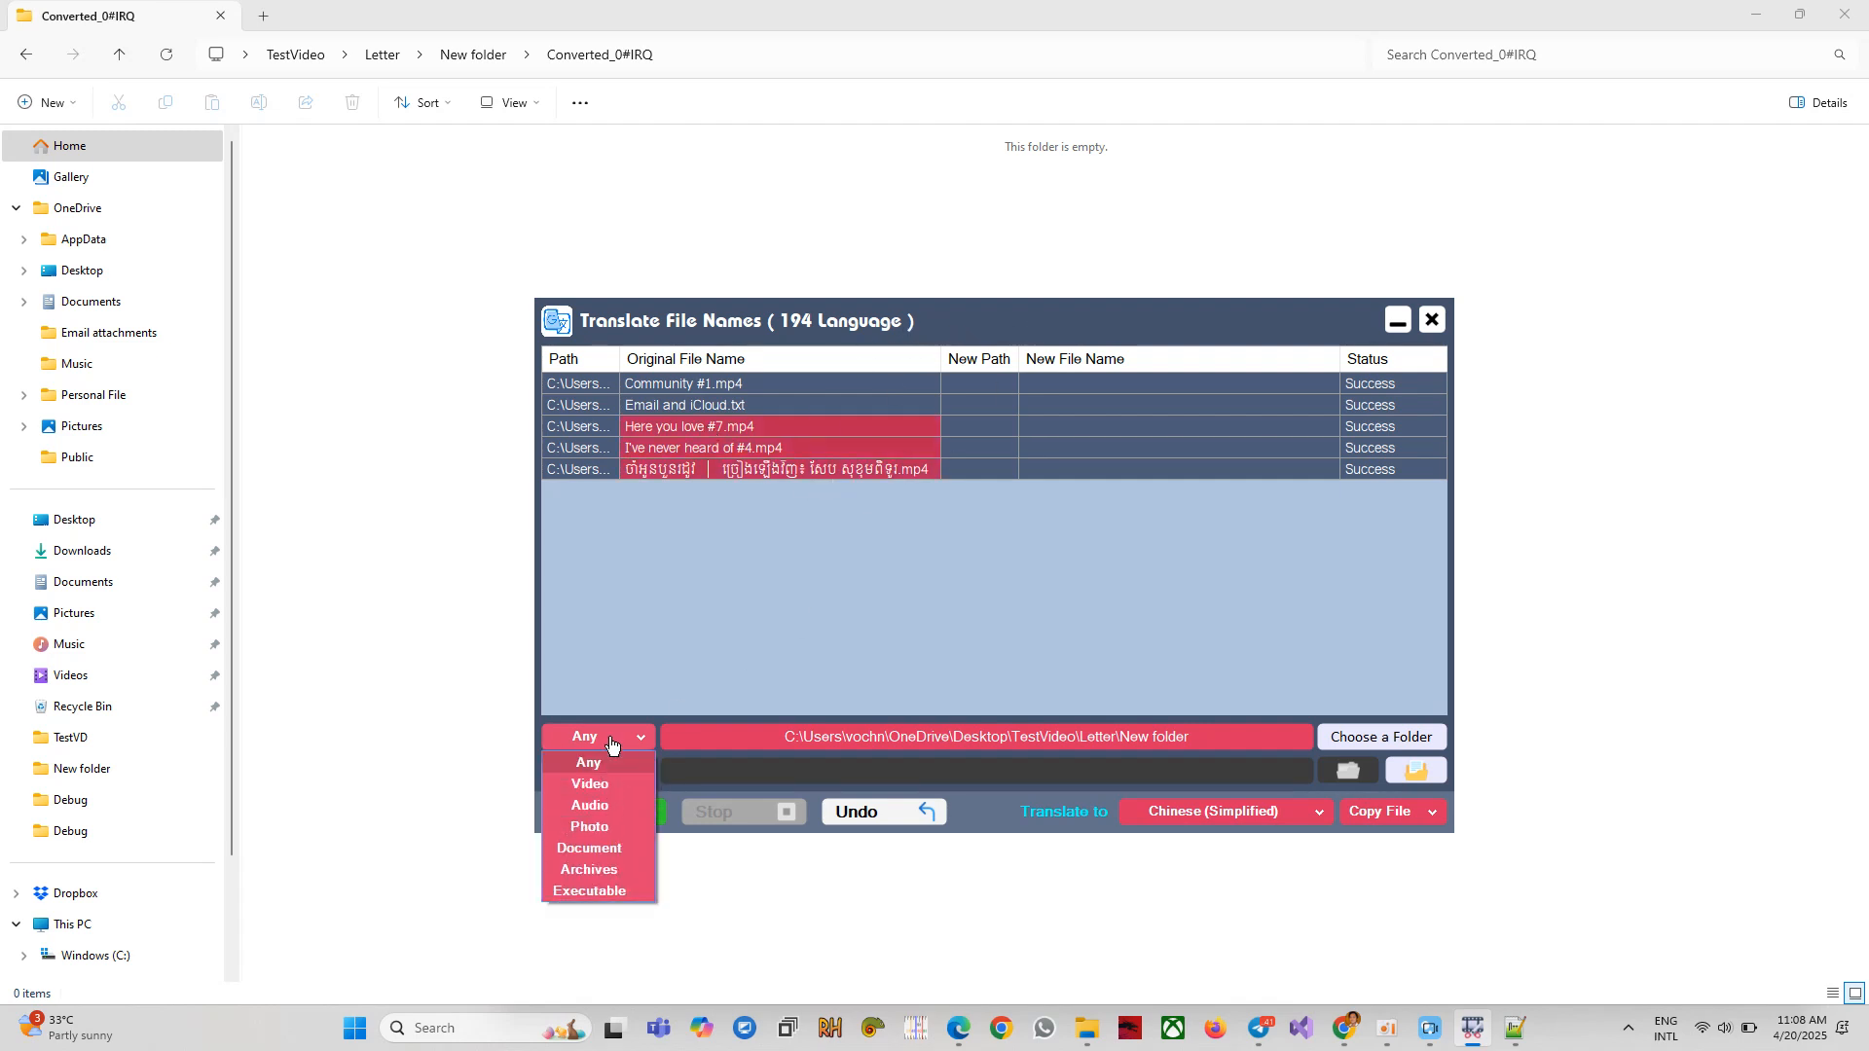
pyautogui.click(786, 451)
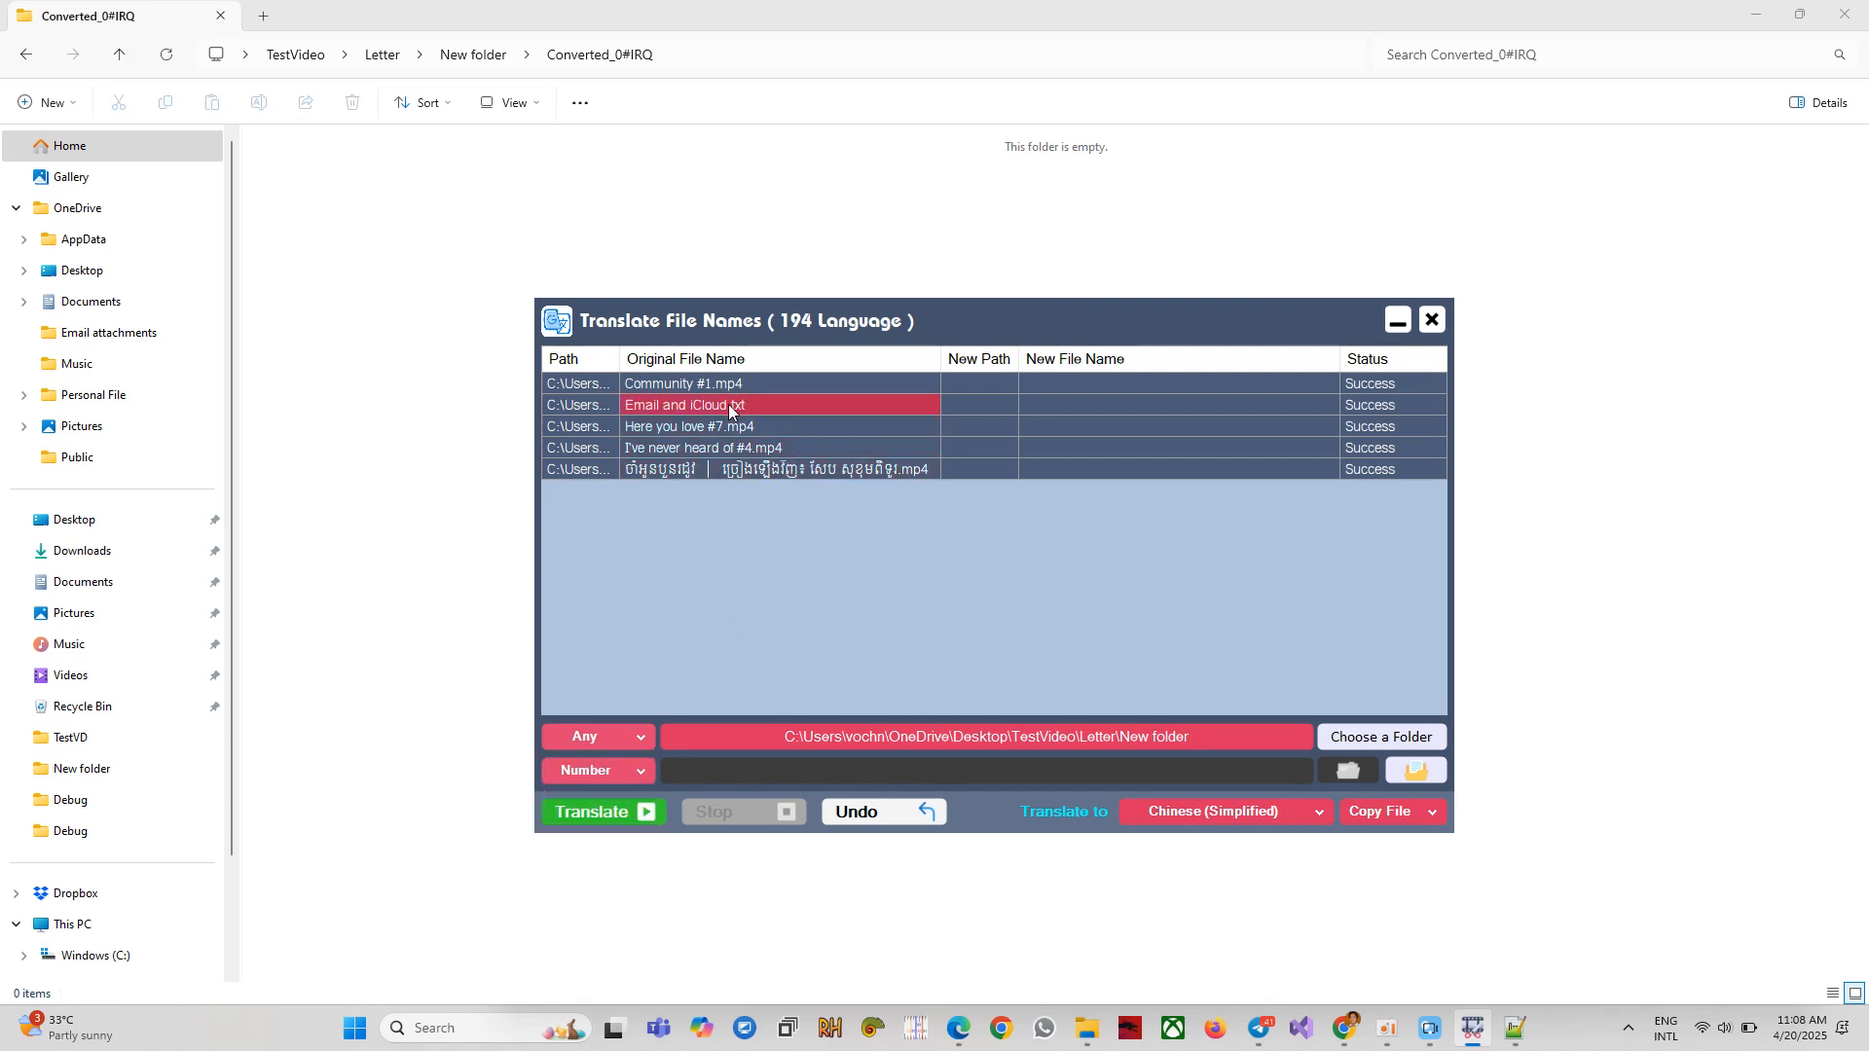
pyautogui.click(624, 736)
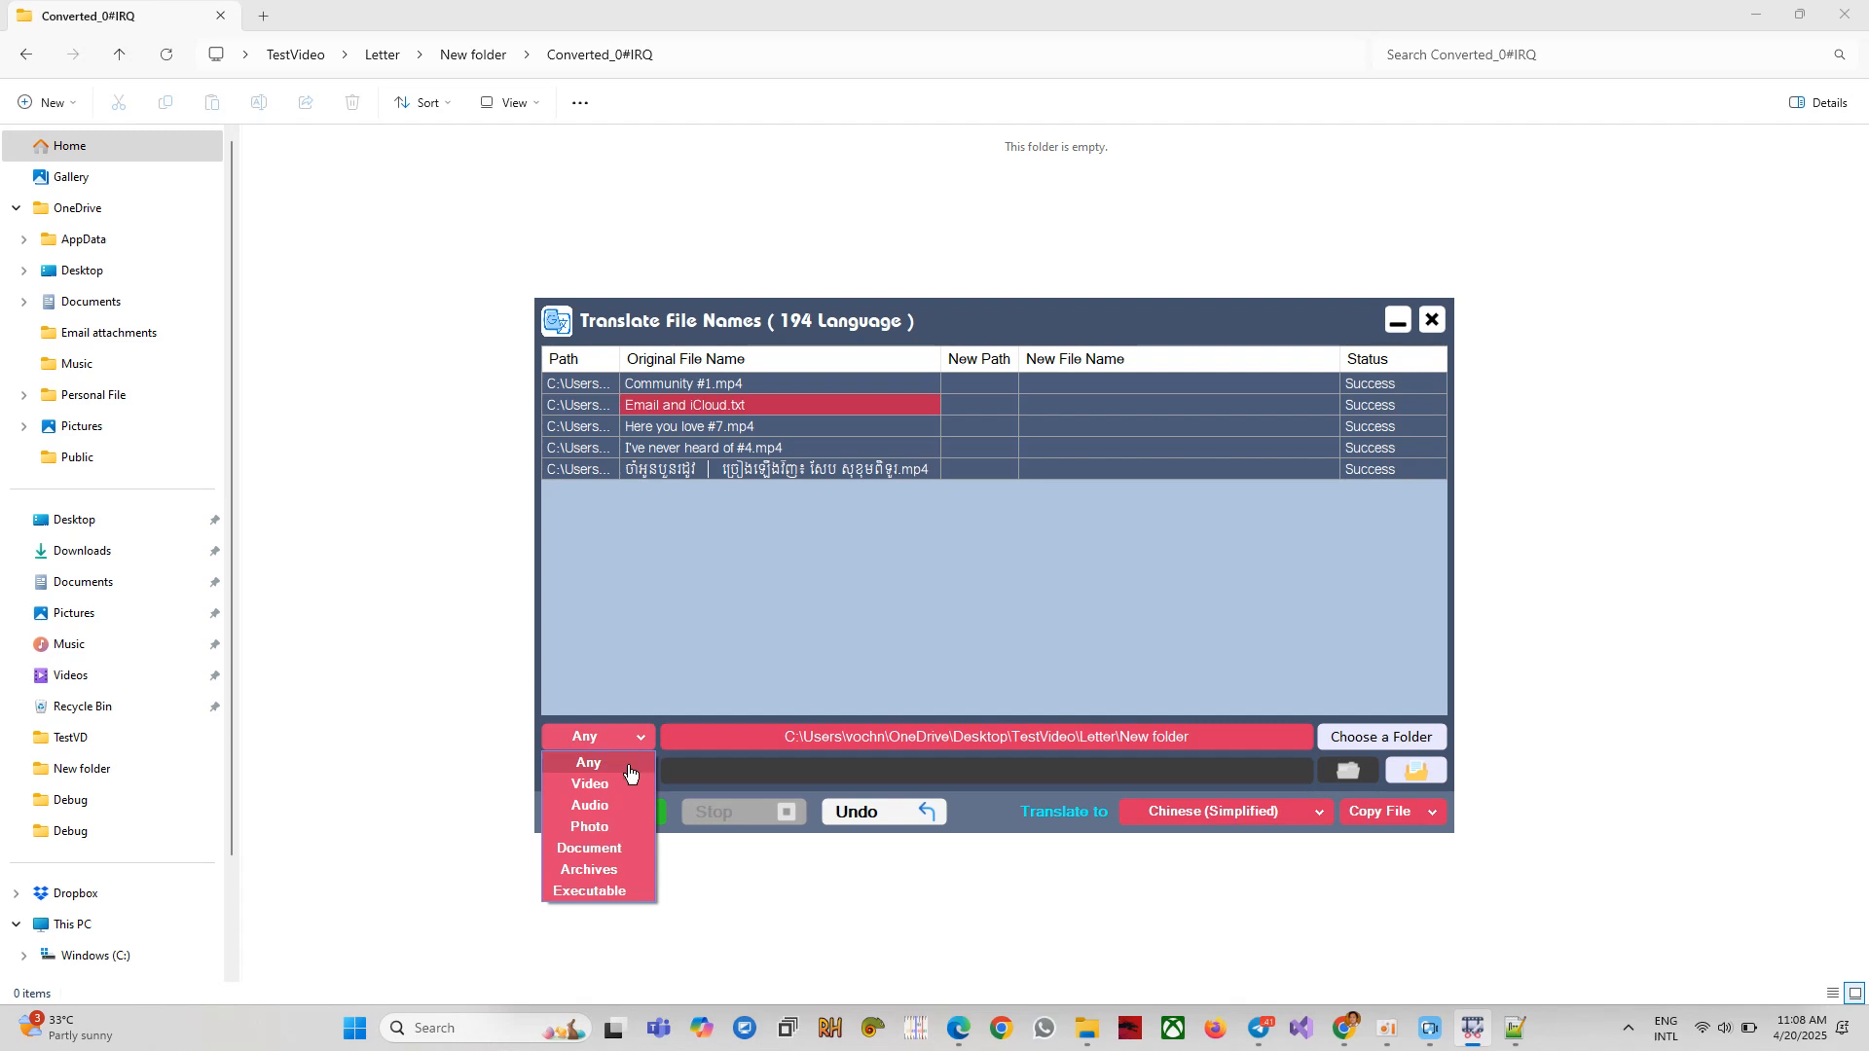
pyautogui.click(638, 784)
pyautogui.moveTo(821, 449); pyautogui.dragTo(557, 322)
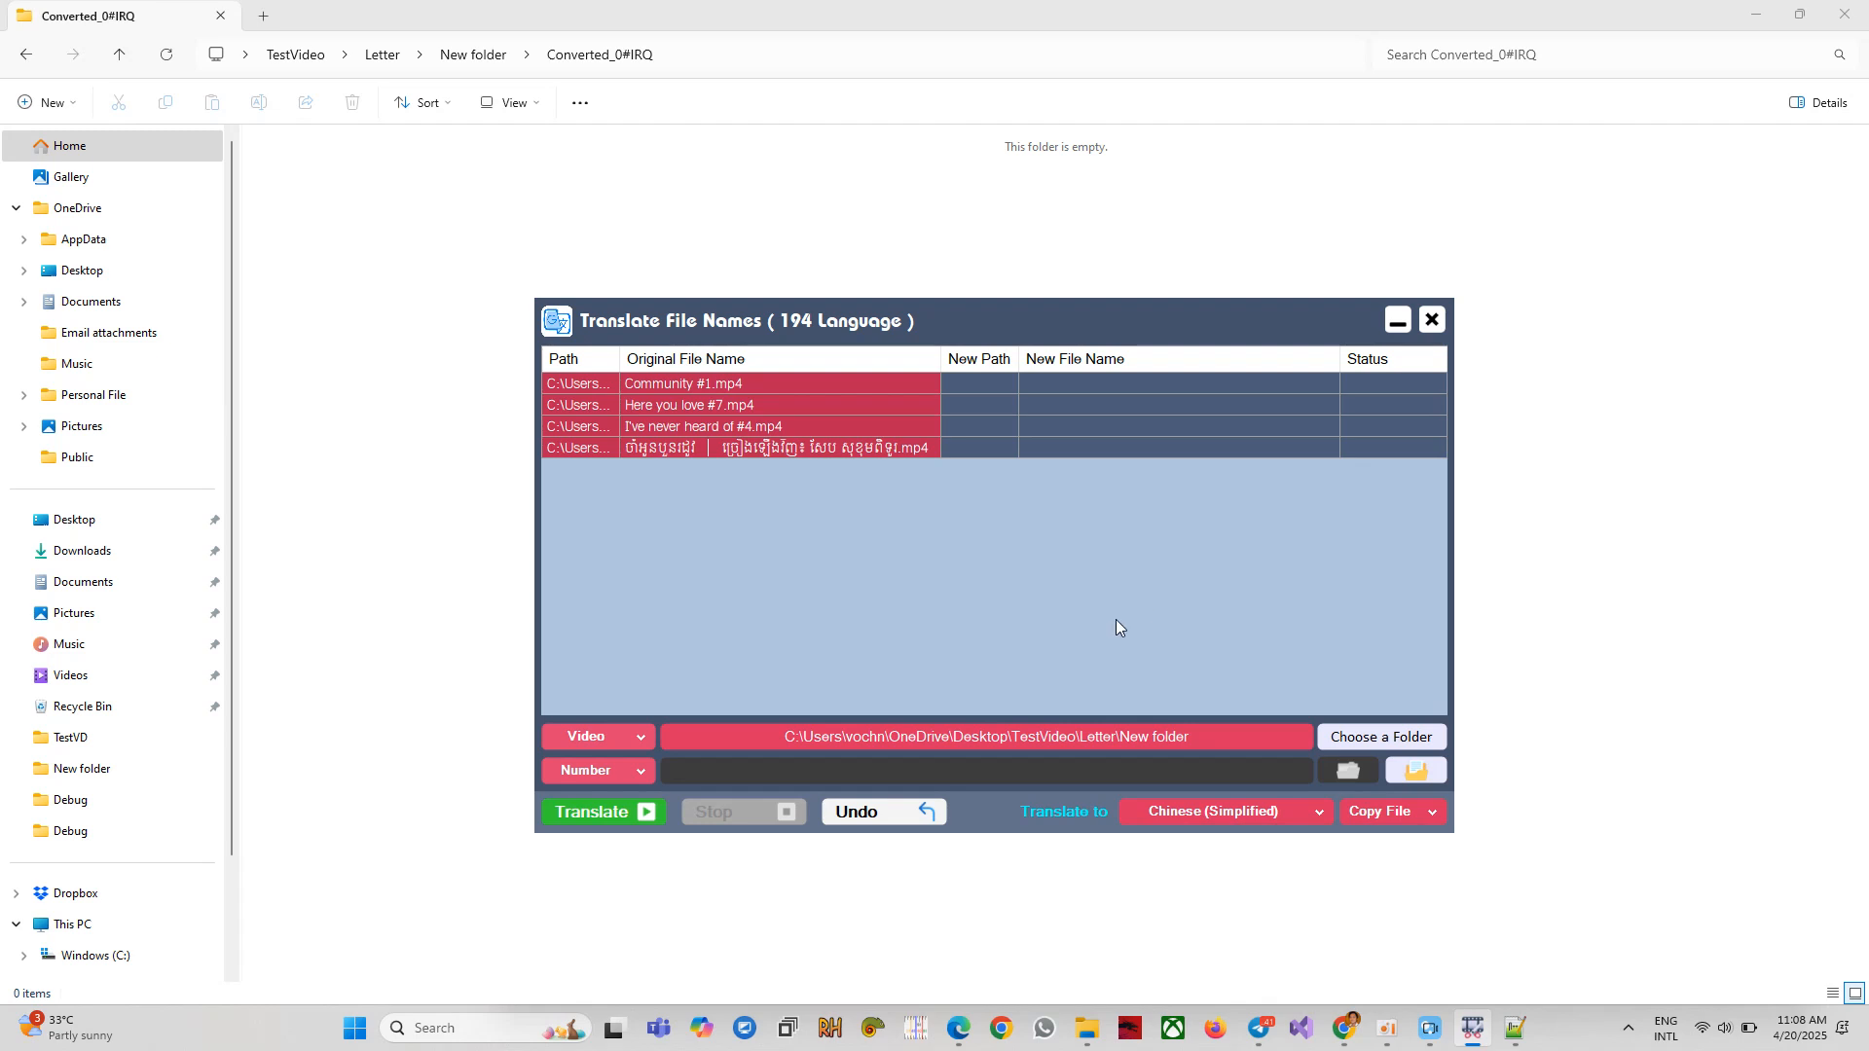
# Set the file action from Copy File to Move File for the four selected videos.
pyautogui.rightClick(819, 413)
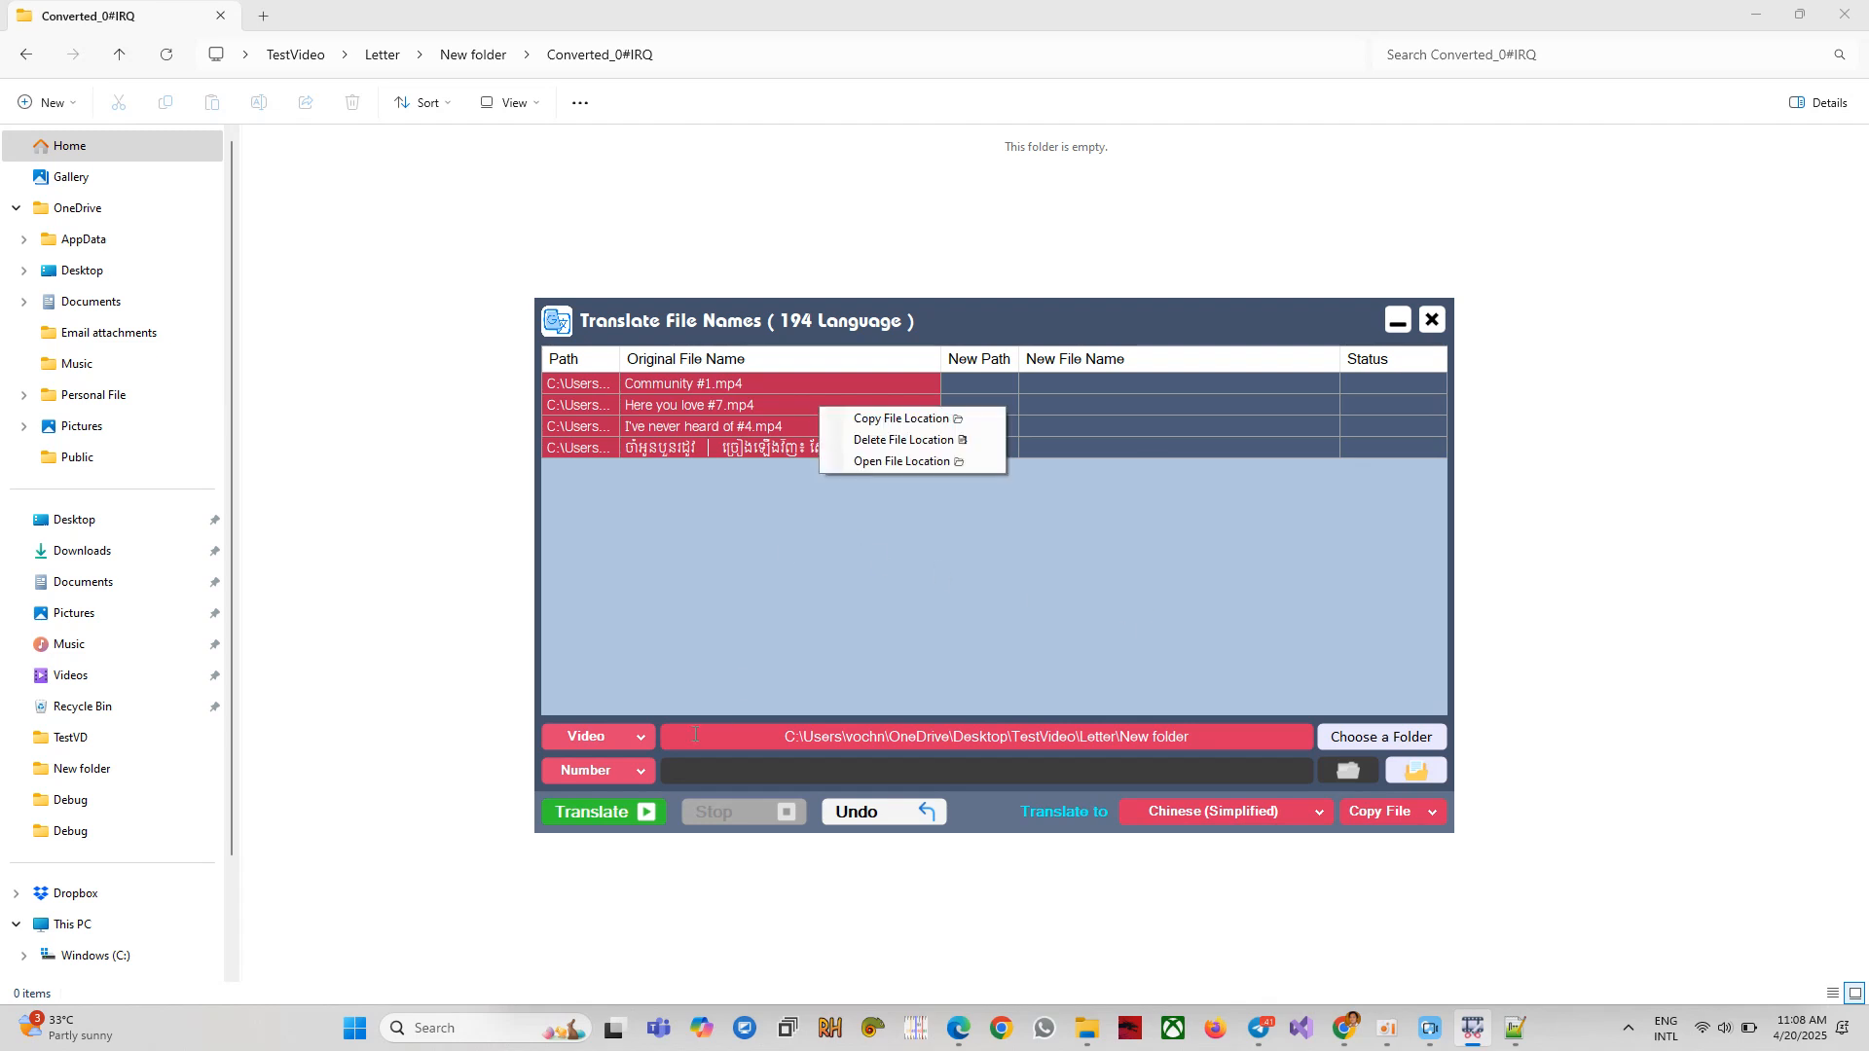
pyautogui.click(857, 547)
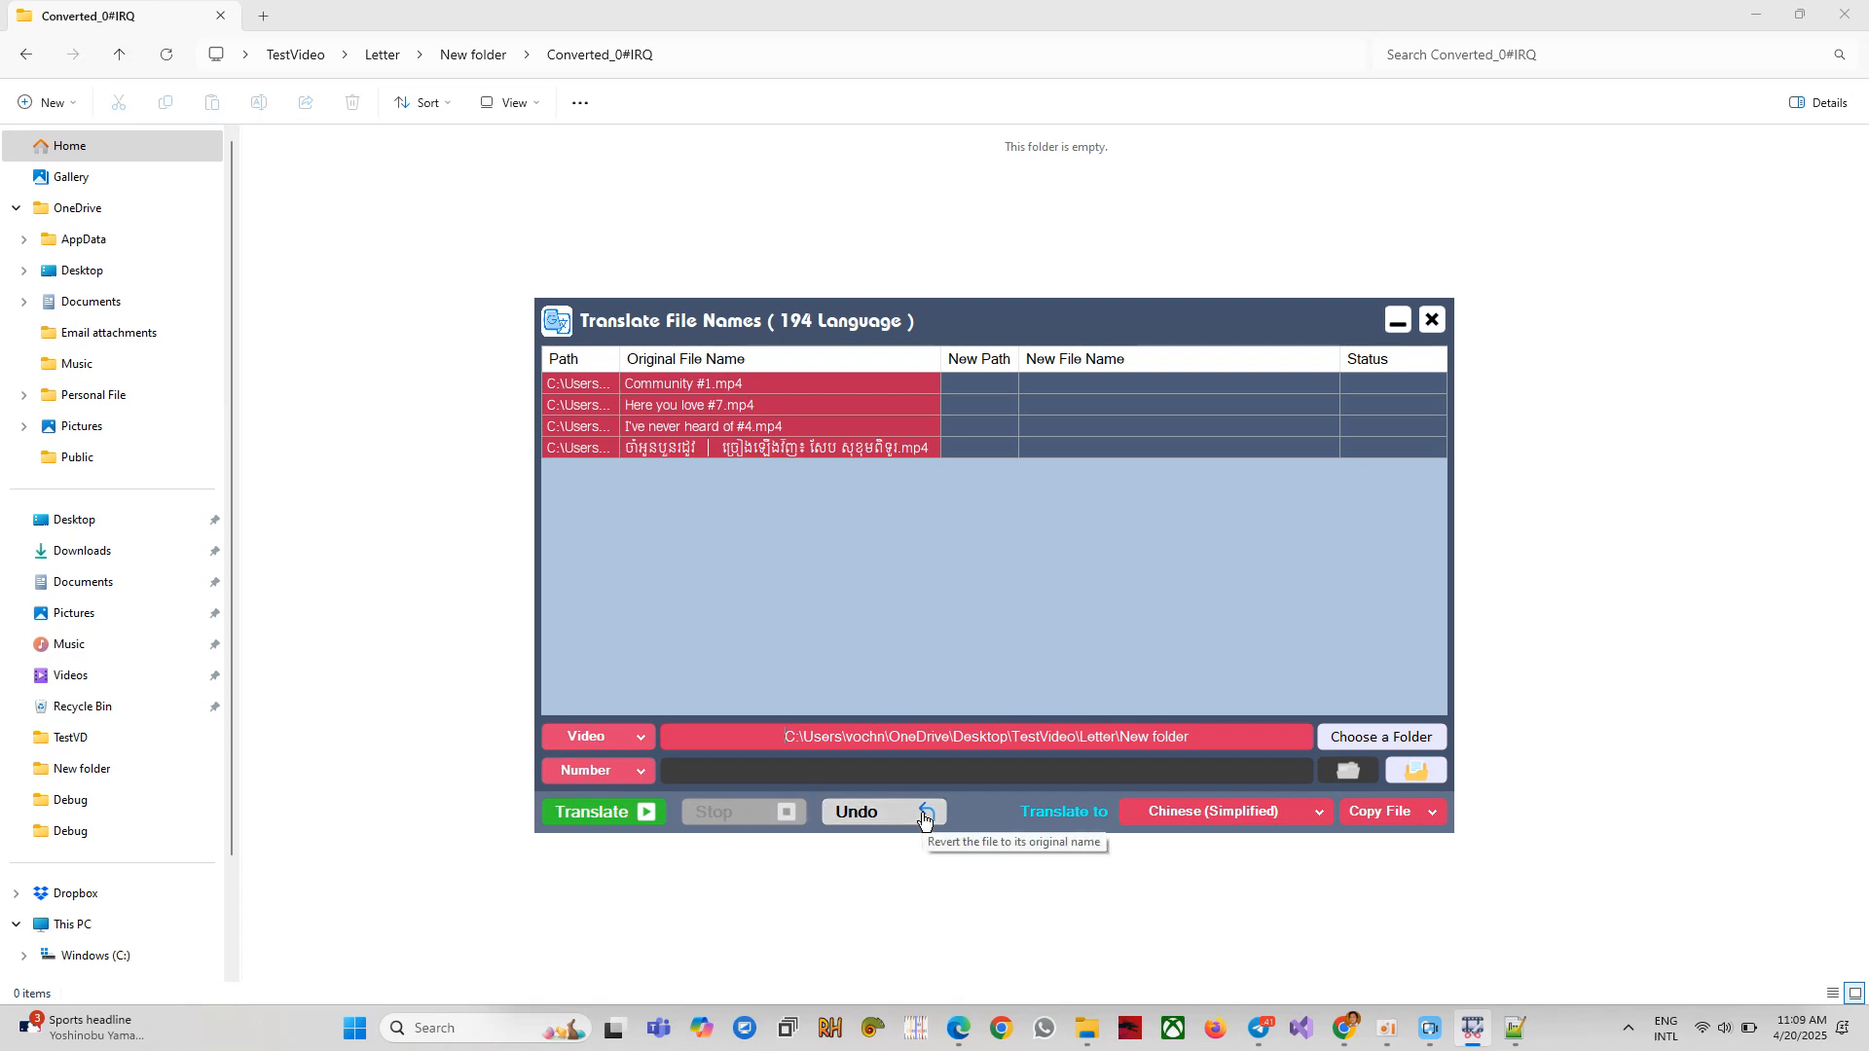
pyautogui.click(1394, 814)
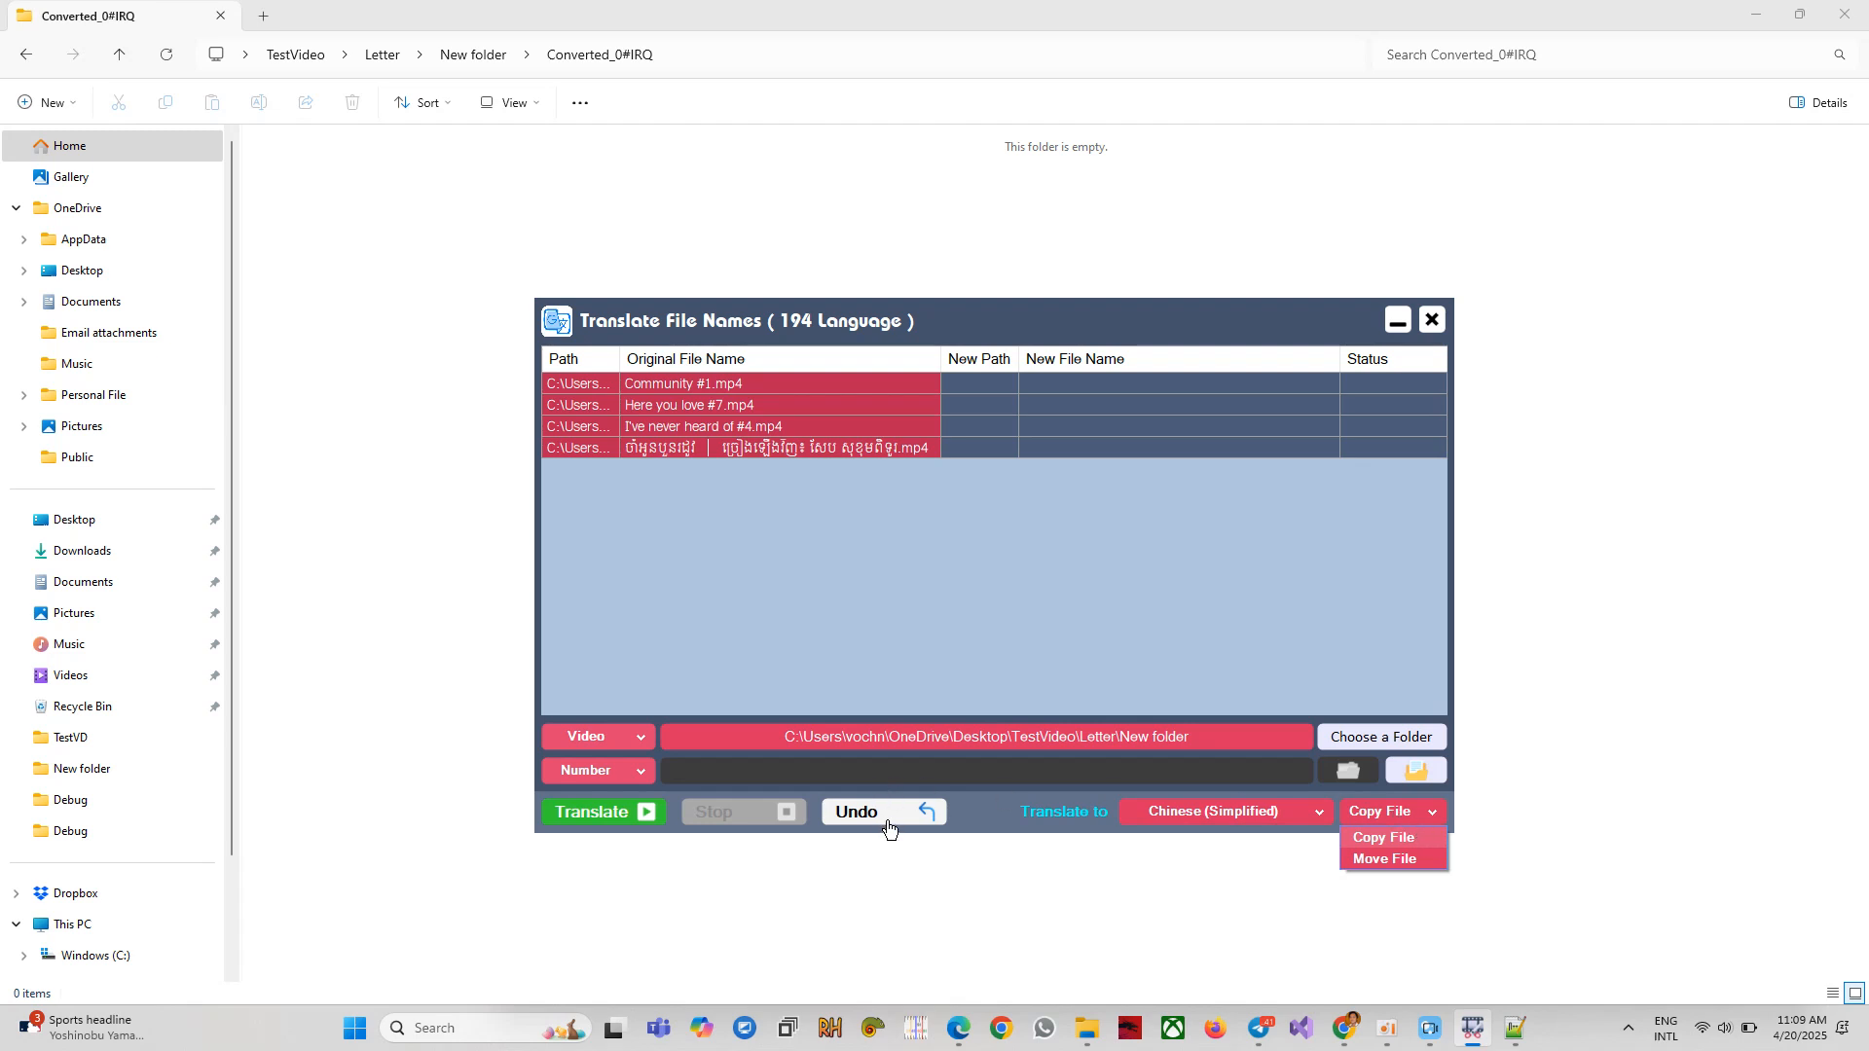
pyautogui.click(983, 815)
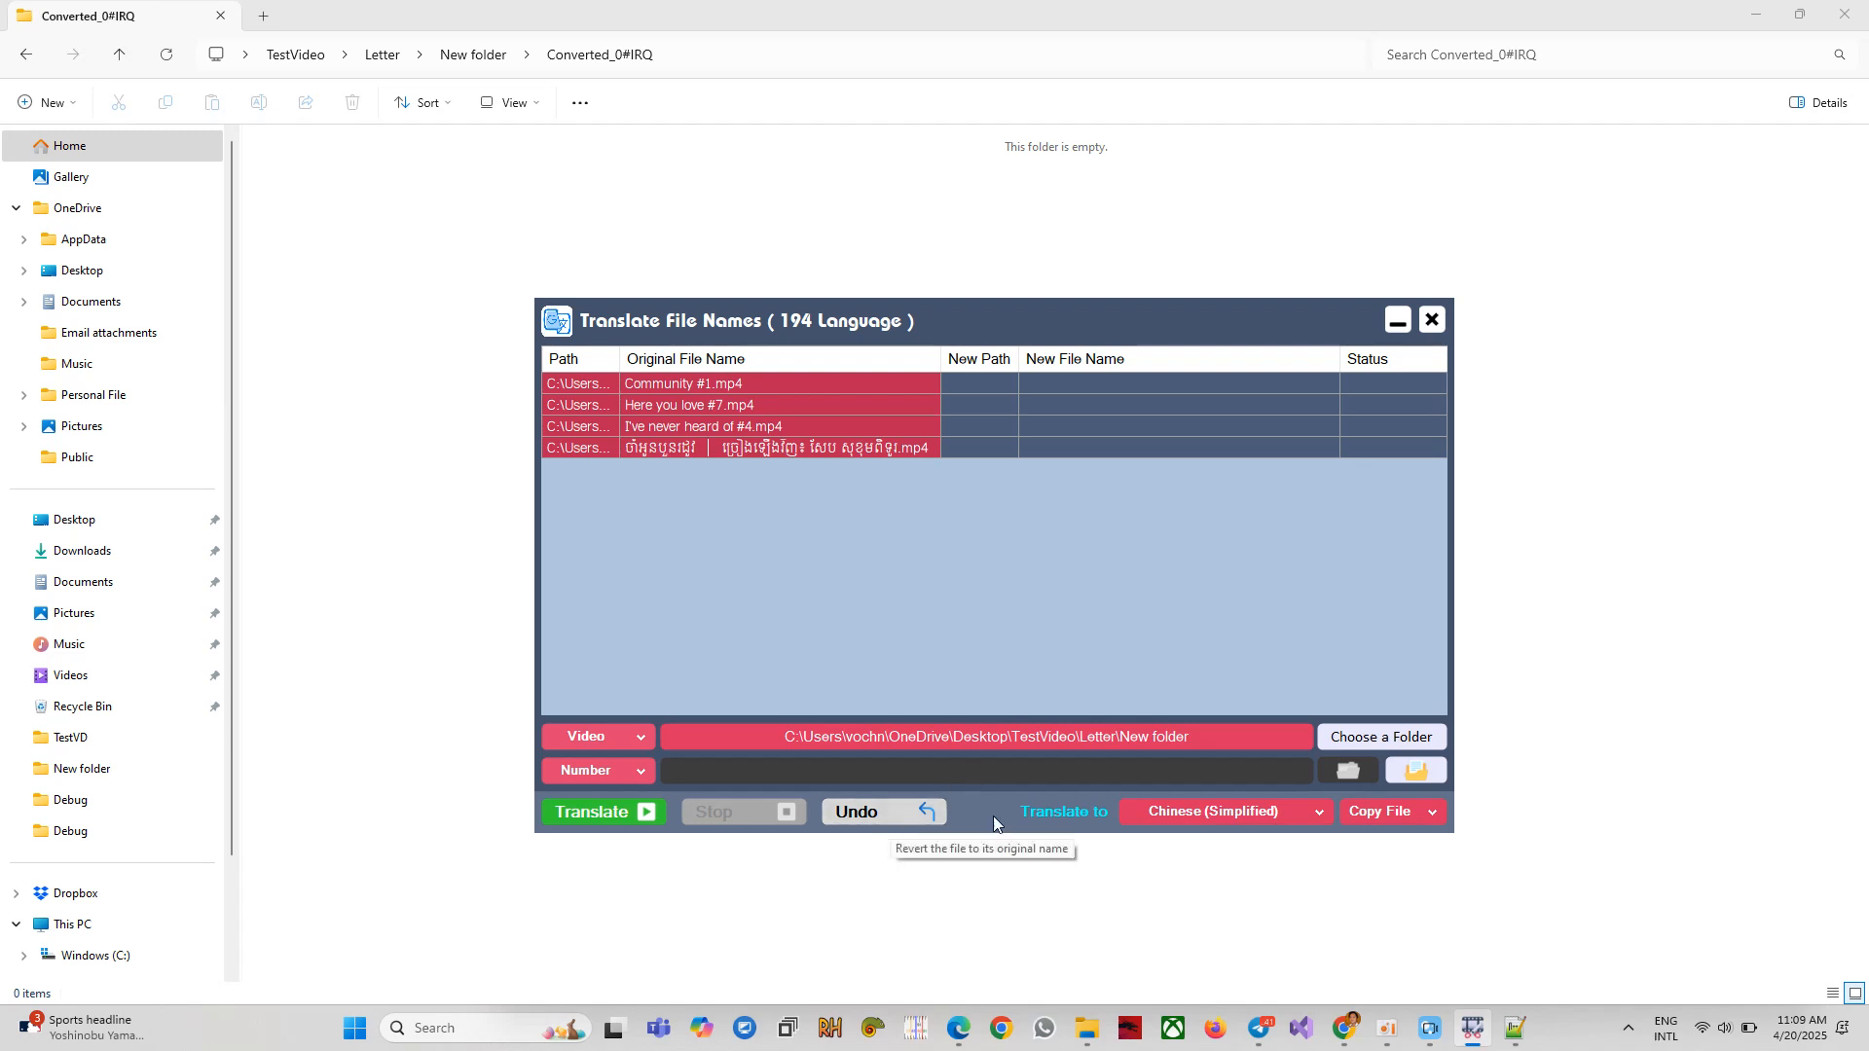
pyautogui.click(1377, 815)
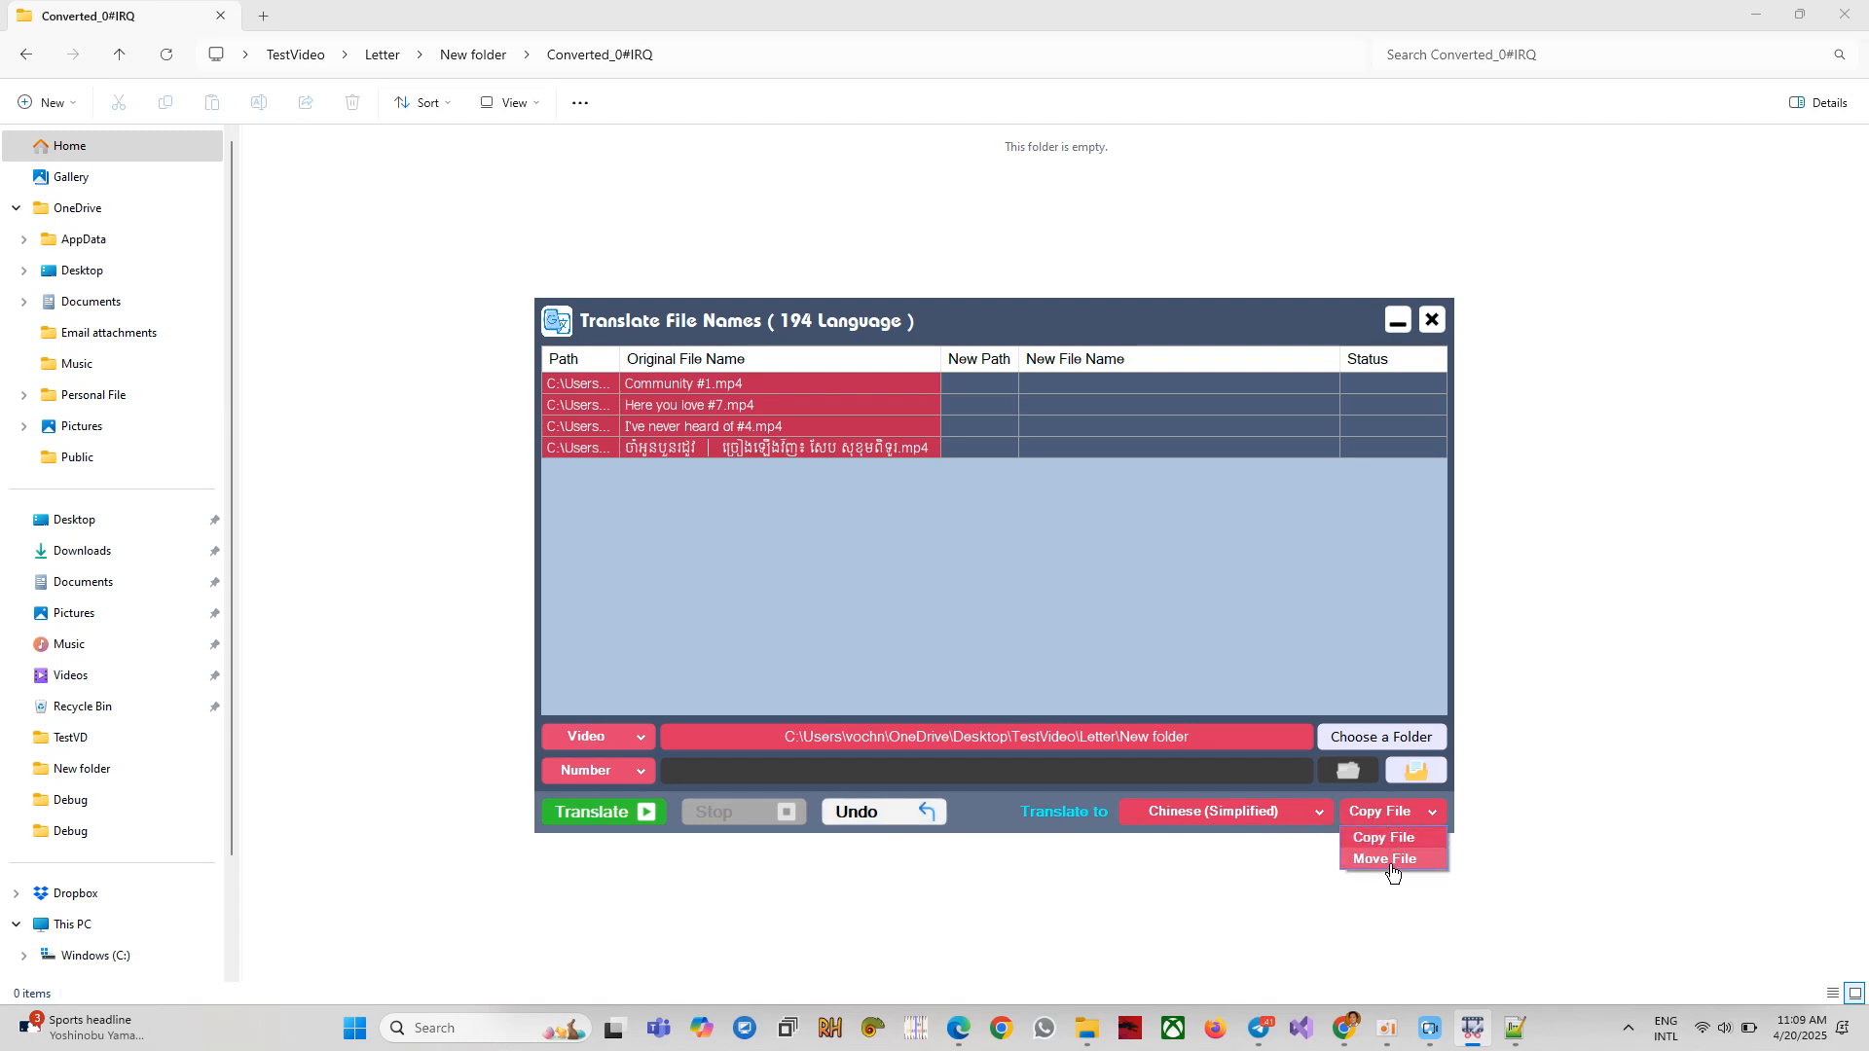
pyautogui.click(1386, 837)
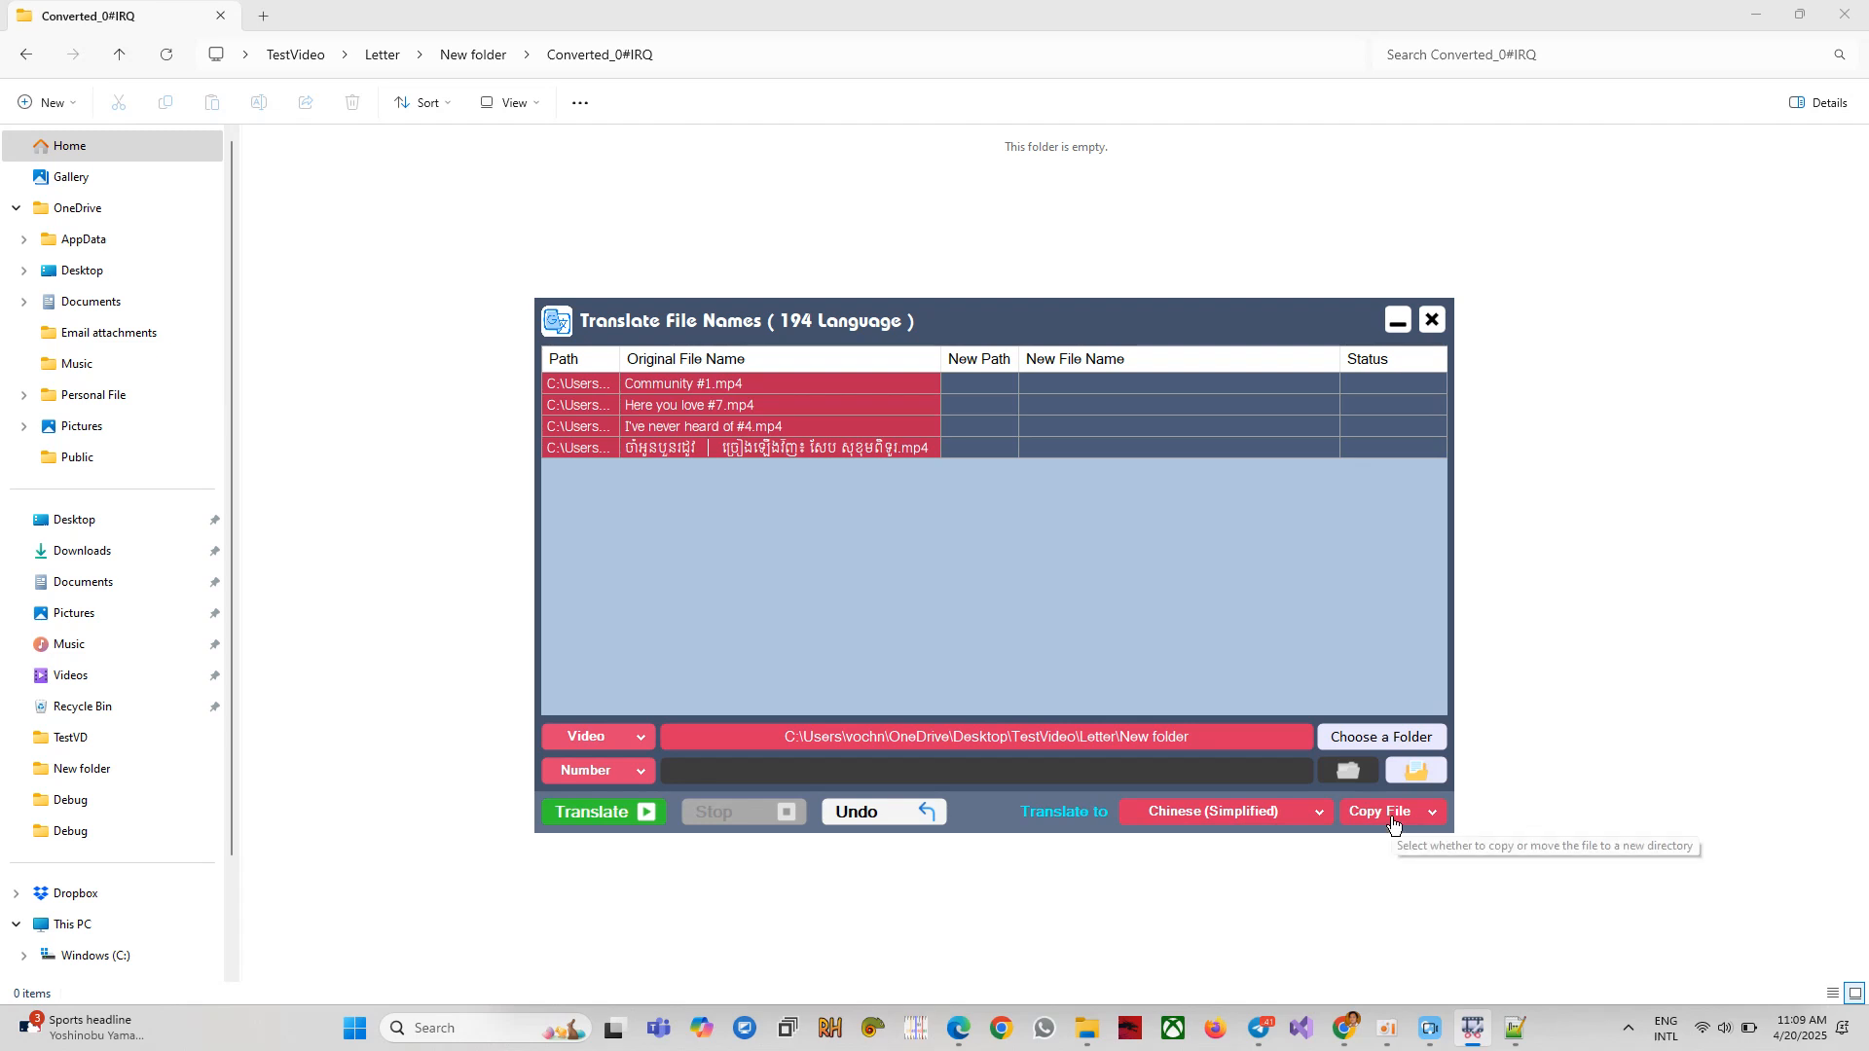
pyautogui.click(1393, 825)
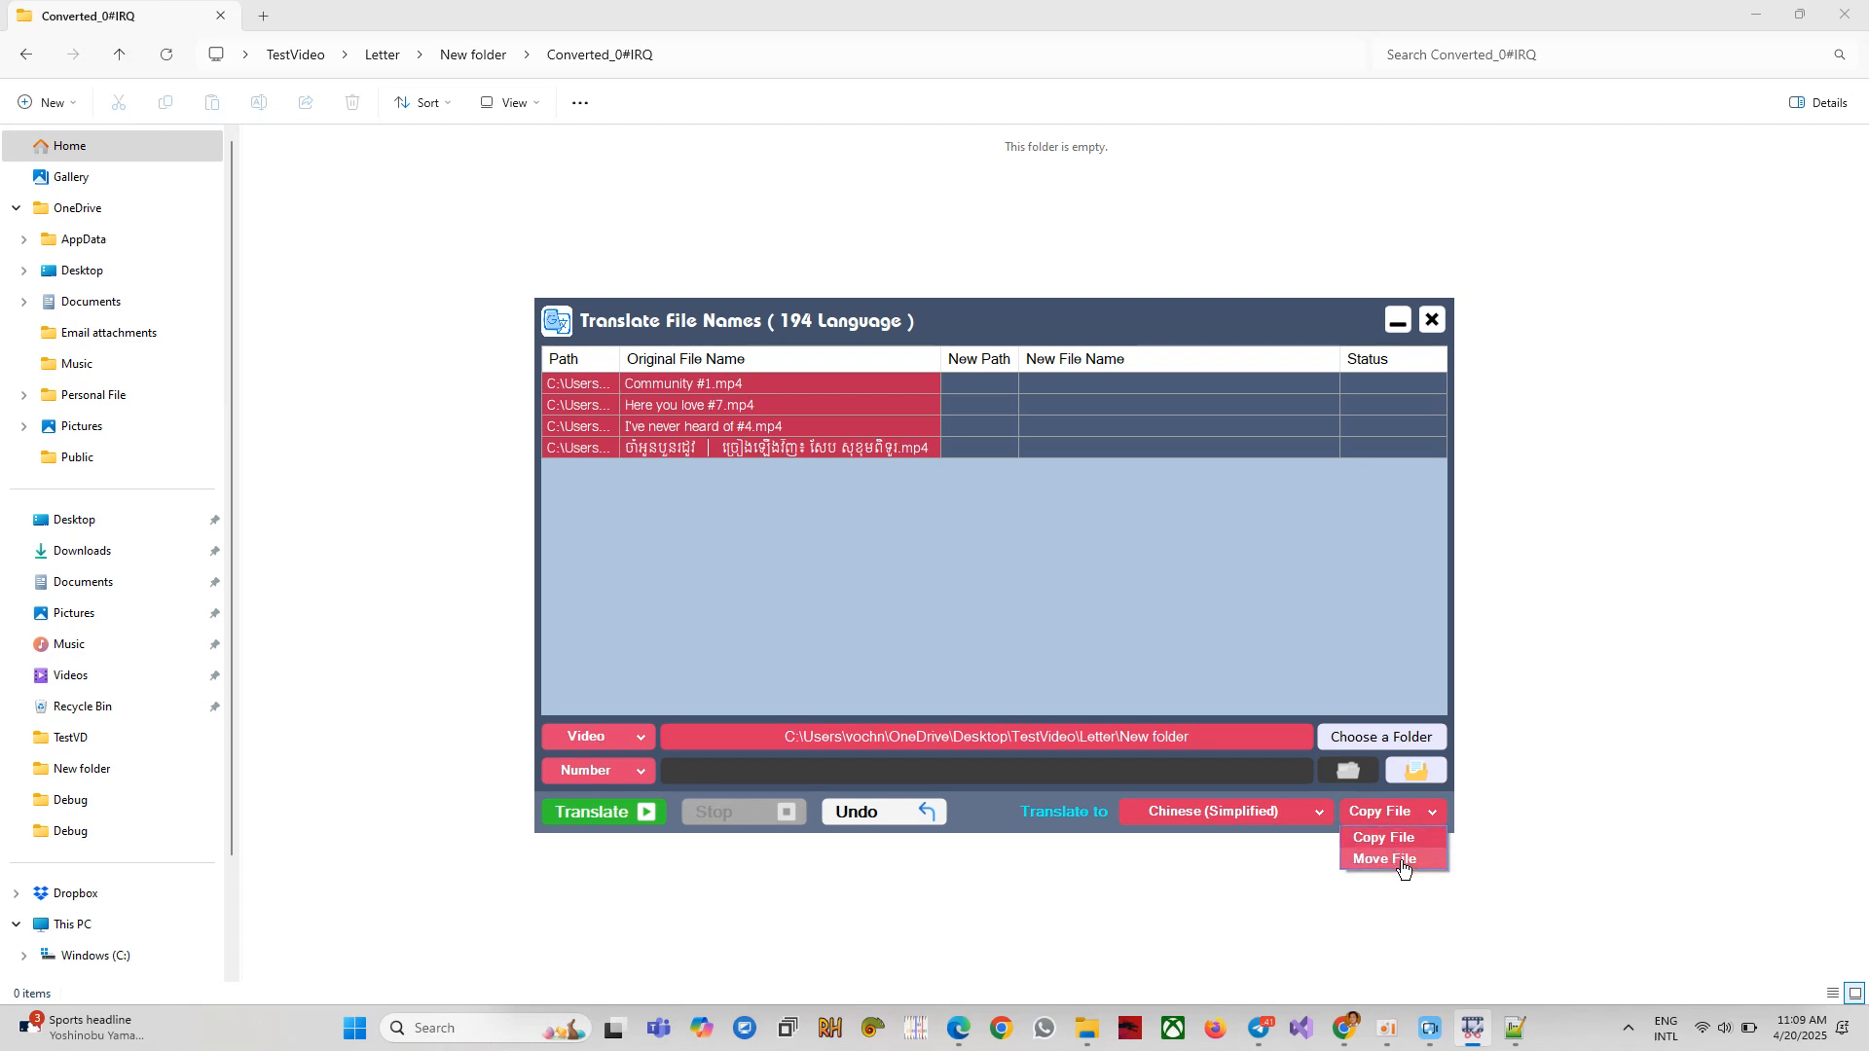
pyautogui.click(1403, 860)
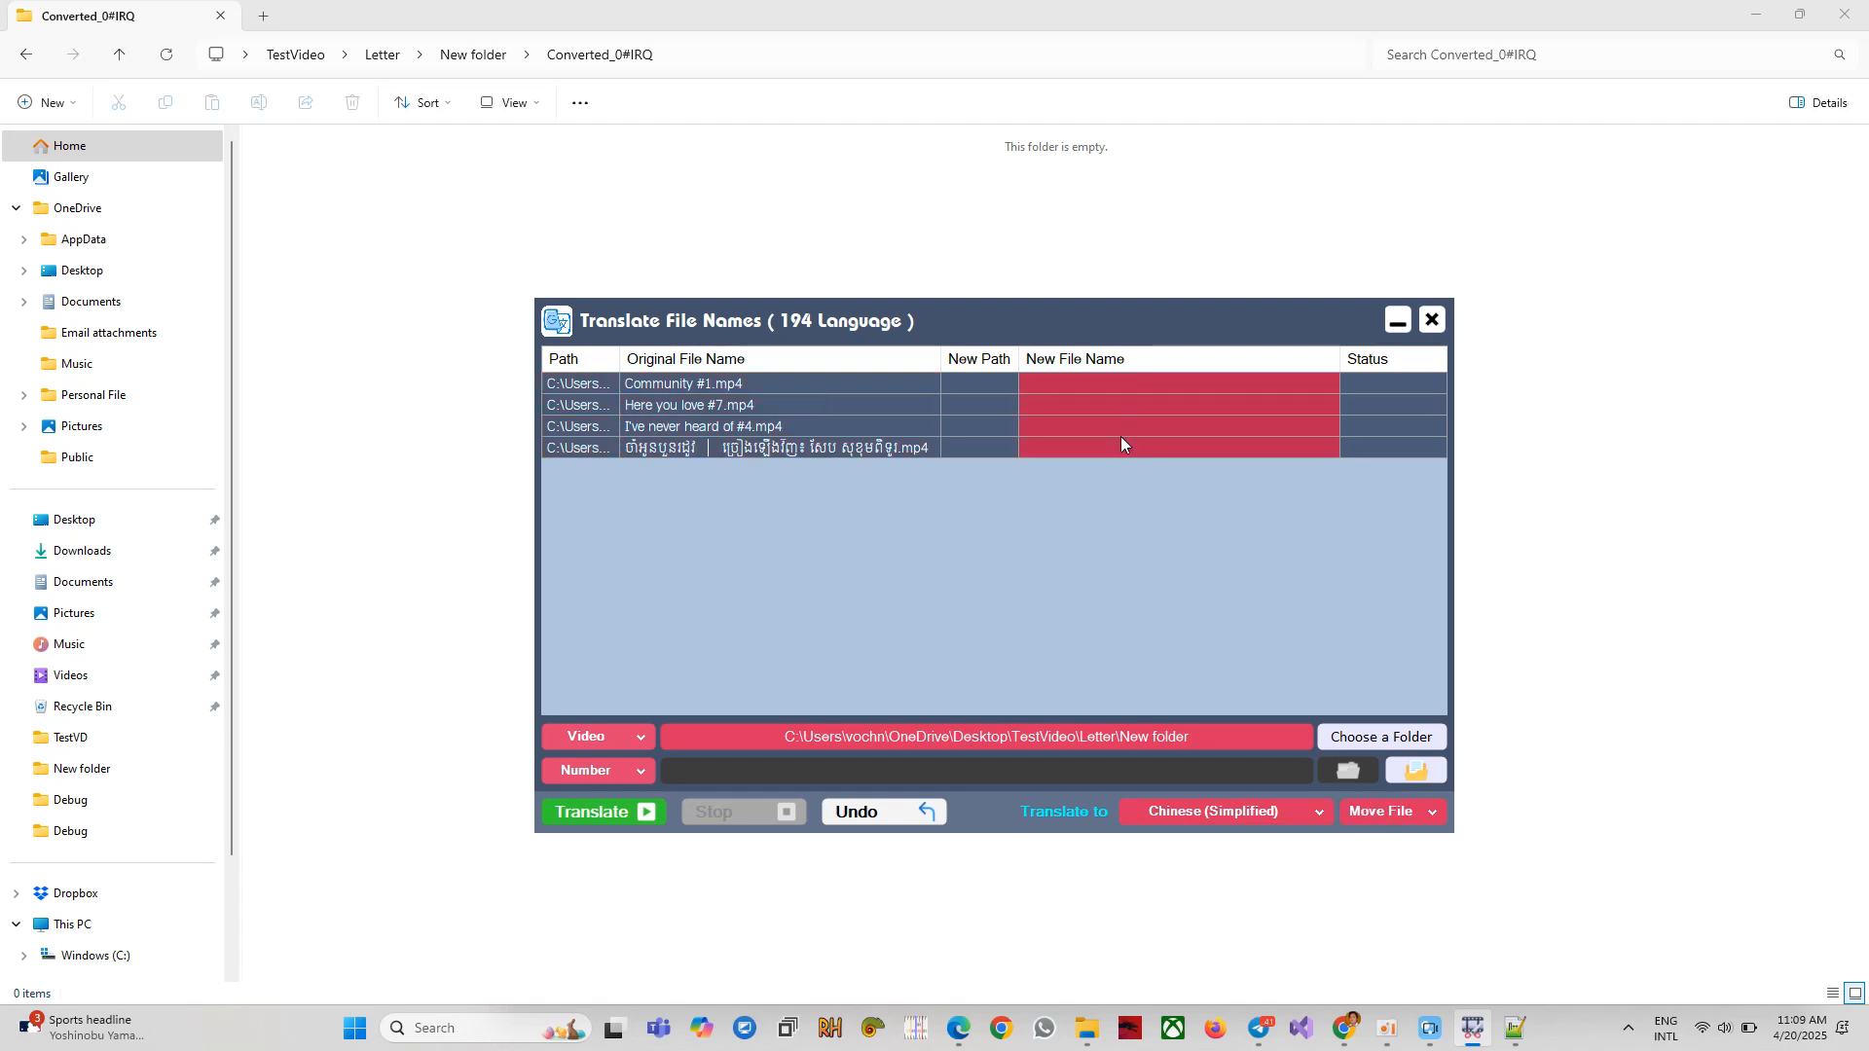
# Translate the four .mp4 names into Chinese (Simplified), moving them, then view New folder in Explorer.
pyautogui.click(613, 815)
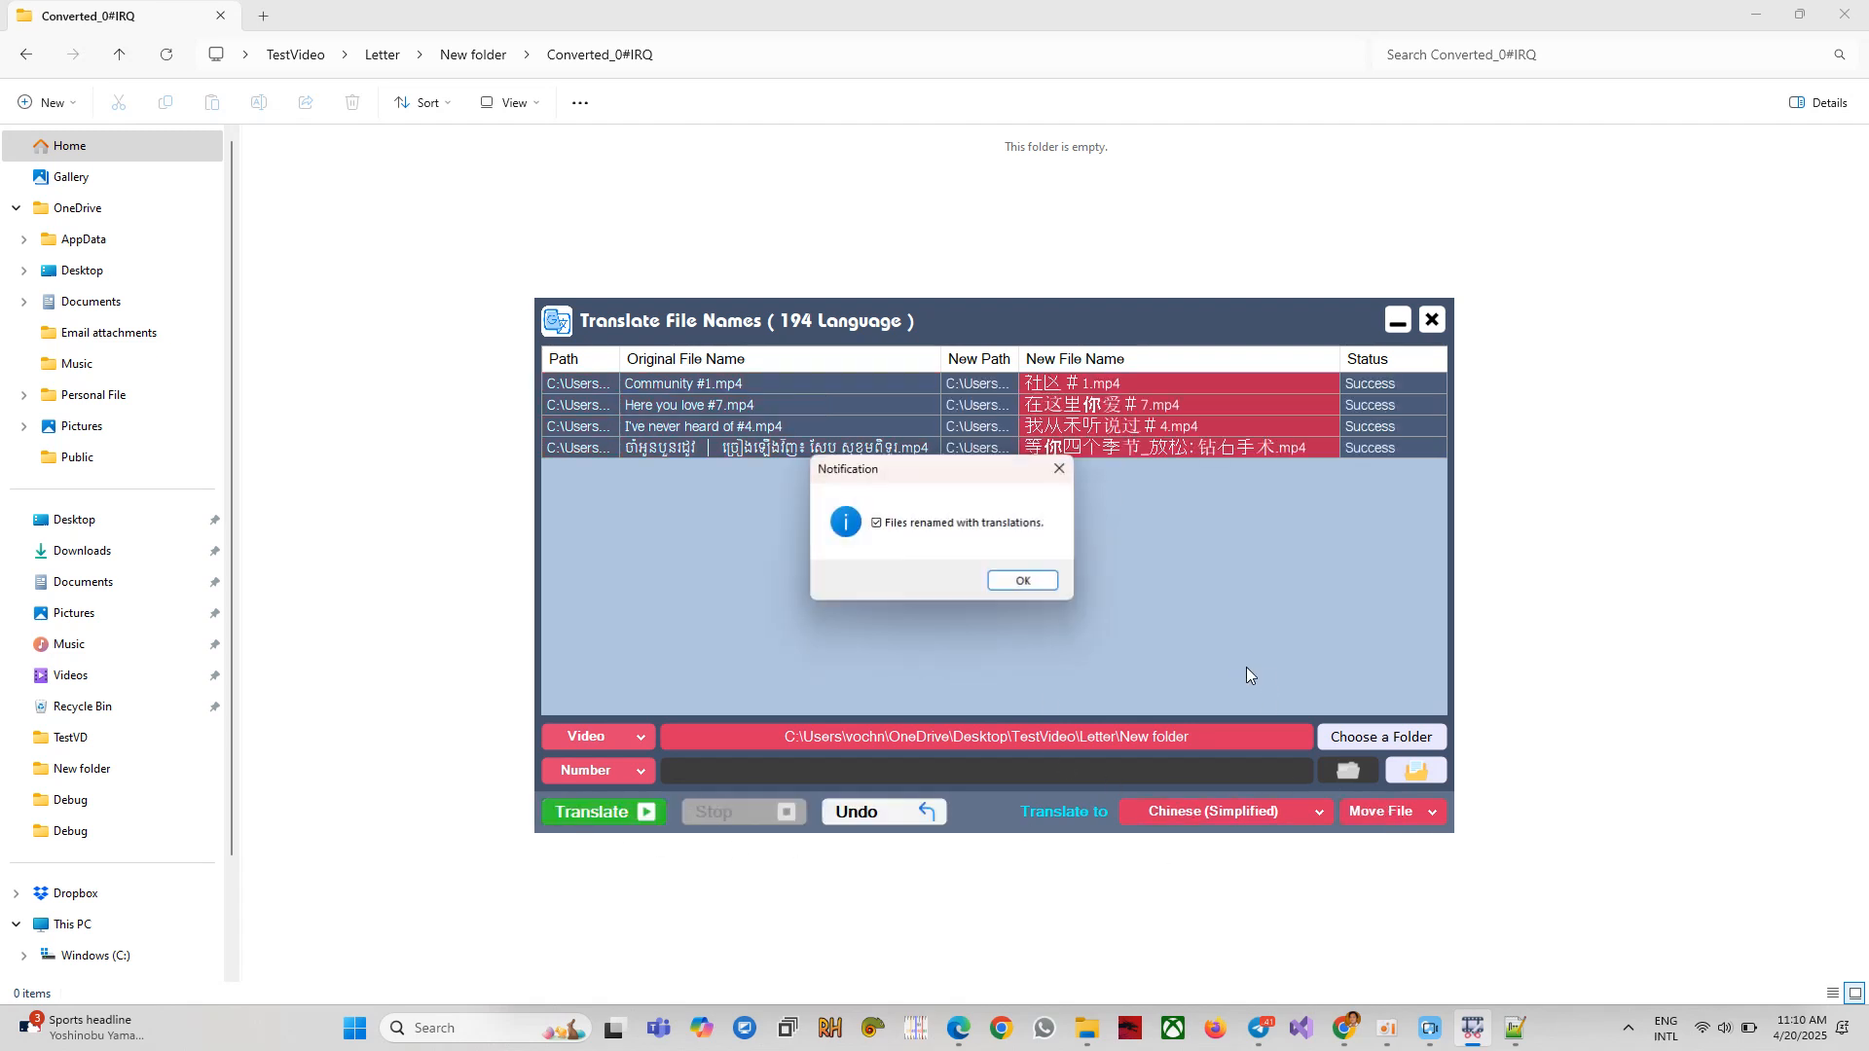
pyautogui.press('Return')
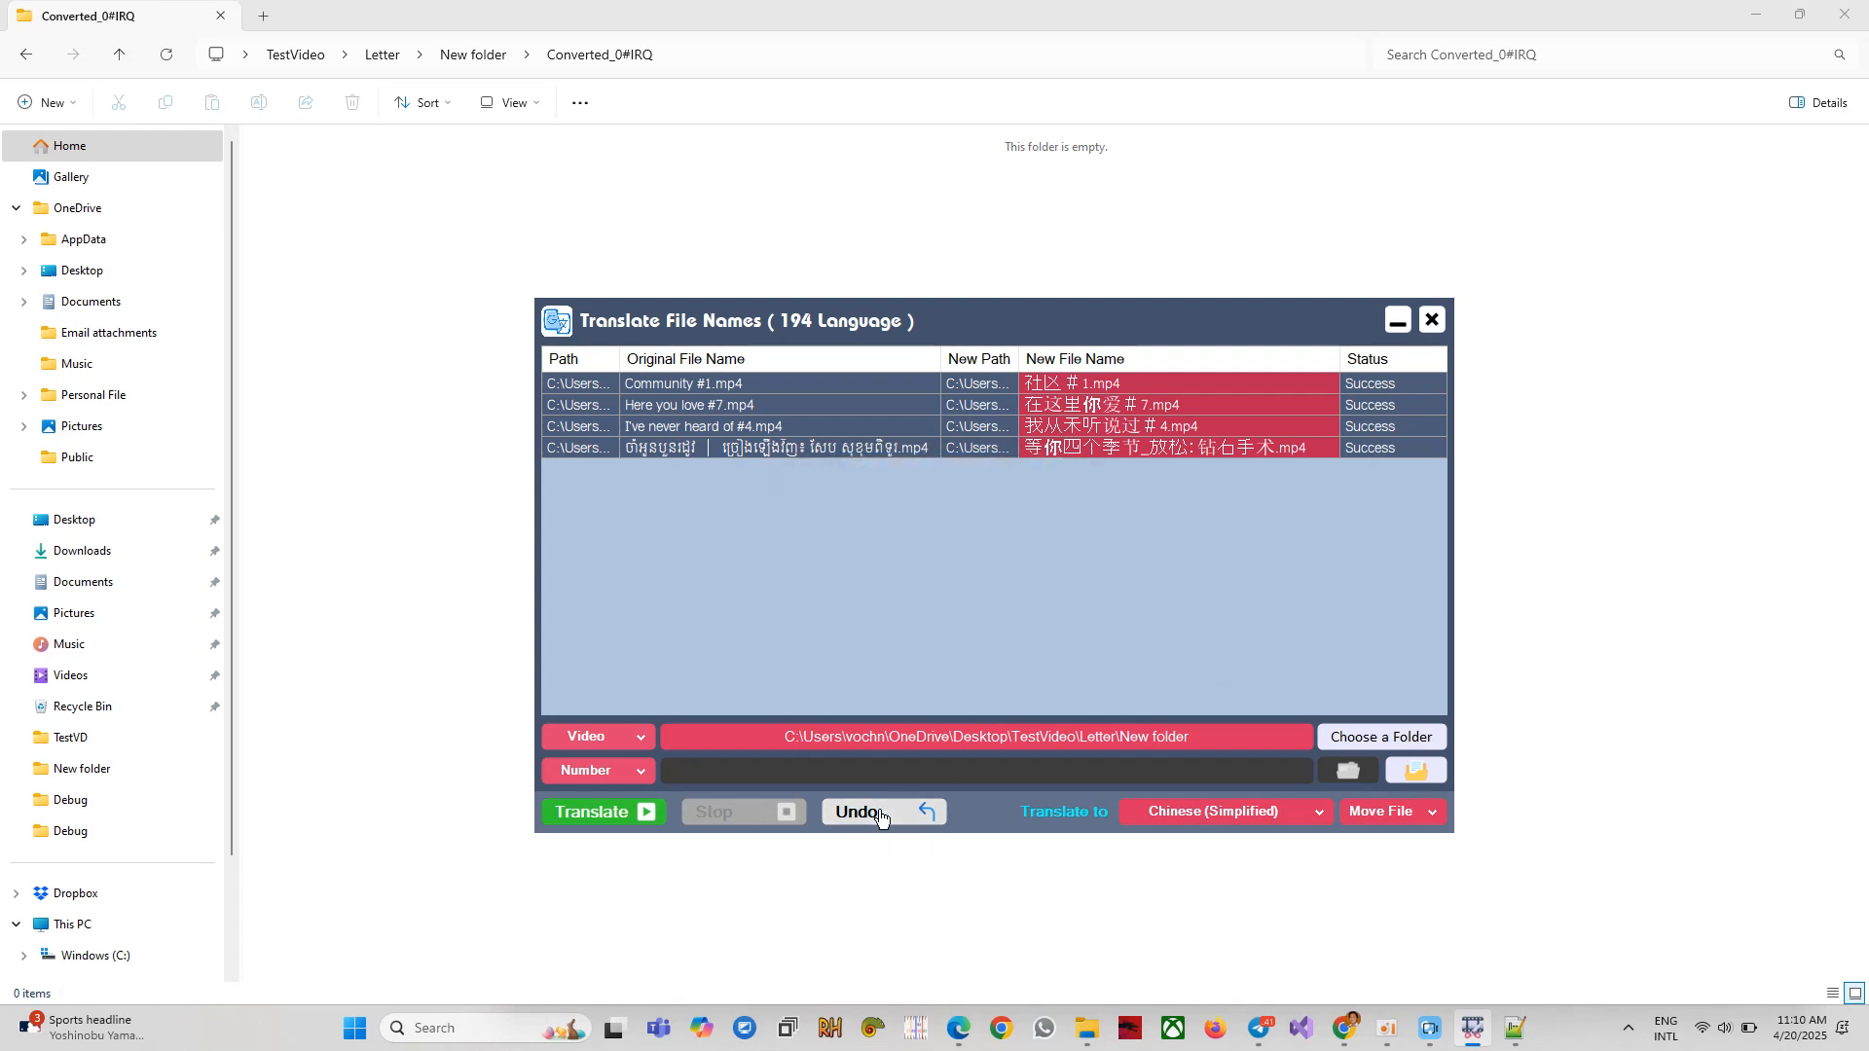
pyautogui.click(473, 55)
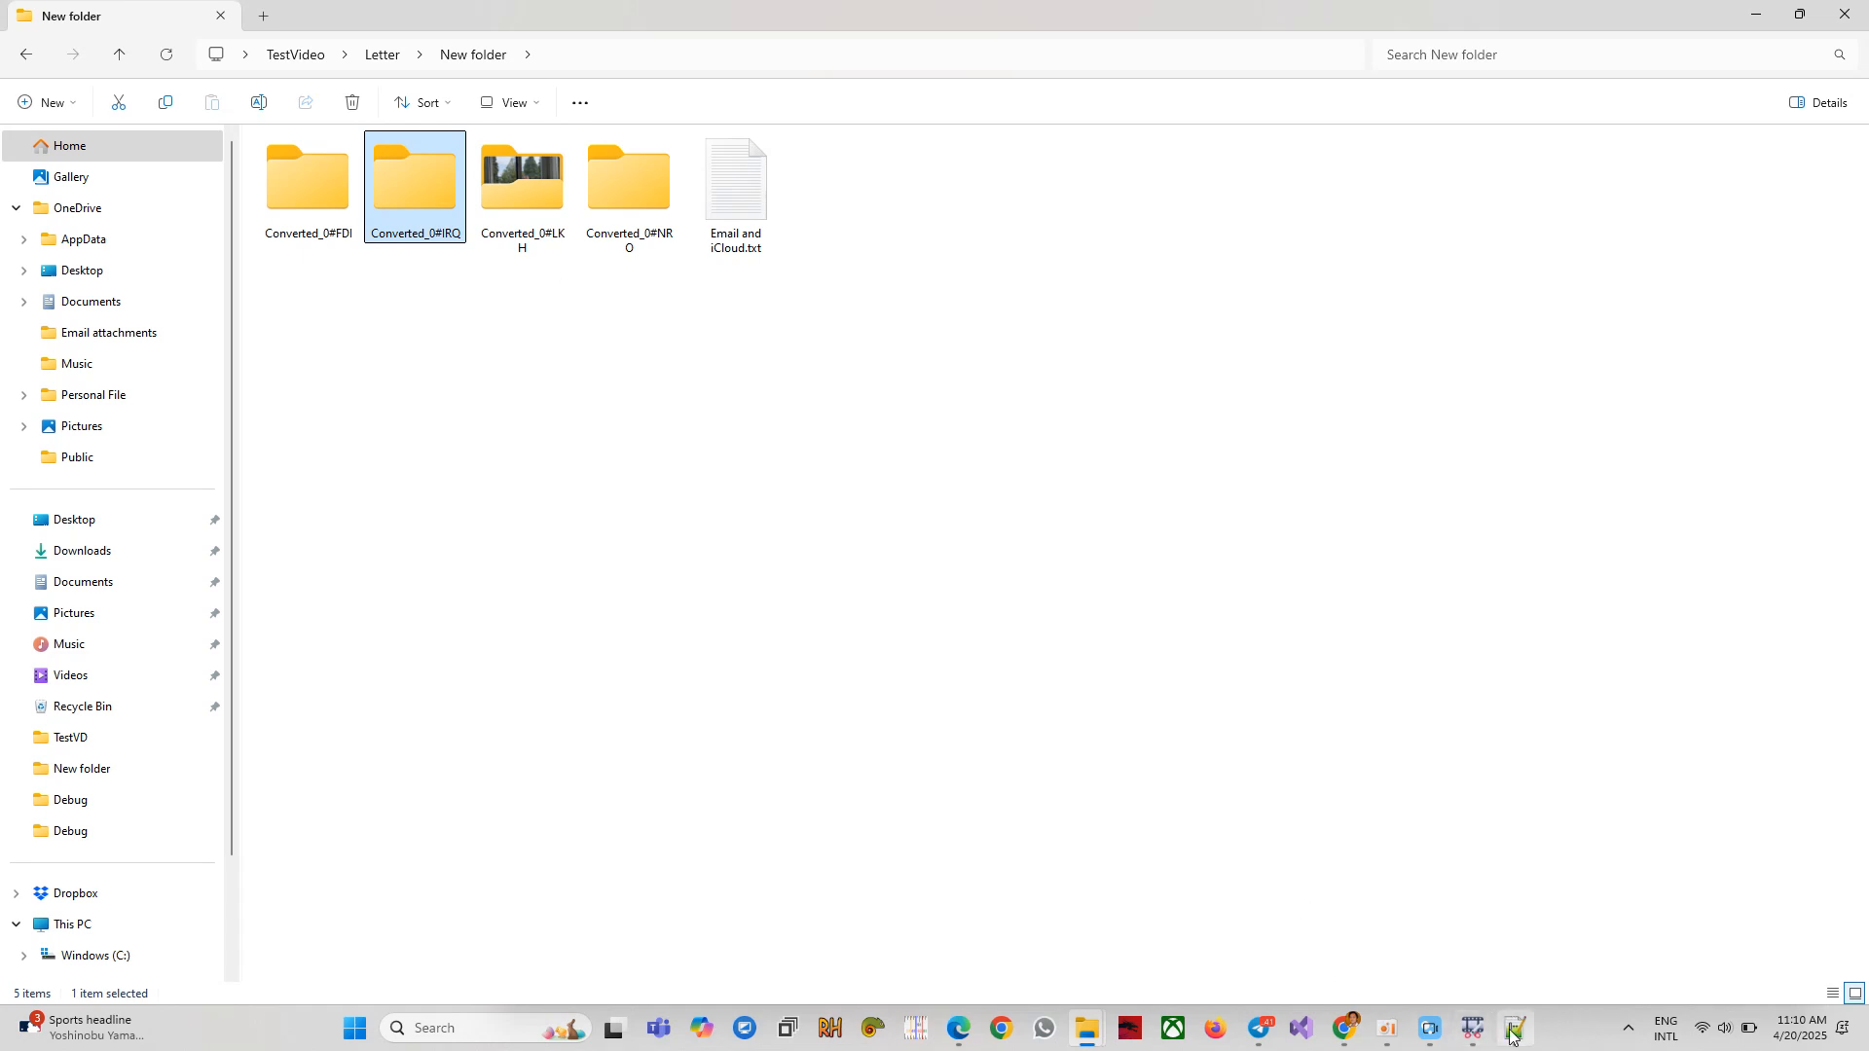
# Undo the rename of the four videos and switch the file action back to Copy File.
pyautogui.click(1472, 1028)
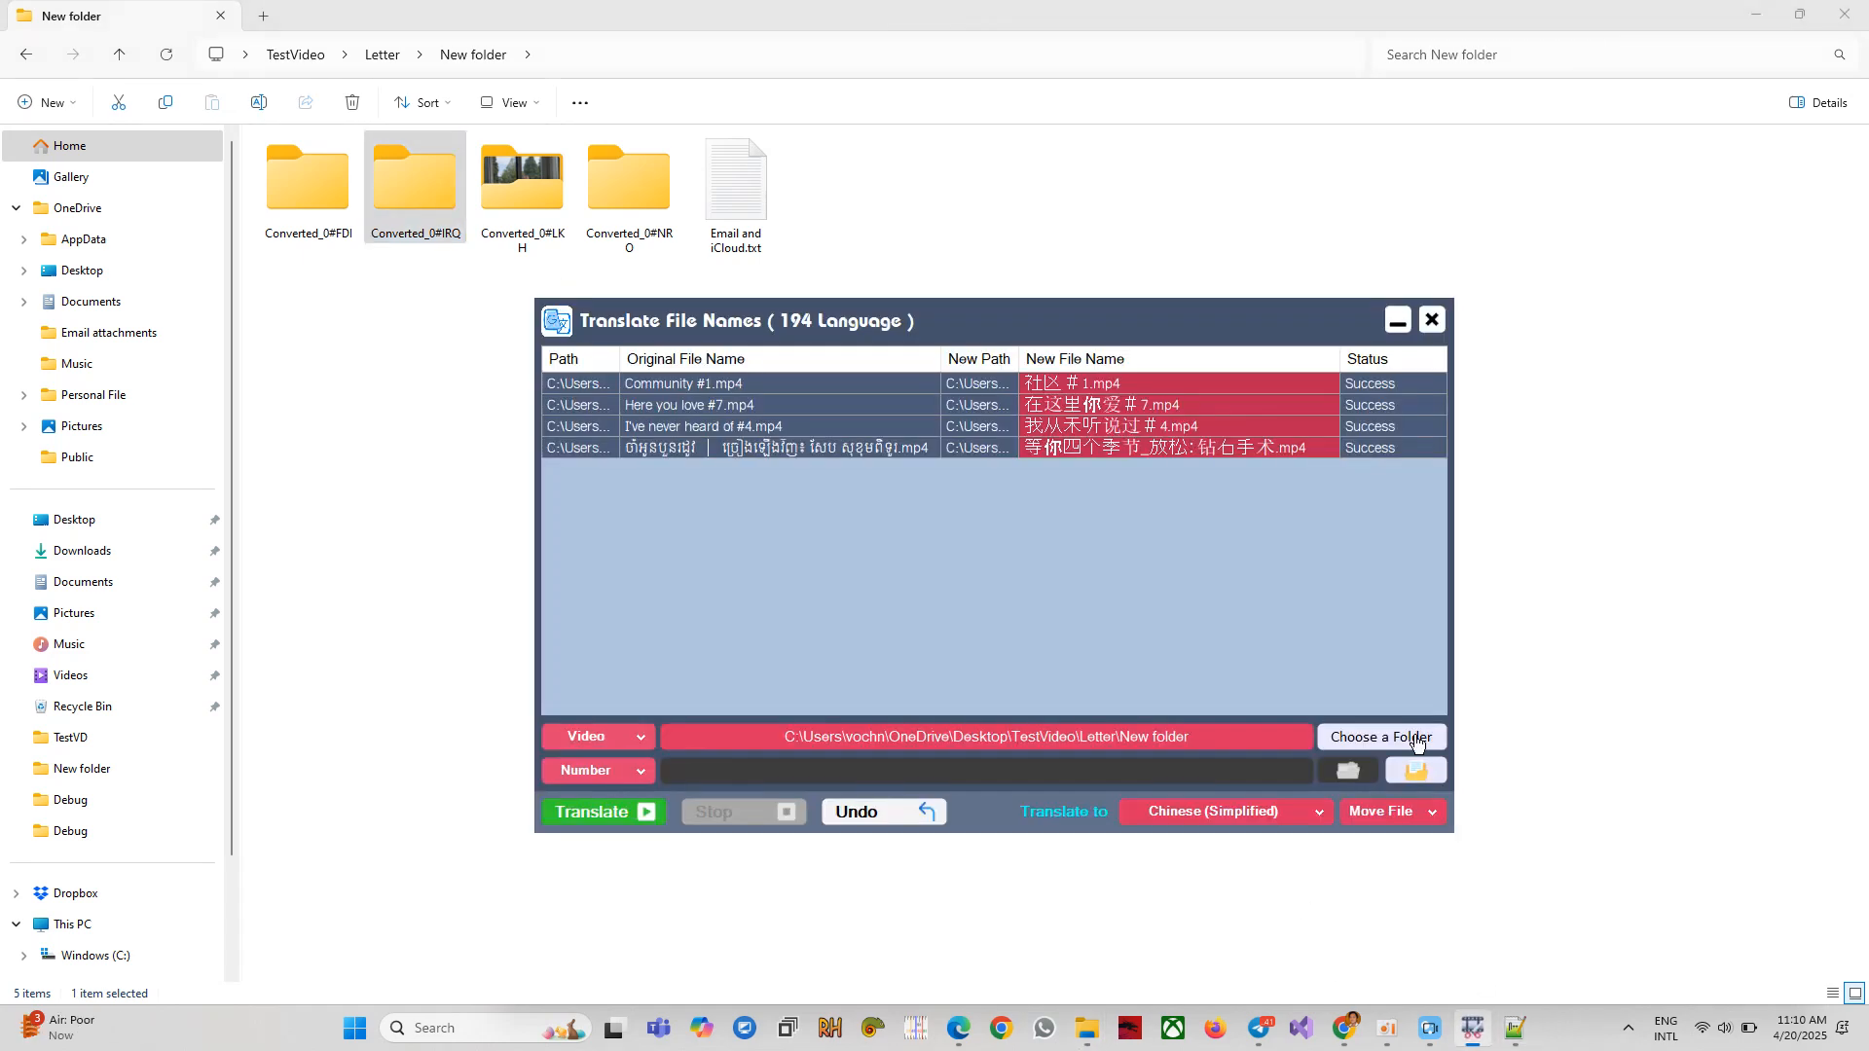
pyautogui.click(887, 814)
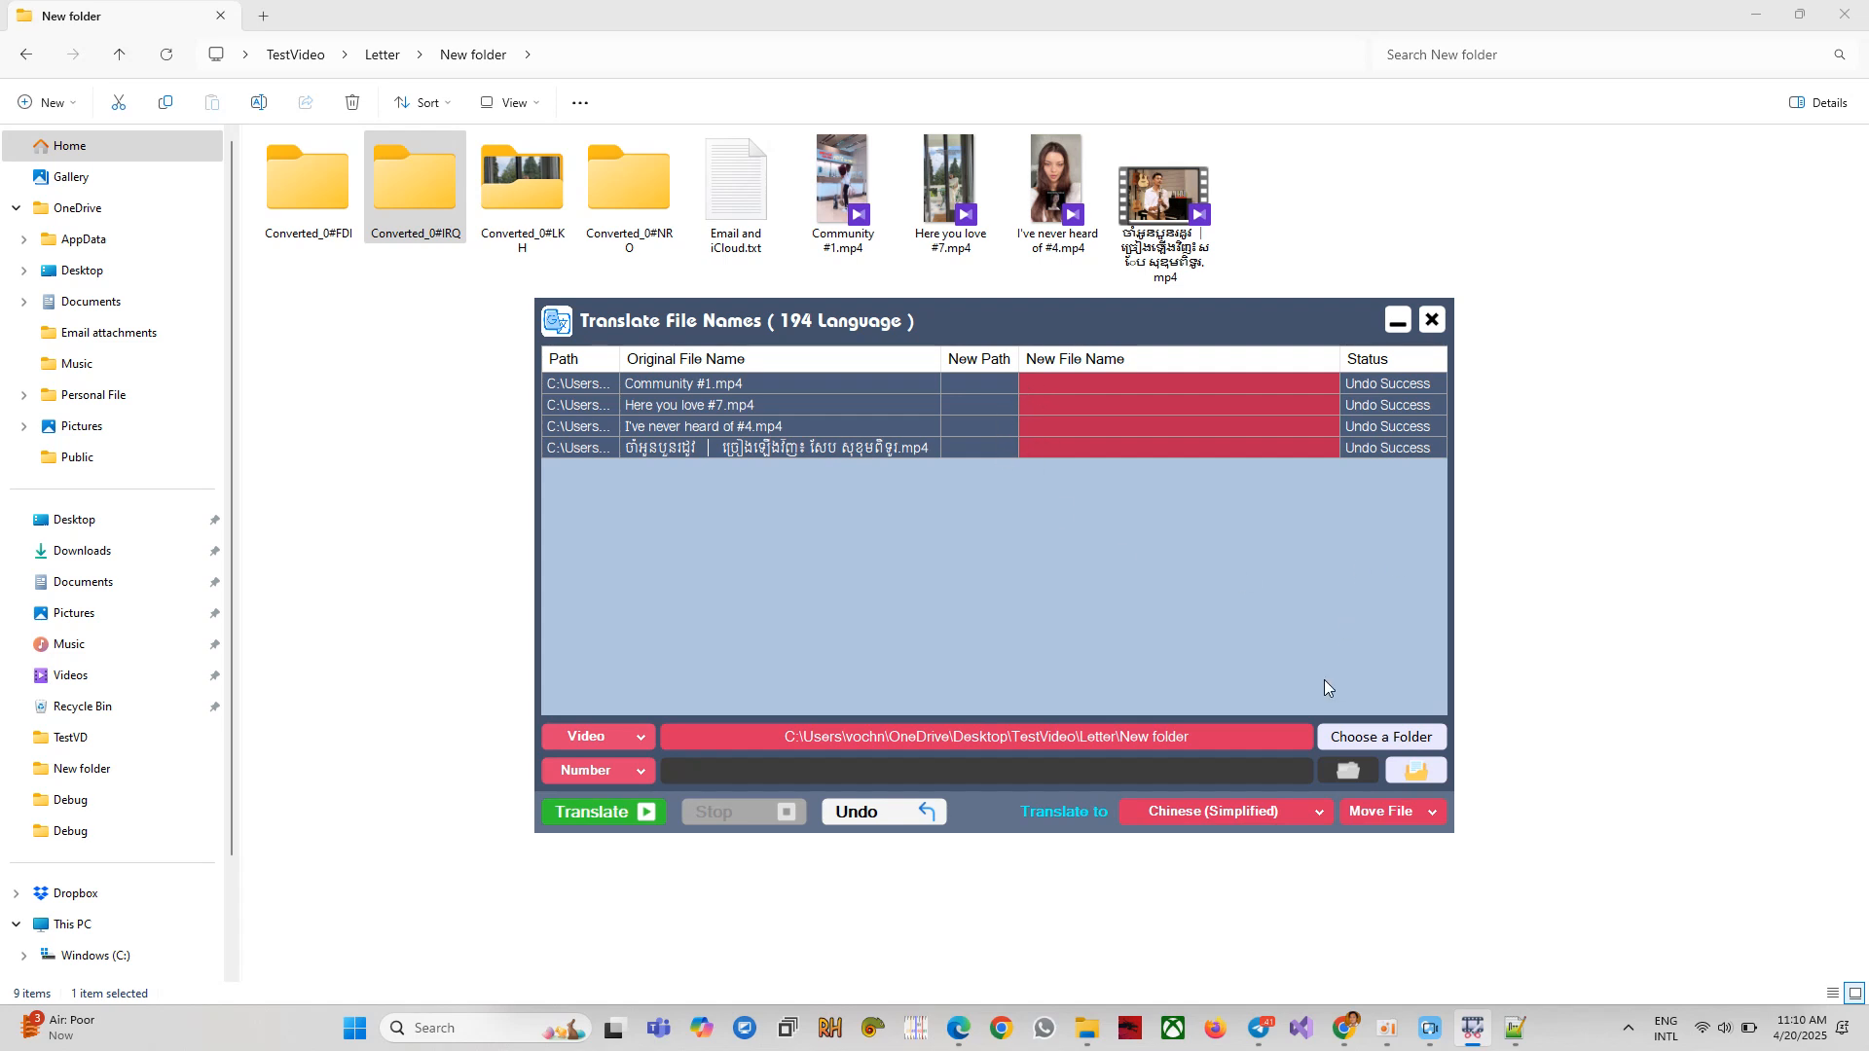
pyautogui.click(1374, 816)
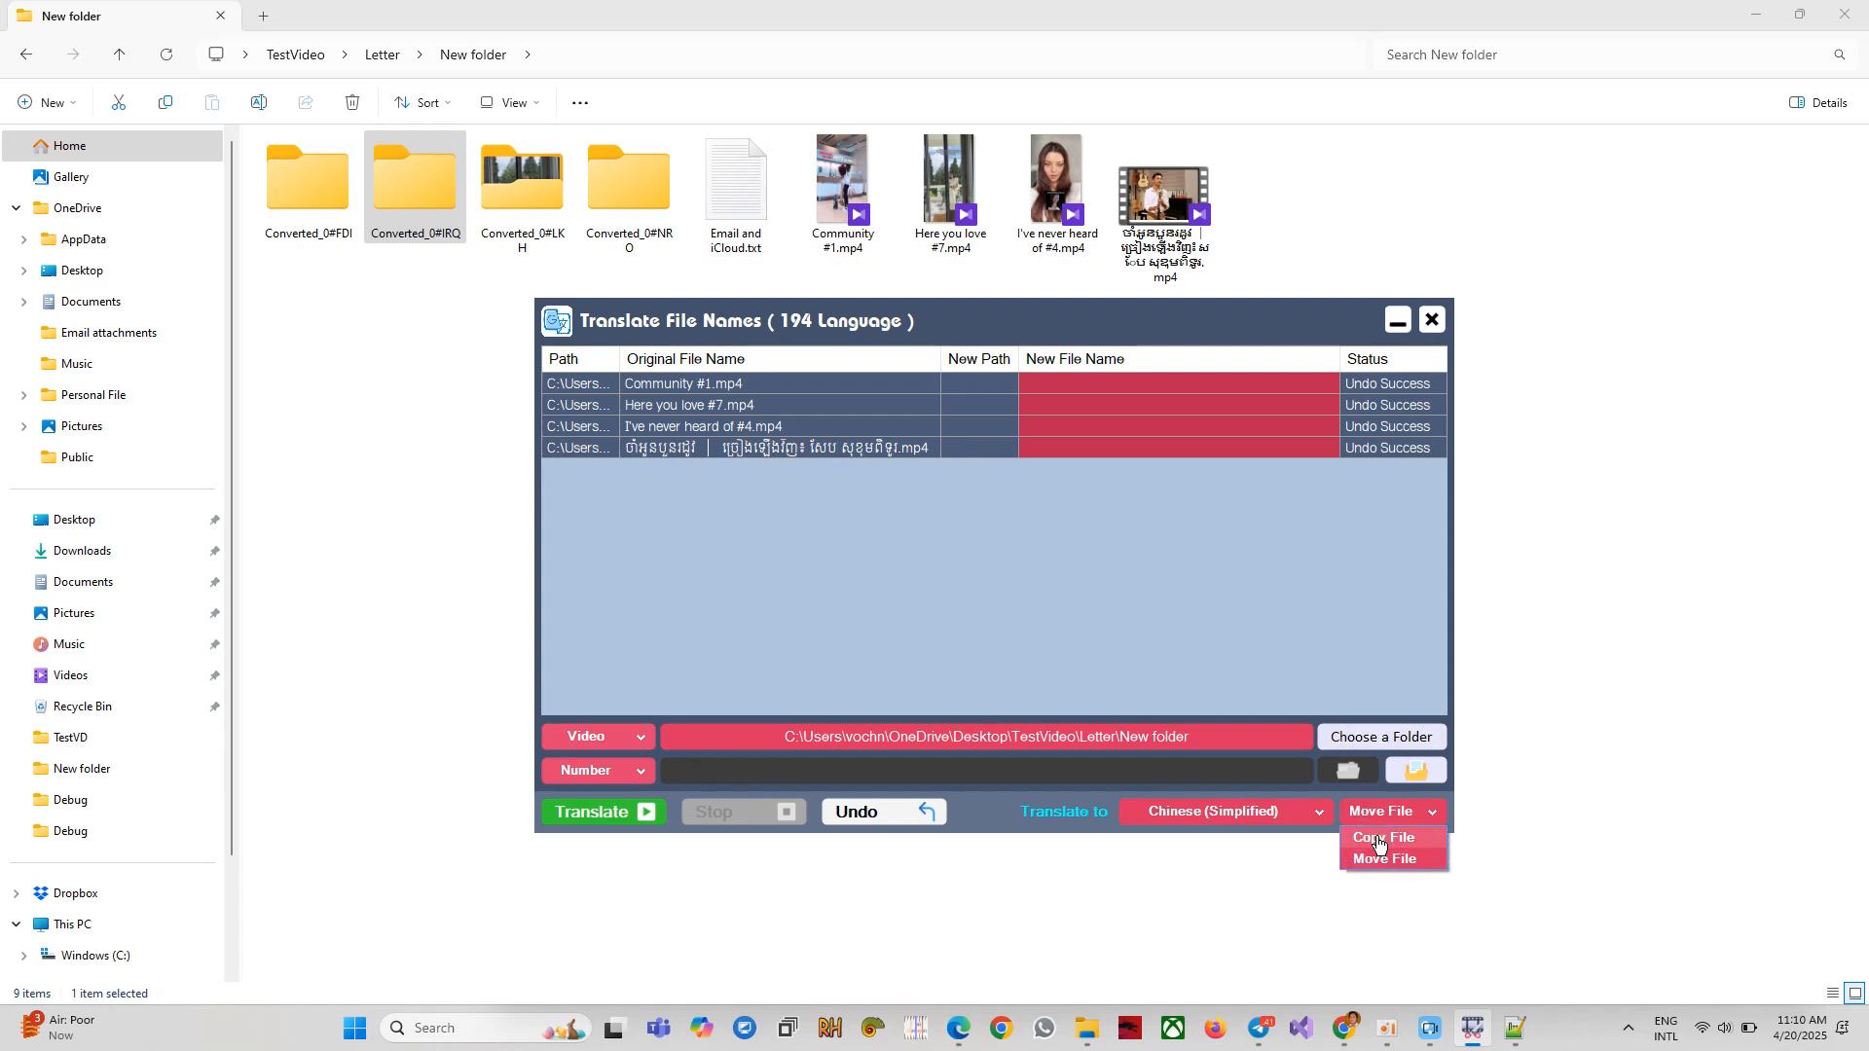
pyautogui.click(1378, 839)
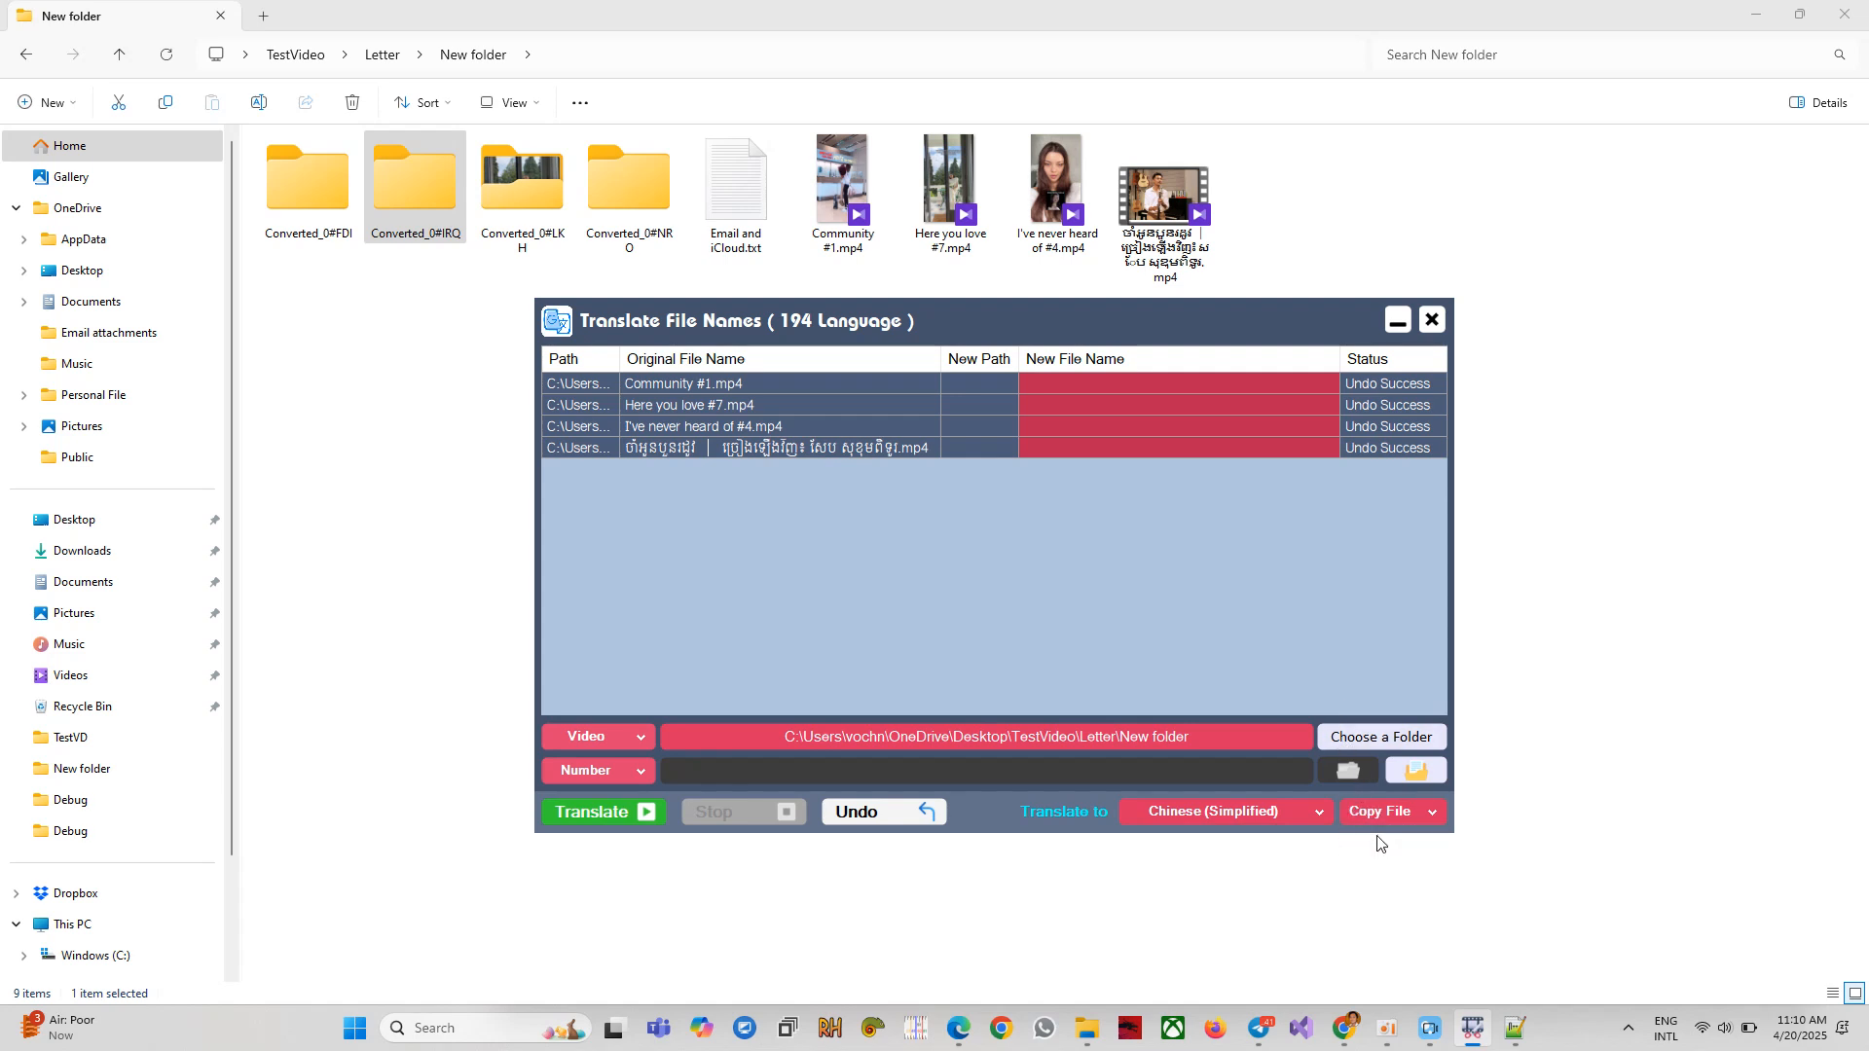